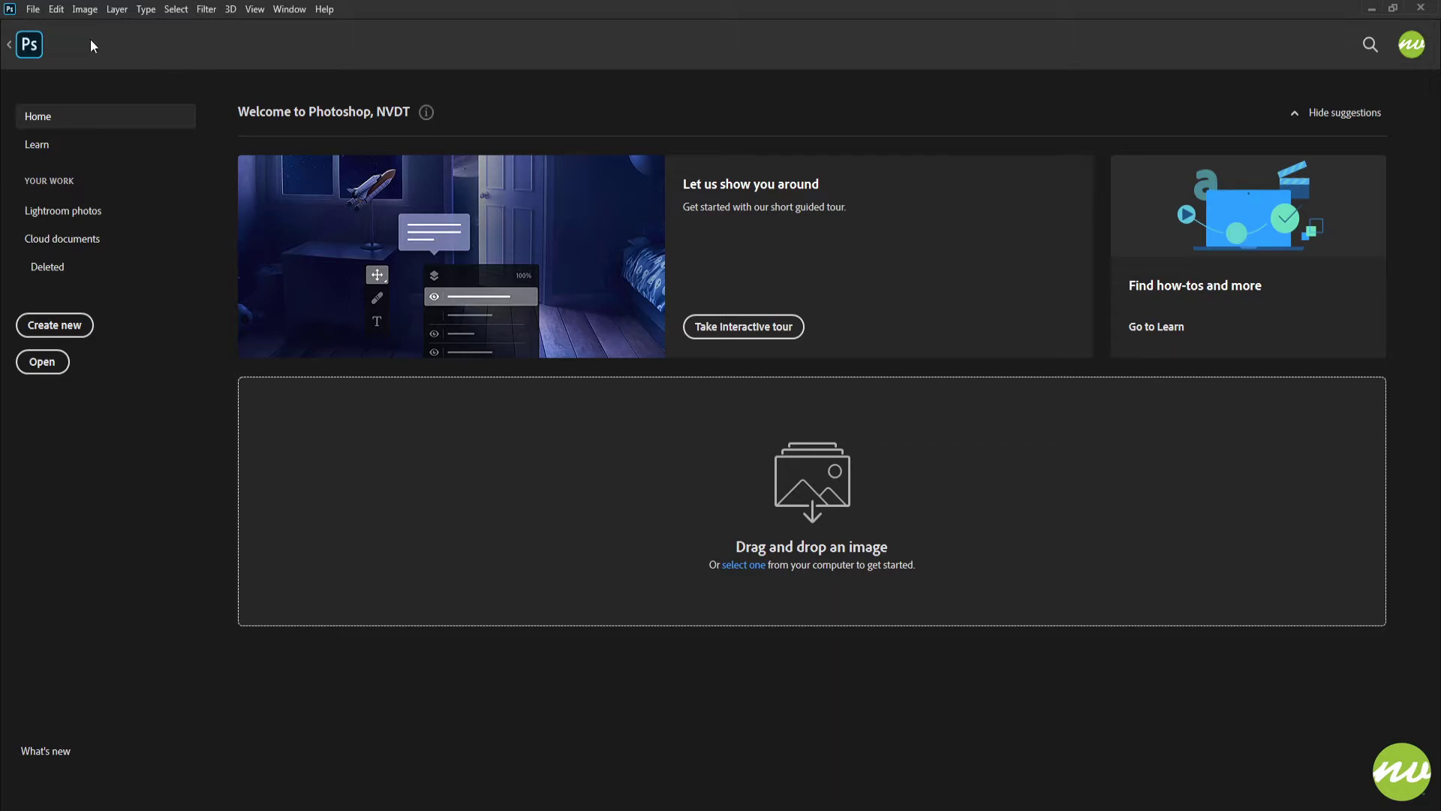
Step: Create a new layer group named Eye Color above the background photo
left_click(30, 44)
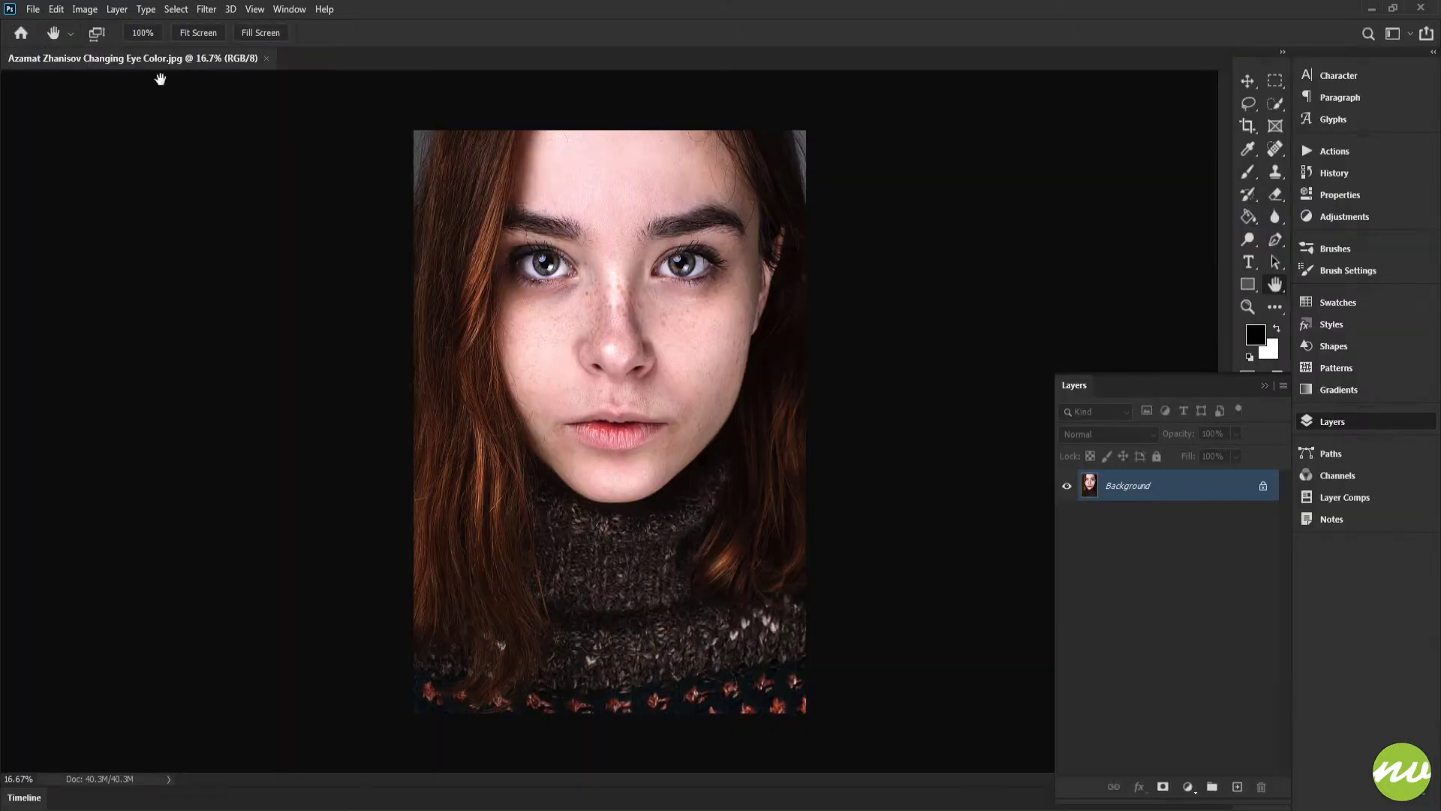
left_click(192, 33)
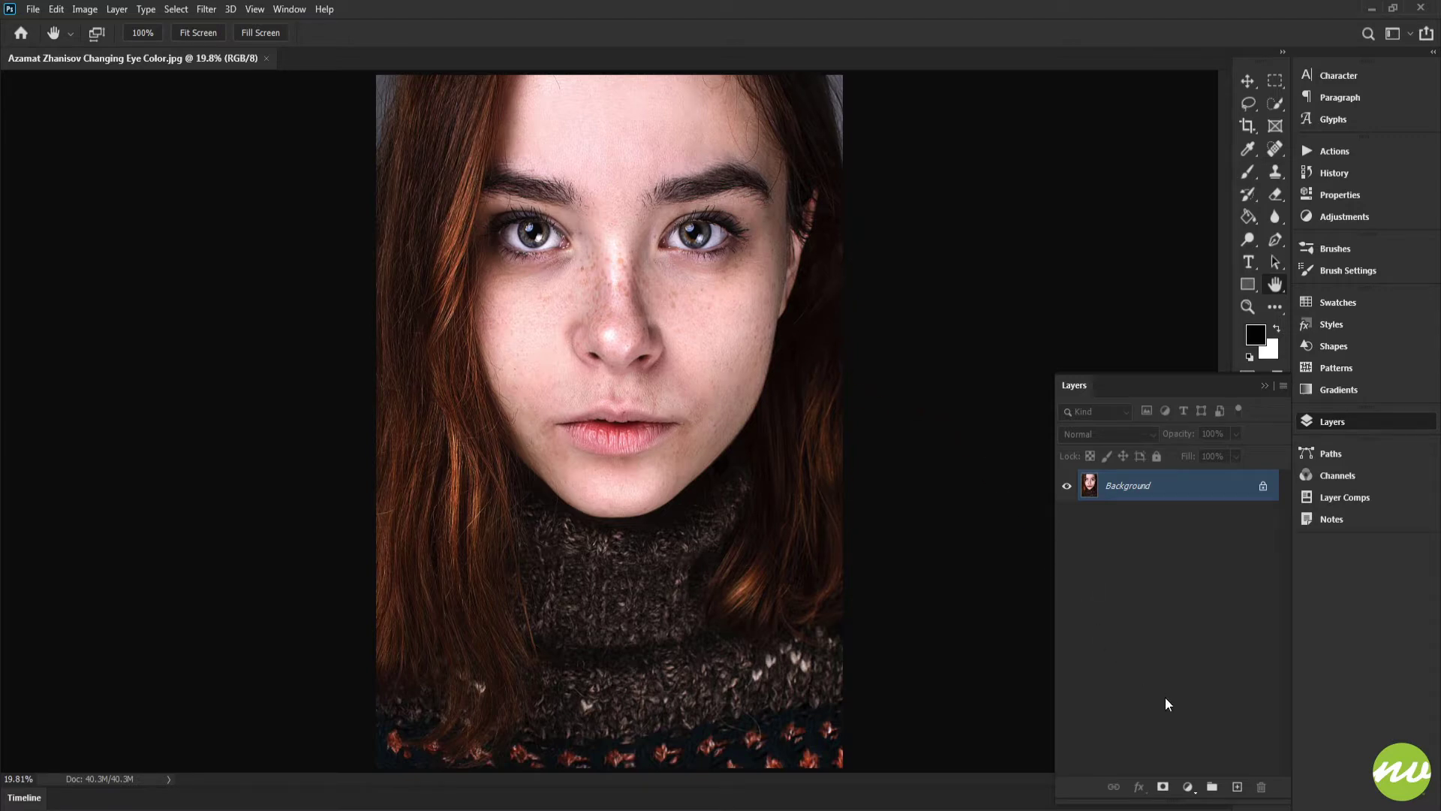
left_click(1212, 787, "alt")
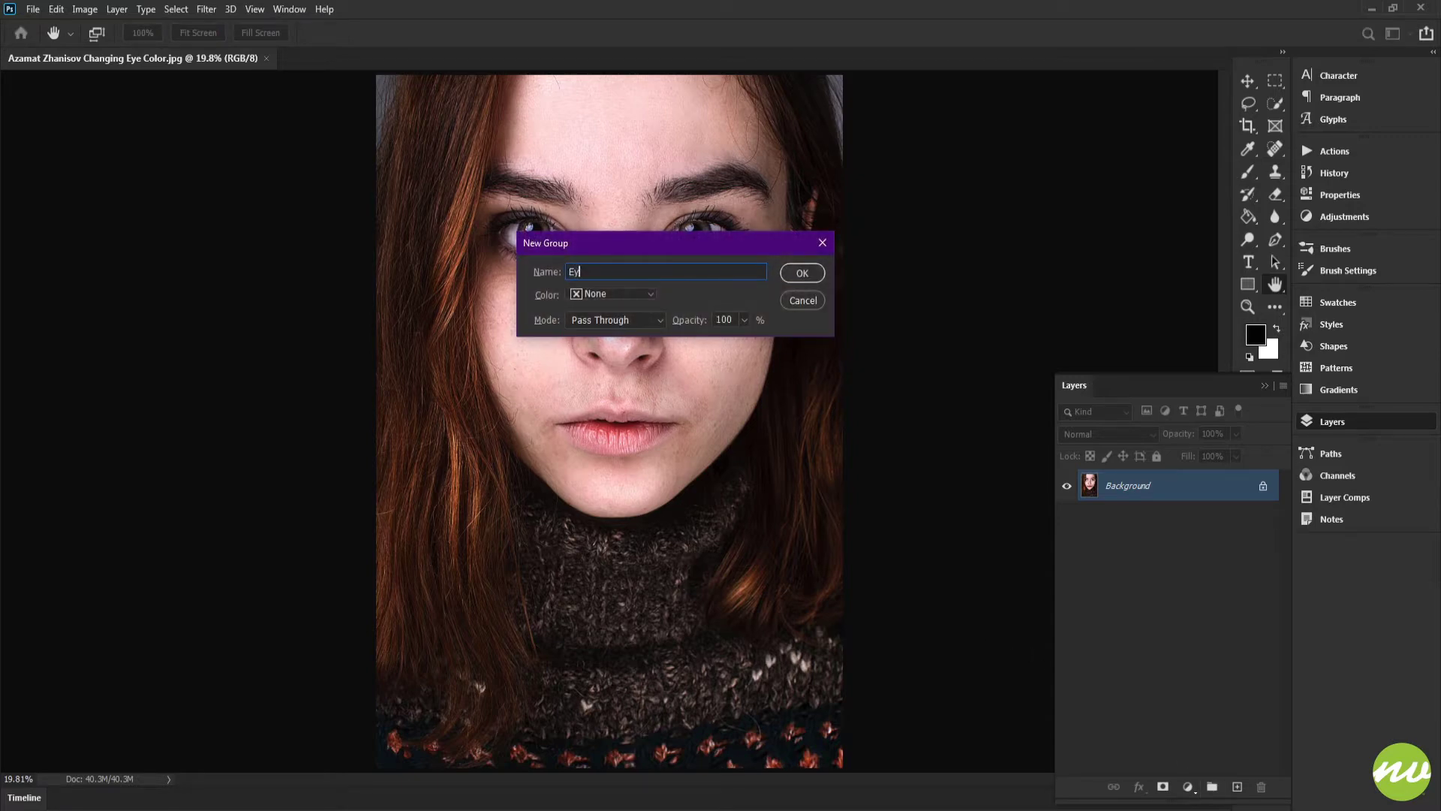
key("Return")
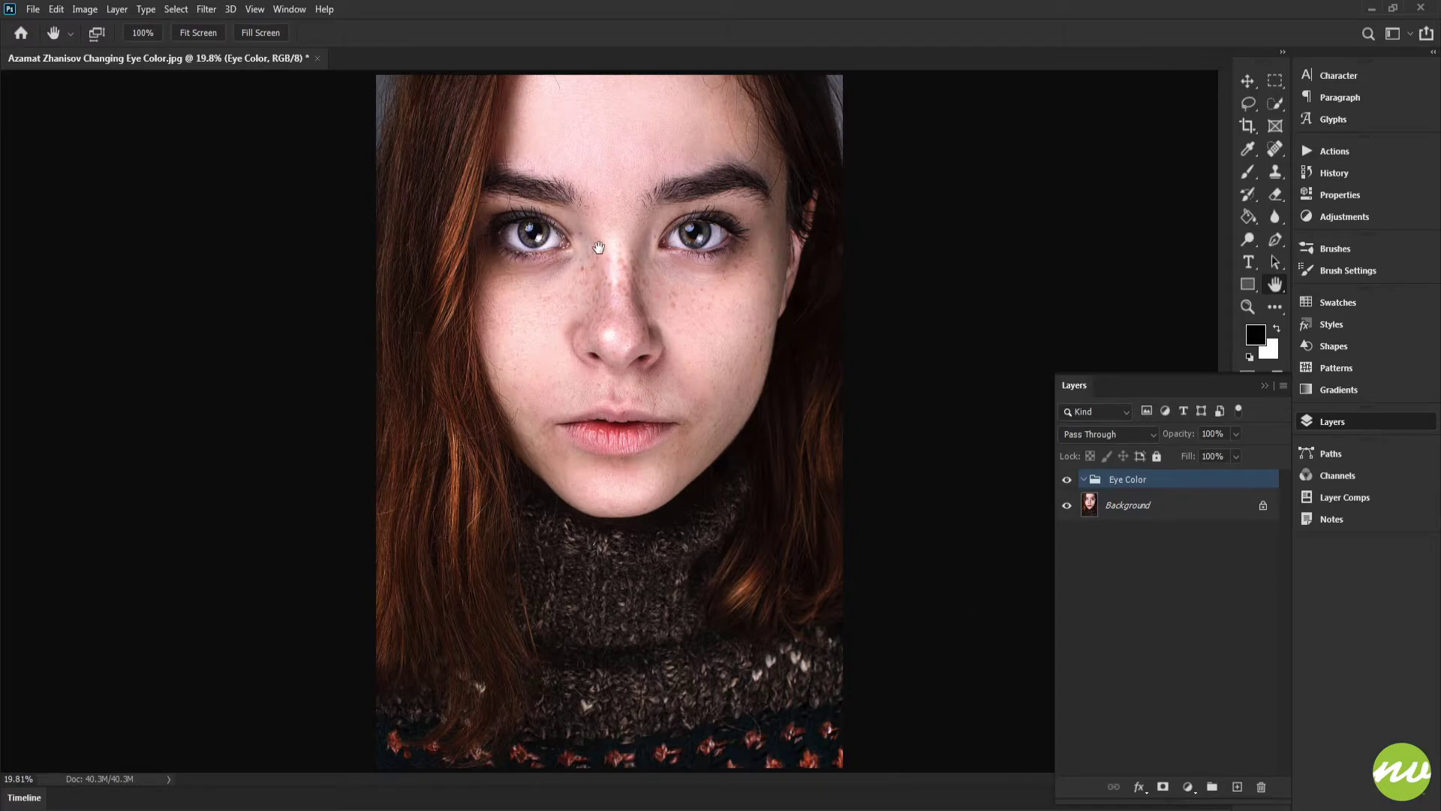
Step: Select the Background layer and switch it into Quick Mask mode, zoomed in on one eye
left_click_drag(590, 232, 715, 440)
left_click_drag(420, 323, 882, 366)
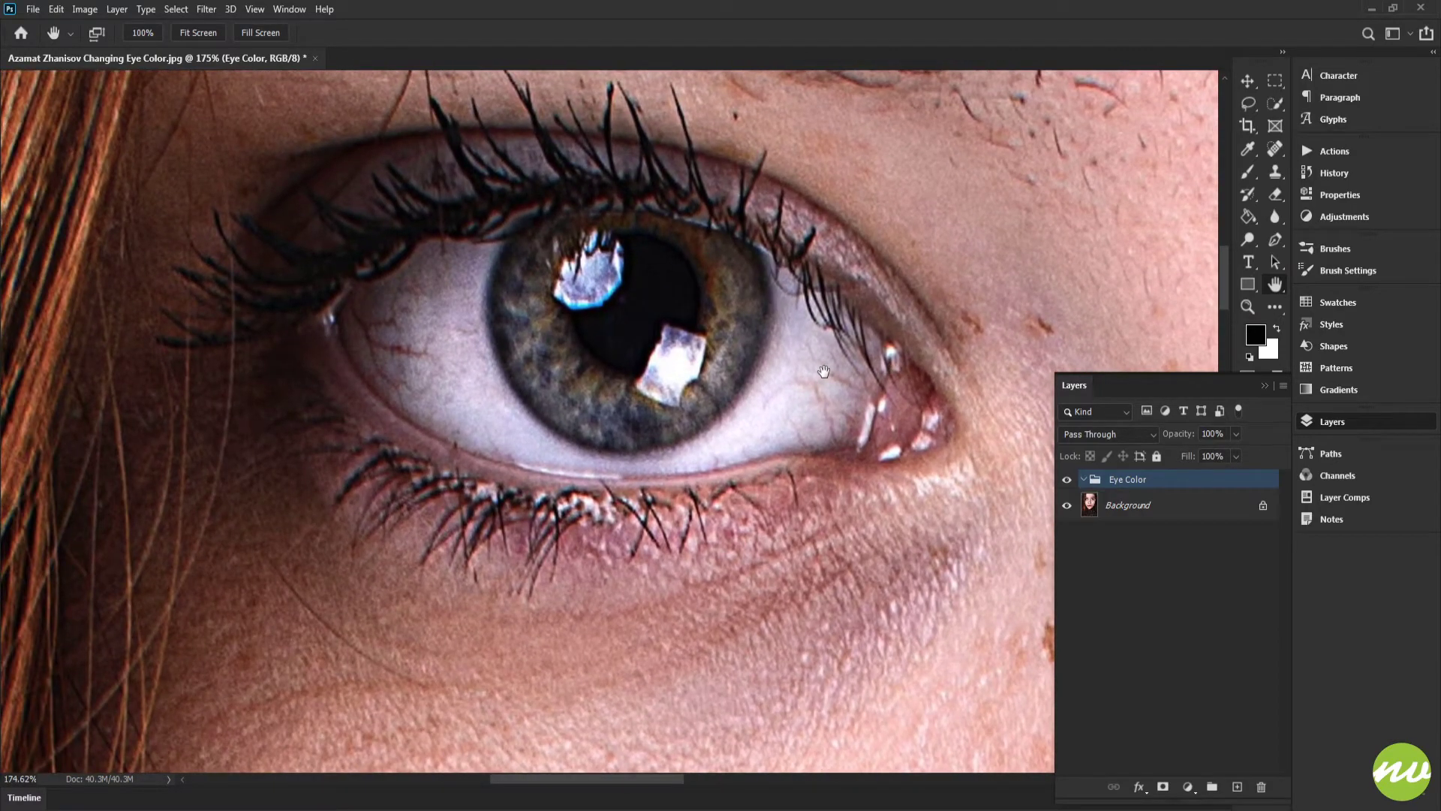
key("q")
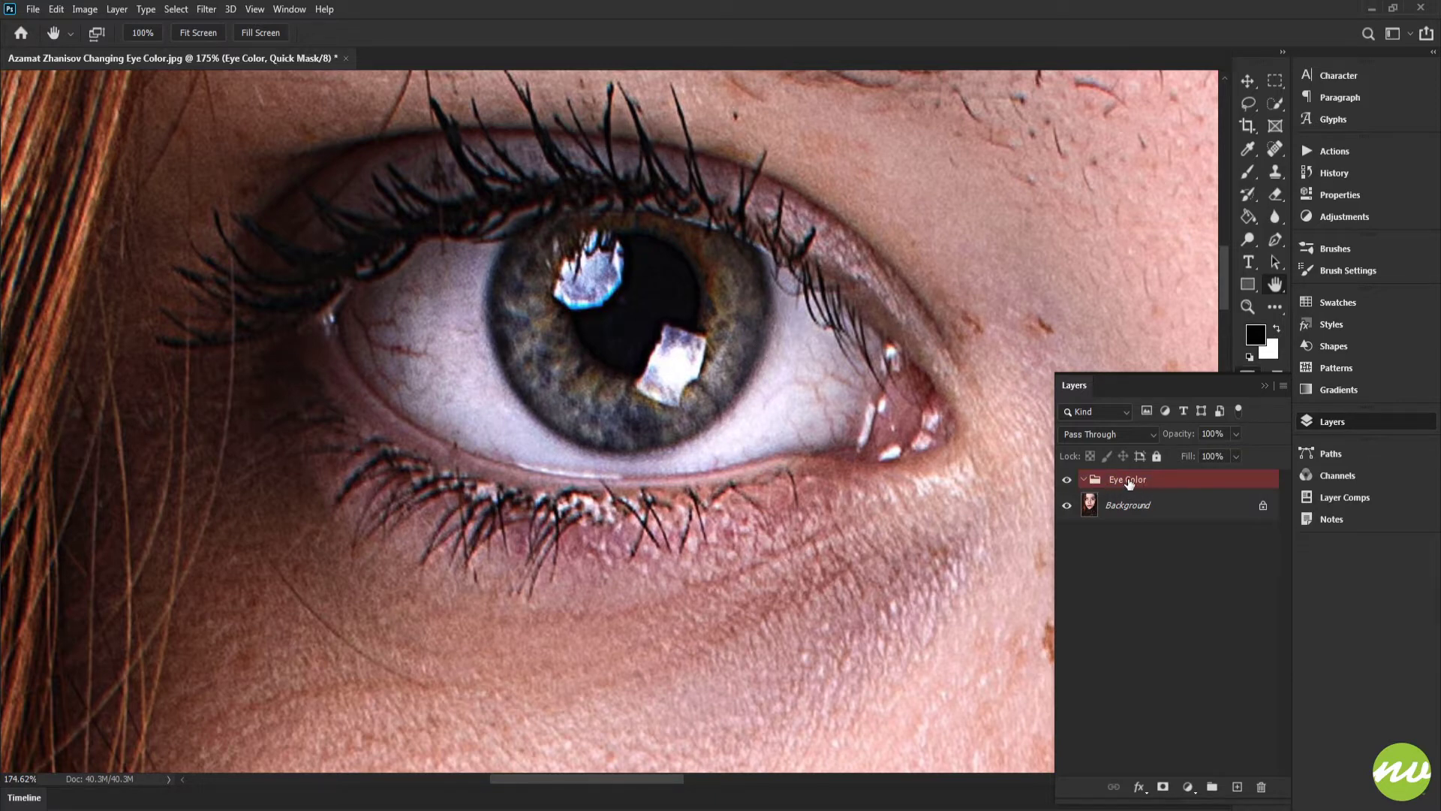
key("q")
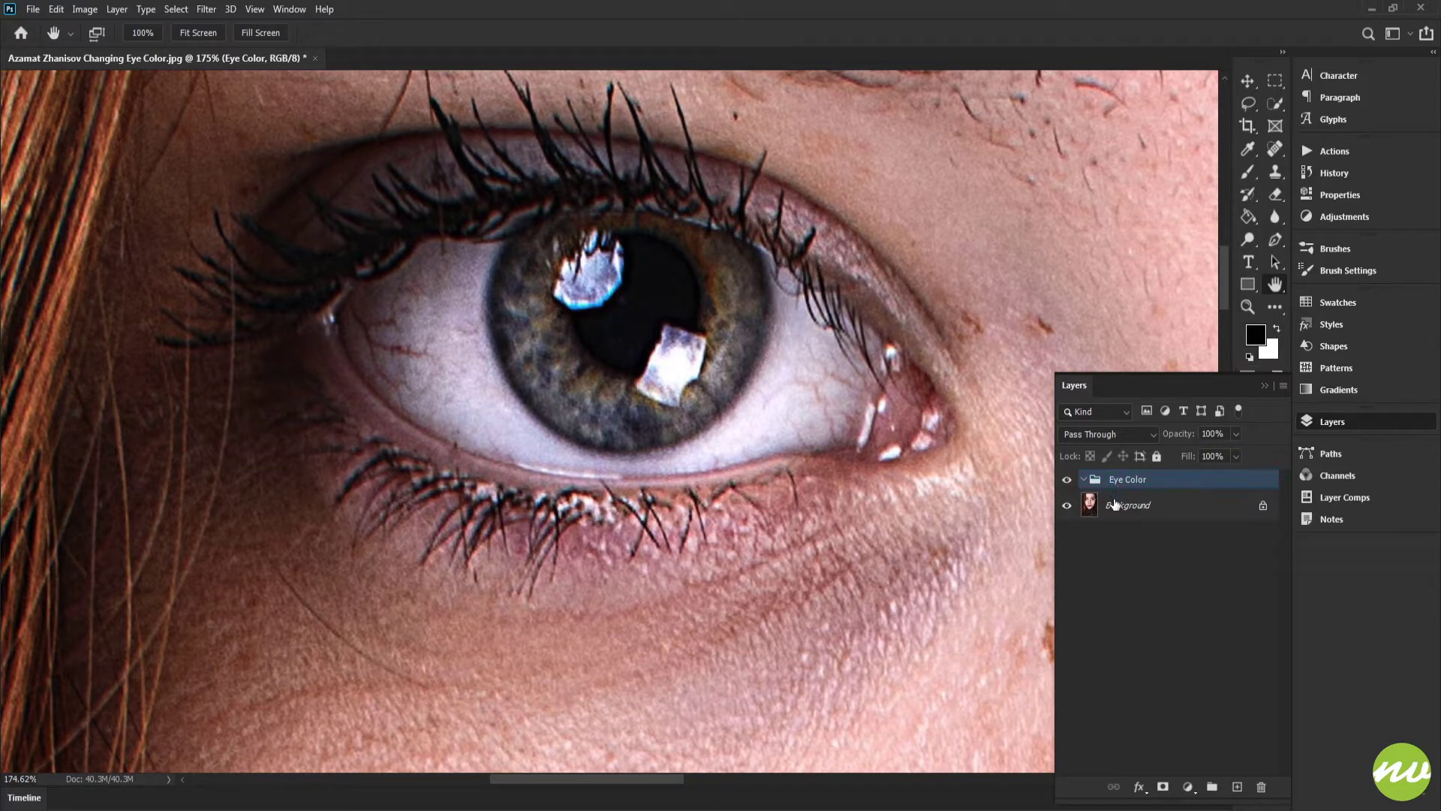
left_click(1119, 506)
left_click_drag(898, 426, 789, 407)
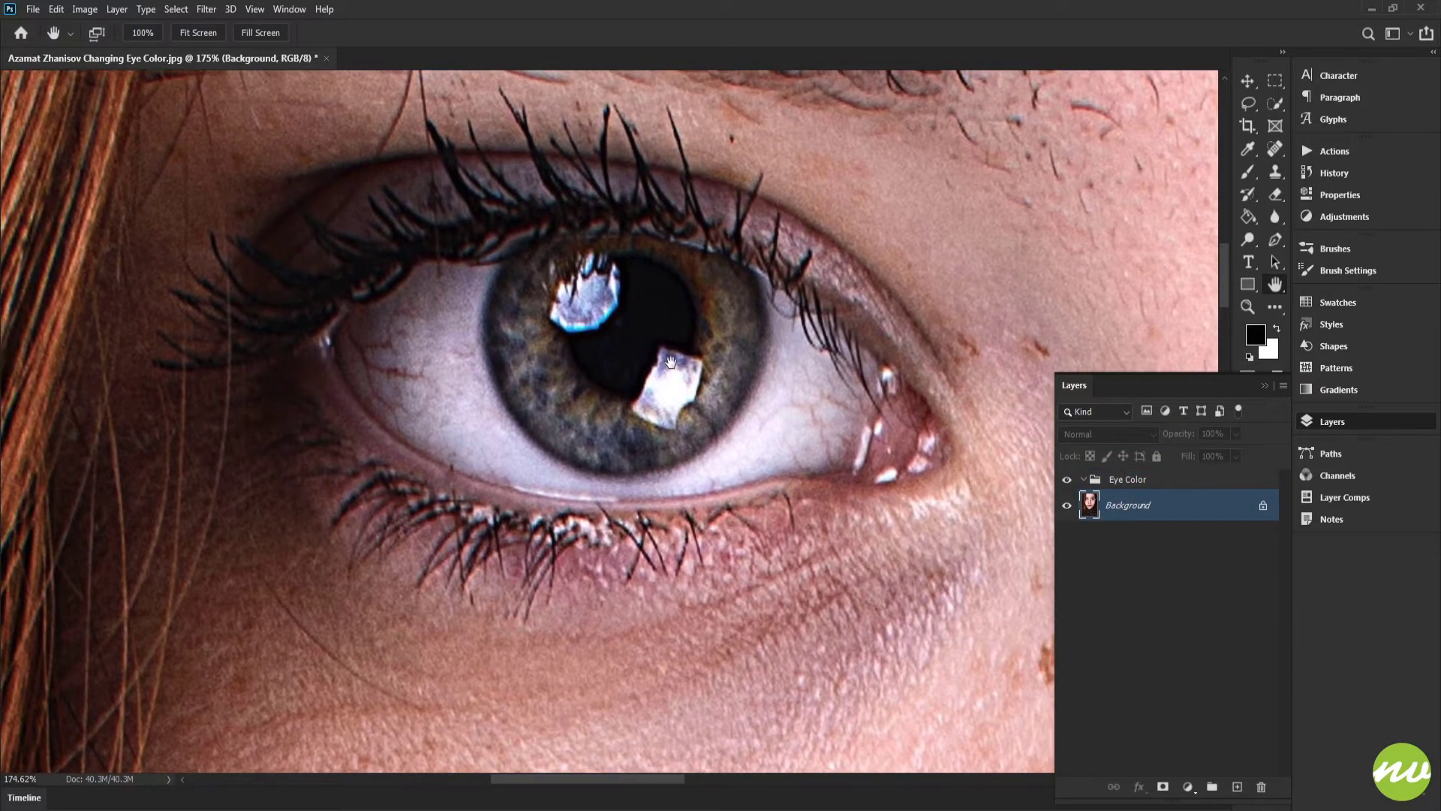
key("q")
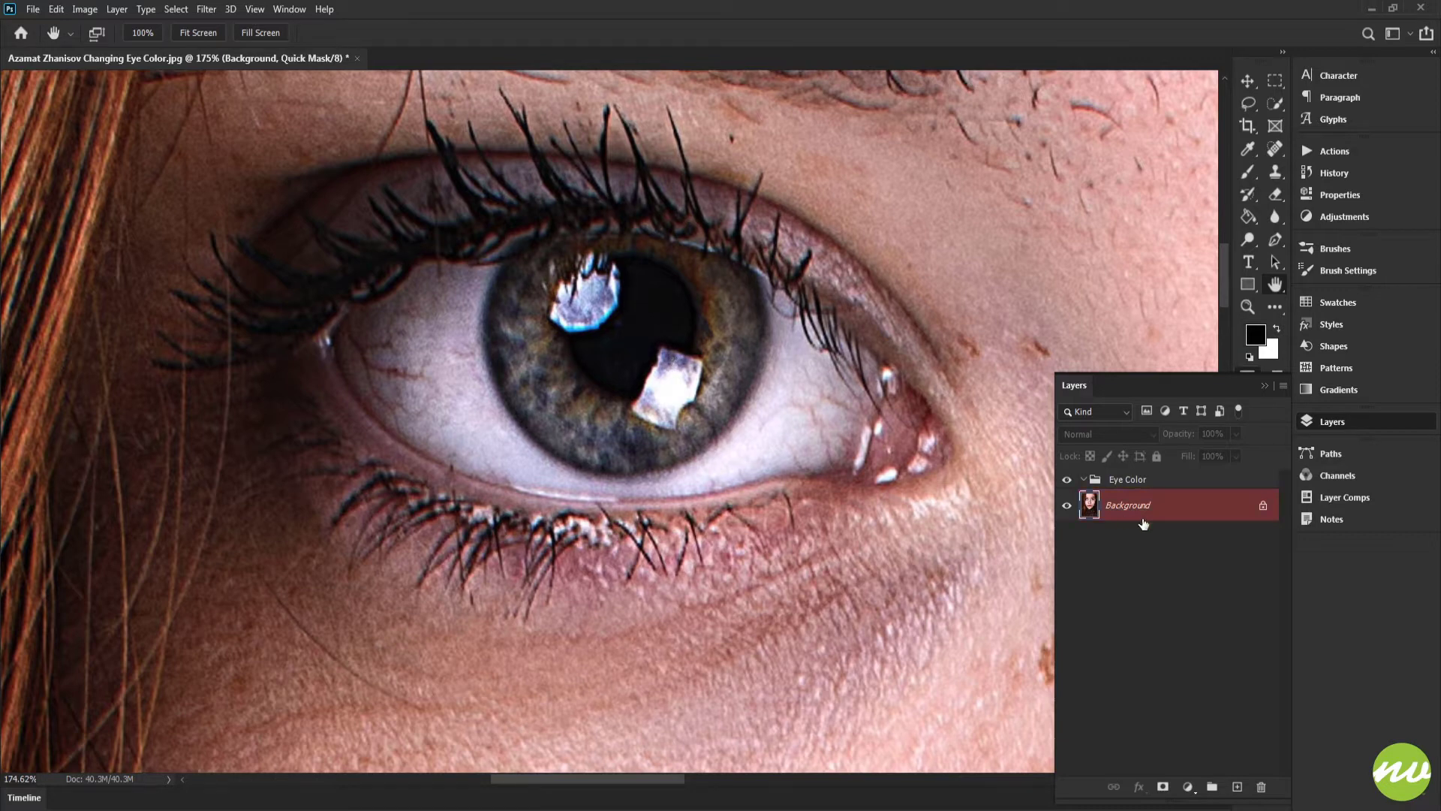
Step: Pick the Brush tool, set its hardness to 50% and reduce the brush size for masking the iris
left_click_drag(825, 385, 795, 394)
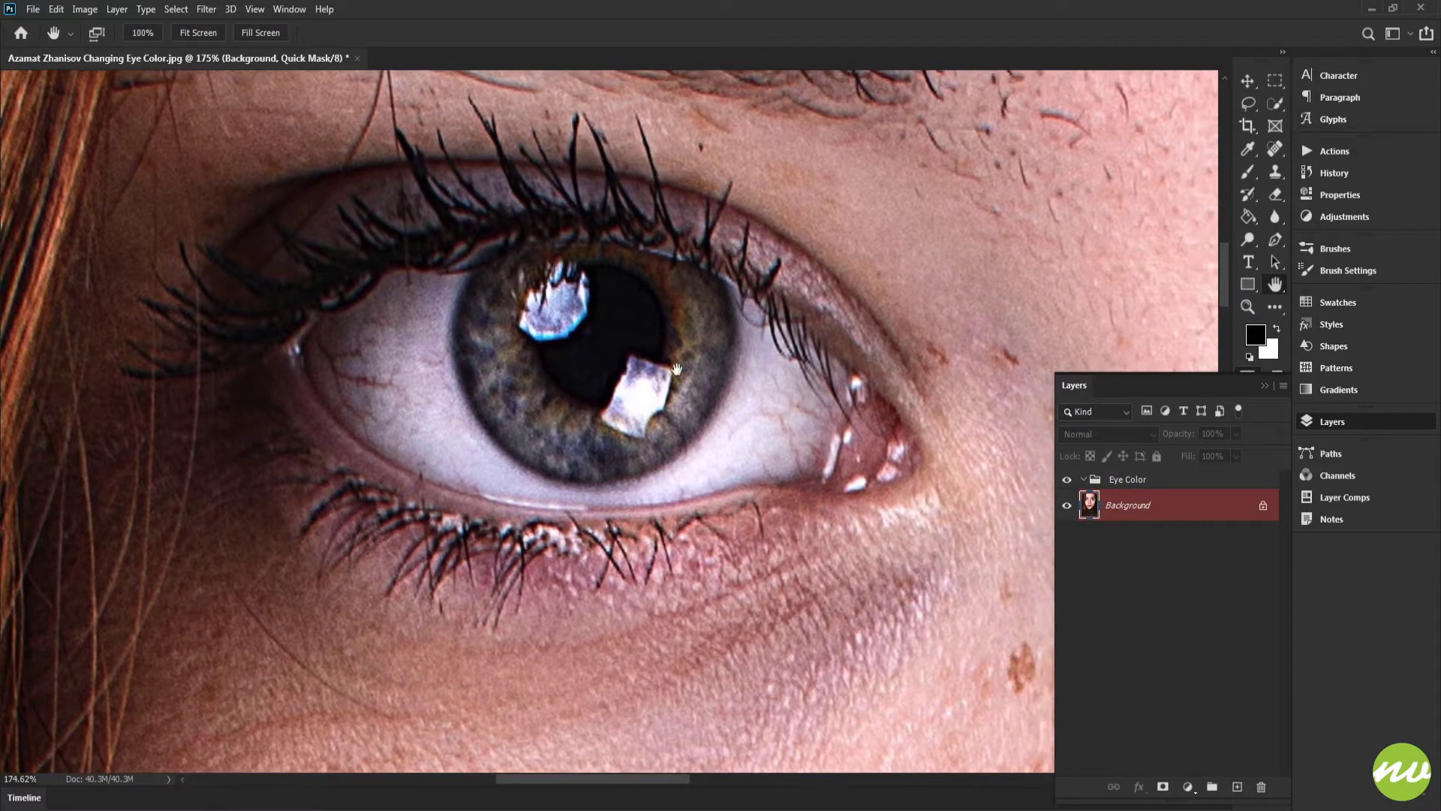
key("b")
mouse_move(666, 349)
left_mouse_down()
mouse_move(705, 348)
mouse_move(693, 77)
mouse_move(695, 97)
left_mouse_up()
mouse_move(624, 342)
left_mouse_down()
mouse_move(645, 342)
mouse_move(628, 336)
left_mouse_up()
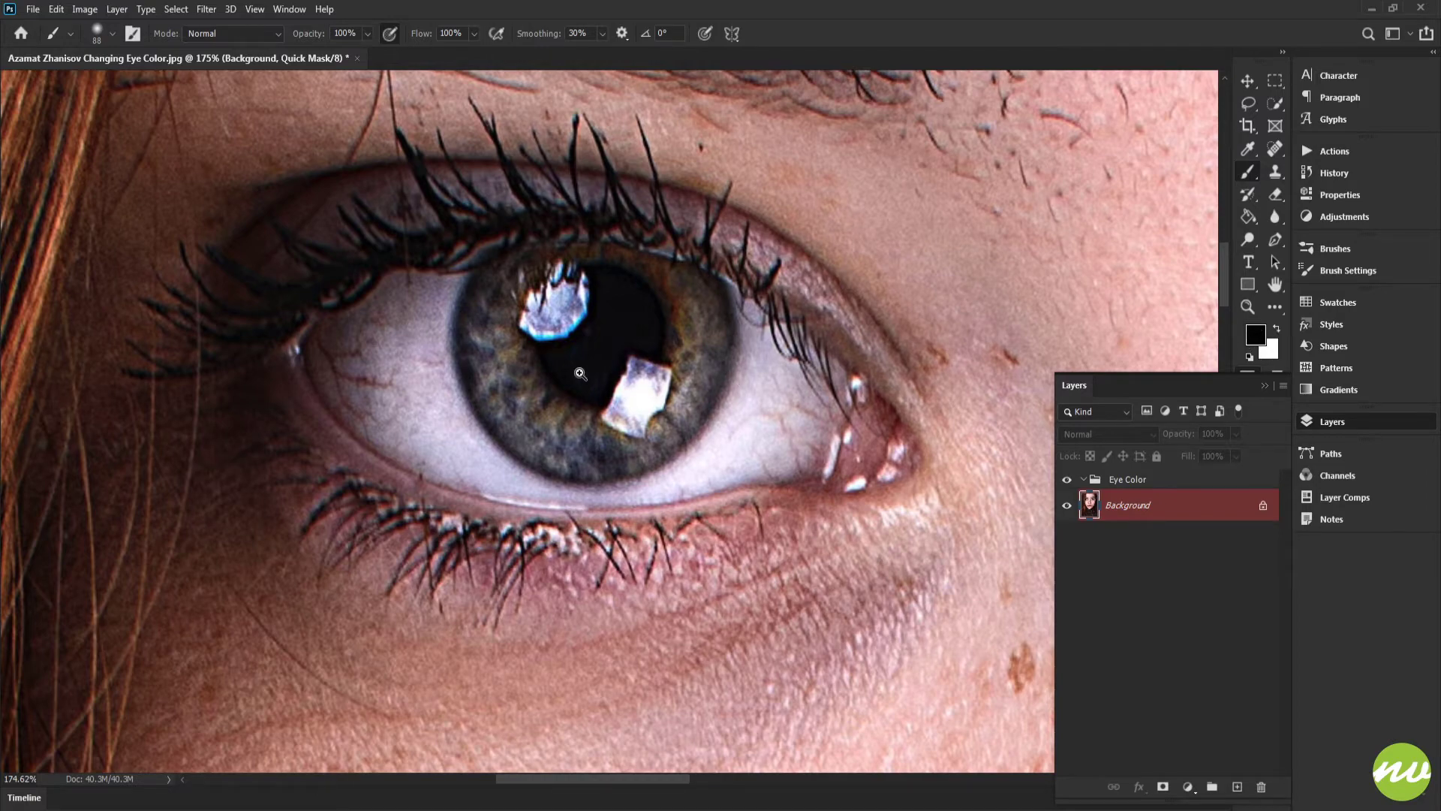
mouse_move(557, 363)
left_mouse_down()
mouse_move(617, 419)
mouse_move(601, 452)
left_mouse_up()
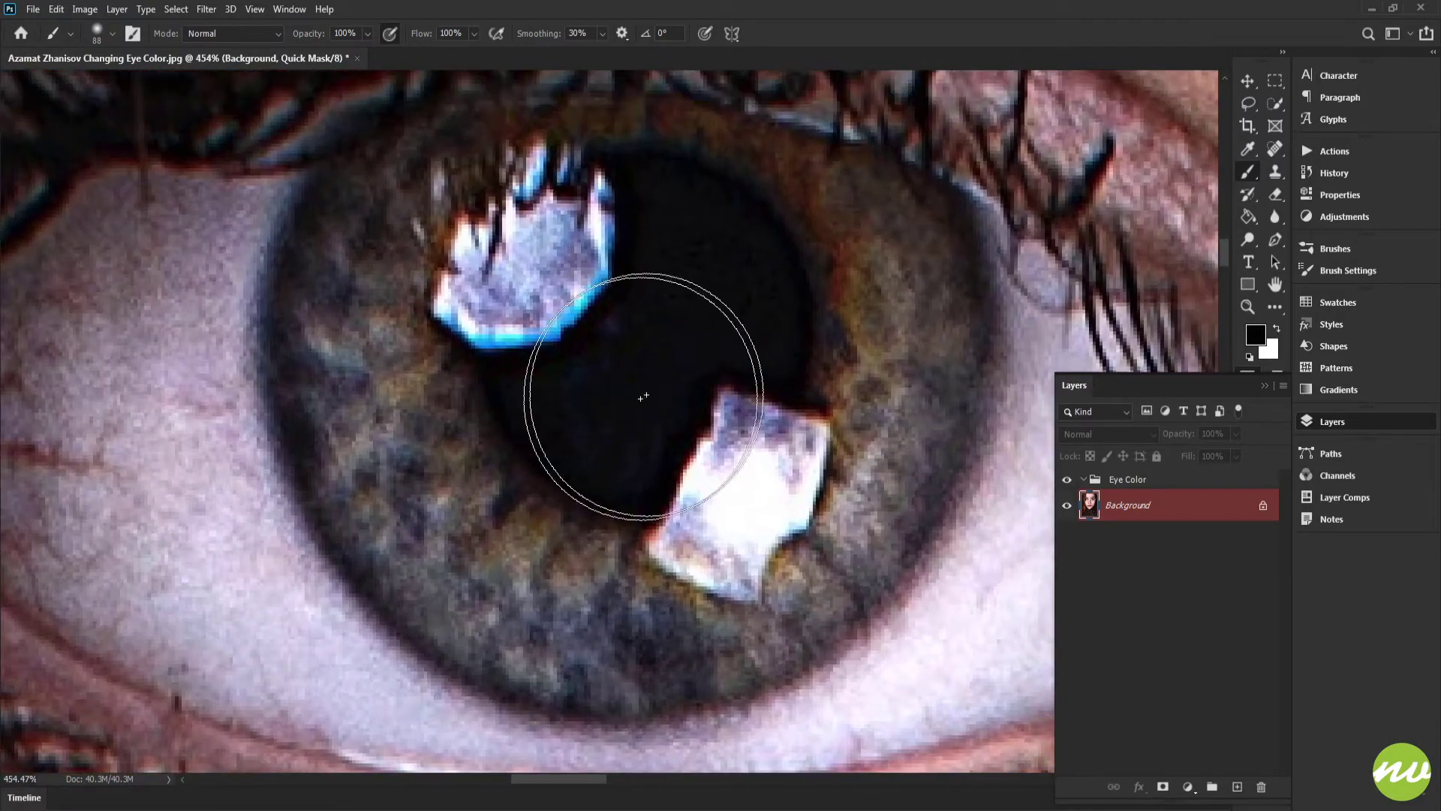
left_click_drag(724, 328, 643, 335)
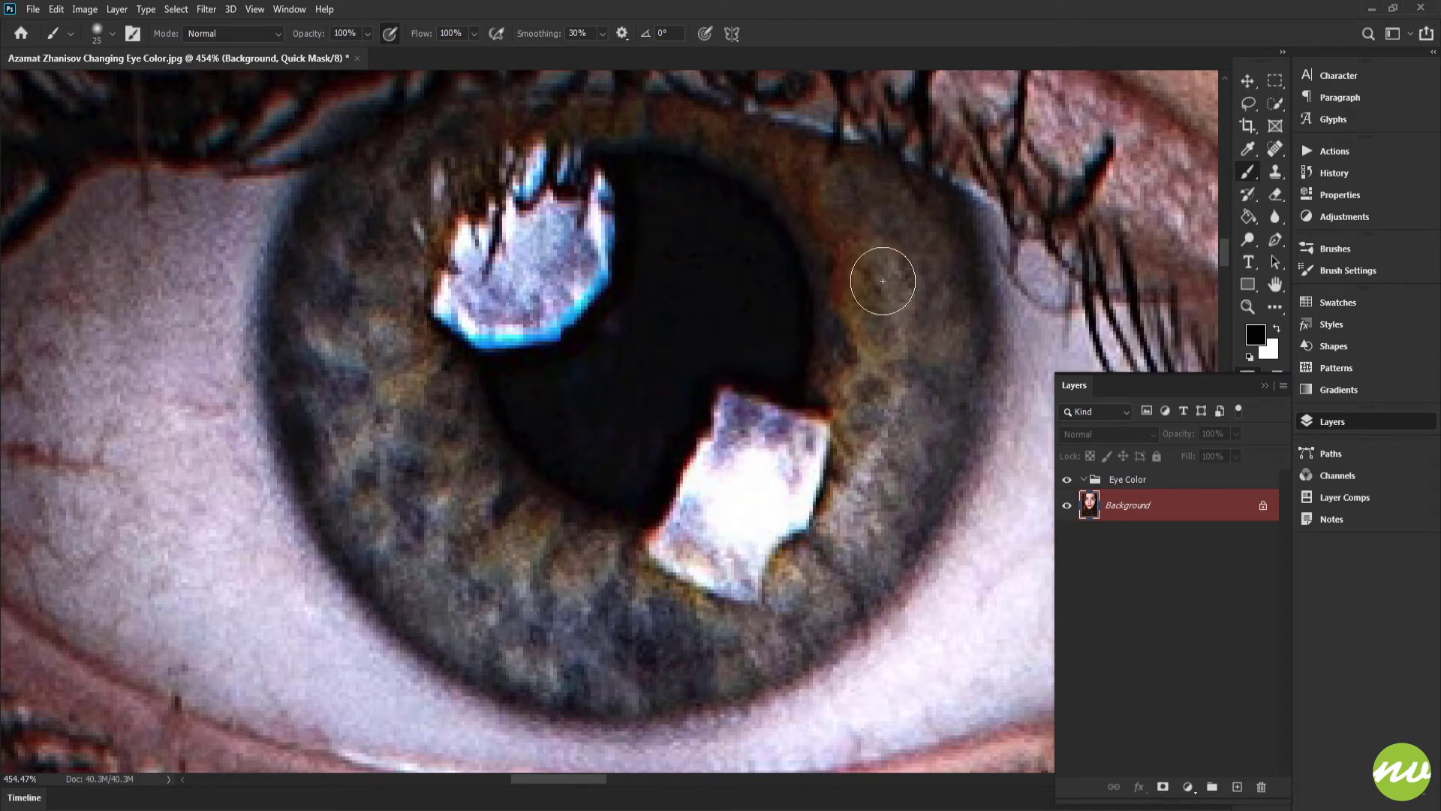
left_click_drag(882, 281, 858, 282)
left_click_drag(668, 197, 764, 359)
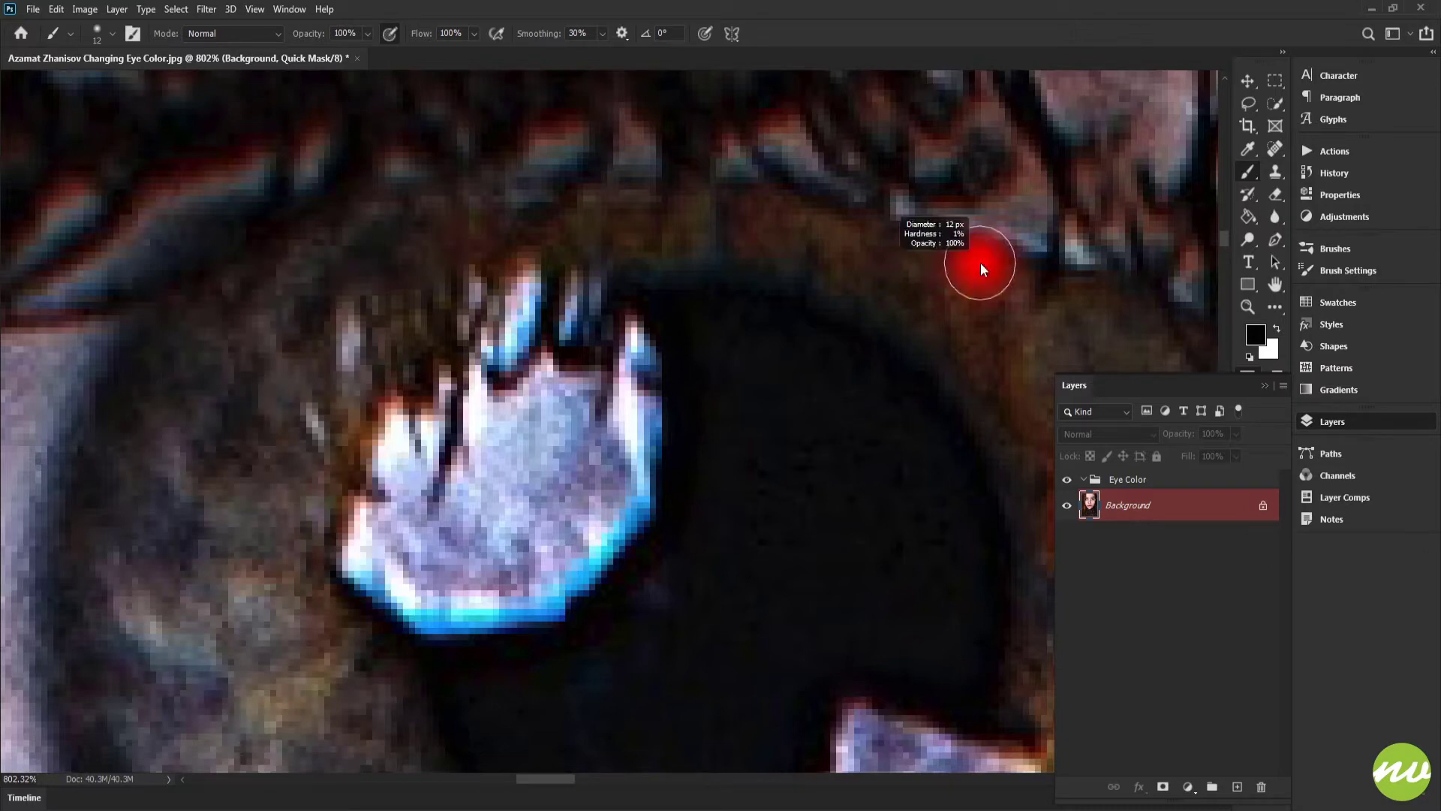
left_click_drag(981, 269, 982, 373)
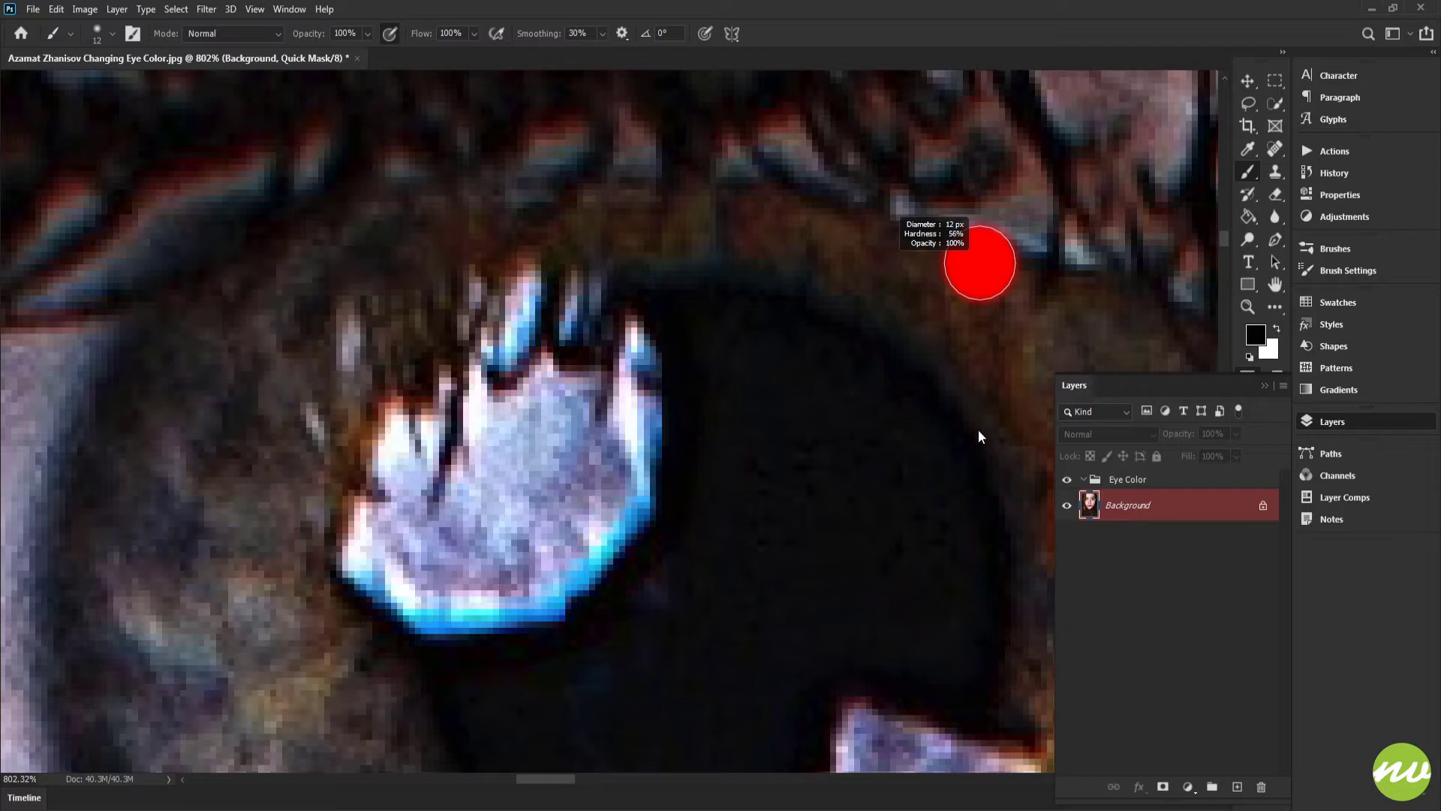
left_click_drag(978, 429, 977, 405)
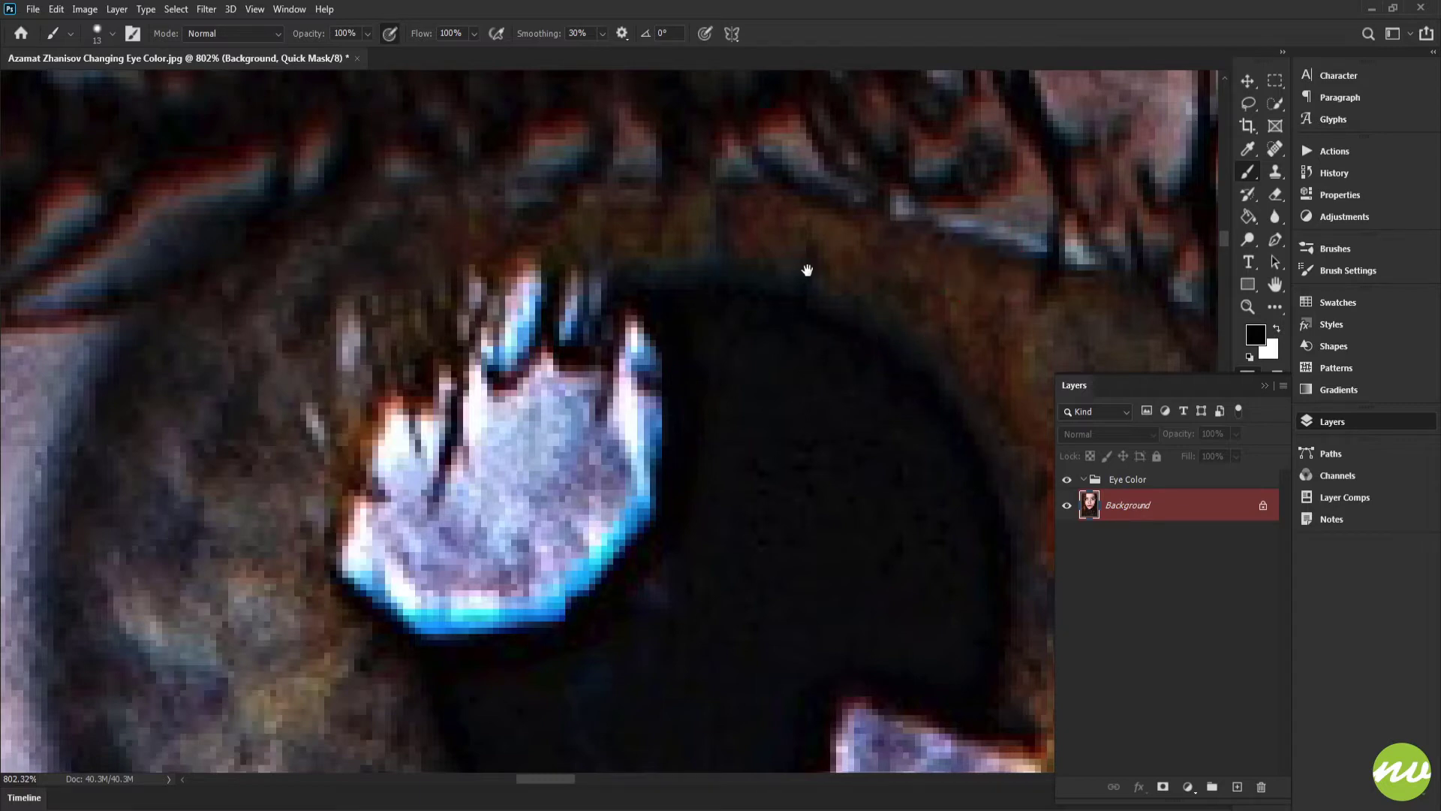
mouse_move(806, 270)
left_mouse_down()
mouse_move(771, 309)
mouse_move(714, 298)
mouse_move(806, 296)
left_mouse_up()
key("bracketleft")
Step: Paint the quick mask along the upper rim of the iris beneath the lashes
left_click_drag(883, 337, 718, 314)
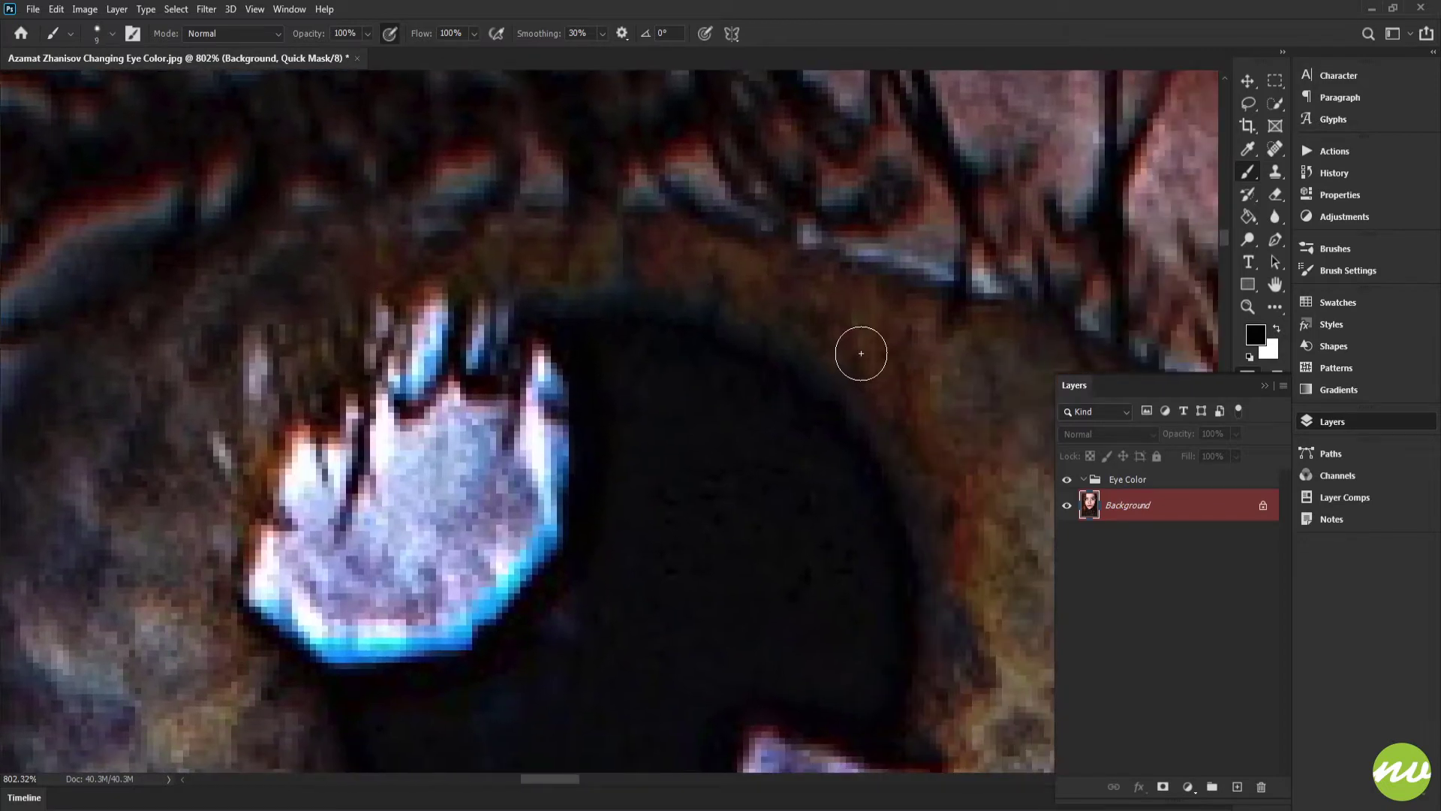
mouse_move(861, 353)
left_mouse_down()
mouse_move(674, 274)
mouse_move(517, 275)
mouse_move(451, 286)
mouse_move(358, 338)
mouse_move(255, 445)
left_mouse_up()
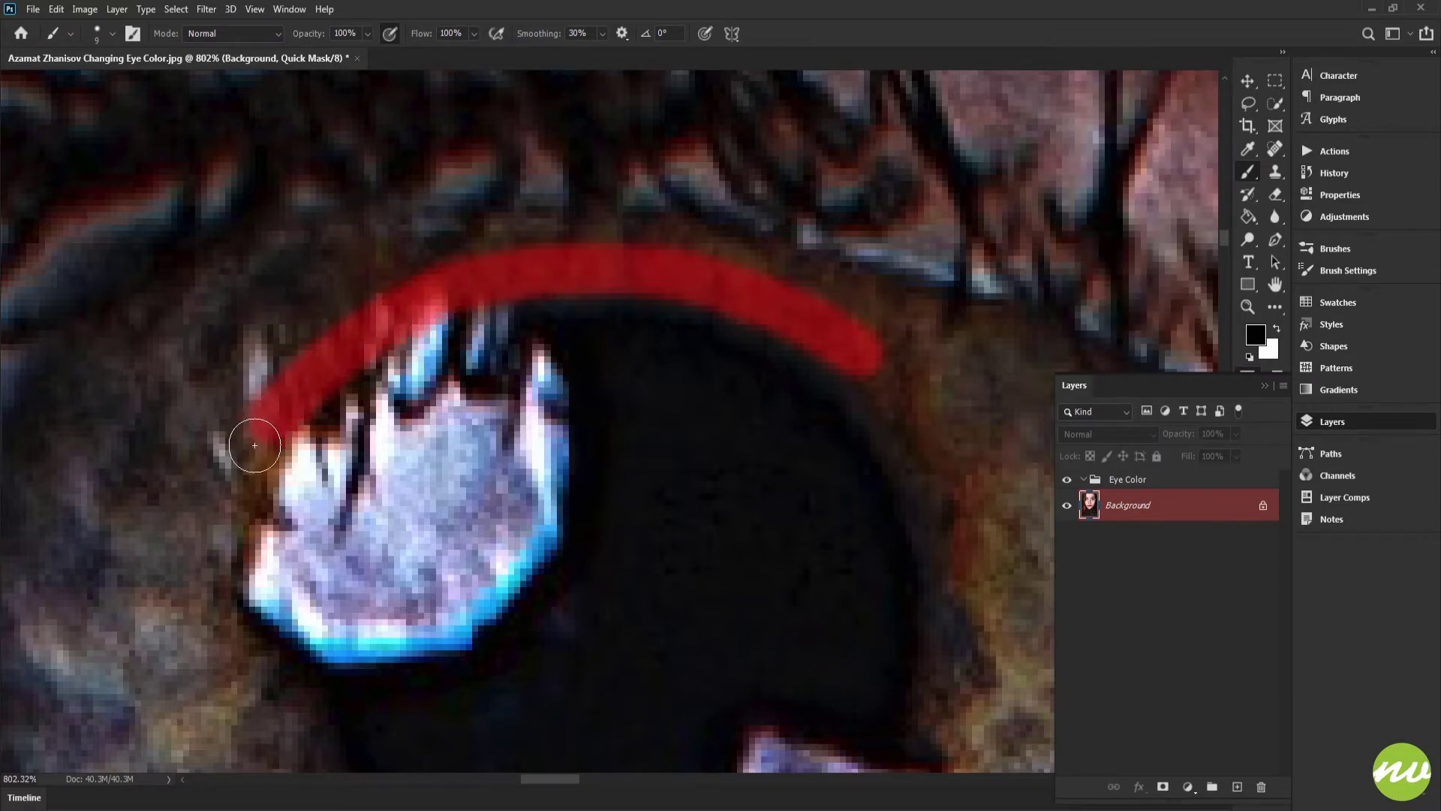
left_click_drag(442, 368, 614, 382)
mouse_move(1037, 349)
left_mouse_down()
mouse_move(991, 305)
mouse_move(863, 257)
mouse_move(740, 248)
mouse_move(444, 263)
mouse_move(348, 305)
mouse_move(312, 354)
left_mouse_up()
mouse_move(604, 285)
left_mouse_down()
mouse_move(389, 354)
mouse_move(333, 394)
mouse_move(520, 321)
mouse_move(427, 387)
left_mouse_up()
left_click_drag(650, 295, 585, 334)
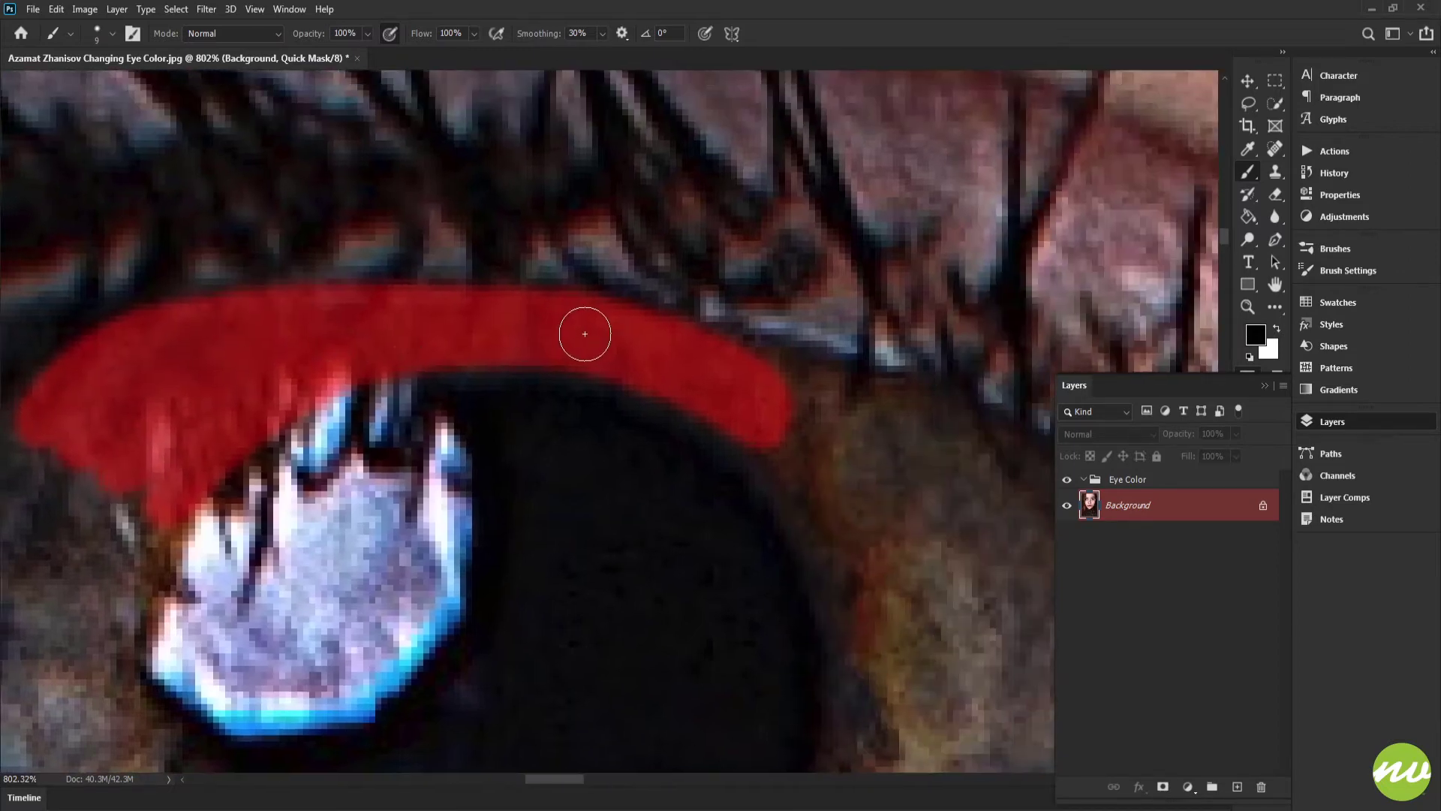
Step: Continue painting the mask around the iris's upper right rim and down its right edge
scroll(724, 359, "right", 3)
scroll(751, 385, "down", 1)
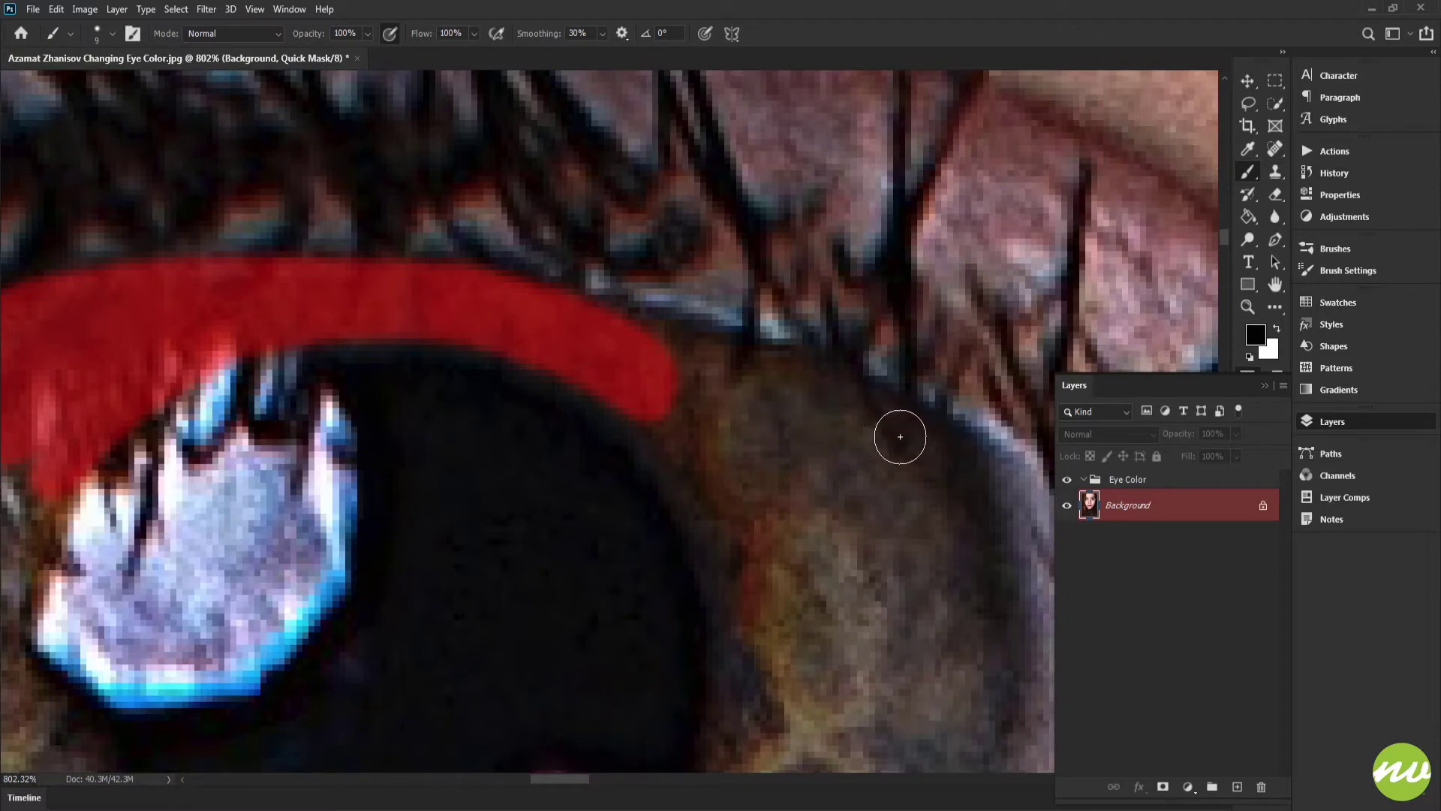
mouse_move(899, 436)
left_mouse_down()
mouse_move(802, 380)
mouse_move(587, 331)
left_mouse_up()
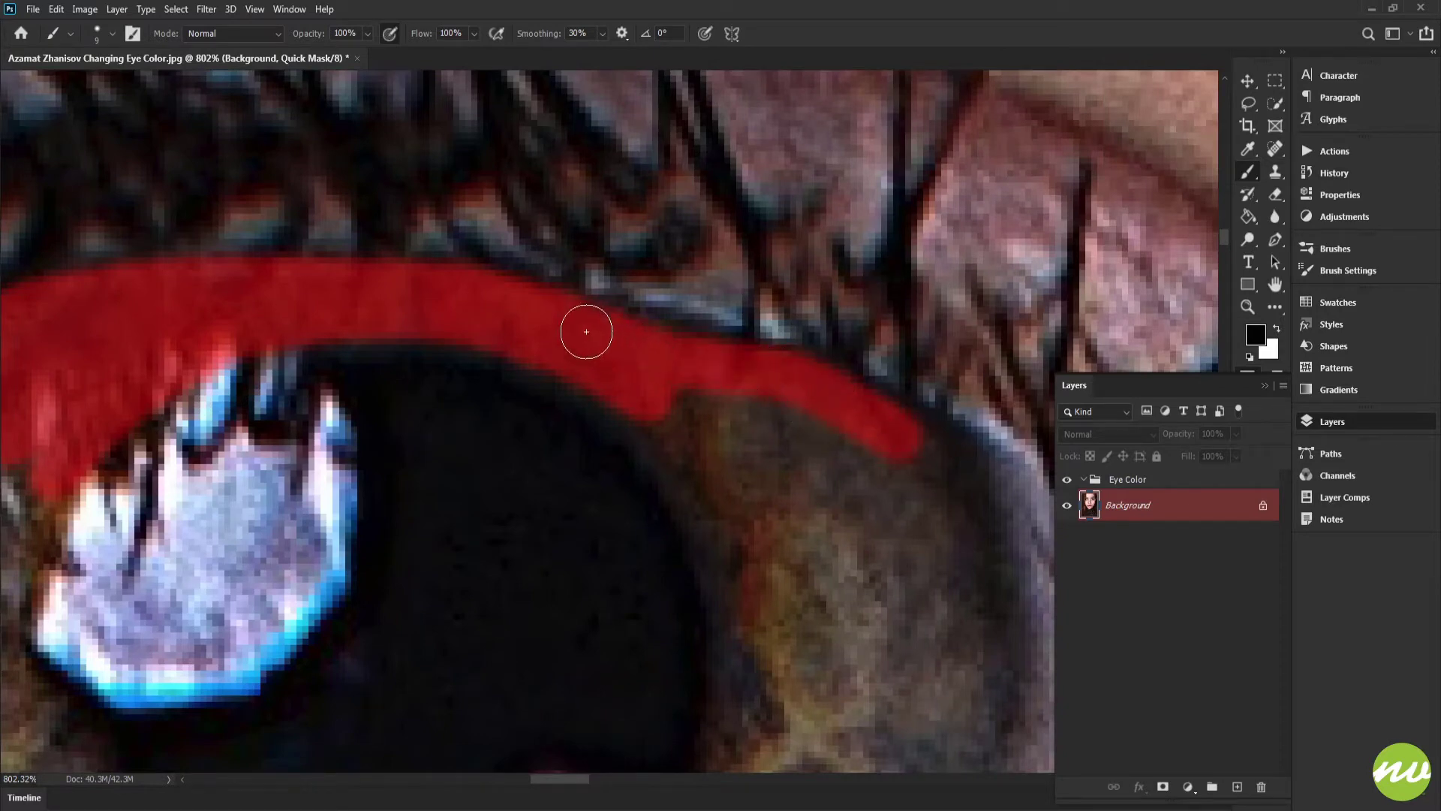
scroll(740, 376, "down", 2)
scroll(708, 325, "left", 1)
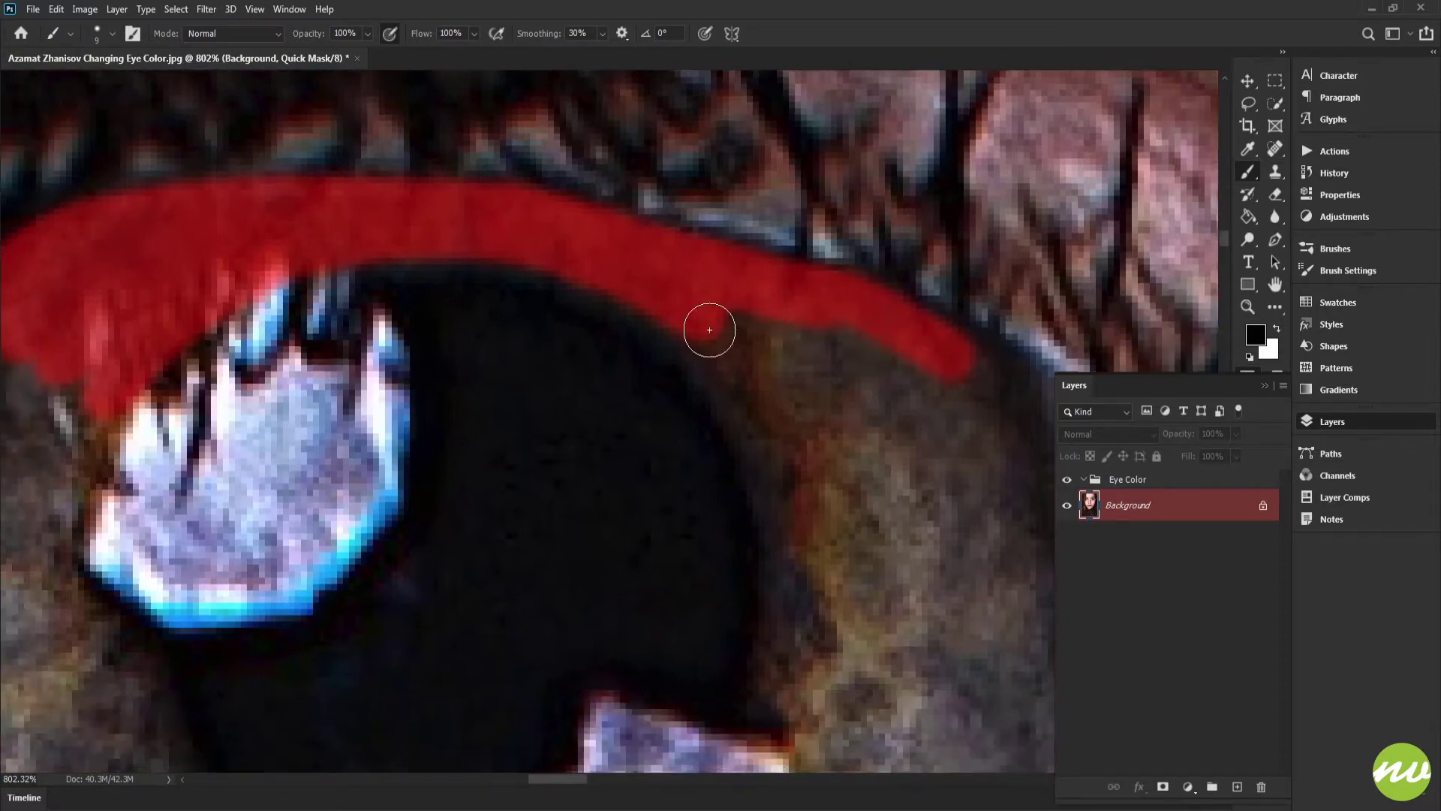
mouse_move(708, 325)
left_mouse_down()
mouse_move(810, 449)
mouse_move(825, 577)
mouse_move(770, 379)
mouse_move(719, 307)
mouse_move(845, 356)
mouse_move(846, 334)
mouse_move(937, 381)
mouse_move(866, 366)
mouse_move(833, 395)
mouse_move(790, 390)
mouse_move(830, 405)
left_mouse_up()
scroll(800, 355, "down", 2)
scroll(801, 356, "right", 1)
left_click_drag(801, 356, 850, 354)
scroll(801, 355, "down", 3)
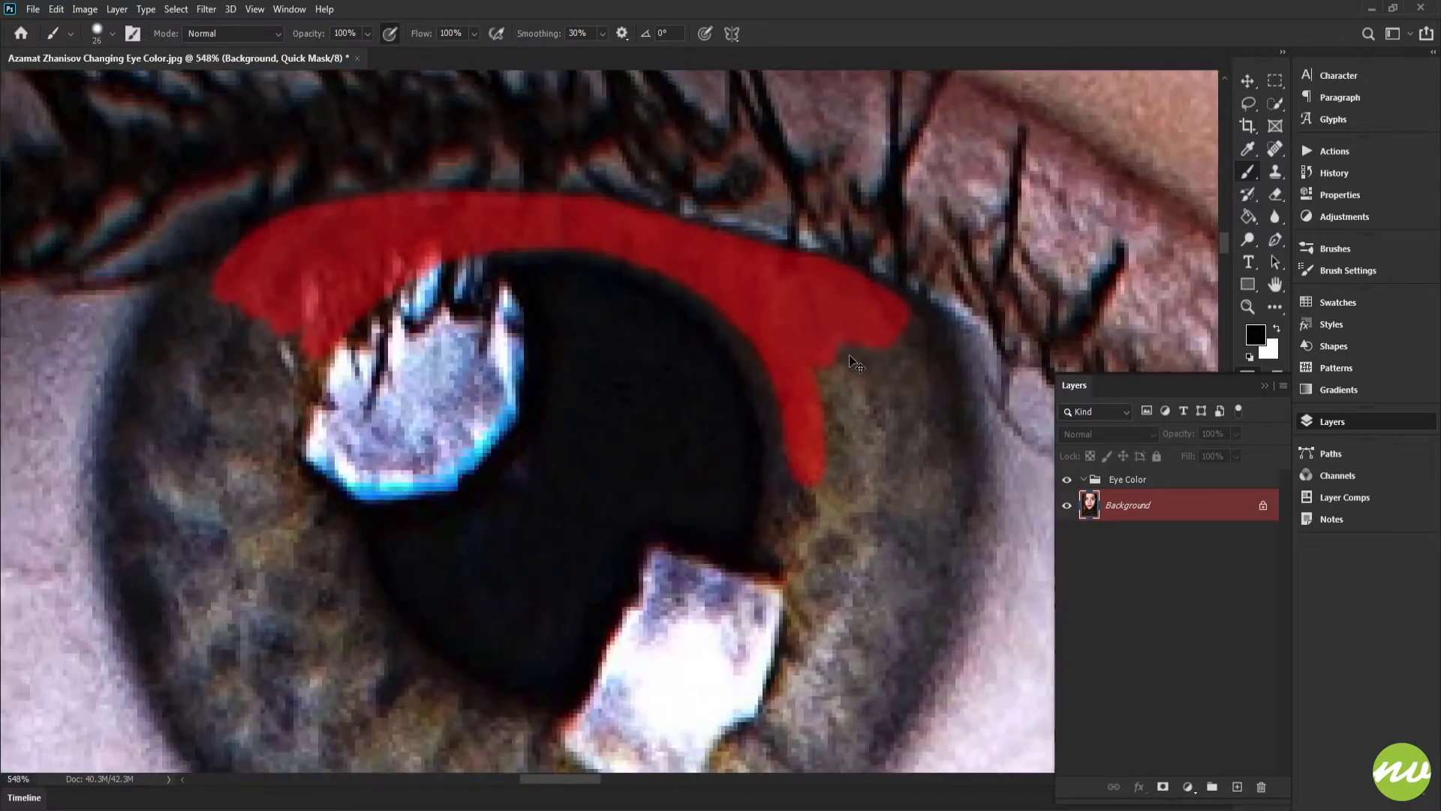
scroll(801, 293, "down", 1)
mouse_move(802, 293)
left_mouse_down()
mouse_move(795, 280)
mouse_move(830, 357)
mouse_move(818, 470)
mouse_move(814, 330)
left_mouse_up()
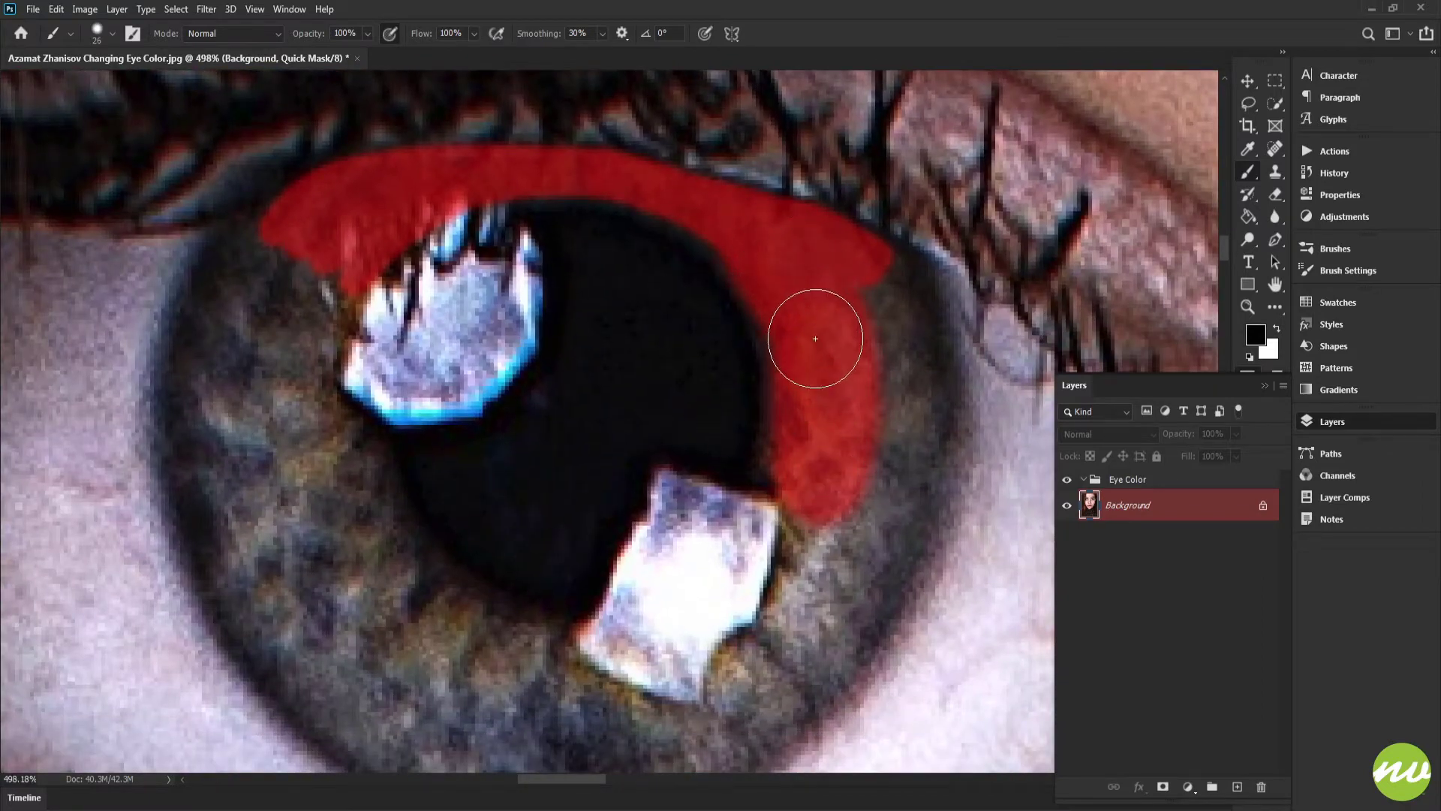
Step: Paint the mask over the remaining iris area around the pupil, including the lower highlight
mouse_move(820, 482)
left_mouse_down()
mouse_move(985, 288)
mouse_move(859, 445)
mouse_move(723, 477)
mouse_move(629, 454)
mouse_move(776, 467)
mouse_move(630, 450)
mouse_move(691, 571)
mouse_move(738, 586)
mouse_move(648, 536)
mouse_move(598, 470)
mouse_move(560, 342)
mouse_move(559, 203)
mouse_move(529, 179)
mouse_move(473, 207)
mouse_move(445, 267)
mouse_move(441, 355)
mouse_move(466, 477)
mouse_move(515, 566)
mouse_move(569, 627)
mouse_move(675, 687)
mouse_move(842, 683)
left_mouse_up()
mouse_move(698, 631)
left_mouse_down()
mouse_move(595, 536)
mouse_move(531, 407)
mouse_move(517, 292)
mouse_move(527, 236)
mouse_move(506, 303)
mouse_move(565, 515)
mouse_move(655, 604)
left_mouse_up()
left_click_drag(655, 583, 424, 433)
mouse_move(573, 553)
left_mouse_down()
mouse_move(679, 519)
mouse_move(743, 480)
mouse_move(722, 488)
mouse_move(779, 492)
mouse_move(863, 458)
left_mouse_up()
left_click_drag(968, 392, 792, 329)
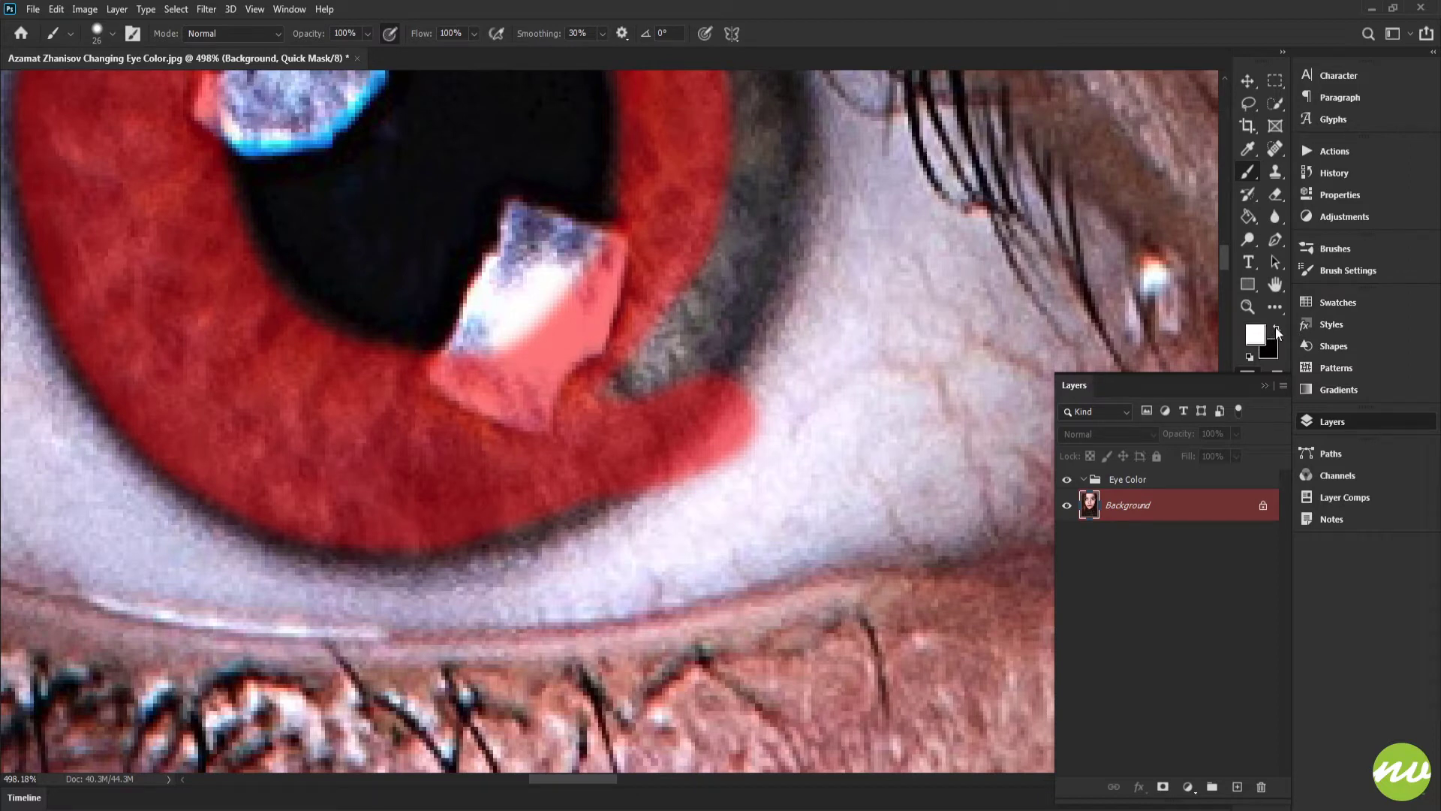
Step: Erase mask overspill at the iris's right edge with white, then switch back to black and fill gaps
mouse_move(848, 387)
left_mouse_down()
mouse_move(930, 370)
mouse_move(846, 408)
mouse_move(768, 502)
mouse_move(625, 563)
mouse_move(808, 413)
mouse_move(816, 438)
mouse_move(746, 477)
left_mouse_up()
key("x")
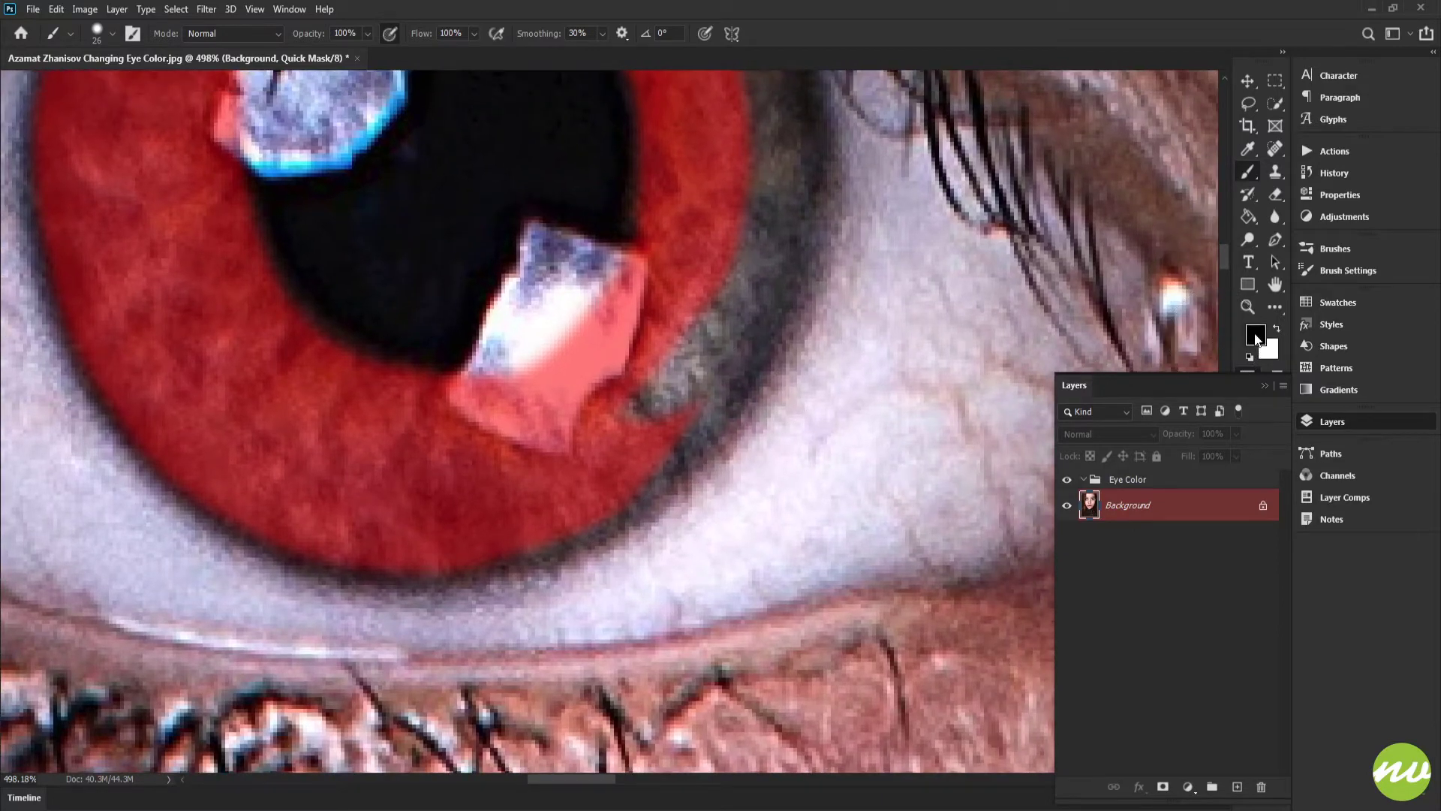
left_click_drag(791, 336, 785, 390)
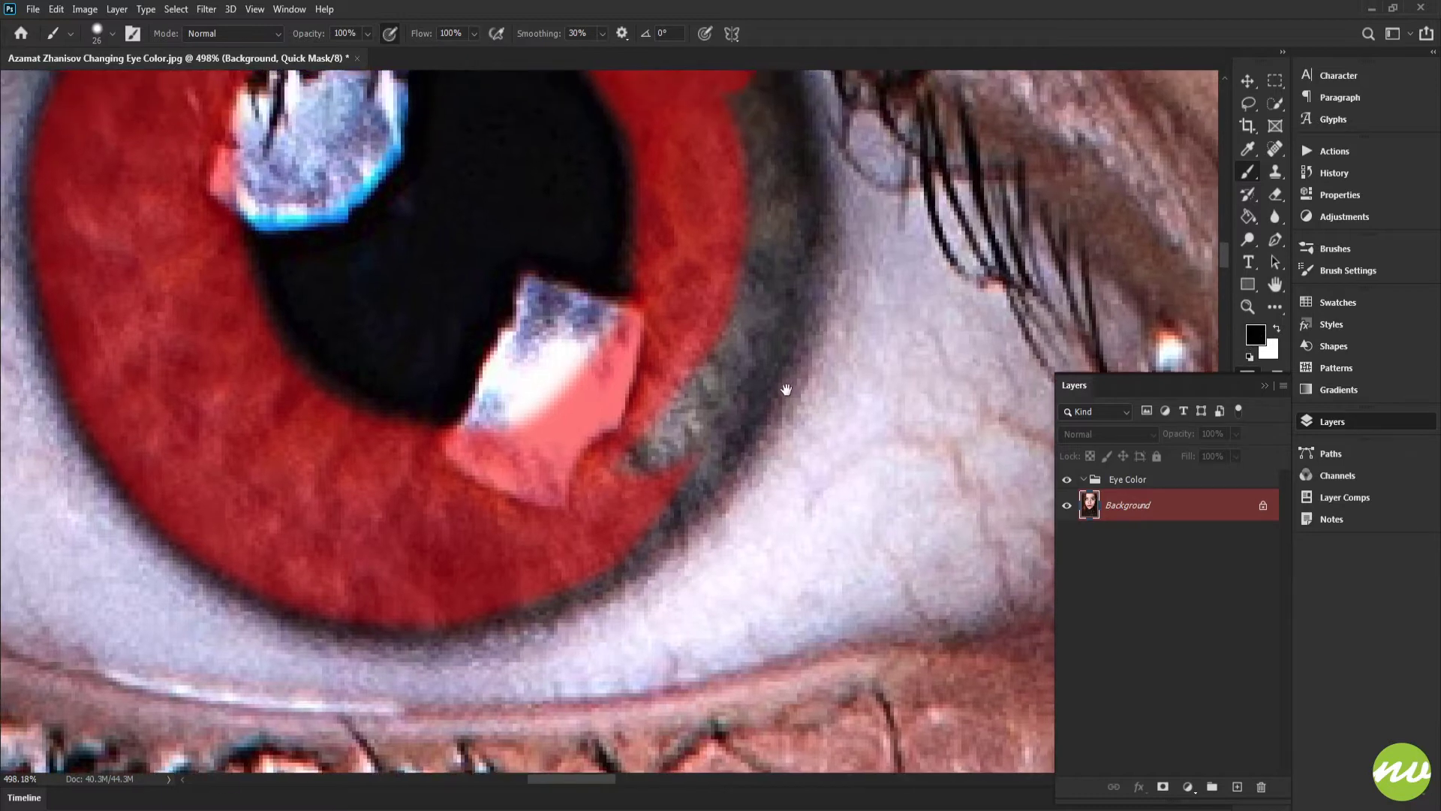
mouse_move(573, 515)
left_mouse_down()
mouse_move(636, 489)
mouse_move(715, 398)
mouse_move(740, 291)
mouse_move(722, 430)
left_mouse_up()
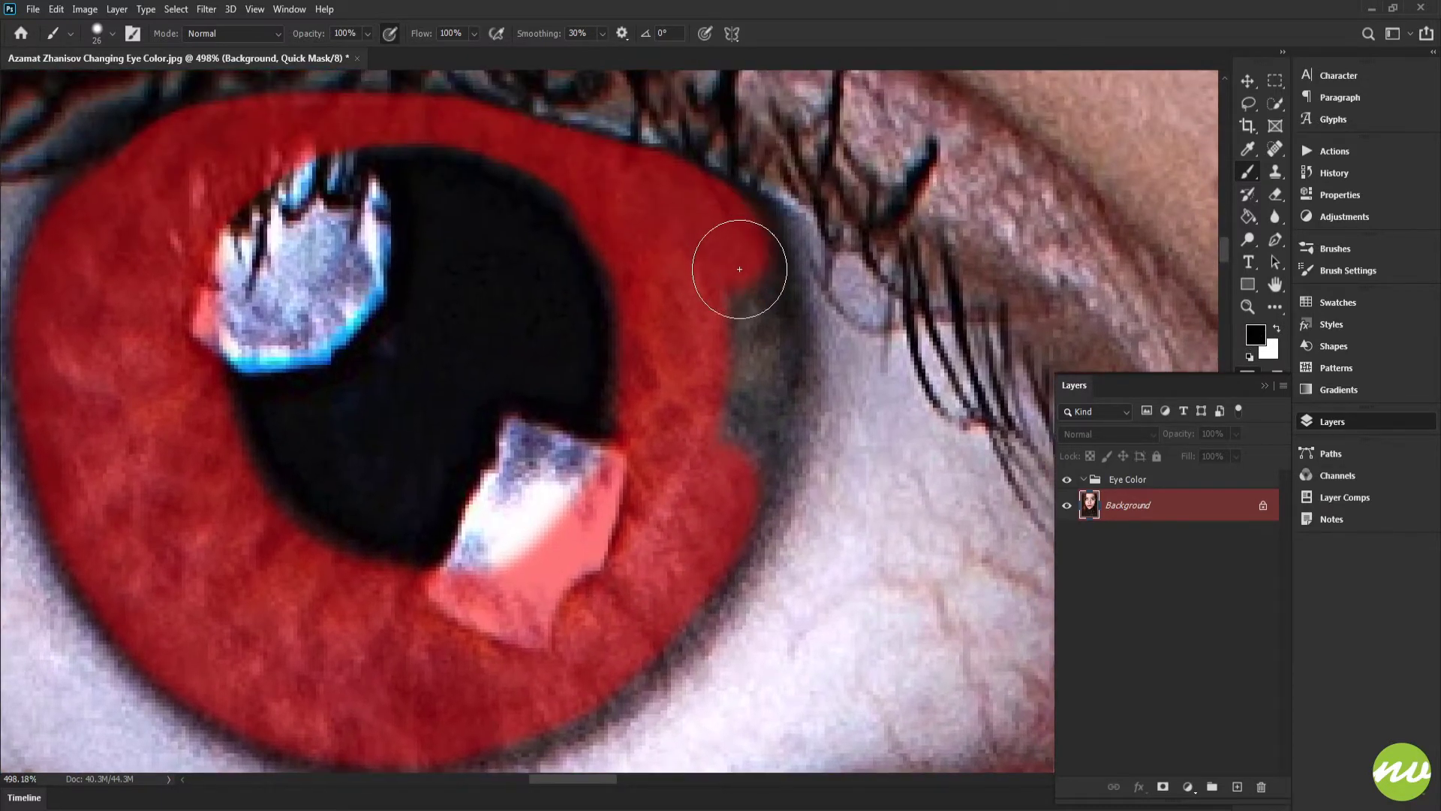
mouse_move(752, 348)
left_mouse_down()
mouse_move(739, 442)
mouse_move(684, 557)
mouse_move(804, 335)
left_mouse_up()
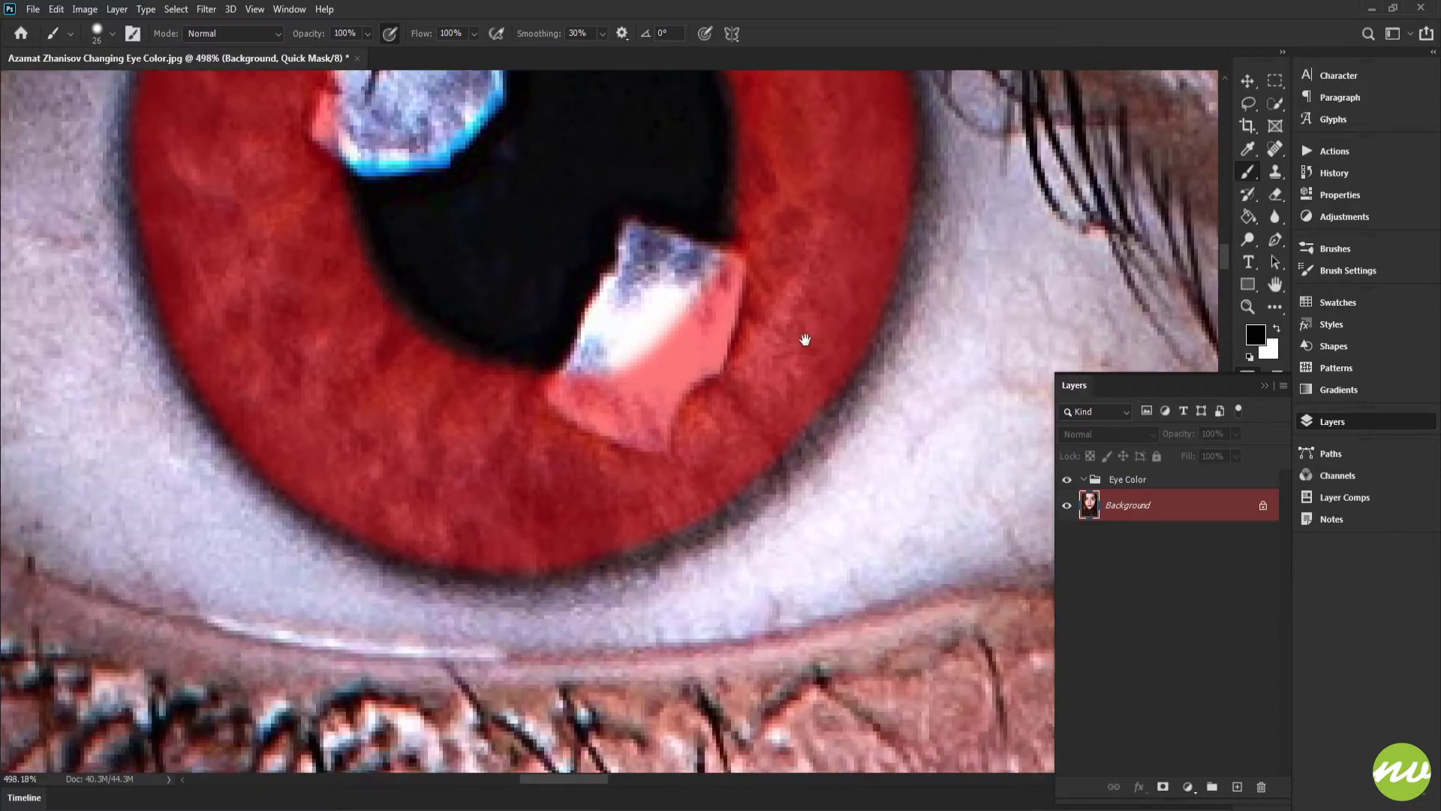
Step: Touch up the mask along the iris's right rim and around the highlight next to the pupil
mouse_move(599, 510)
left_mouse_down()
mouse_move(685, 475)
mouse_move(788, 392)
mouse_move(848, 269)
mouse_move(769, 518)
left_mouse_up()
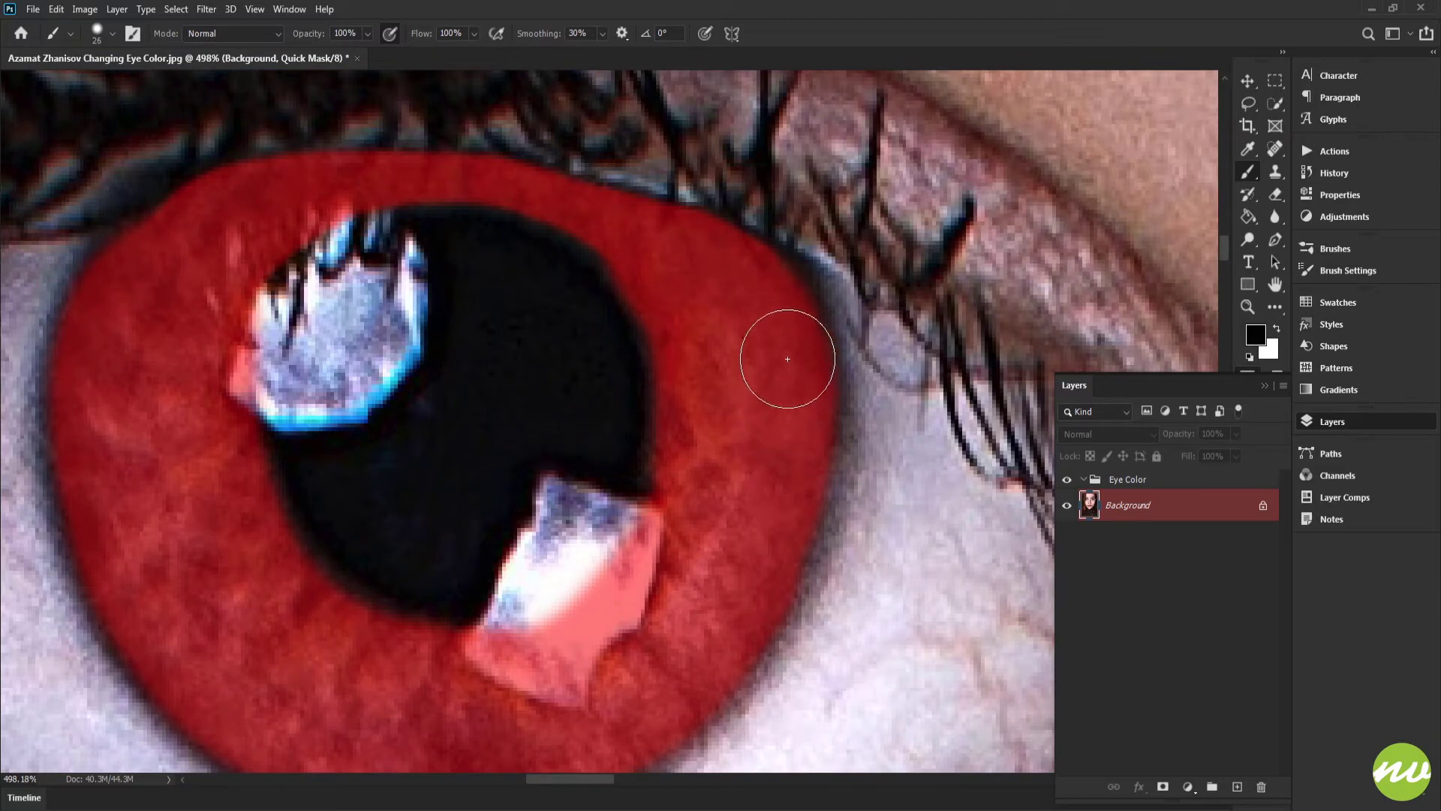
mouse_move(771, 307)
left_mouse_down()
mouse_move(749, 299)
mouse_move(792, 298)
left_mouse_up()
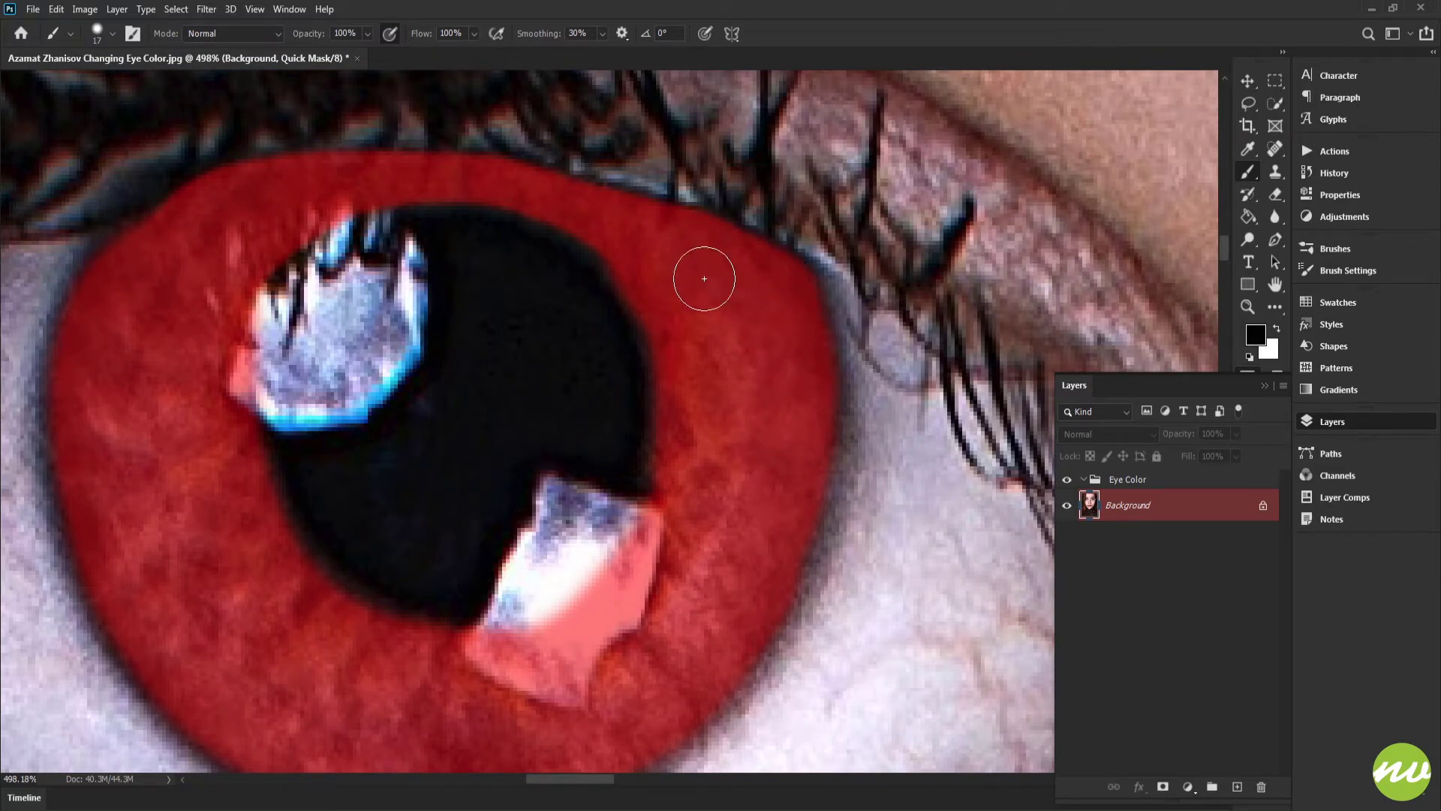
left_click_drag(799, 348, 849, 303)
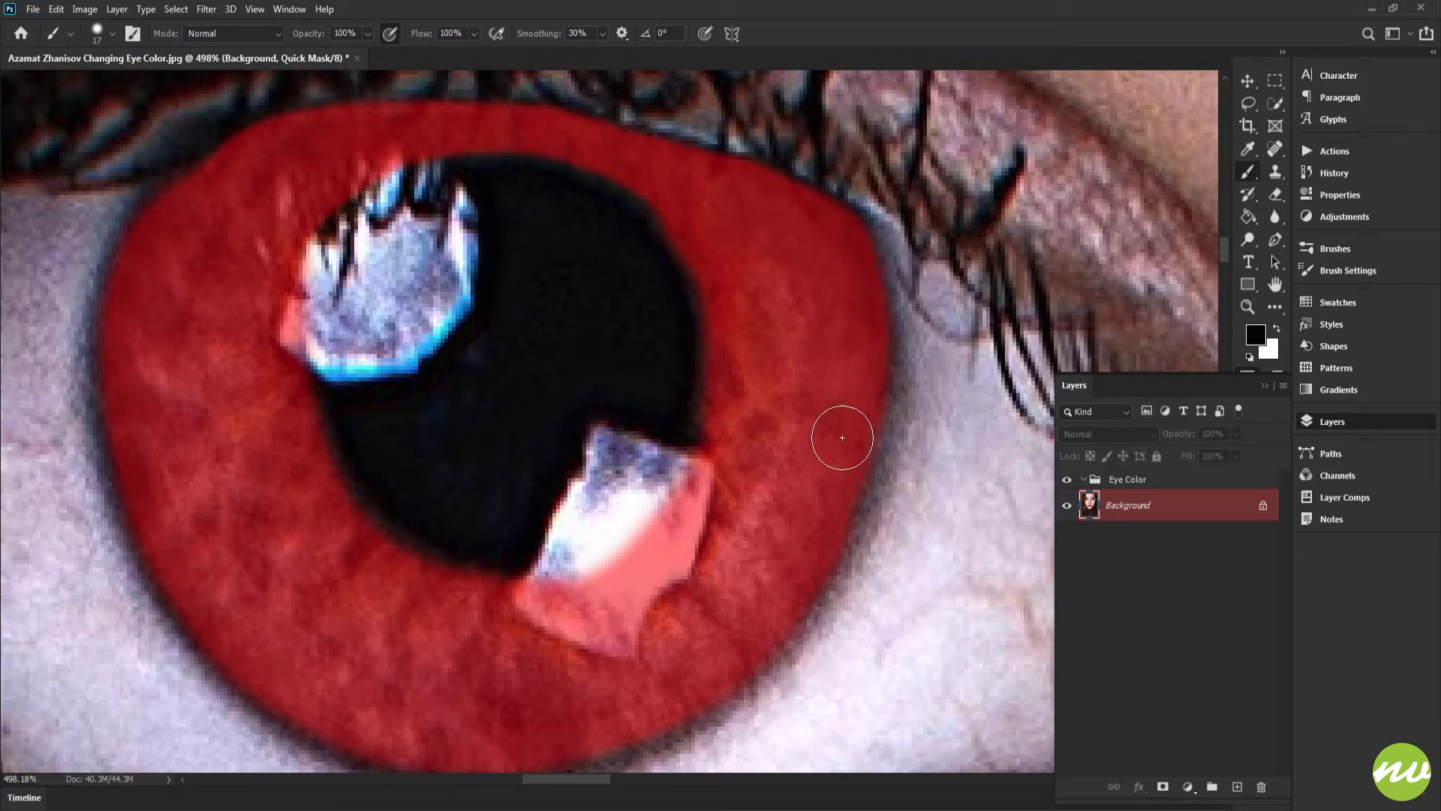
left_click_drag(795, 495, 936, 452)
mouse_move(490, 343)
left_mouse_down()
mouse_move(521, 415)
mouse_move(462, 242)
left_mouse_up()
left_click_drag(764, 390, 556, 446)
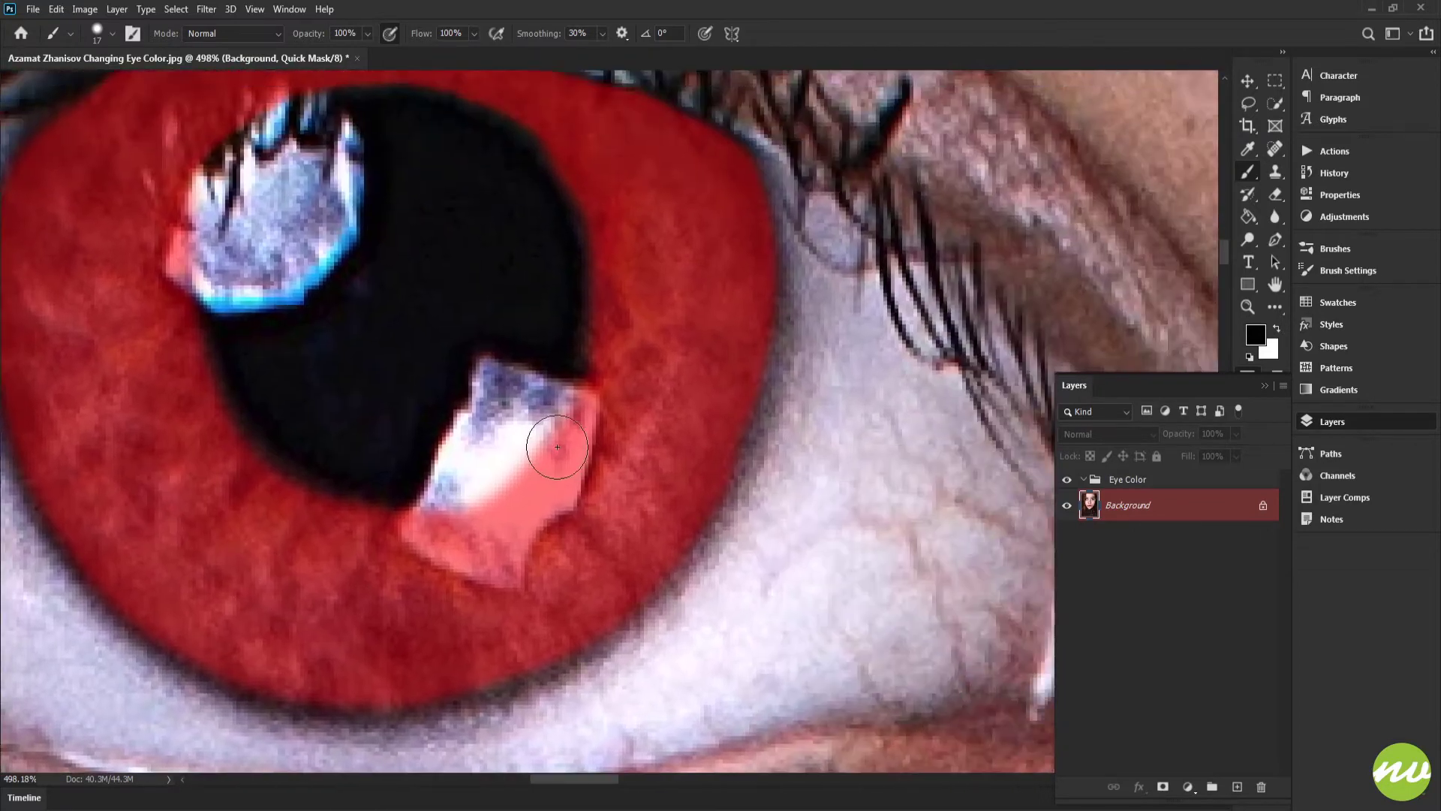
left_click_drag(655, 268, 672, 379)
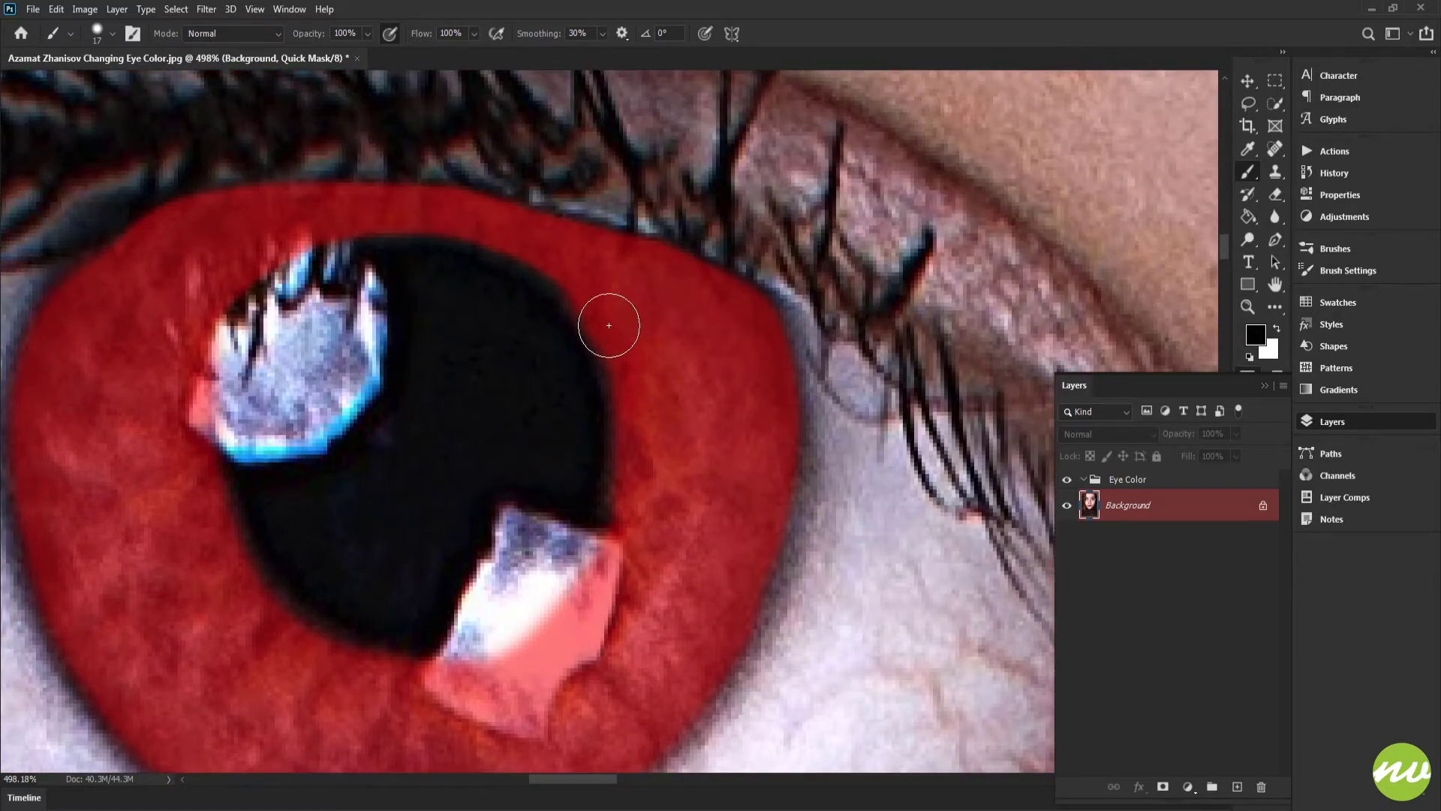
Step: Resize the brush and paint the mask along the upper rim of the second eye's iris
scroll(614, 340, "right", 5)
scroll(614, 340, "right", 10)
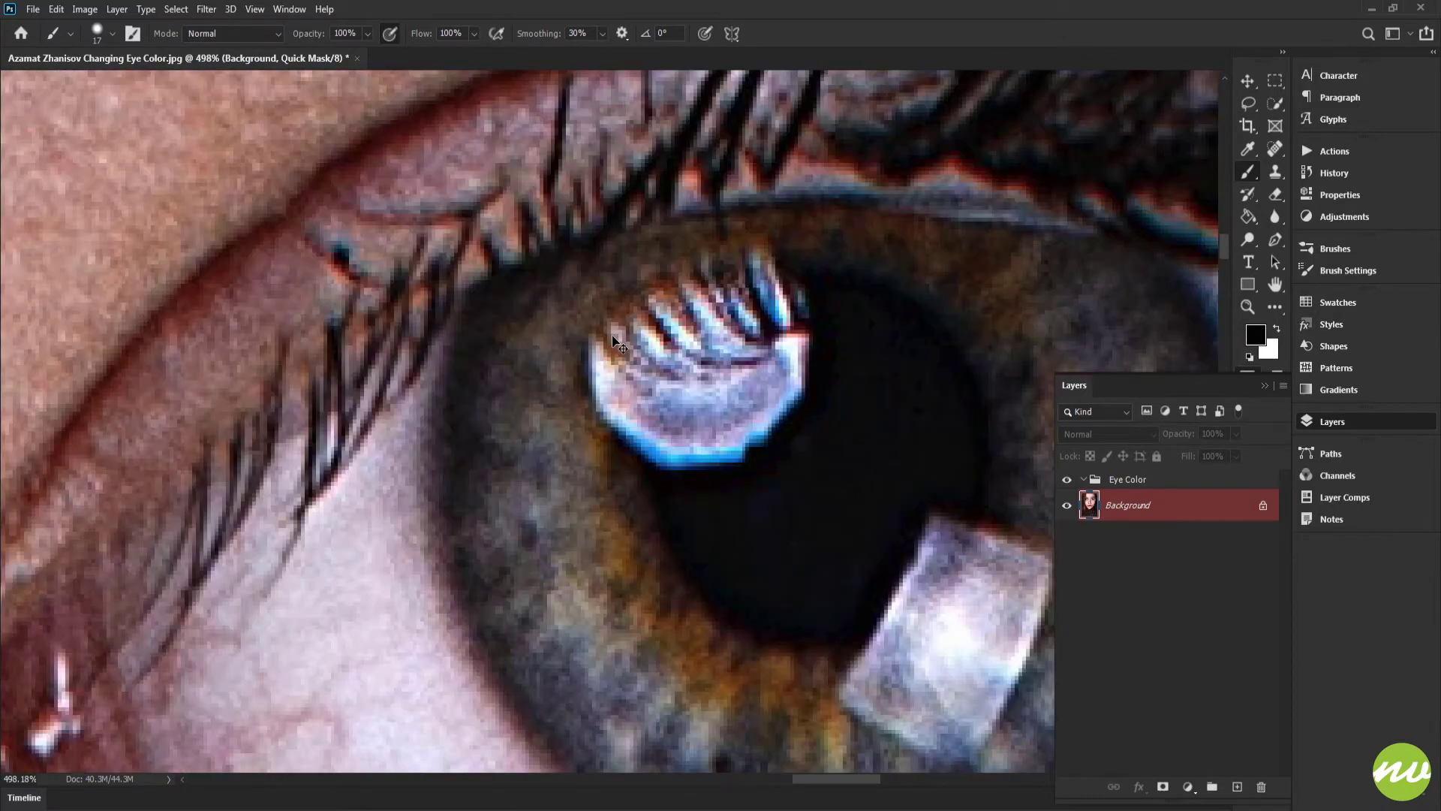
left_click_drag(614, 340, 363, 238)
left_click_drag(635, 105, 733, 285)
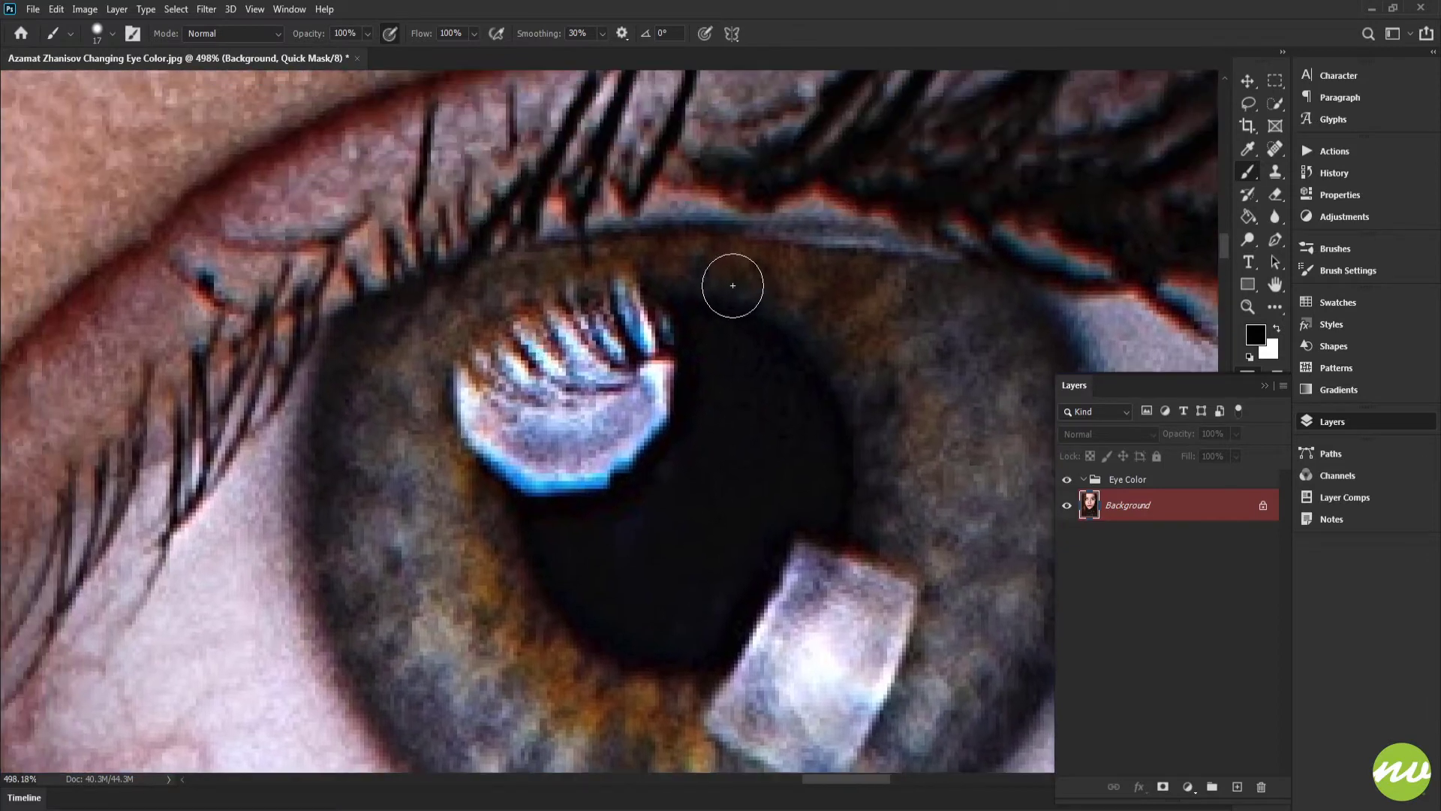
scroll(743, 274, "up", 4)
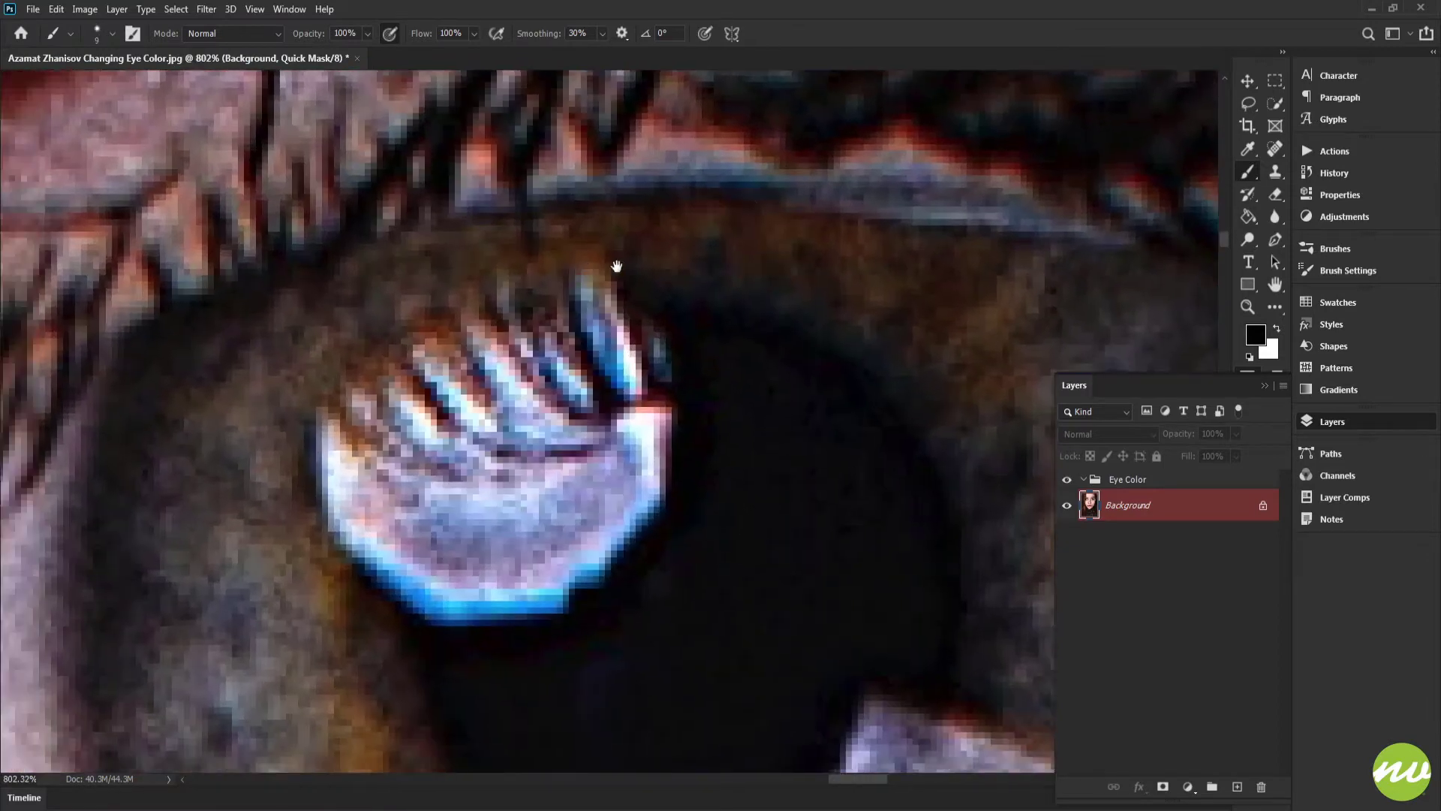
left_click_drag(616, 266, 744, 244)
mouse_move(389, 448)
left_mouse_down()
mouse_move(405, 412)
mouse_move(600, 291)
mouse_move(863, 243)
mouse_move(944, 251)
left_mouse_up()
left_click_drag(960, 268, 839, 304)
mouse_move(932, 364)
left_mouse_down()
mouse_move(824, 292)
mouse_move(402, 316)
mouse_move(245, 460)
mouse_move(701, 235)
mouse_move(343, 282)
mouse_move(170, 408)
mouse_move(348, 296)
mouse_move(394, 301)
left_mouse_up()
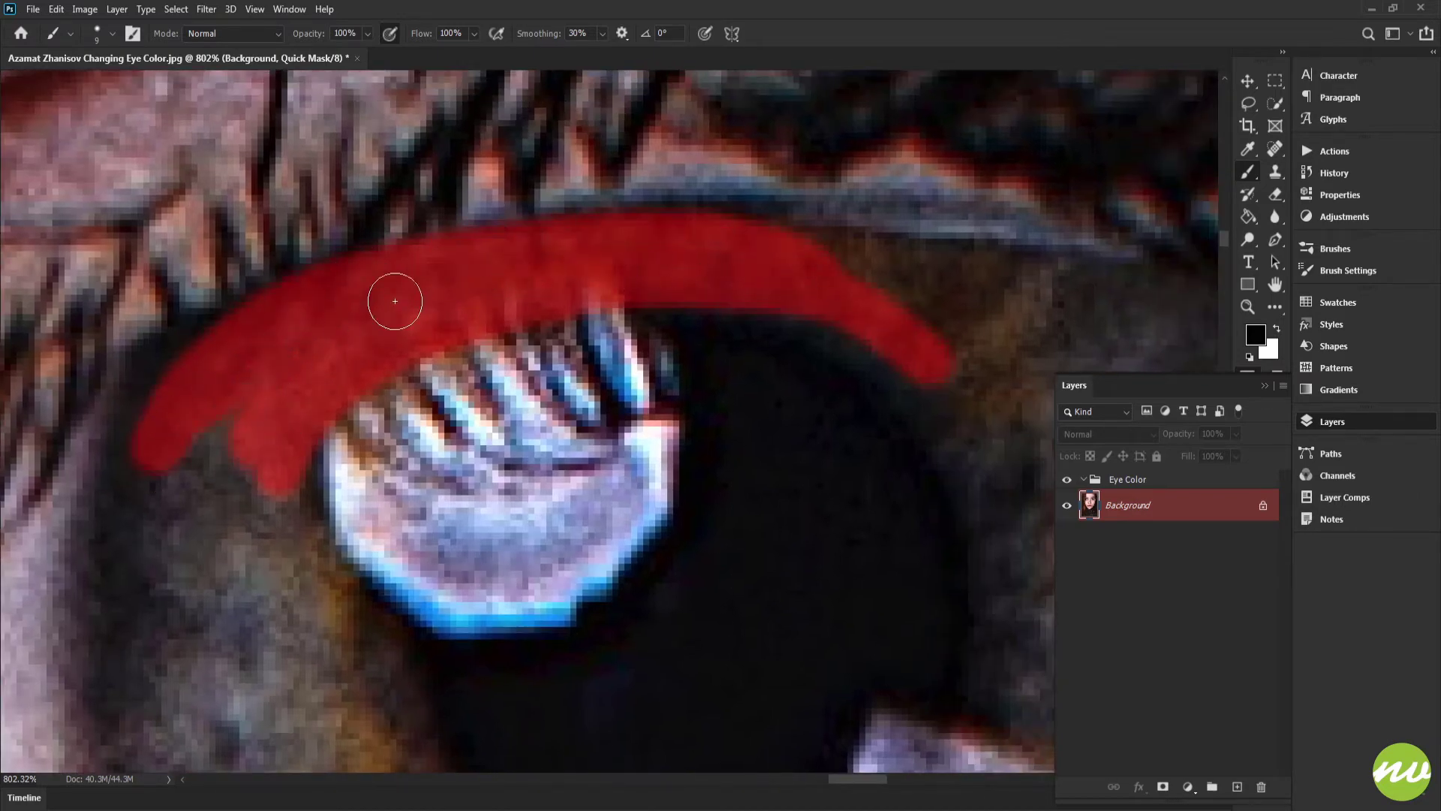
Step: Extend the mask around the iris's upper right rim and down its right side
mouse_move(859, 261)
left_mouse_down()
mouse_move(616, 324)
mouse_move(811, 331)
mouse_move(878, 368)
left_mouse_up()
left_click_drag(930, 402, 675, 365)
mouse_move(768, 426)
left_mouse_down()
mouse_move(775, 403)
mouse_move(714, 331)
mouse_move(465, 309)
left_mouse_up()
left_click_drag(525, 326, 759, 280)
left_click_drag(660, 312, 762, 502)
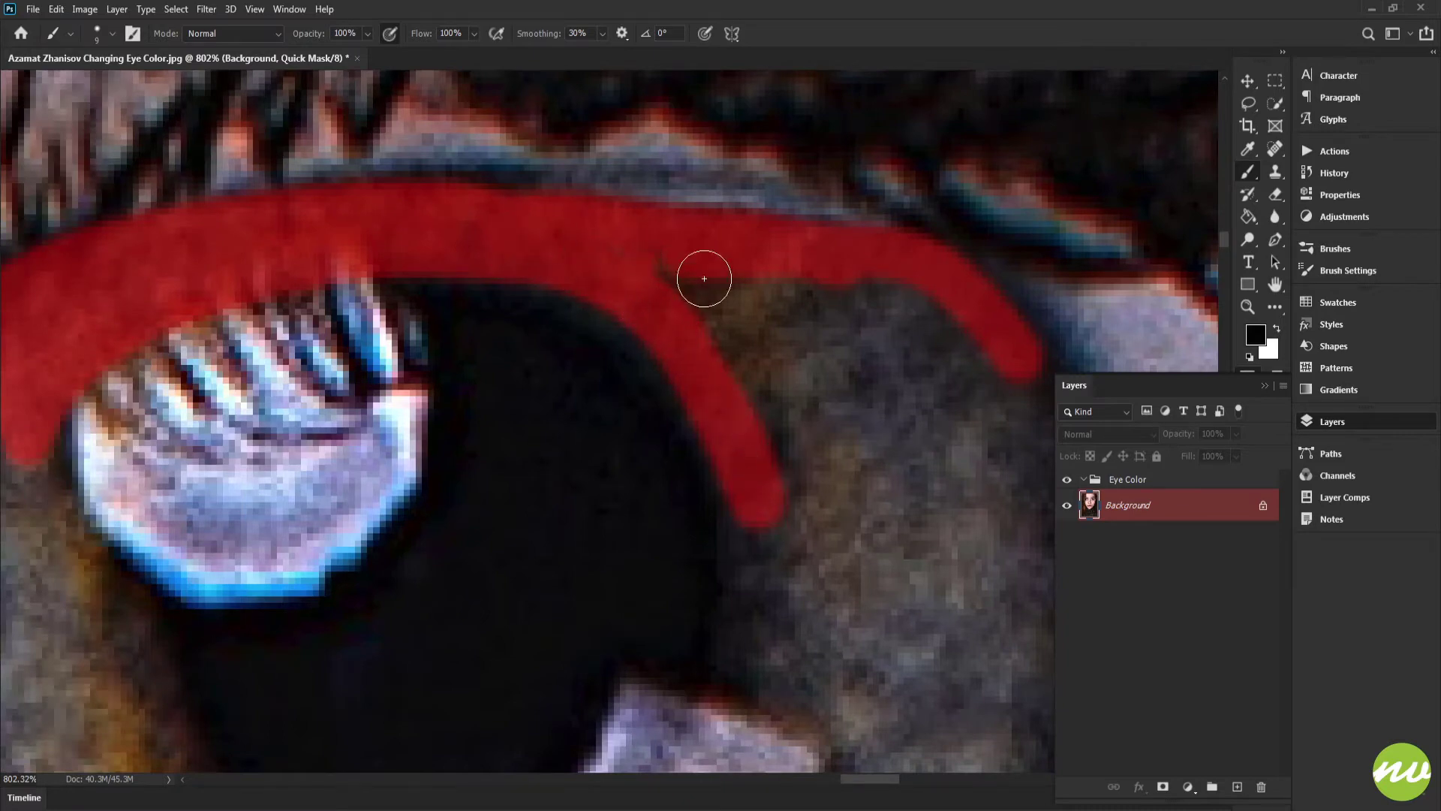
mouse_move(701, 277)
left_mouse_down()
mouse_move(682, 286)
mouse_move(801, 502)
mouse_move(804, 277)
mouse_move(972, 357)
mouse_move(773, 257)
mouse_move(710, 370)
left_mouse_up()
left_click_drag(813, 333, 776, 349)
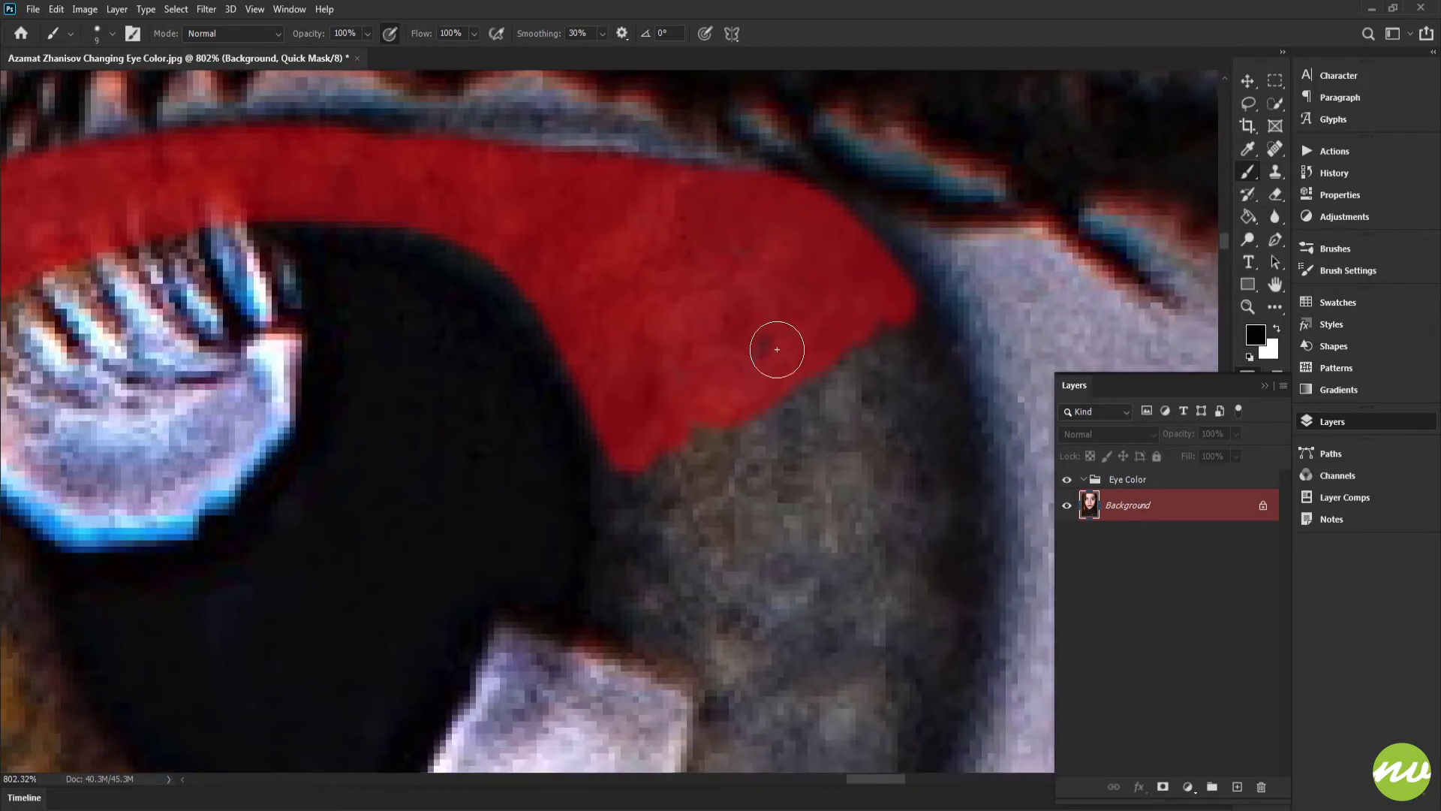
Step: Paint the mask along the iris's upper left rim and down its left edge
key("space")
left_click_drag(638, 367, 897, 328)
left_click_drag(773, 209, 856, 331)
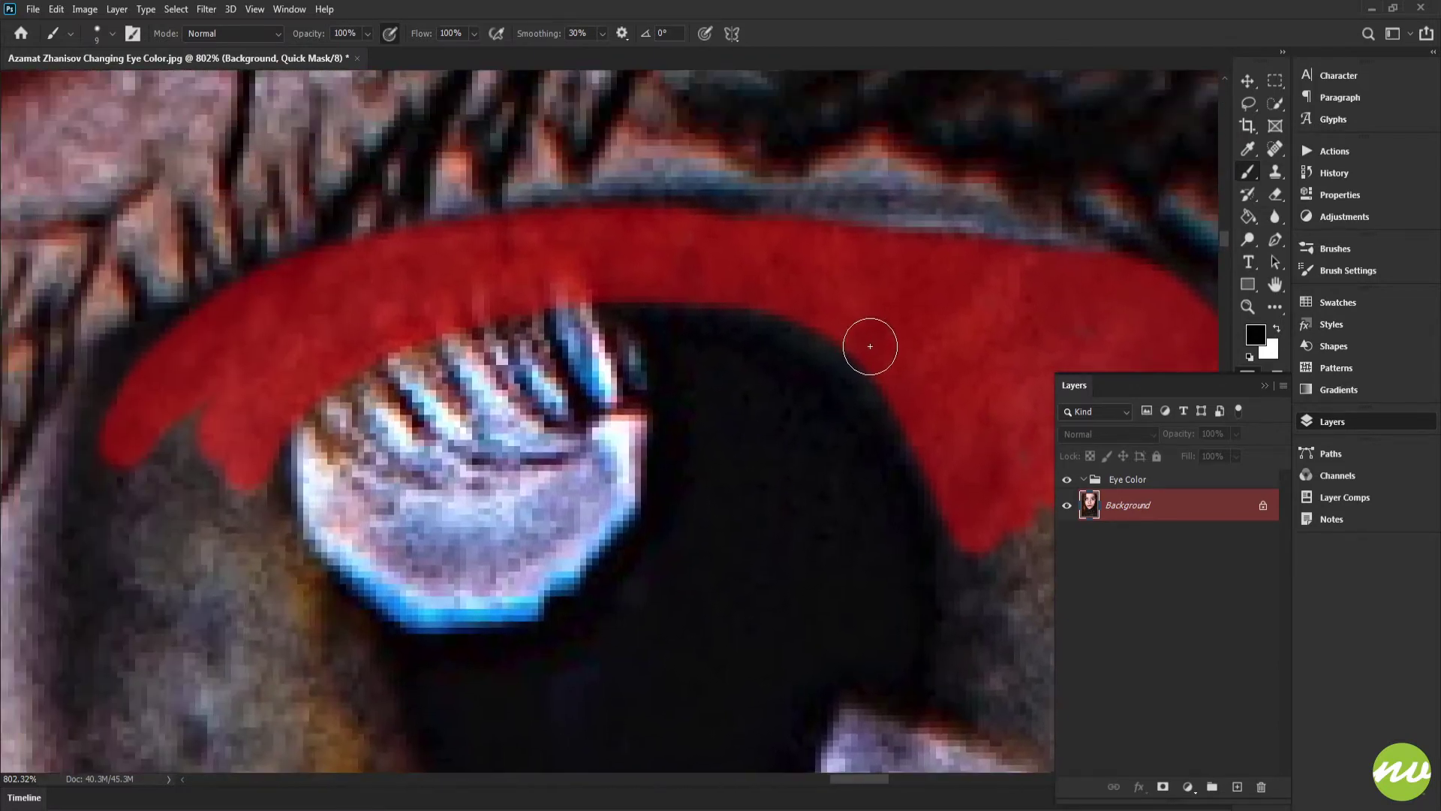
key("space")
left_click_drag(592, 277, 690, 289)
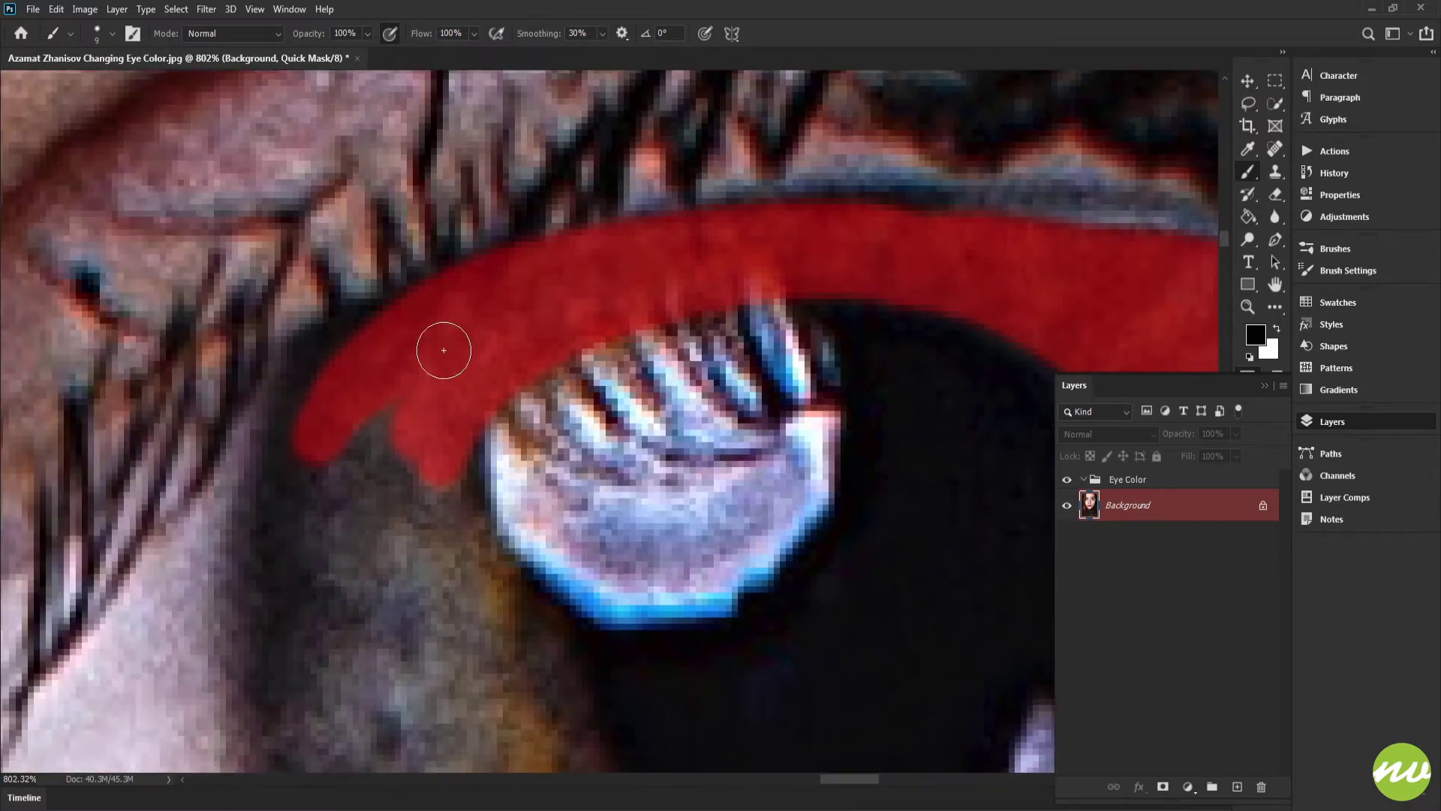
left_click_drag(395, 415, 673, 355)
mouse_move(690, 248)
left_mouse_down()
mouse_move(587, 310)
mouse_move(565, 355)
mouse_move(545, 531)
left_mouse_up()
mouse_move(594, 347)
left_mouse_down()
mouse_move(607, 454)
mouse_move(643, 481)
mouse_move(641, 395)
left_mouse_up()
mouse_move(719, 358)
left_mouse_down()
mouse_move(753, 510)
mouse_move(748, 441)
mouse_move(783, 562)
mouse_move(548, 338)
mouse_move(600, 330)
left_mouse_up()
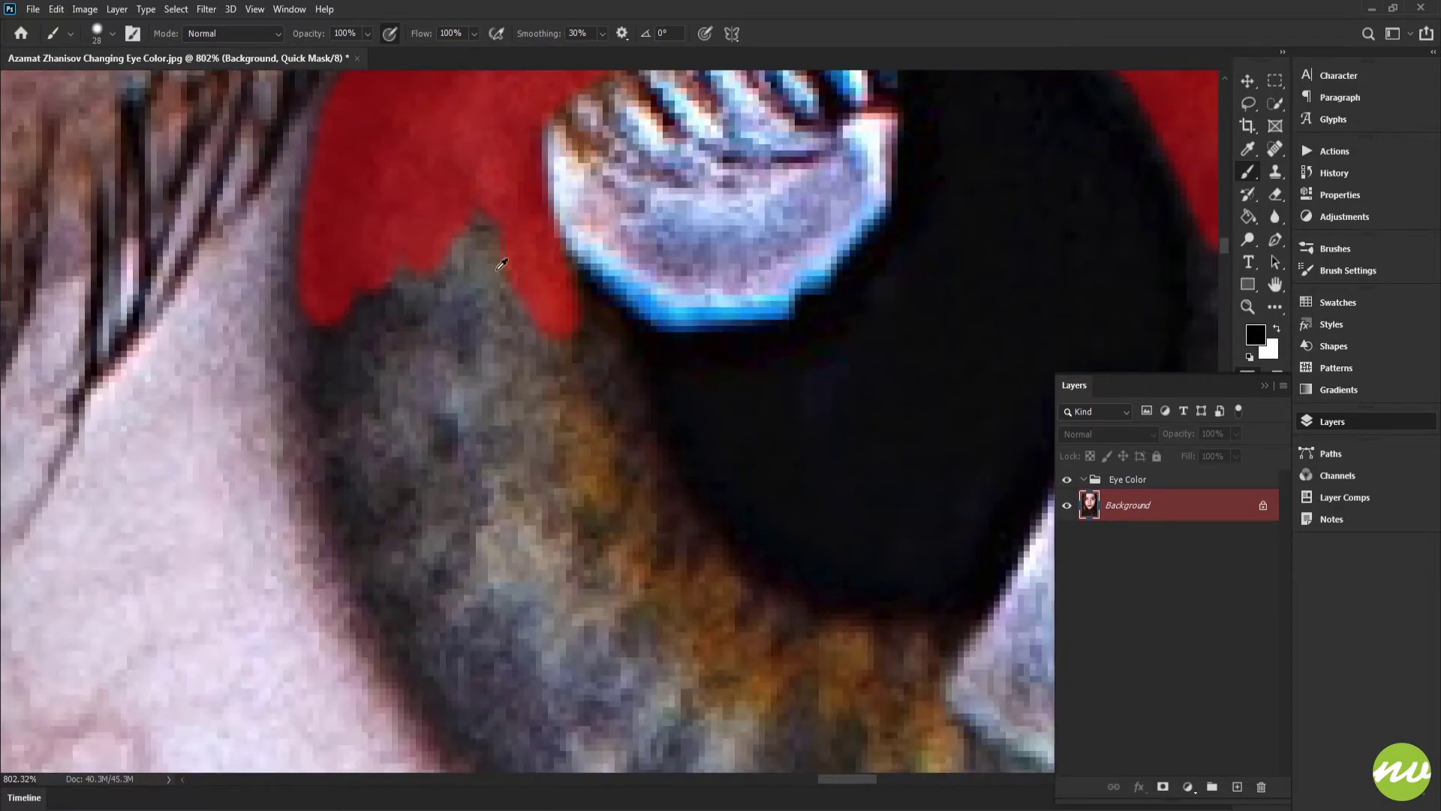
Step: Fill the mask over the iris's left side and lower area around the pupil
left_click_drag(495, 267, 476, 266)
mouse_move(364, 277)
left_mouse_down()
mouse_move(402, 484)
mouse_move(466, 599)
mouse_move(427, 255)
mouse_move(498, 370)
mouse_move(514, 261)
mouse_move(560, 358)
mouse_move(586, 464)
mouse_move(658, 604)
mouse_move(595, 580)
left_mouse_up()
left_click_drag(597, 644, 498, 386)
mouse_move(418, 248)
left_mouse_down()
mouse_move(454, 364)
mouse_move(485, 405)
mouse_move(525, 444)
mouse_move(626, 494)
mouse_move(783, 493)
mouse_move(853, 457)
mouse_move(950, 352)
mouse_move(952, 340)
mouse_move(664, 479)
mouse_move(542, 422)
mouse_move(857, 417)
mouse_move(586, 411)
mouse_move(435, 173)
left_mouse_up()
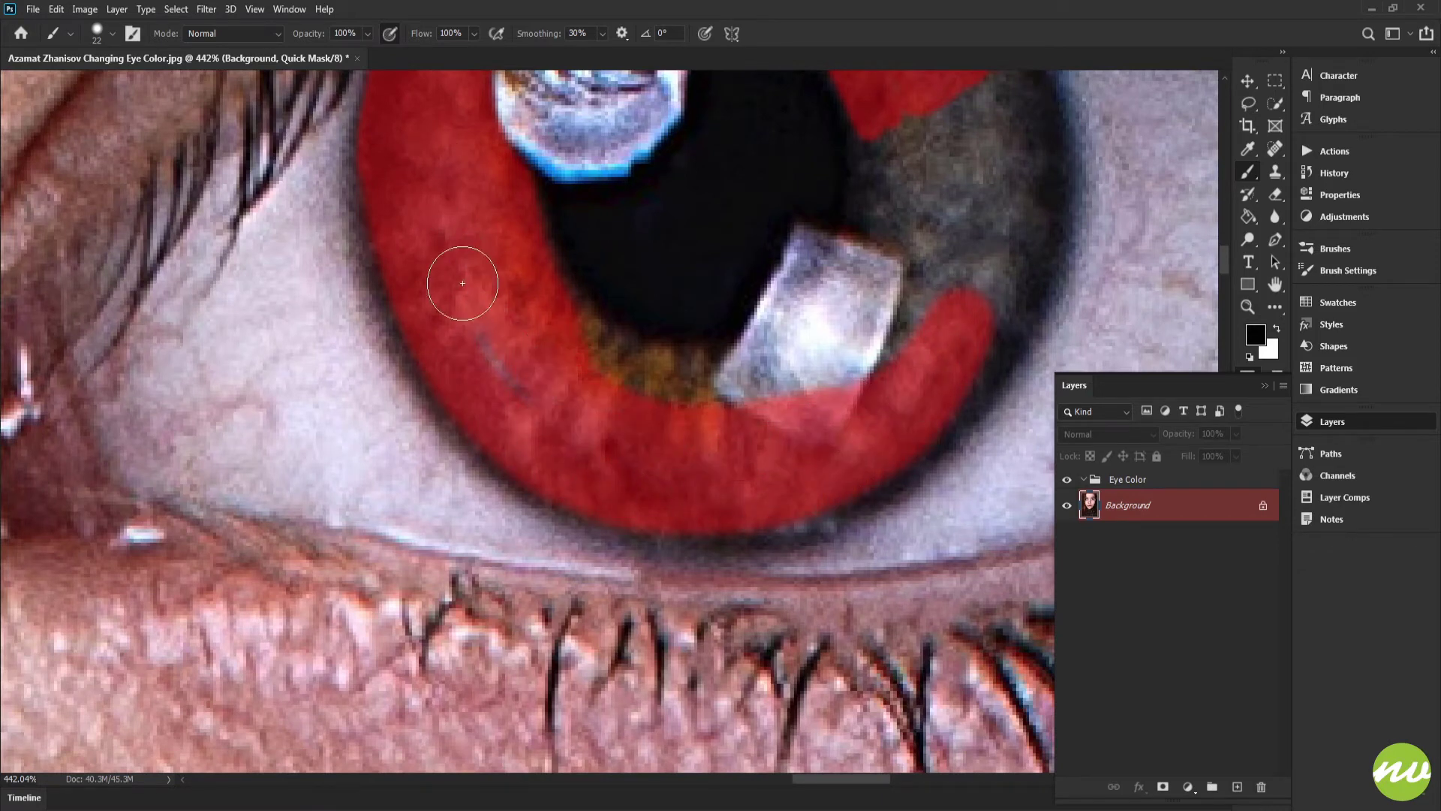
mouse_move(600, 417)
left_mouse_down()
mouse_move(446, 450)
mouse_move(407, 384)
mouse_move(471, 422)
mouse_move(550, 430)
mouse_move(640, 407)
mouse_move(704, 354)
mouse_move(738, 240)
mouse_move(729, 131)
mouse_move(730, 245)
mouse_move(707, 310)
mouse_move(648, 395)
mouse_move(512, 450)
left_mouse_up()
mouse_move(823, 115)
left_mouse_down()
mouse_move(658, 265)
mouse_move(700, 306)
mouse_move(708, 412)
mouse_move(650, 578)
mouse_move(420, 684)
mouse_move(605, 531)
mouse_move(621, 272)
left_mouse_up()
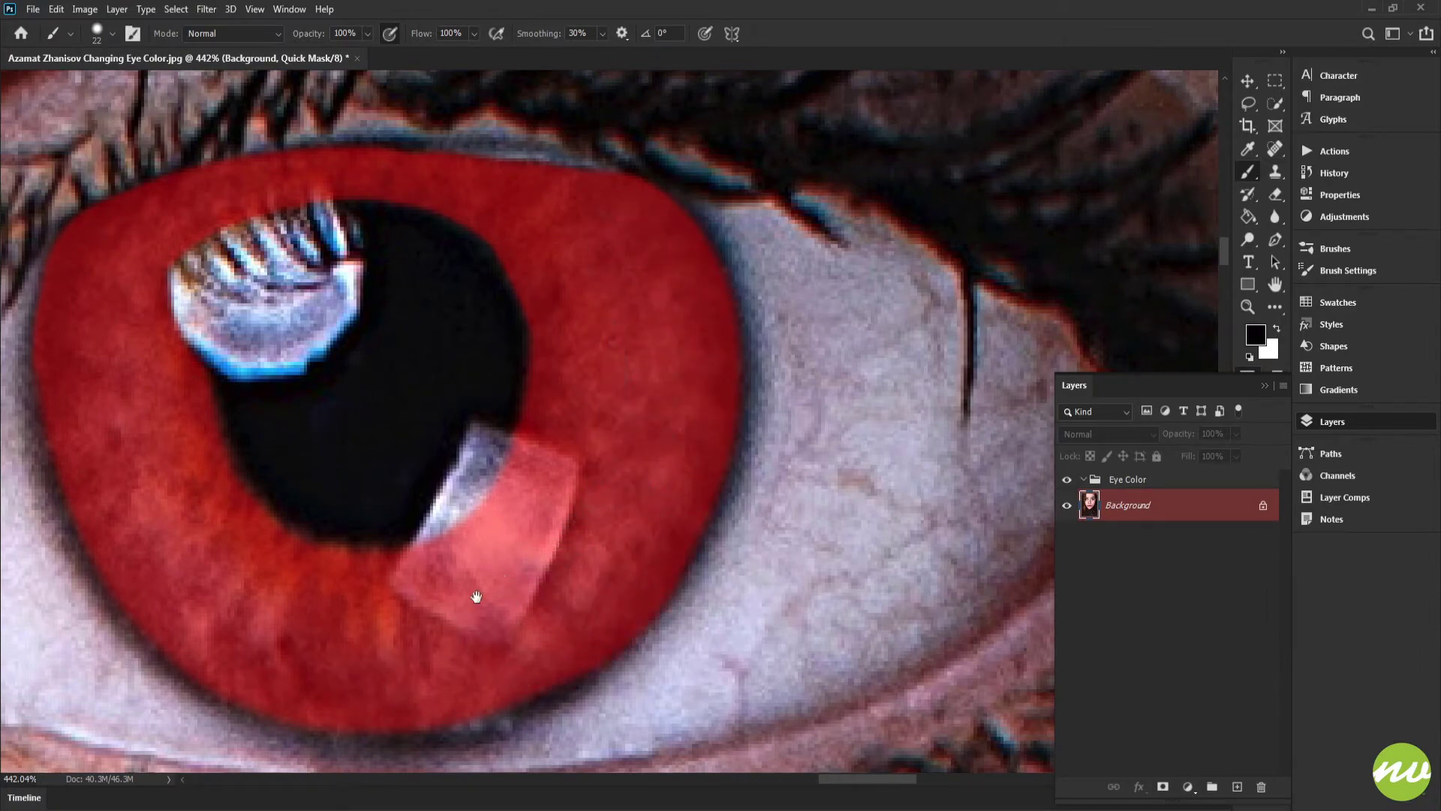
Step: Touch up the mask along the iris's lower rim and its upper edge under the lashes
mouse_move(476, 596)
left_mouse_down()
mouse_move(795, 353)
mouse_move(917, 298)
left_mouse_up()
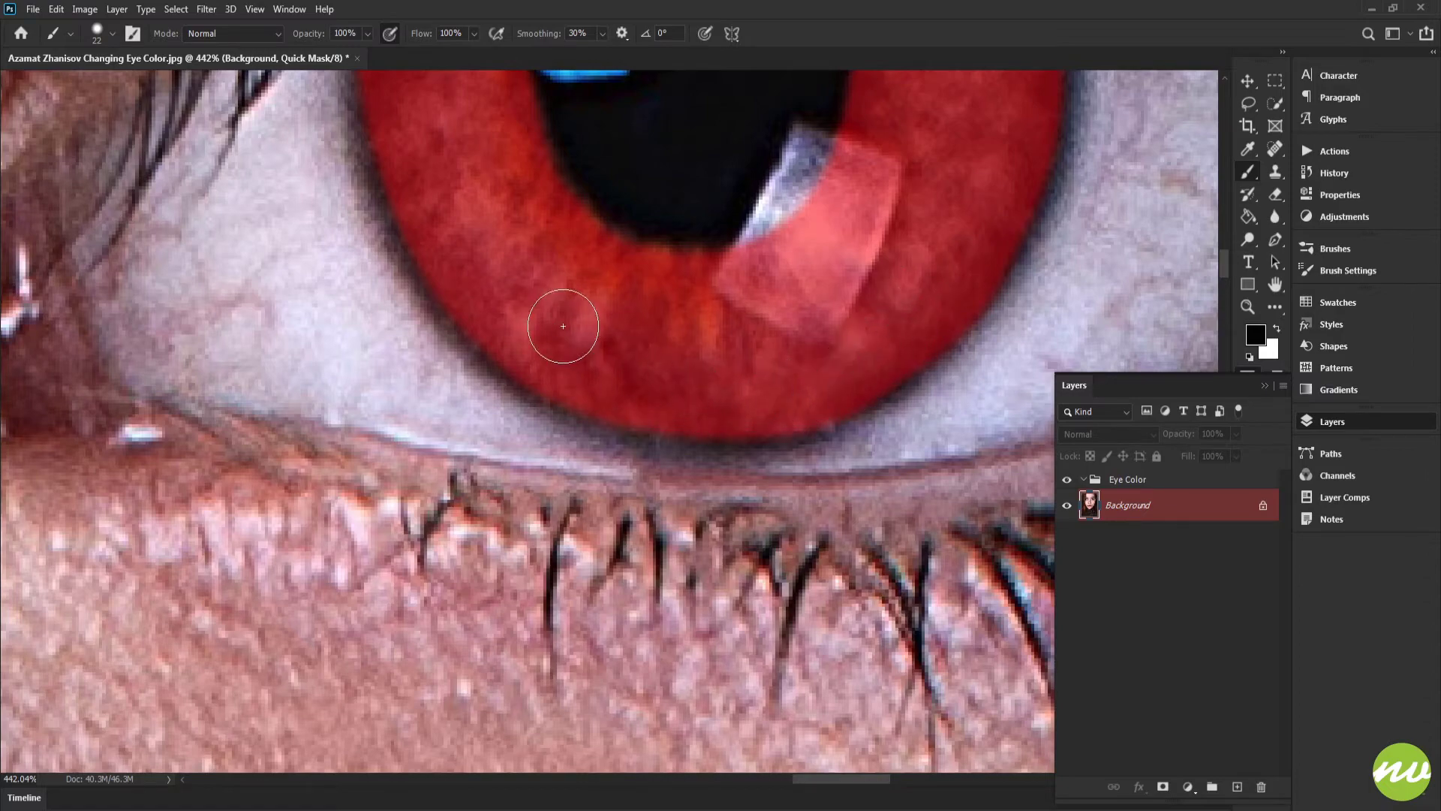
left_click_drag(563, 326, 533, 424)
left_click_drag(798, 246, 712, 350)
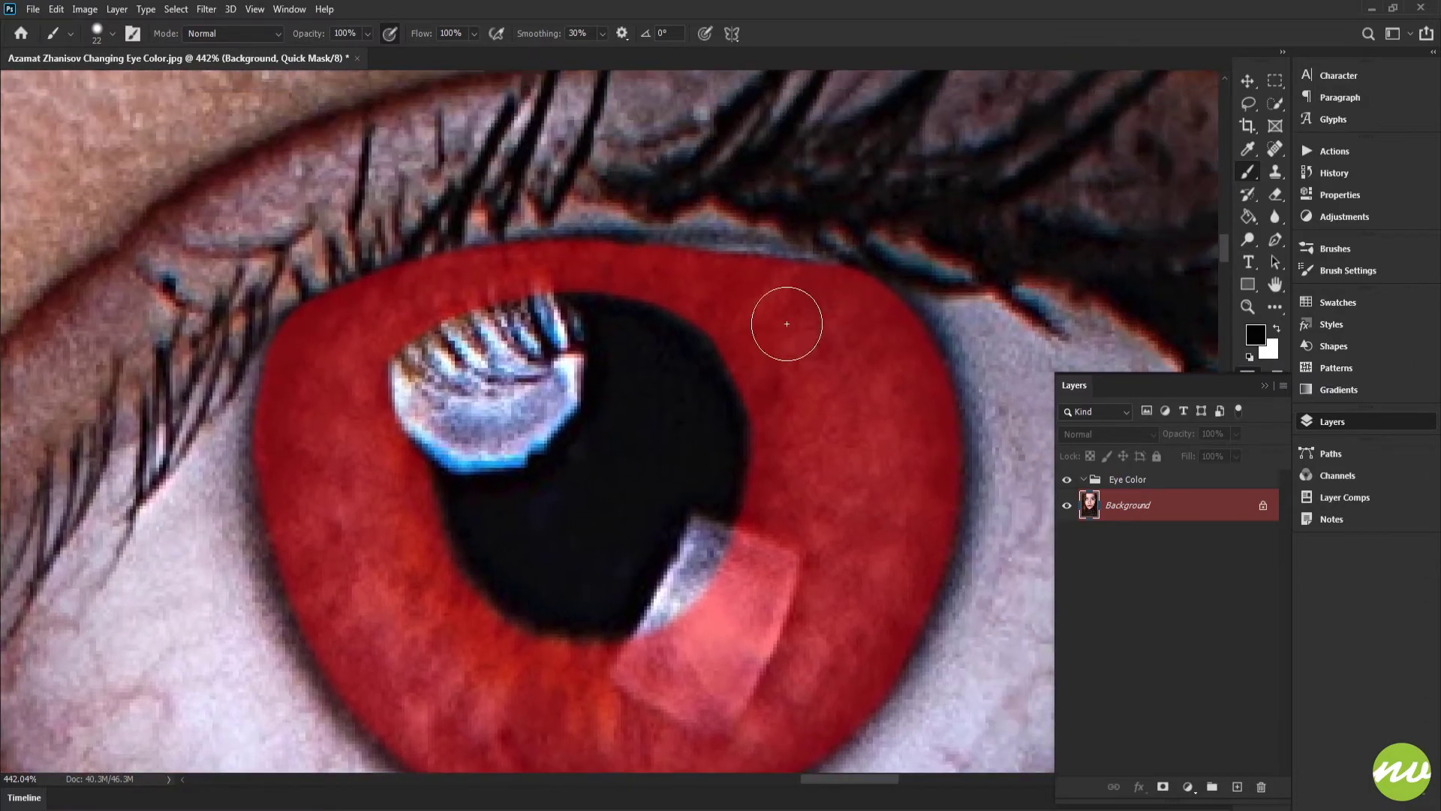
mouse_move(769, 272)
left_mouse_down()
mouse_move(840, 306)
mouse_move(754, 267)
left_mouse_up()
mouse_move(768, 265)
left_mouse_down()
mouse_move(790, 267)
mouse_move(620, 219)
mouse_move(347, 216)
left_mouse_up()
left_click_drag(249, 255, 498, 277)
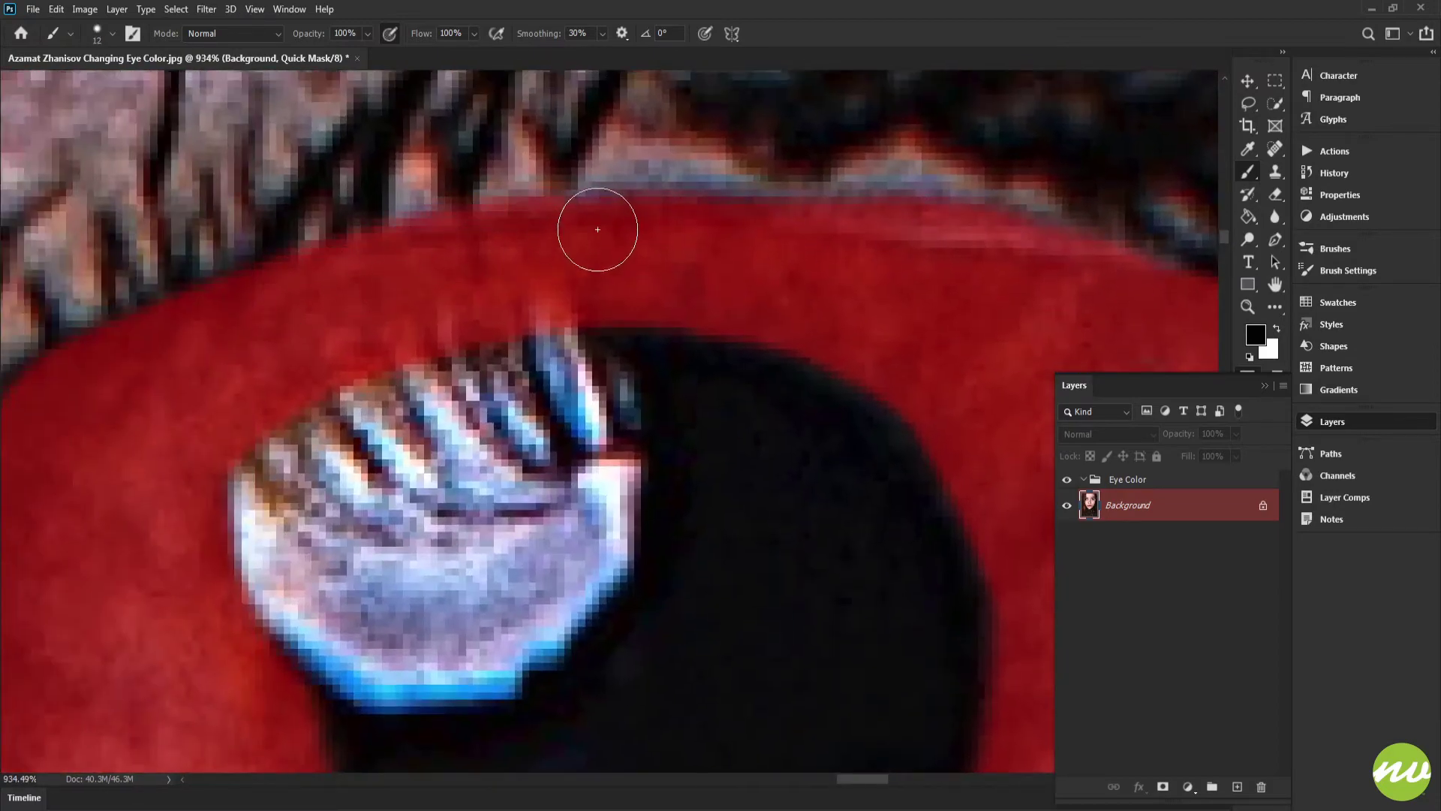
left_click_drag(1089, 302, 665, 243)
left_click_drag(403, 387, 740, 376)
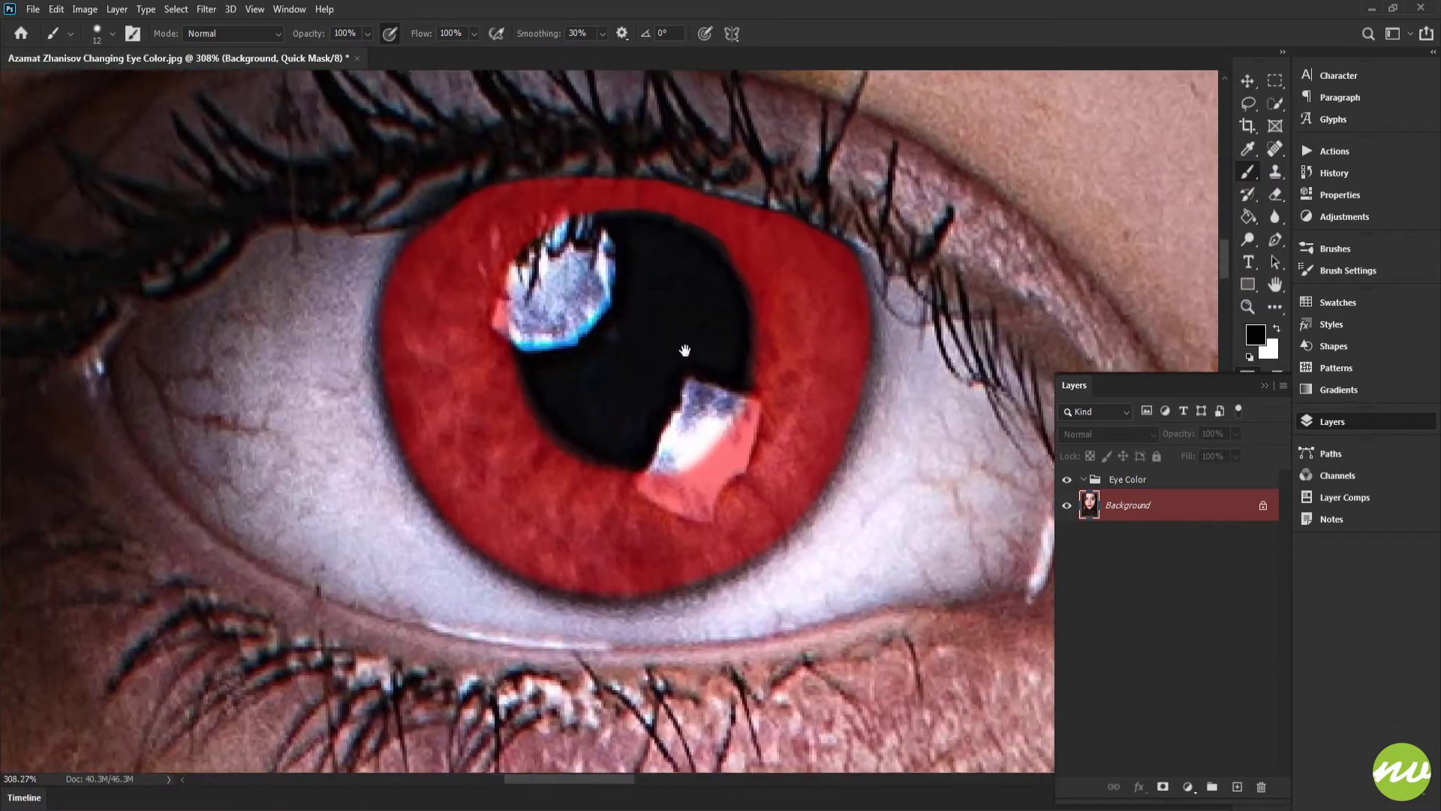
Step: Paint touch-ups along the iris's right rim, undoing one stray stroke
mouse_move(660, 295)
left_mouse_down()
mouse_move(624, 400)
mouse_move(718, 351)
mouse_move(833, 396)
mouse_move(783, 358)
mouse_move(510, 293)
left_mouse_up()
mouse_move(633, 348)
left_mouse_down()
mouse_move(526, 315)
mouse_move(668, 375)
mouse_move(357, 360)
mouse_move(521, 373)
mouse_move(335, 389)
mouse_move(653, 354)
mouse_move(666, 371)
left_mouse_up()
mouse_move(498, 384)
left_mouse_down()
mouse_move(422, 488)
mouse_move(453, 482)
mouse_move(437, 473)
left_mouse_up()
mouse_move(465, 471)
left_mouse_down()
mouse_move(456, 327)
mouse_move(489, 323)
left_mouse_up()
key("ctrl+z")
mouse_move(572, 212)
left_mouse_down()
mouse_move(462, 256)
mouse_move(395, 351)
left_mouse_up()
left_click_drag(468, 468, 419, 319)
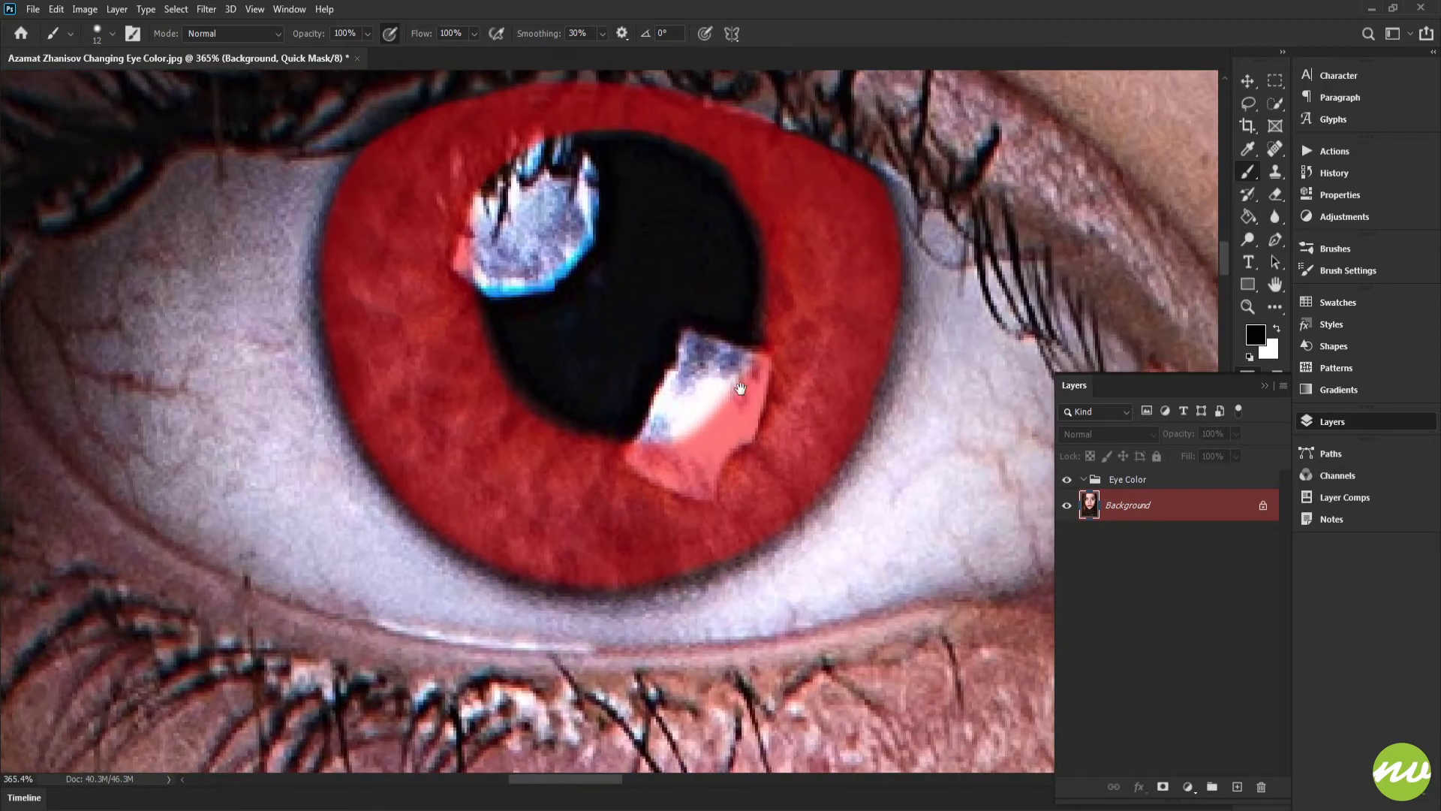
Step: Fill remaining mask gaps around the lower highlight and the iris's right rim
left_click_drag(806, 356, 674, 425)
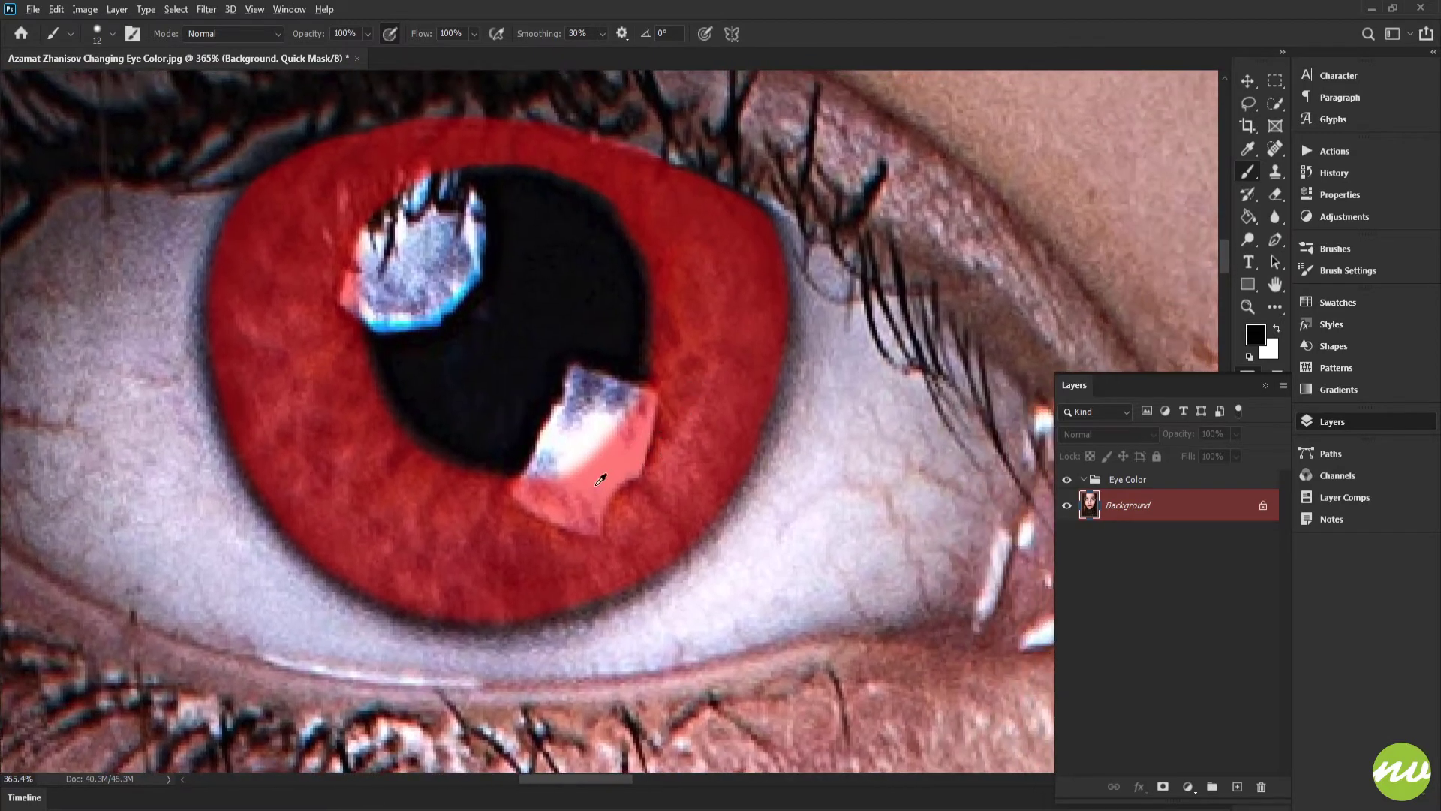
left_click_drag(564, 482, 607, 495)
mouse_move(396, 553)
left_mouse_down()
mouse_move(489, 582)
mouse_move(569, 572)
mouse_move(658, 524)
left_mouse_up()
mouse_move(716, 460)
left_mouse_down()
mouse_move(748, 349)
mouse_move(605, 348)
left_mouse_up()
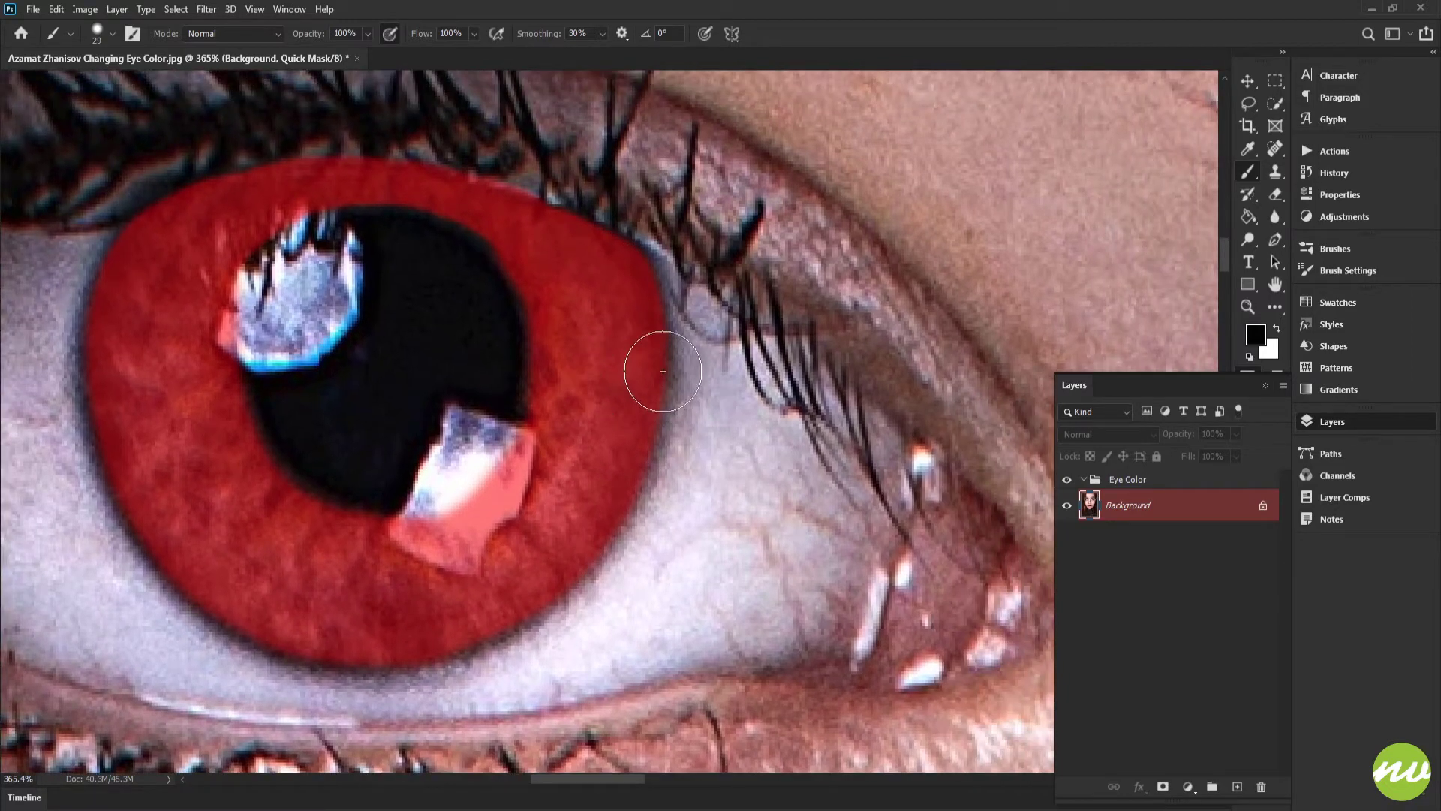
left_click_drag(565, 293, 657, 325)
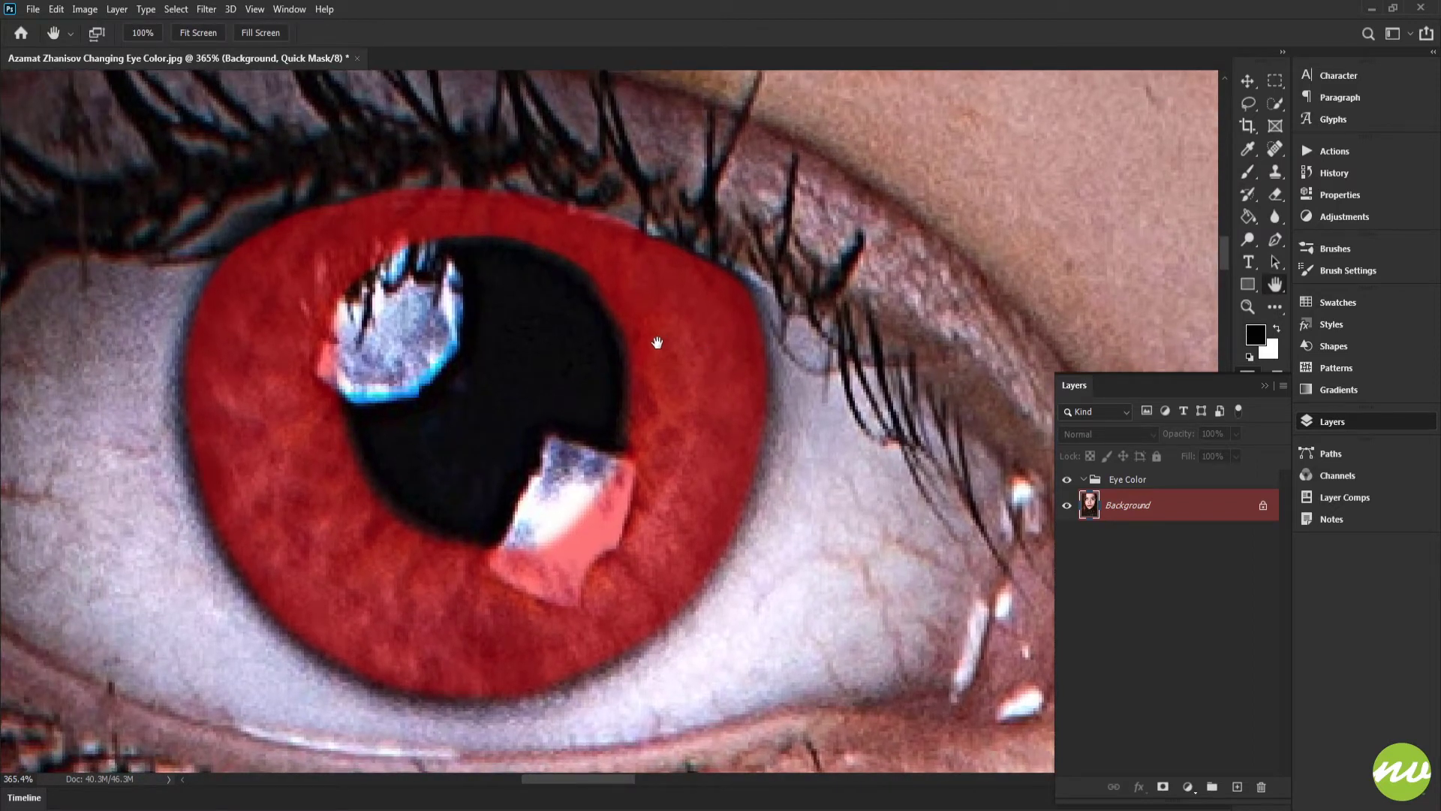
Step: Exit Quick Mask and invert the selection to select both irises
key("q")
left_click(198, 33)
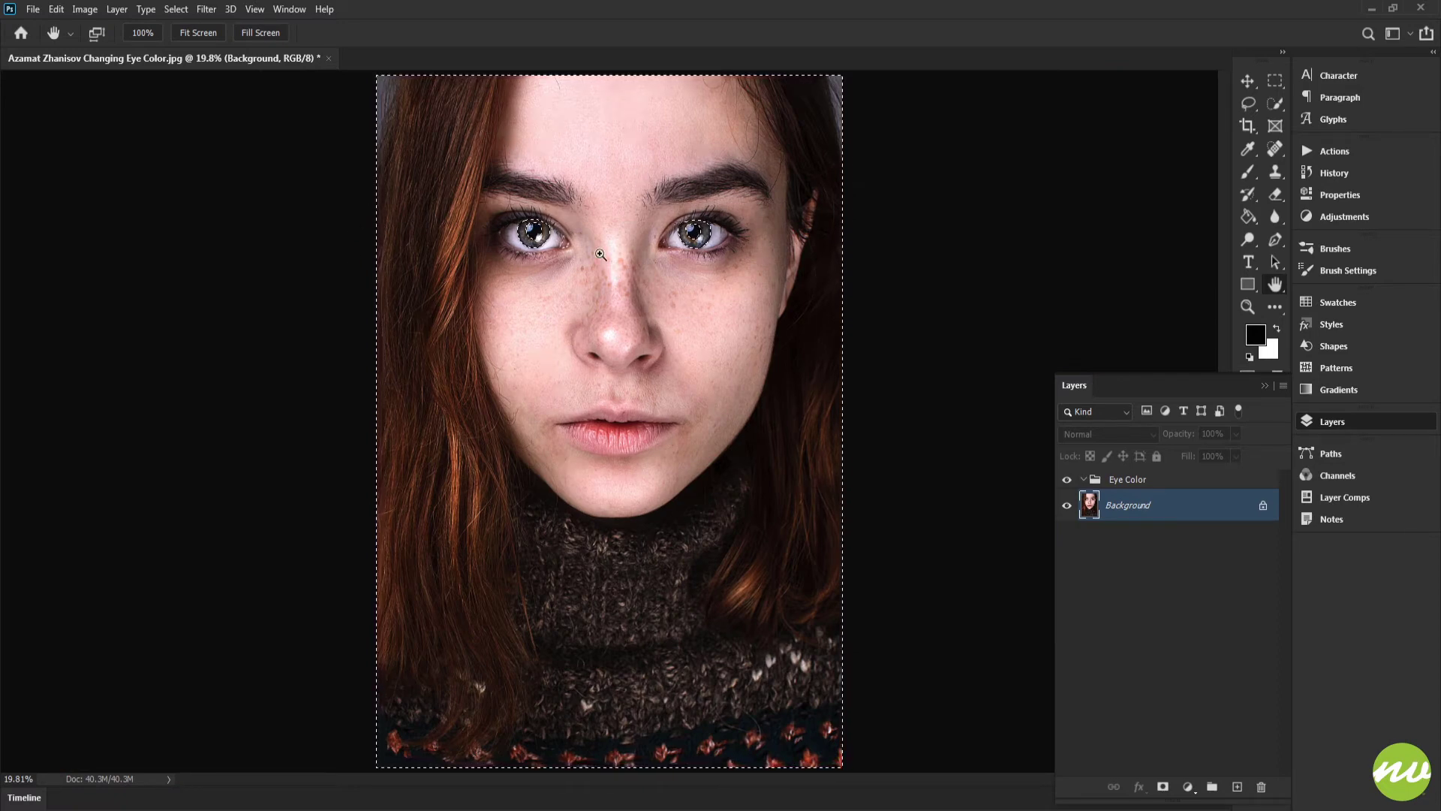
left_click_drag(601, 254, 630, 337)
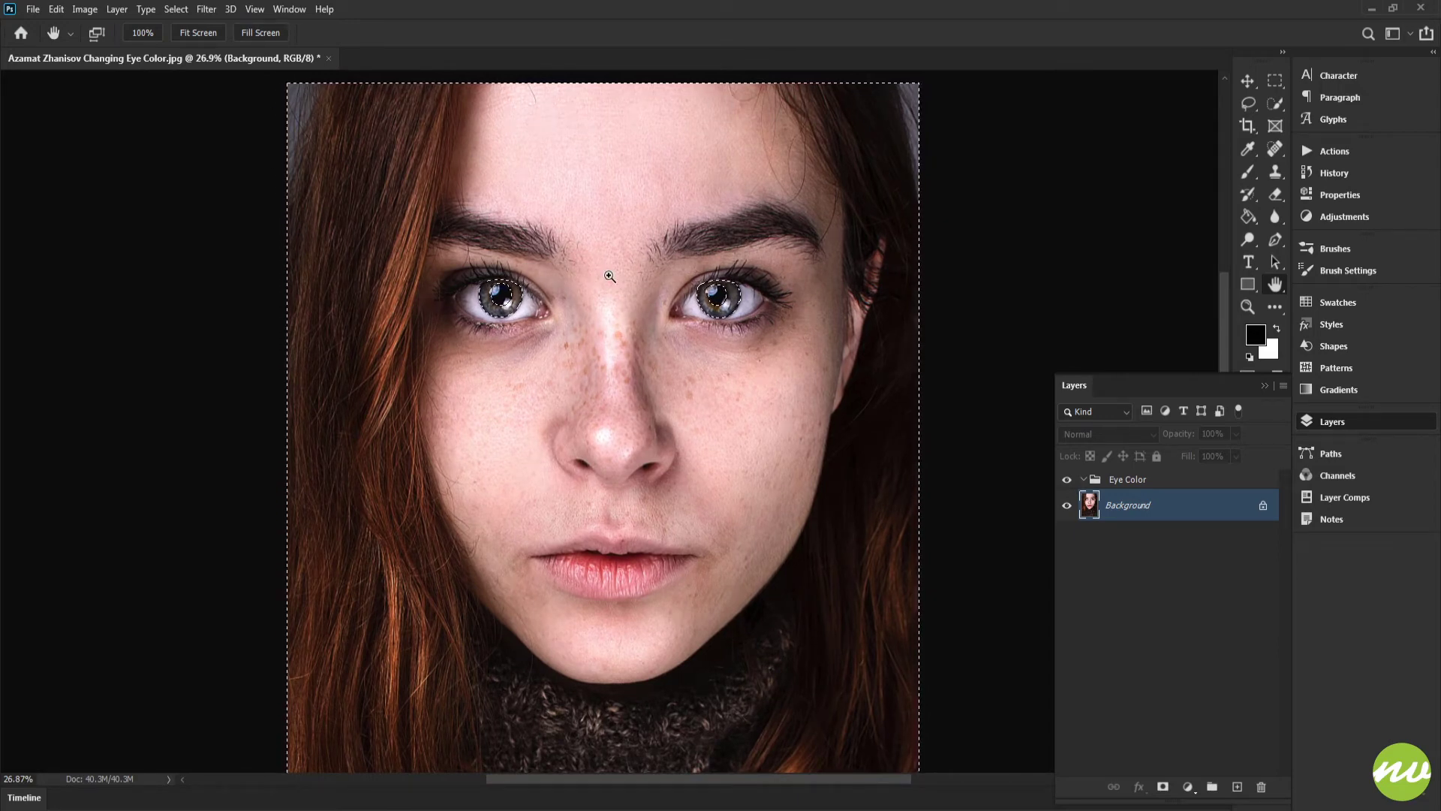
key("ctrl+shift+i")
scroll(612, 267, "down", 1)
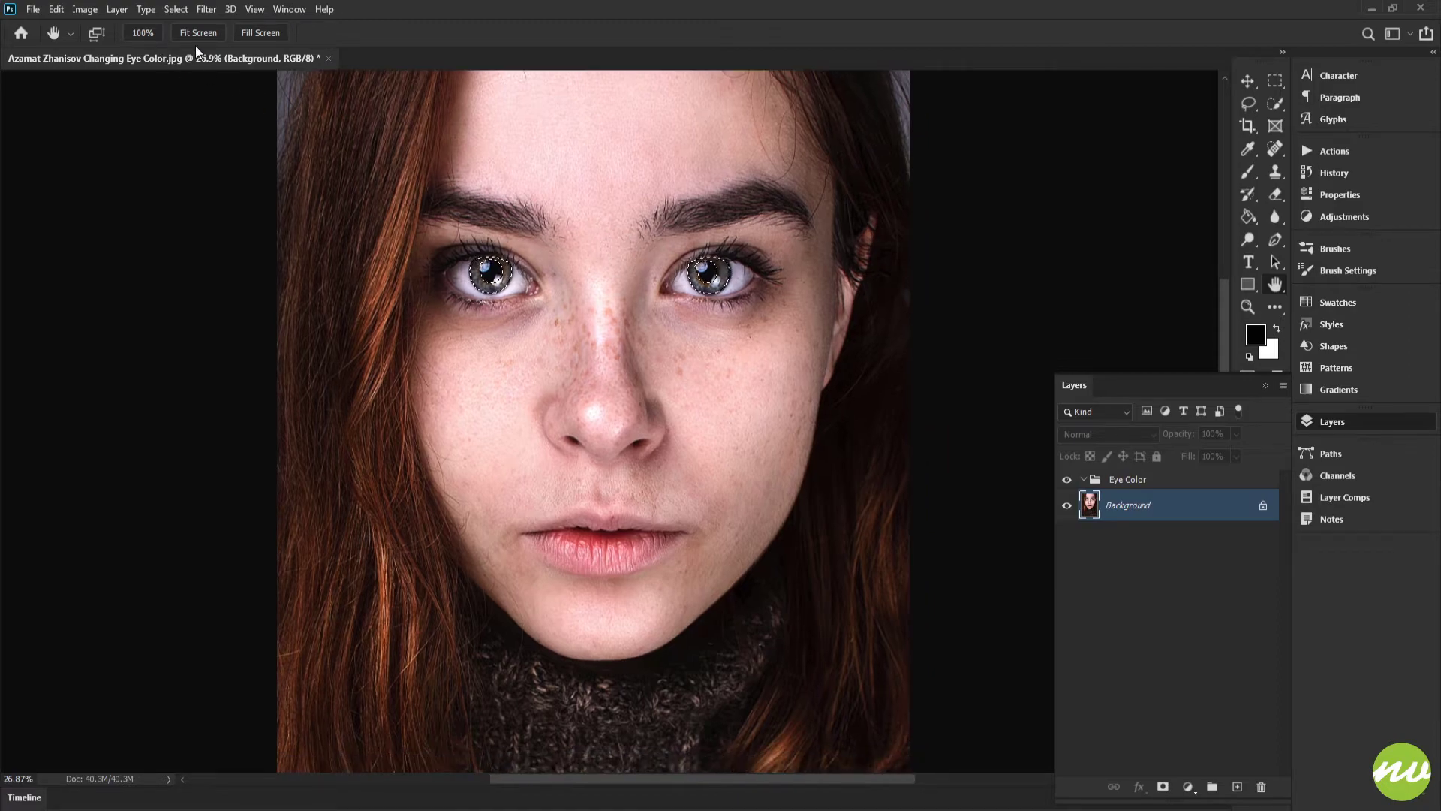
left_click_drag(621, 287, 751, 313)
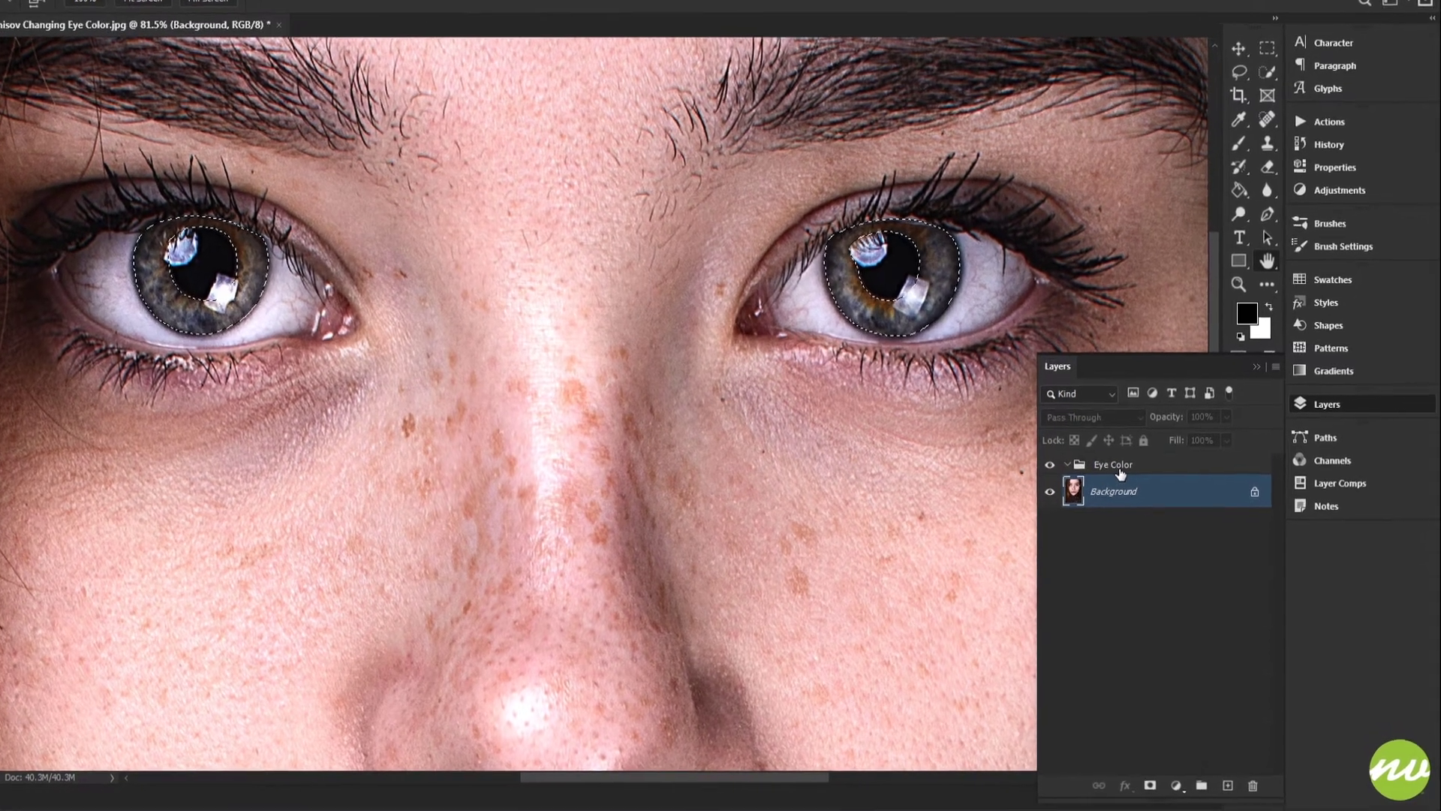
Step: Add a Hue/Saturation adjustment layer inside the Eye Color group and enable Colorize
left_click(1111, 482)
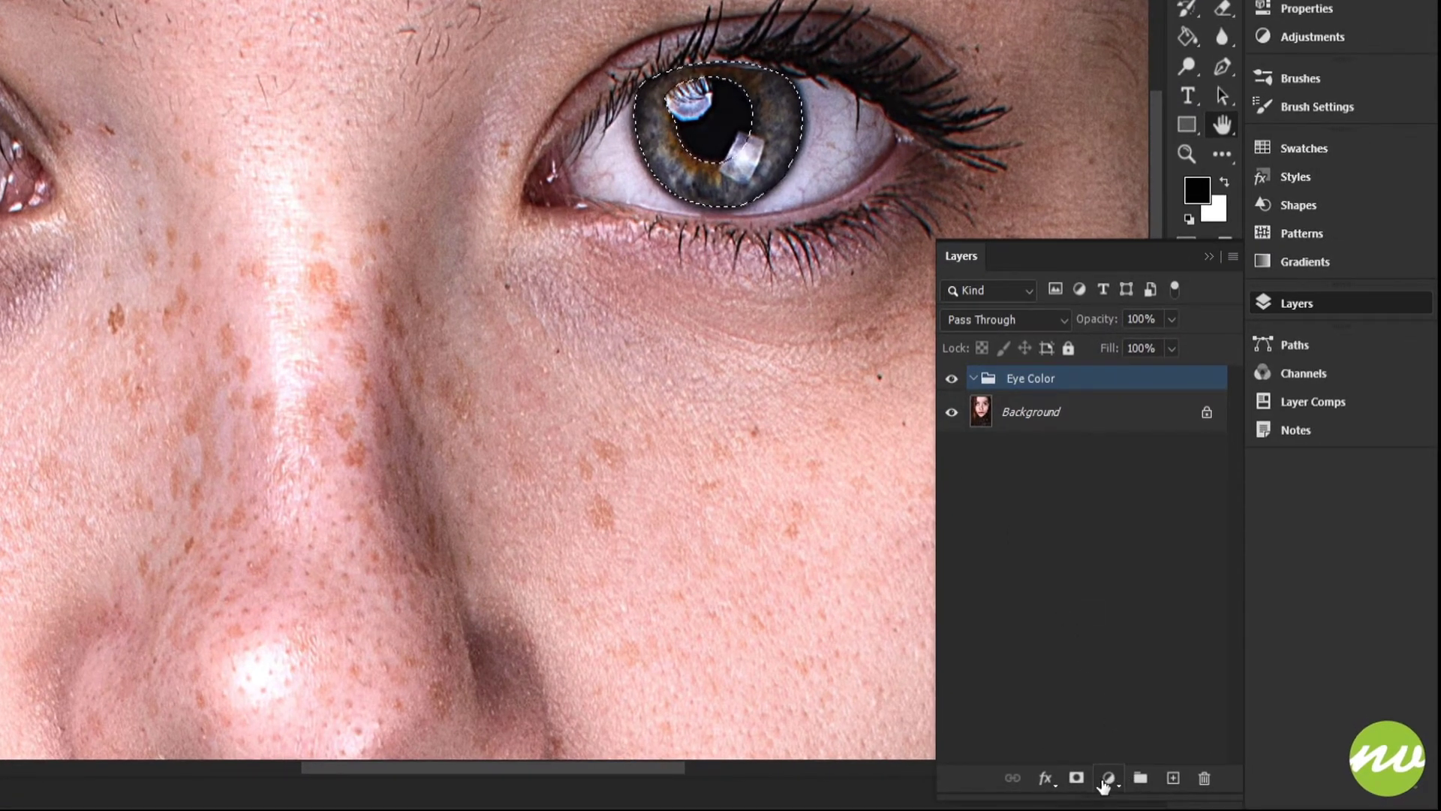
left_click(1106, 780)
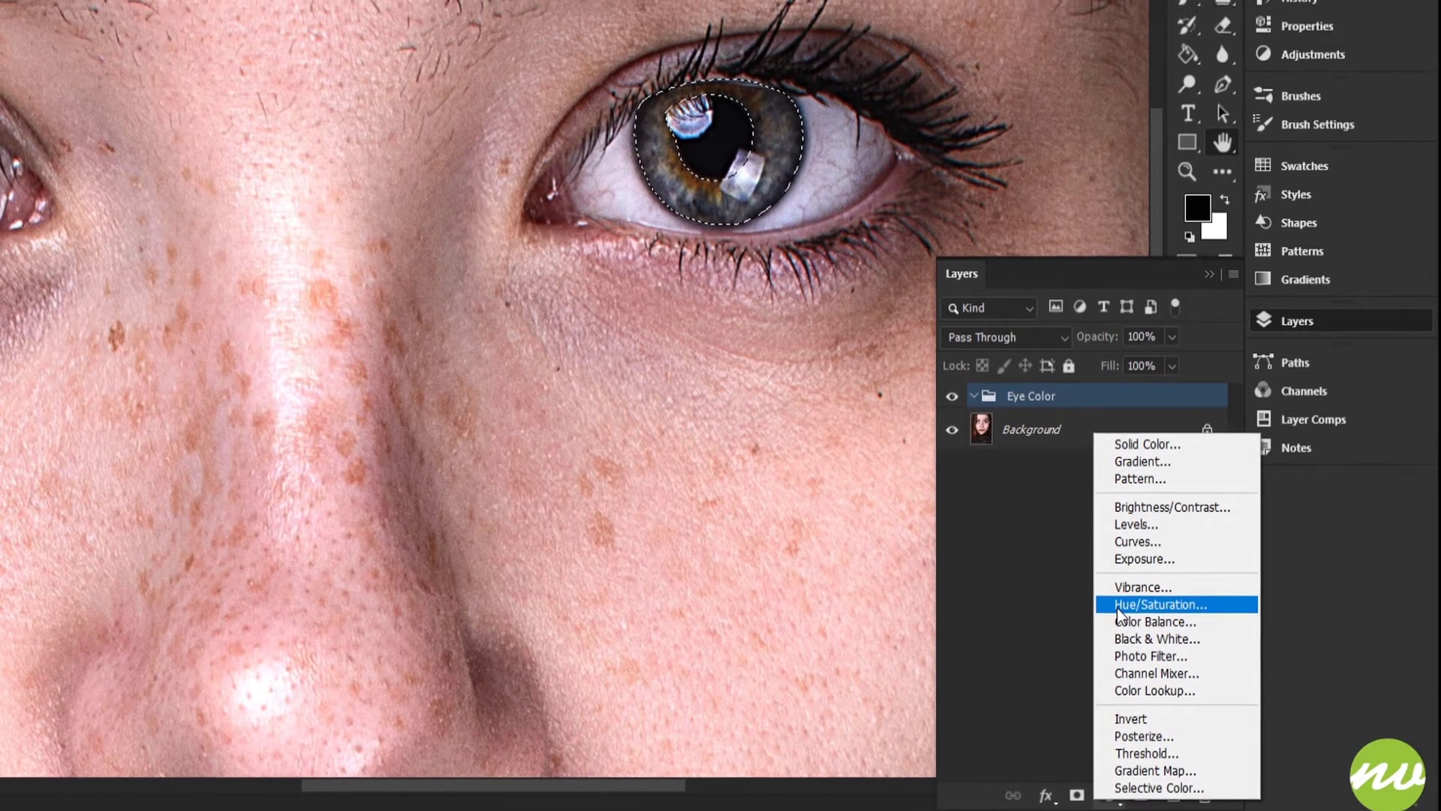
left_click(1119, 593)
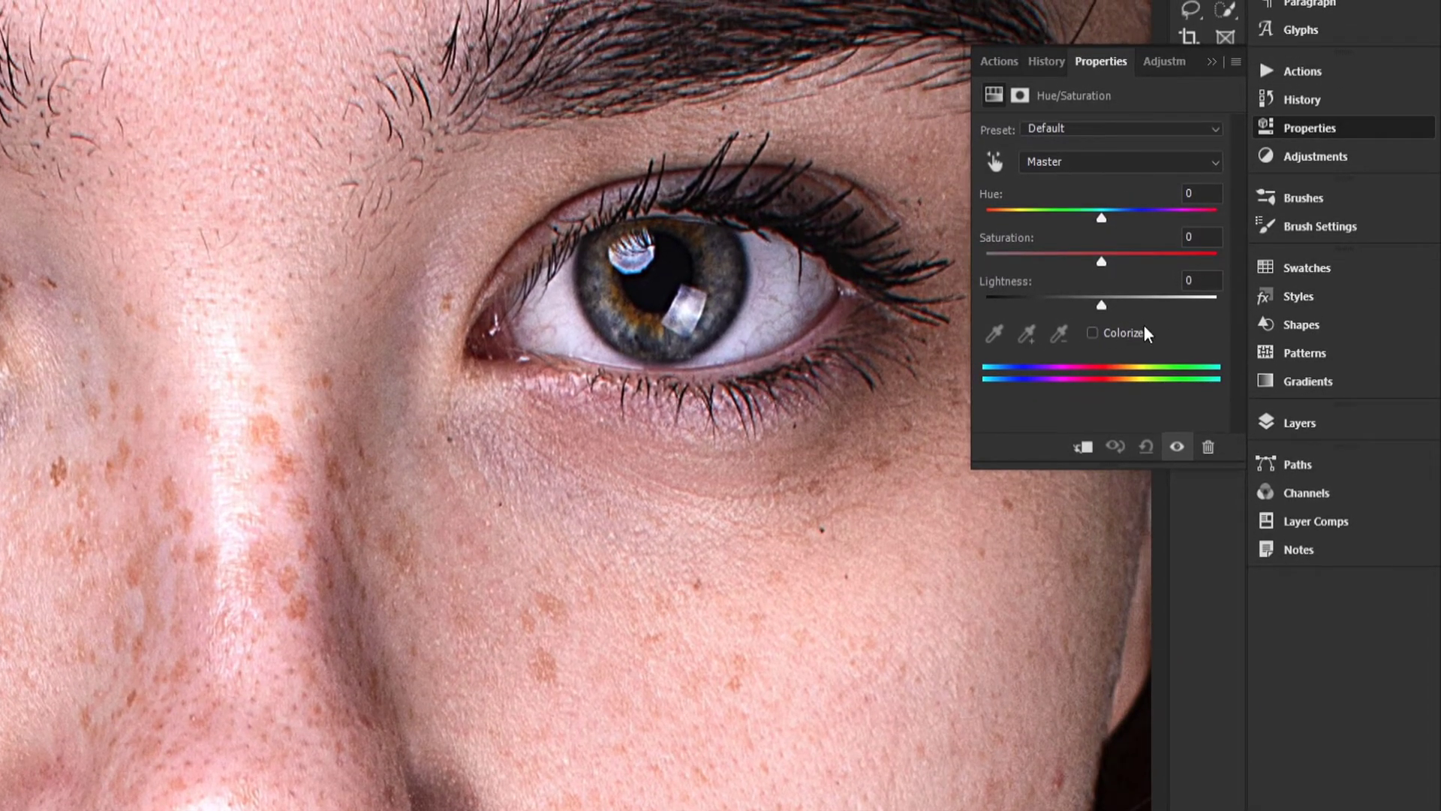
left_click(1105, 331)
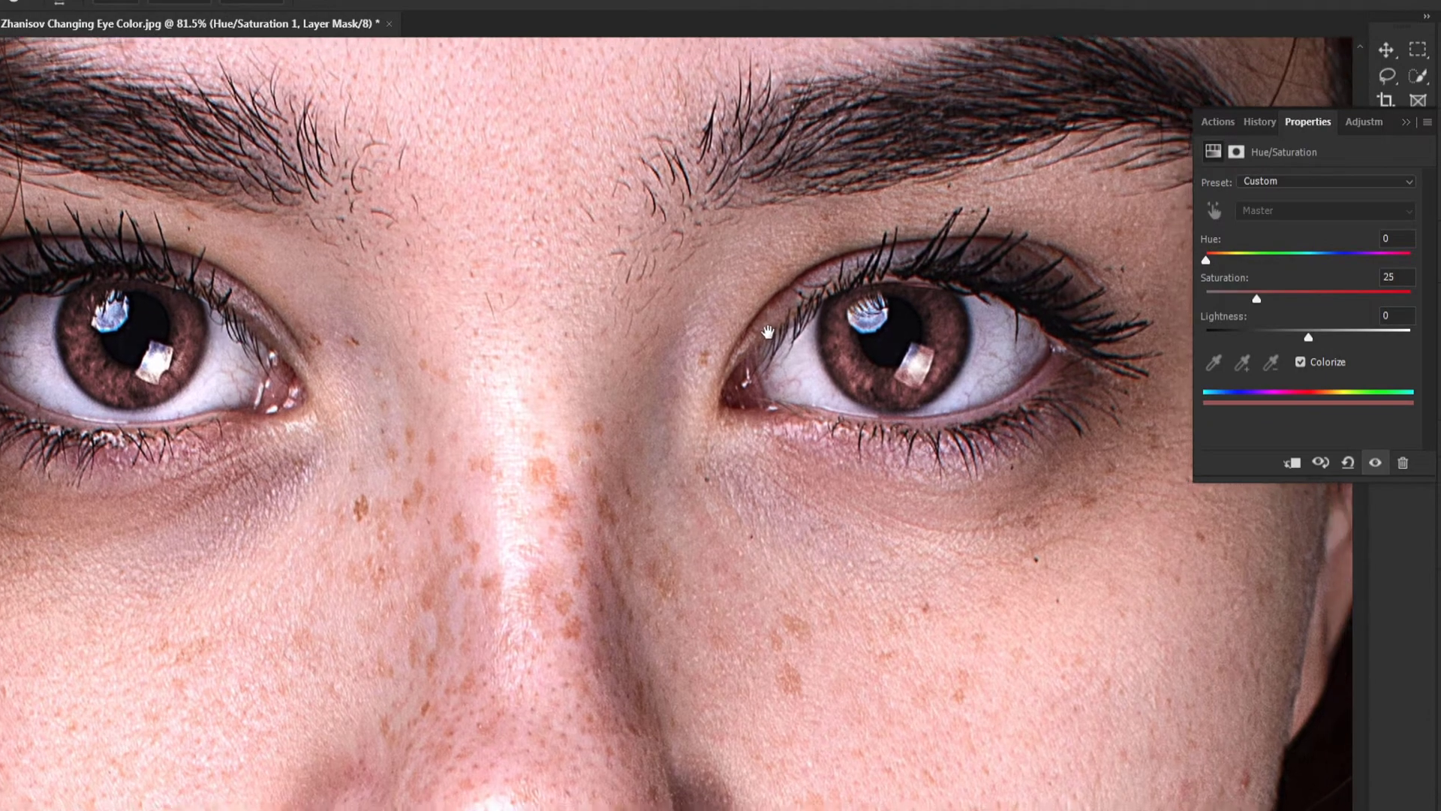
Step: Set the Hue/Saturation hue to 205 and saturation to 45
left_click_drag(767, 331, 789, 298)
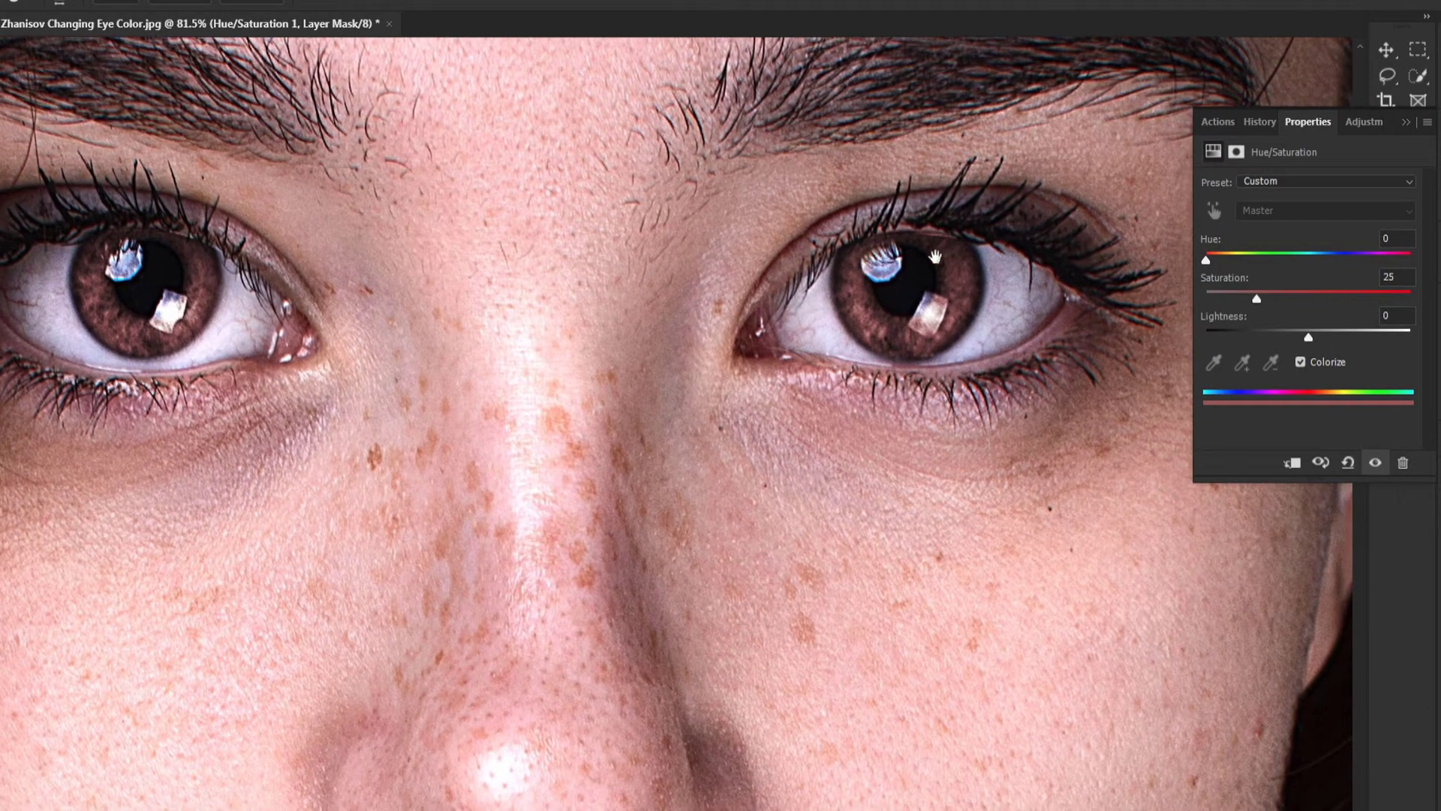
left_click_drag(901, 299, 907, 308)
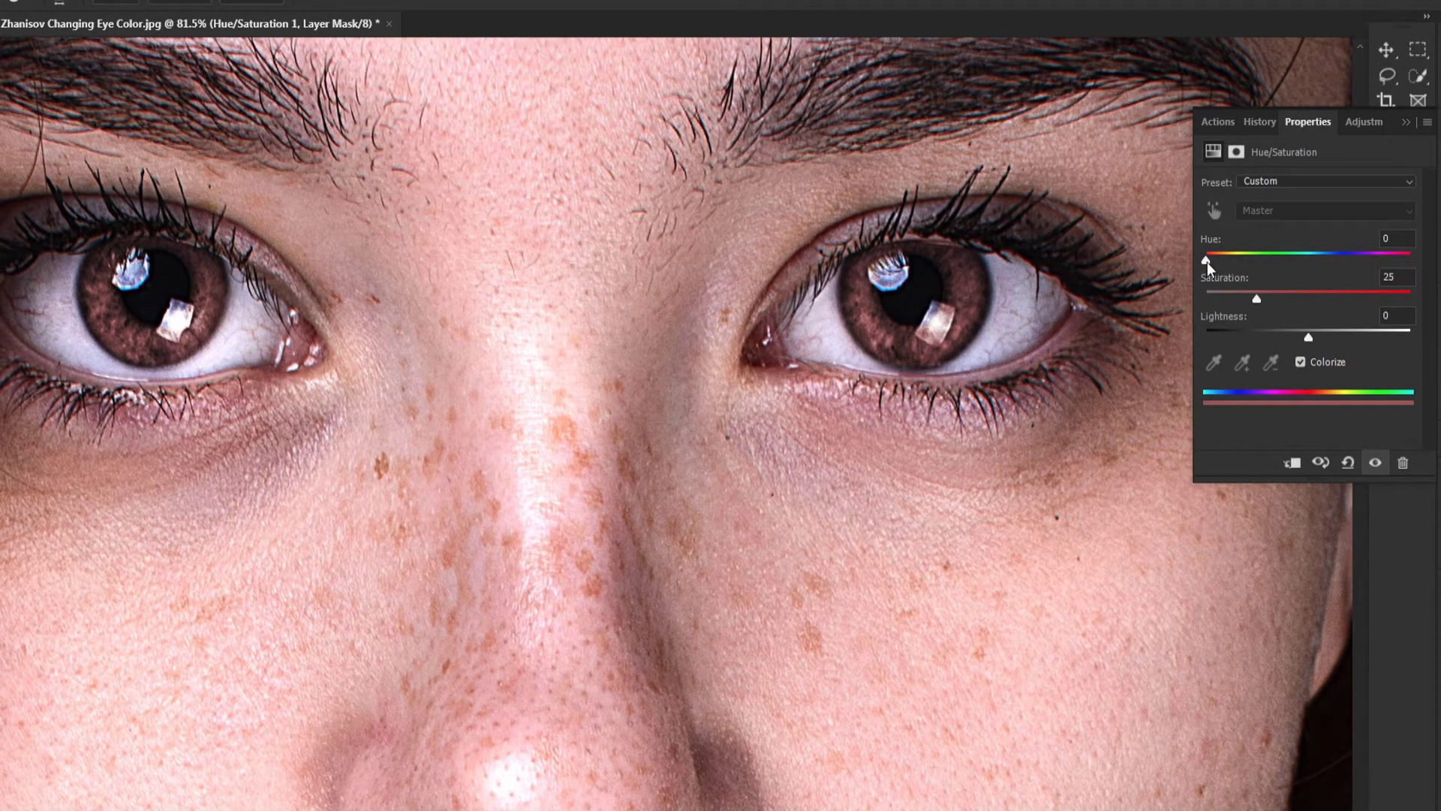
left_click_drag(1205, 258, 1322, 268)
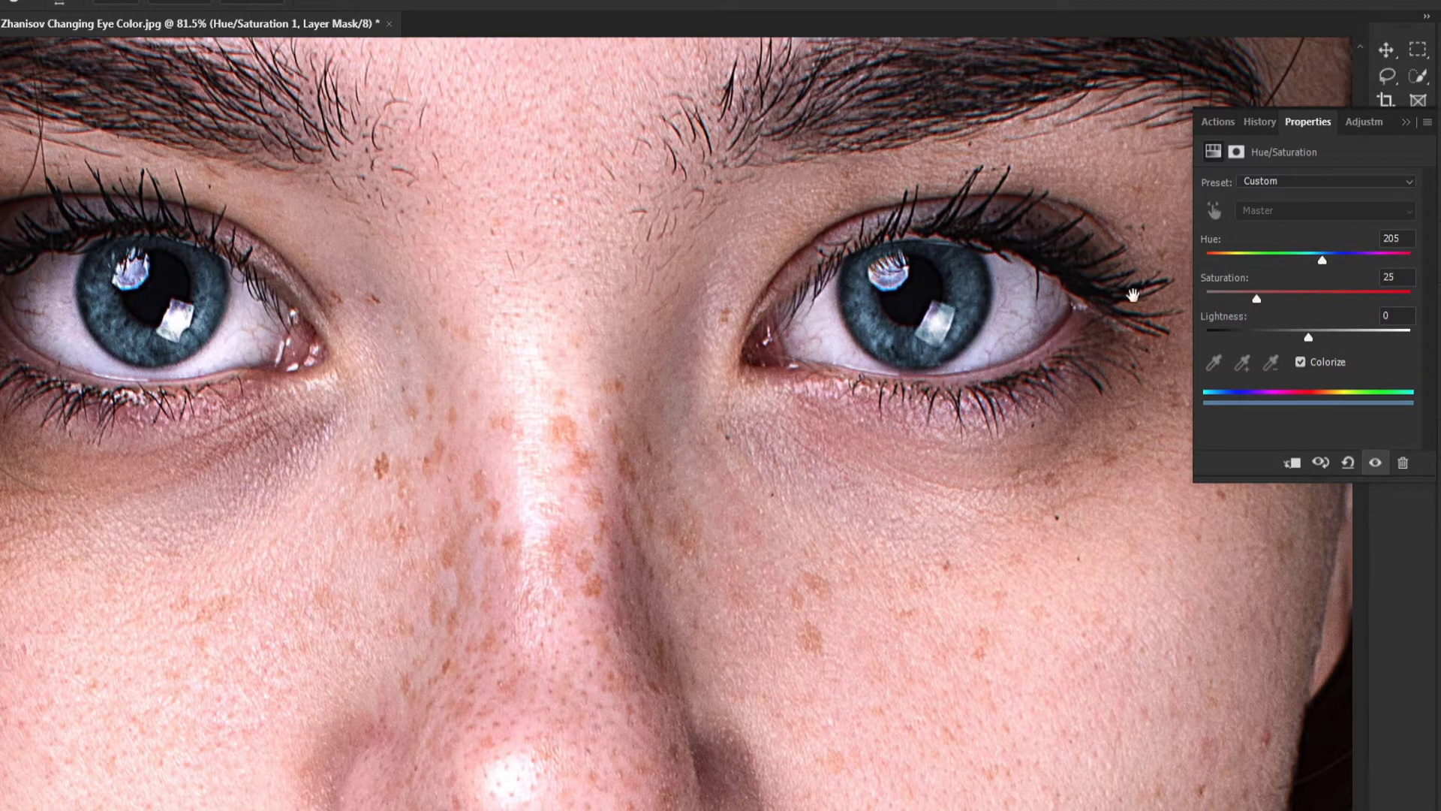
left_click_drag(1078, 315, 1133, 323)
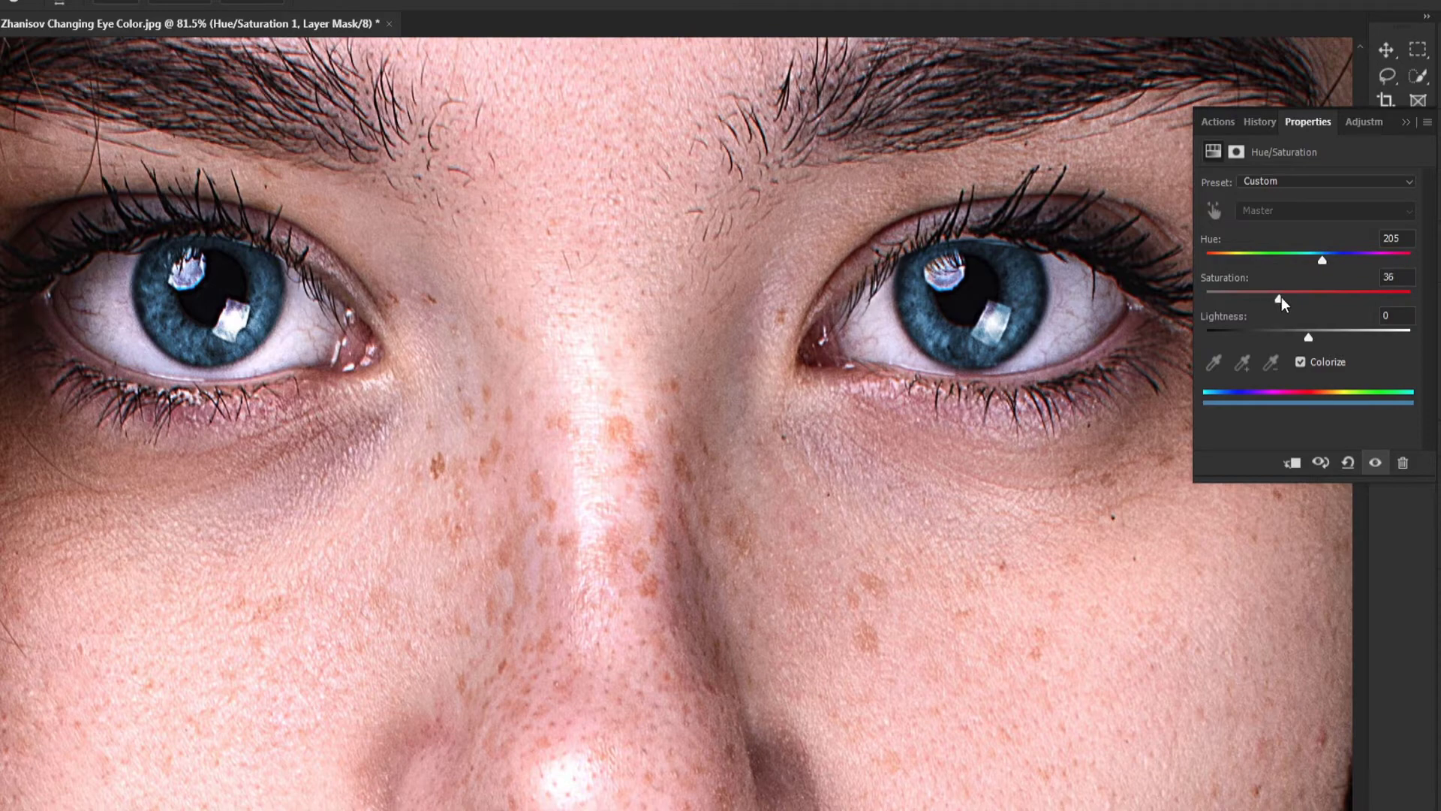
left_click_drag(1290, 298, 1298, 298)
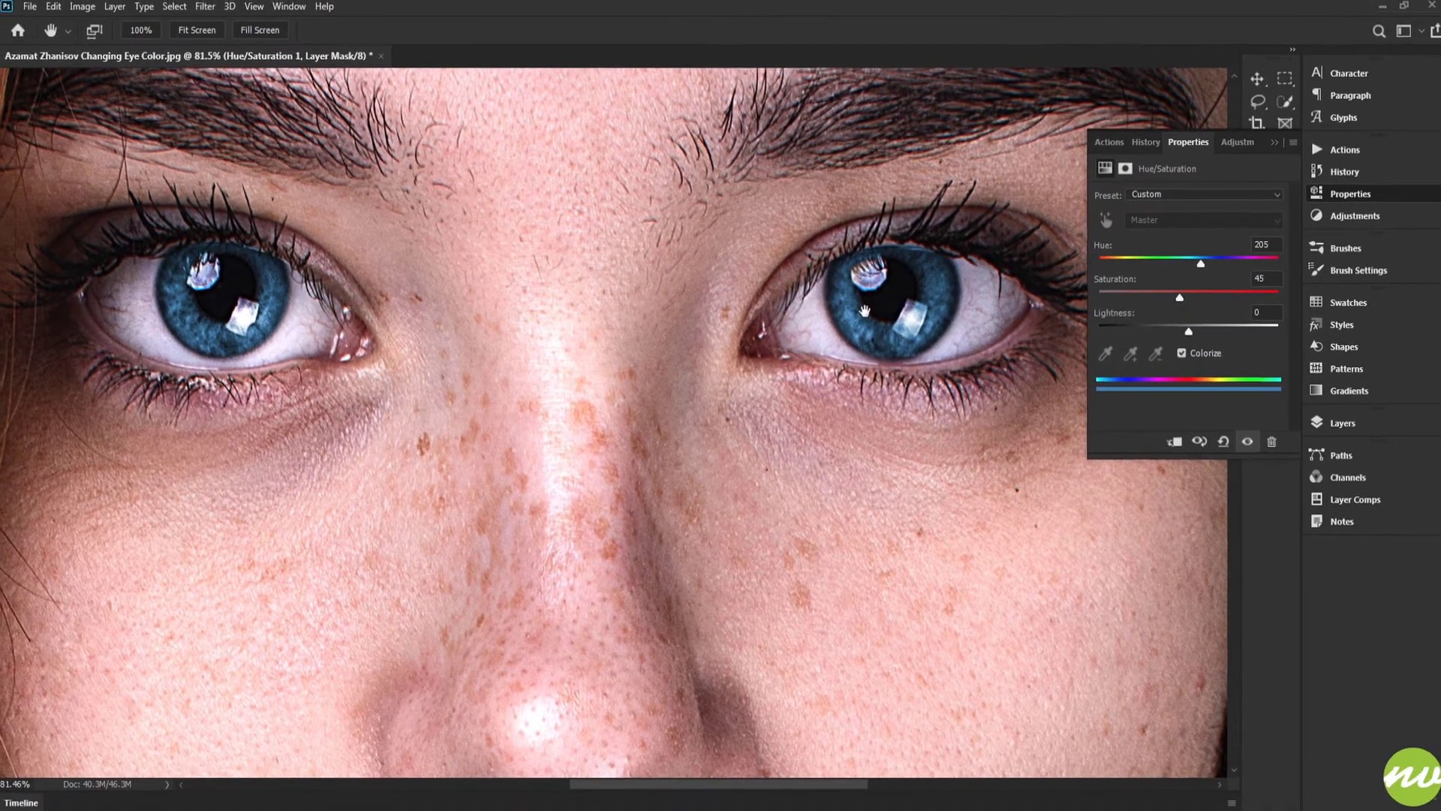
Step: Zoom in to inspect the recolored eyes and reopen the Layers panel
left_click_drag(444, 187, 474, 220)
left_click(210, 34)
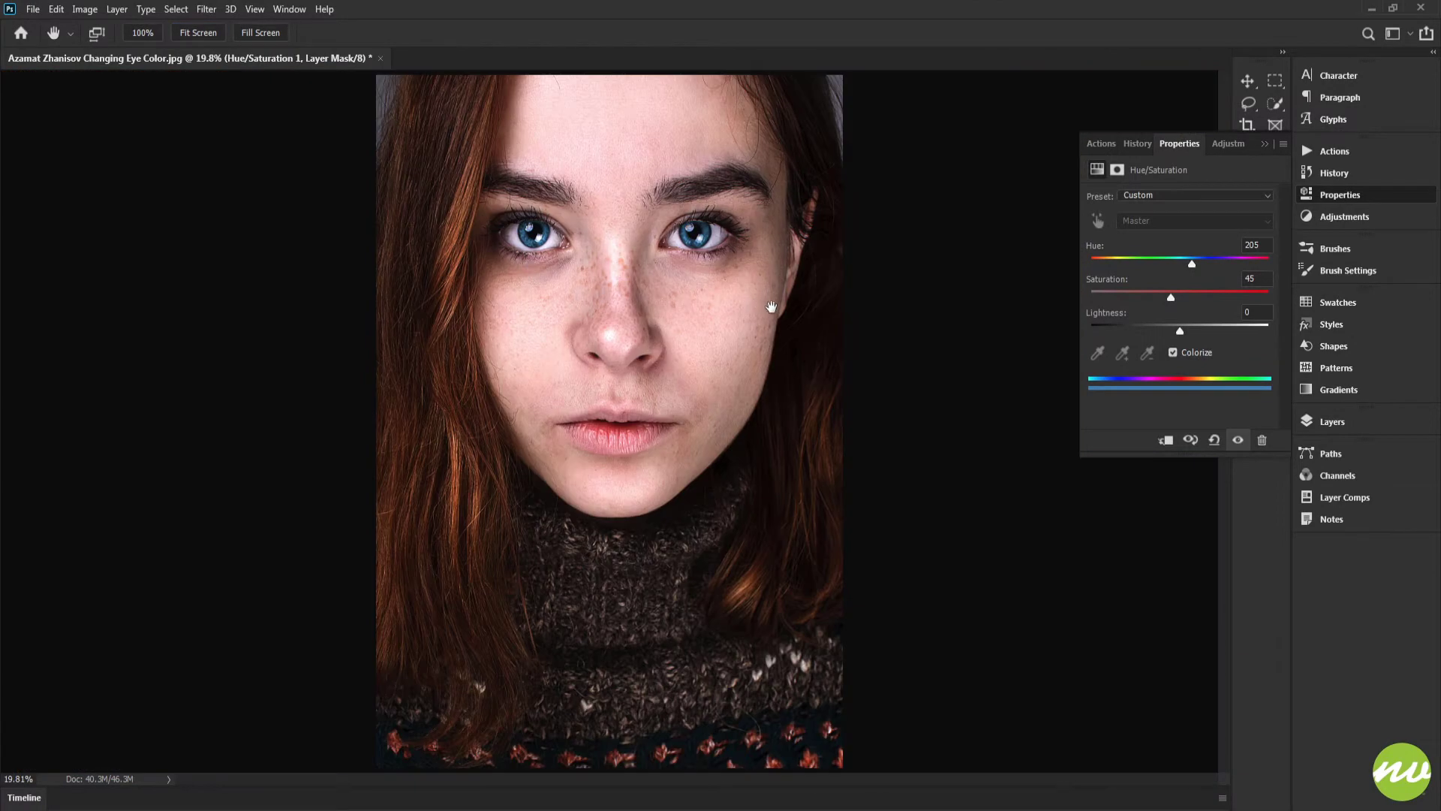
left_click_drag(615, 241, 701, 339)
left_click(1351, 431)
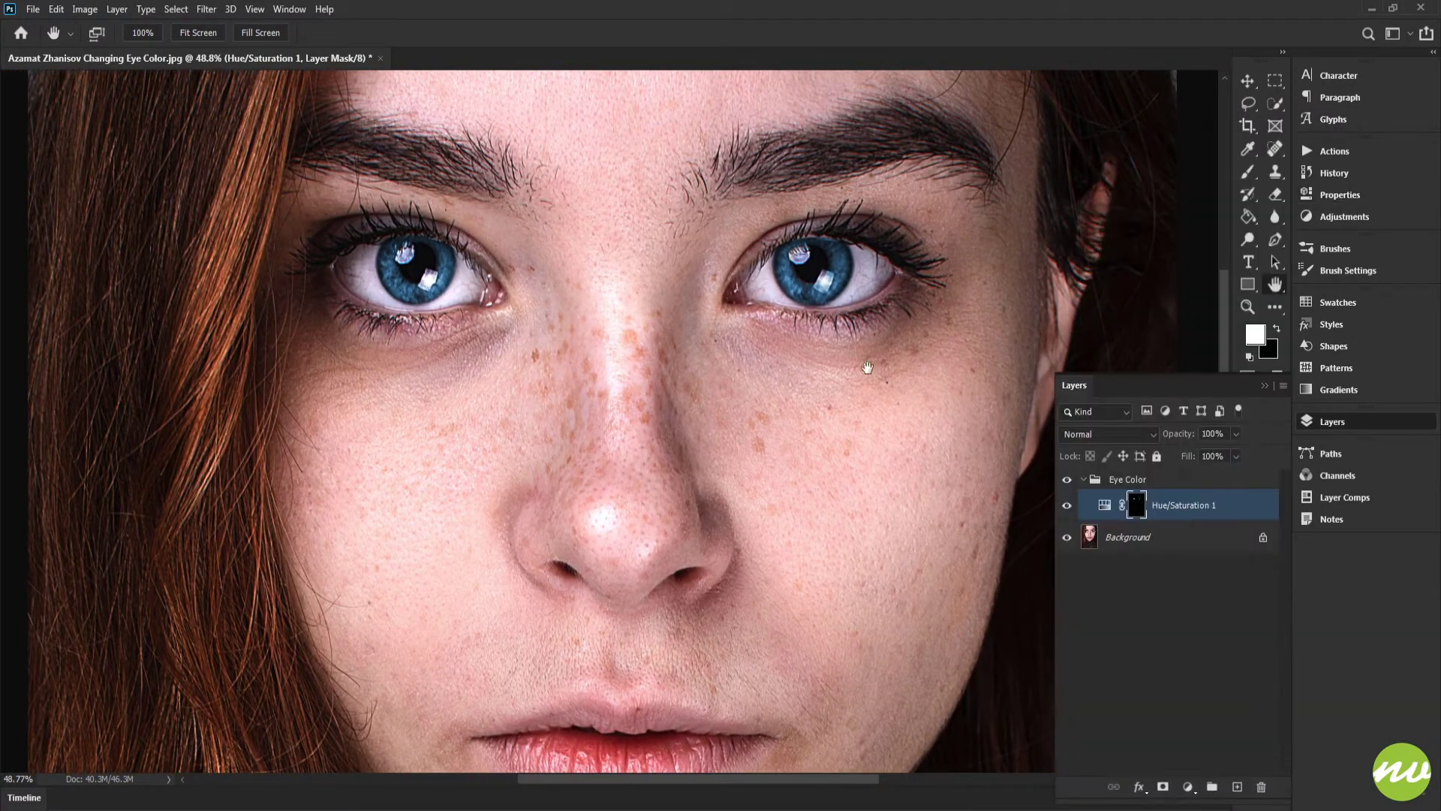
left_click_drag(819, 290, 807, 437)
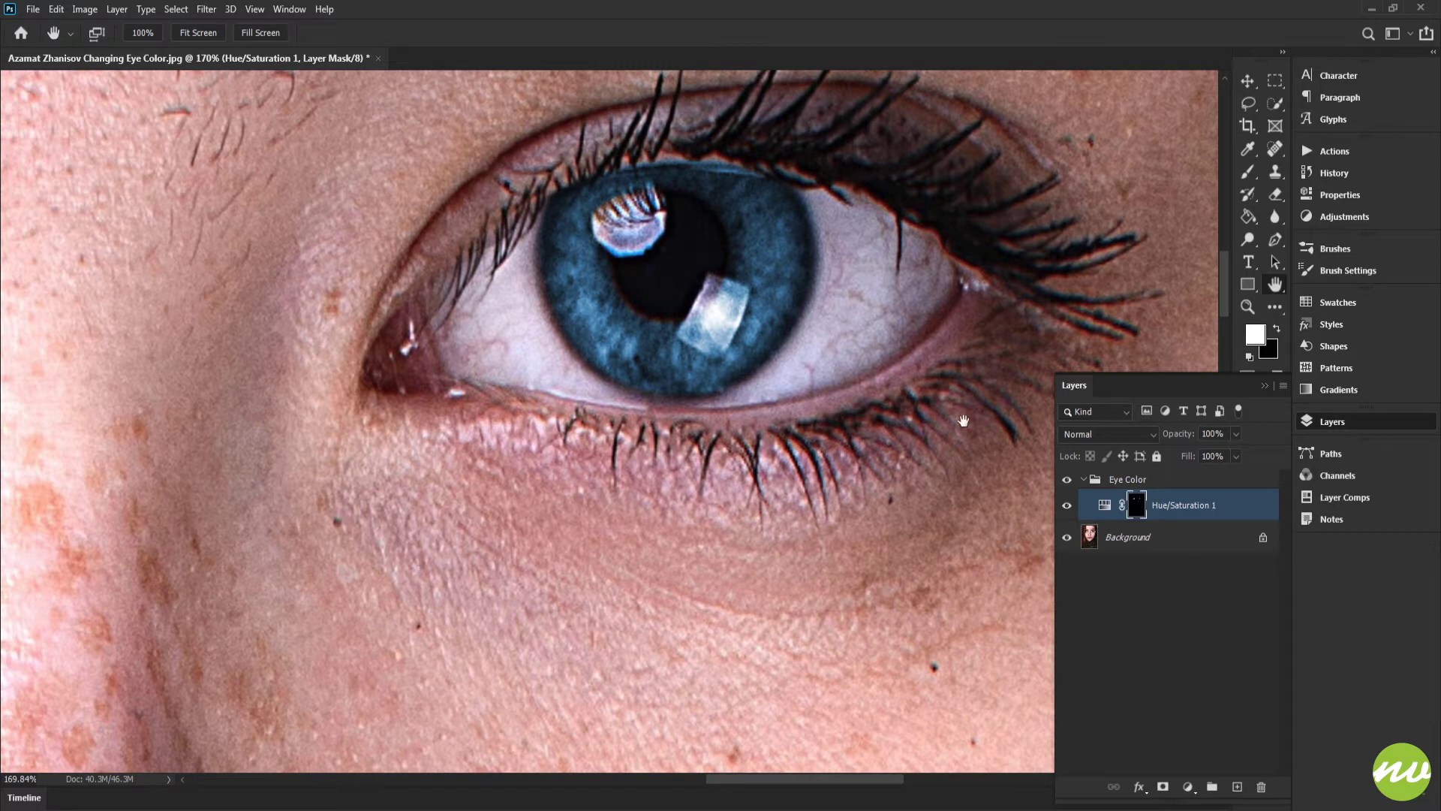
Step: Display the Hue/Saturation layer mask on its own and paint white over the gray specks near the iris ring's upper right
left_click_drag(963, 421, 902, 488)
left_click(1110, 508)
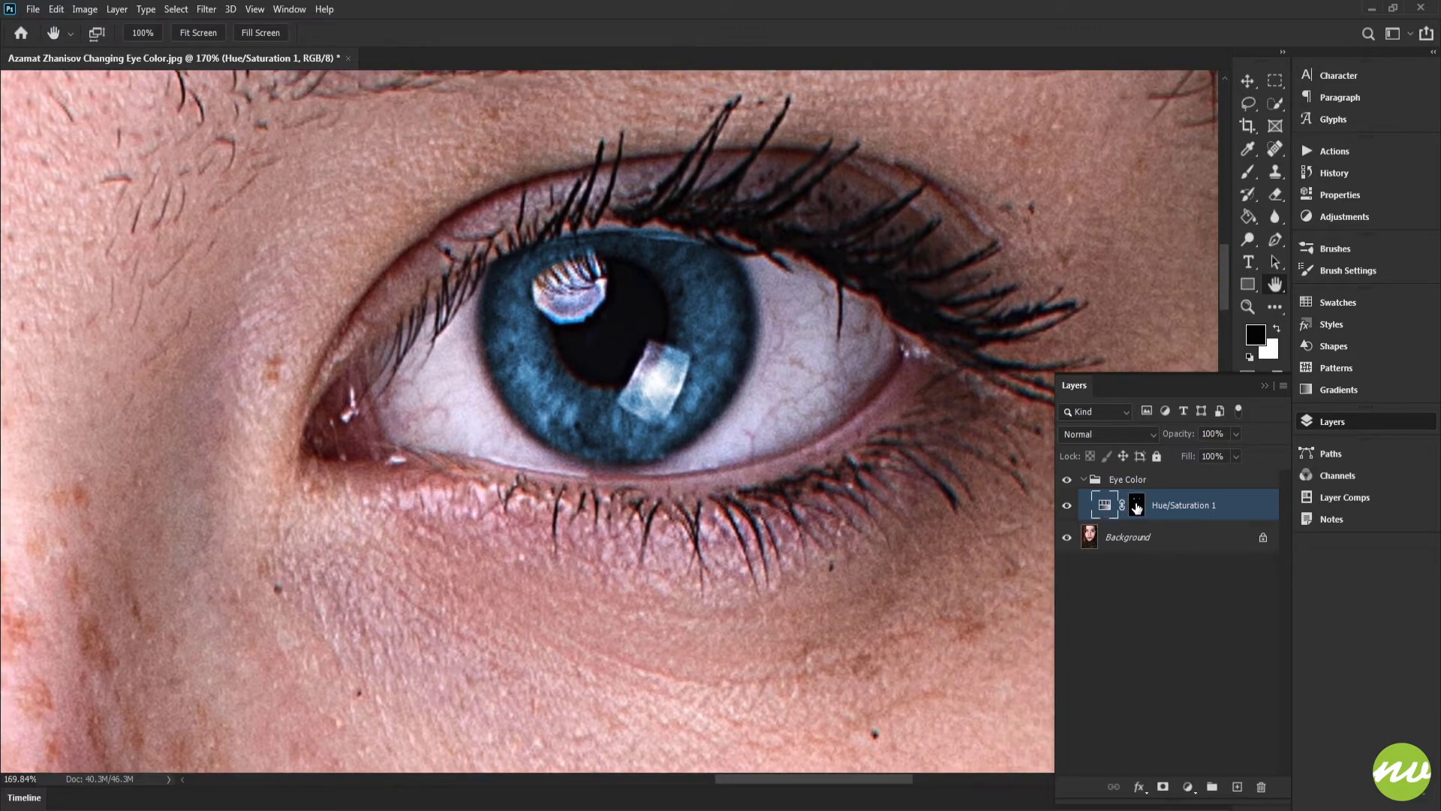
left_click(1137, 508)
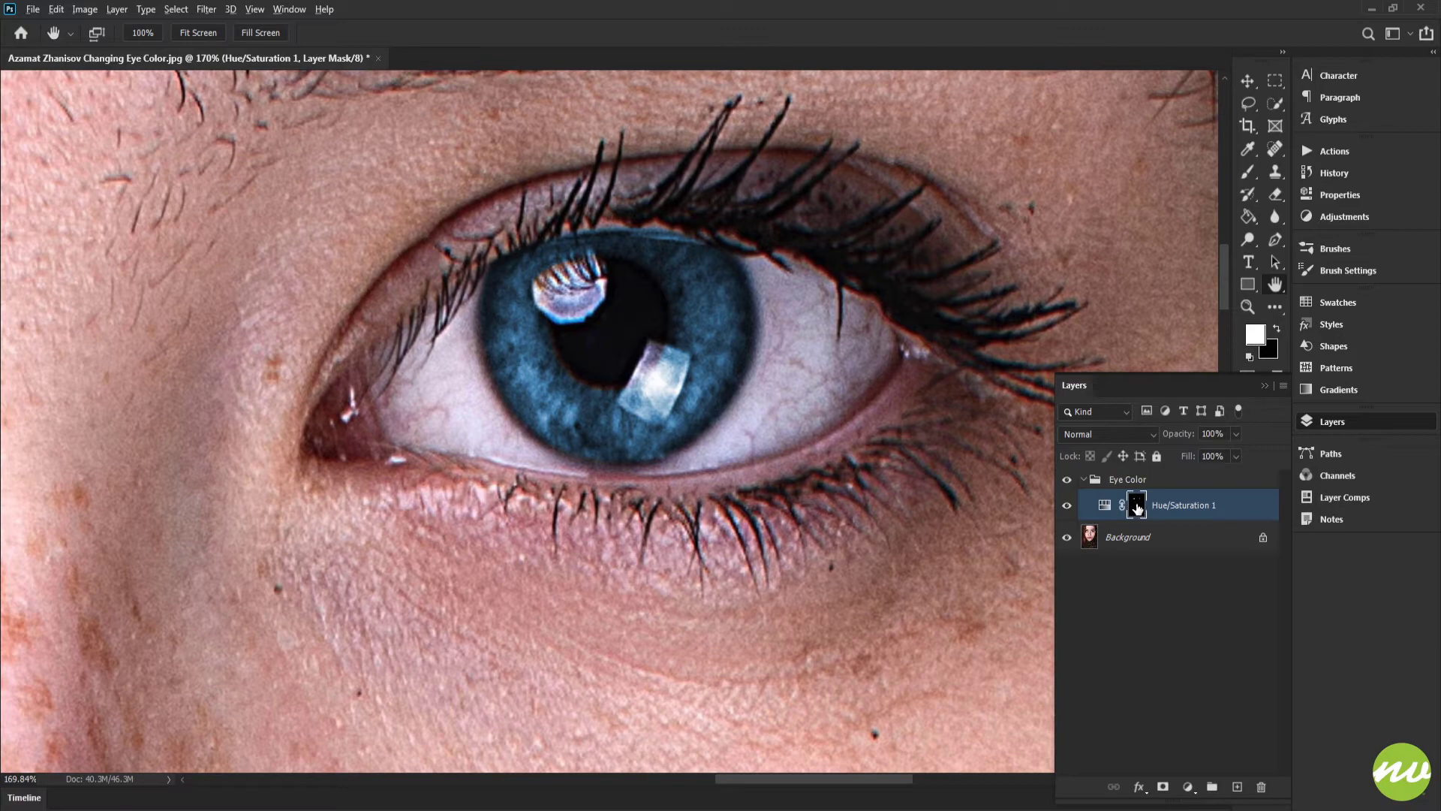
left_click(1136, 507, "alt")
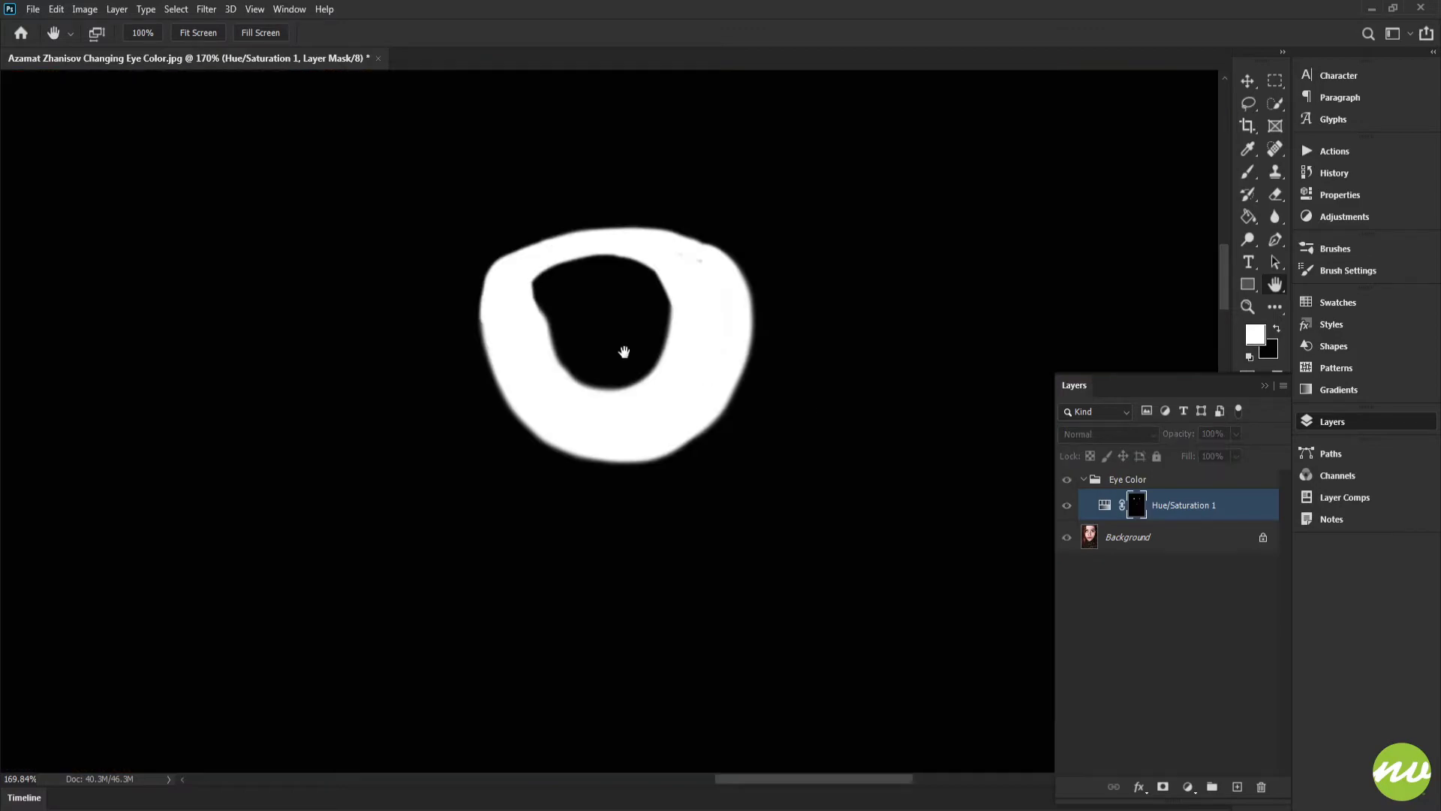
left_click_drag(542, 336, 635, 362)
left_click_drag(786, 315, 830, 352)
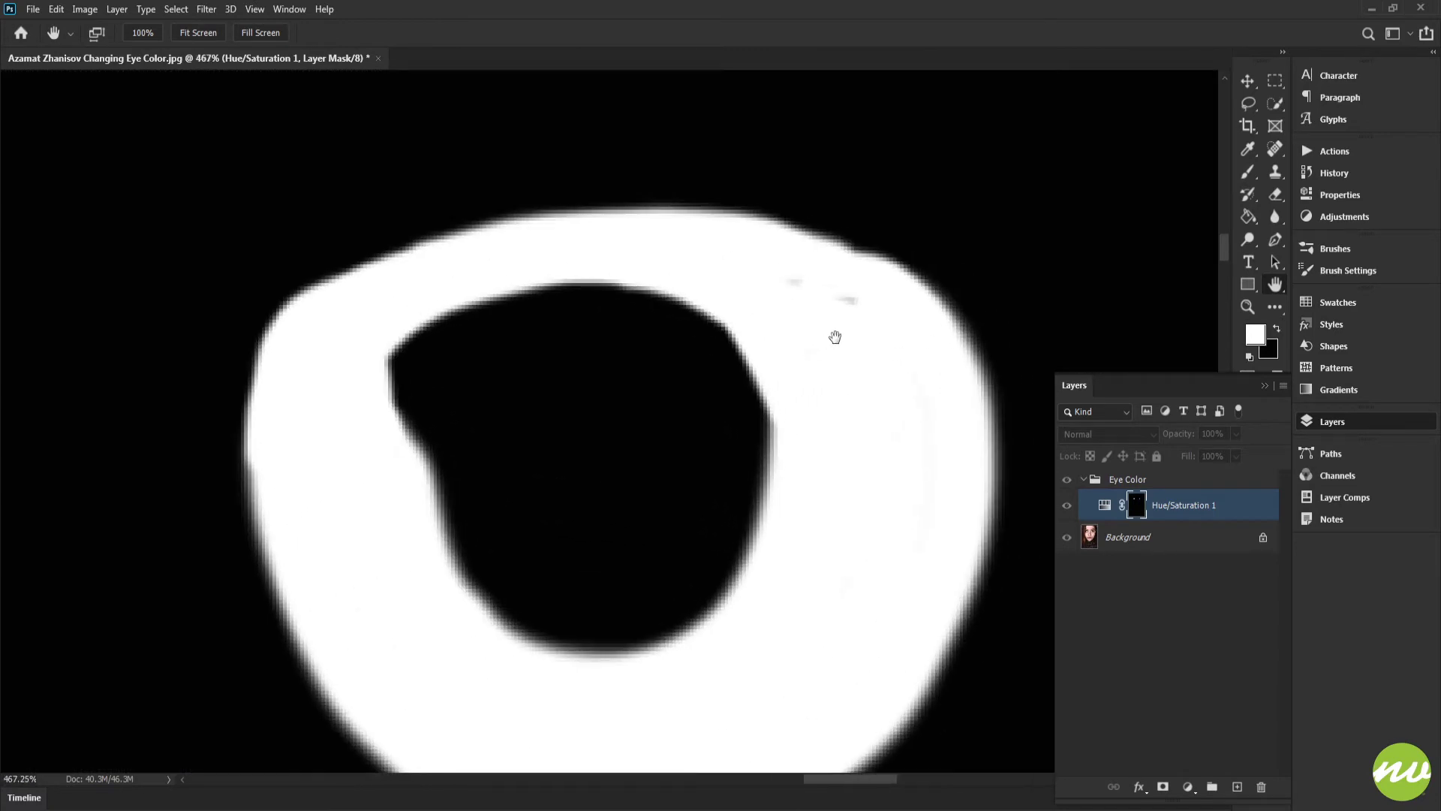
key("b")
right_click(830, 303, "alt")
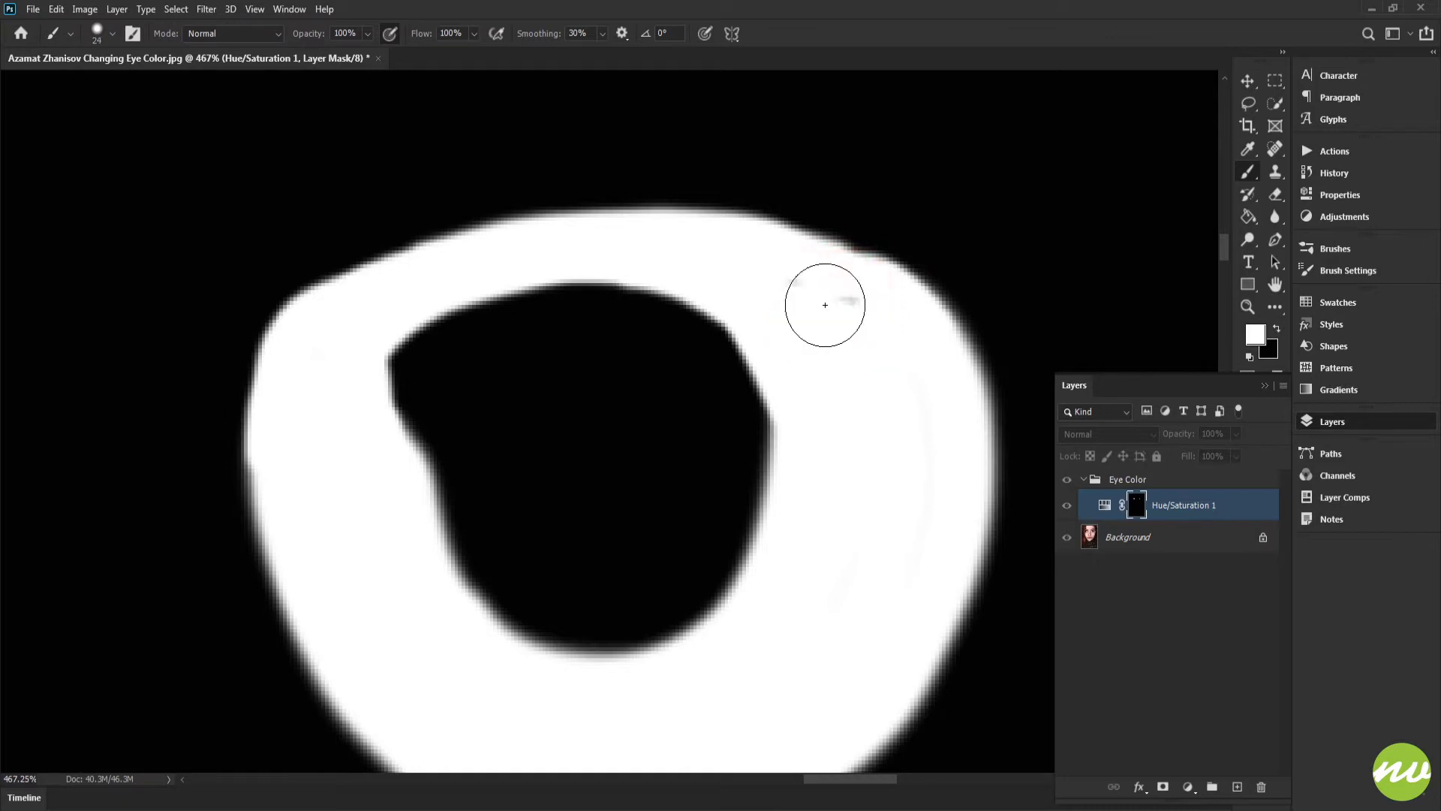
left_click_drag(782, 286, 878, 354)
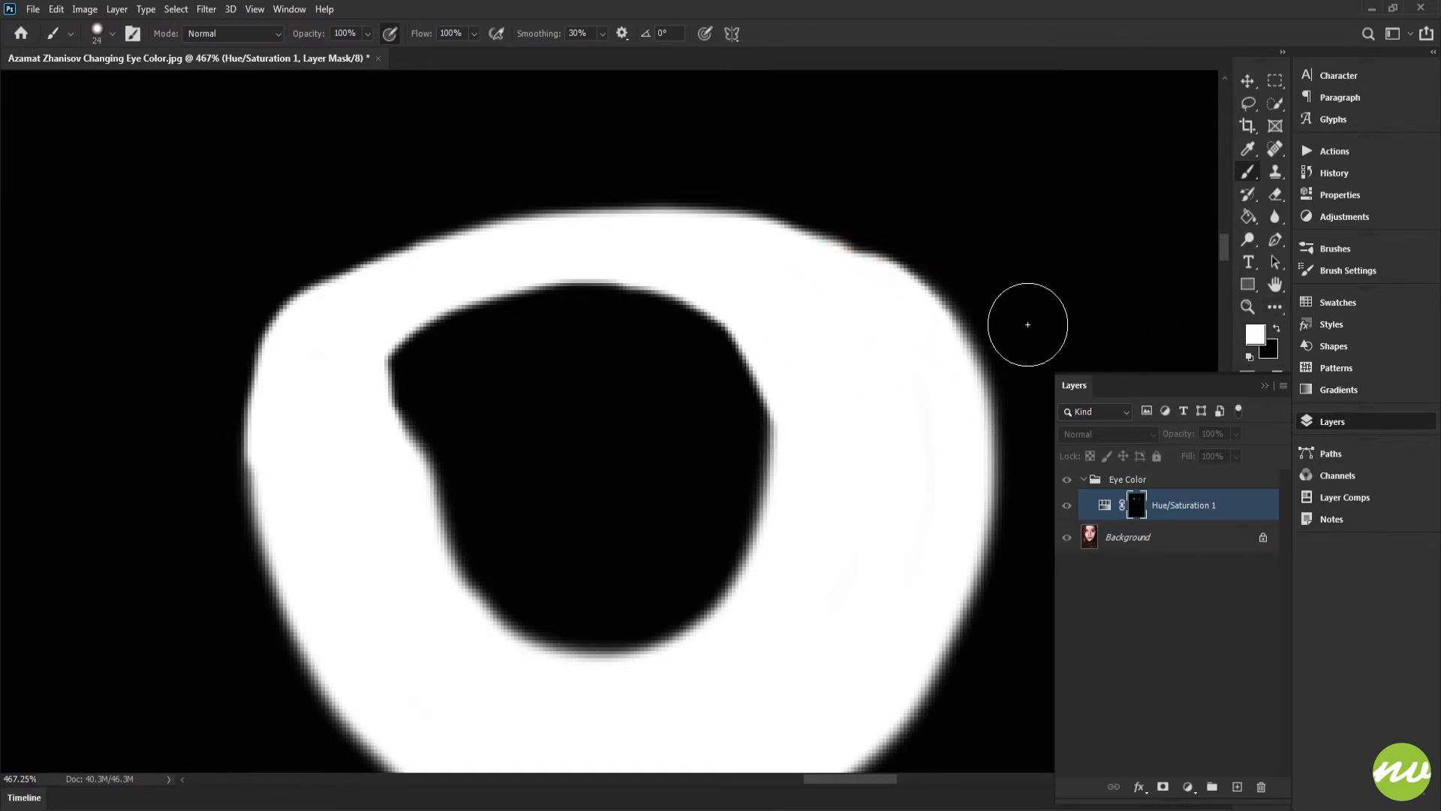
Step: Set the brush to 10 px diameter and 49% hardness, then paint along the upper edge of the mask's iris ring
left_click_drag(531, 344, 1033, 283)
mouse_move(258, 396)
left_mouse_down()
mouse_move(512, 407)
mouse_move(533, 490)
left_mouse_up()
right_click(449, 184, "alt")
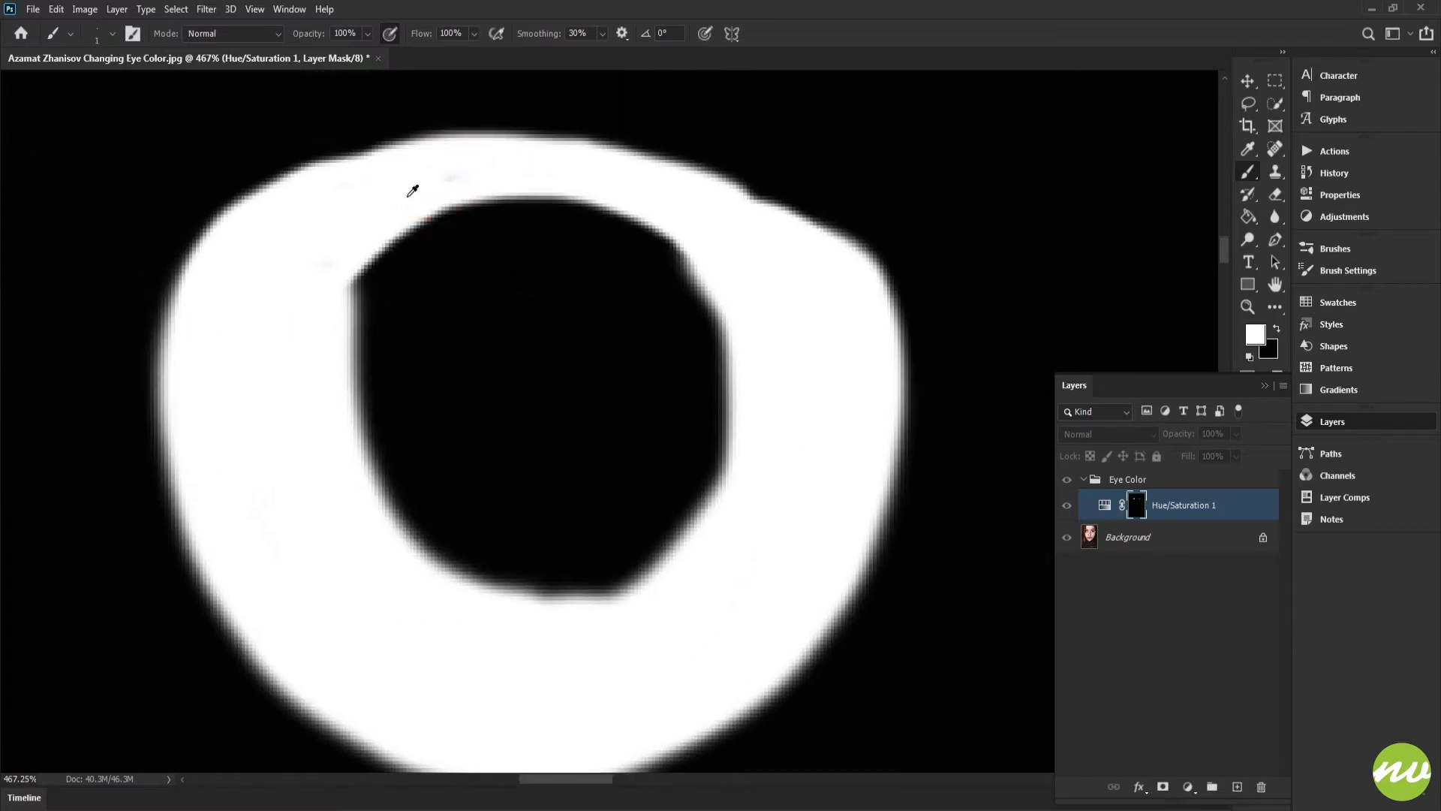
scroll(412, 191, "up", 5)
right_click(446, 175, "alt")
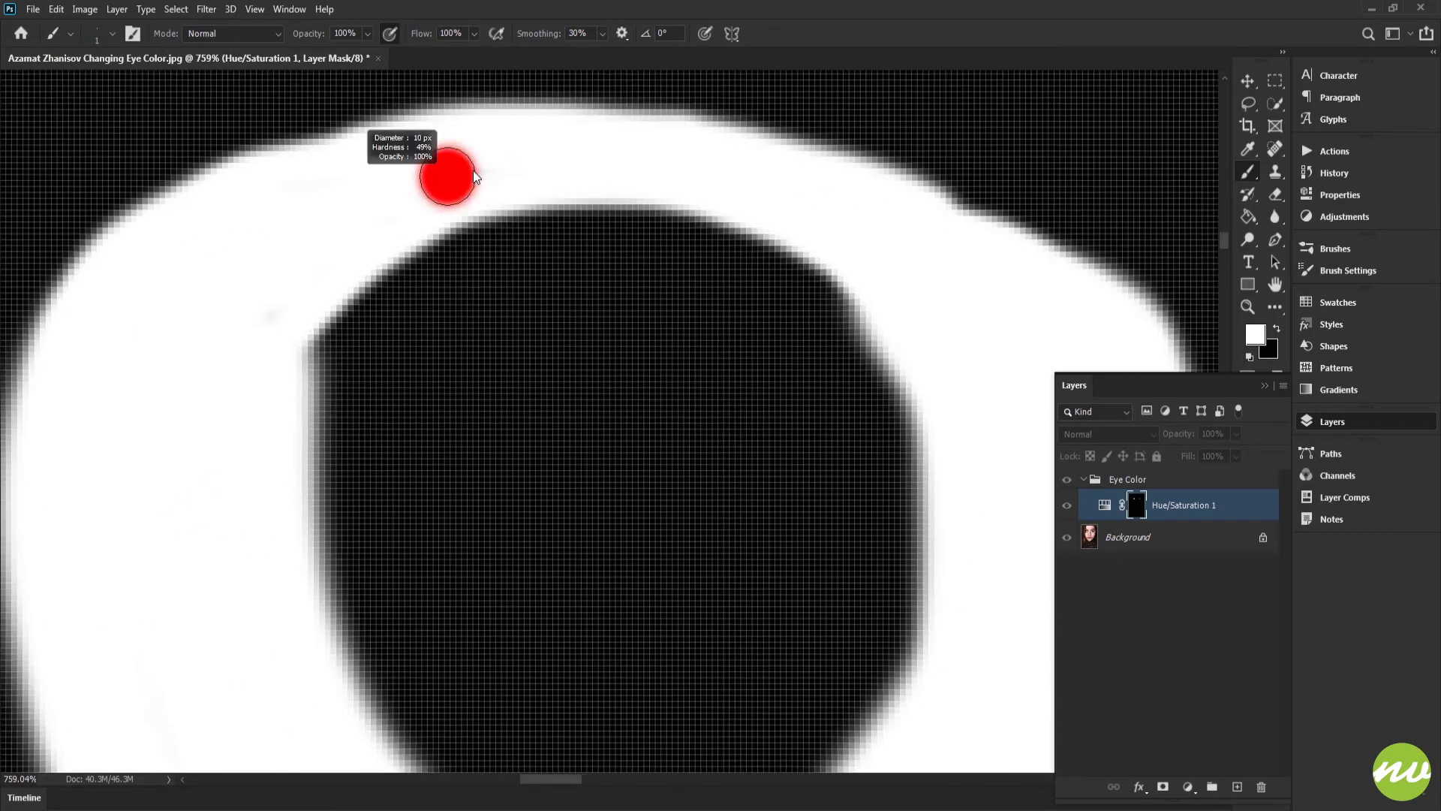
mouse_move(782, 242)
left_mouse_down()
mouse_move(755, 244)
mouse_move(688, 305)
left_mouse_up()
left_click_drag(887, 311, 782, 266)
left_click_drag(633, 244, 867, 288)
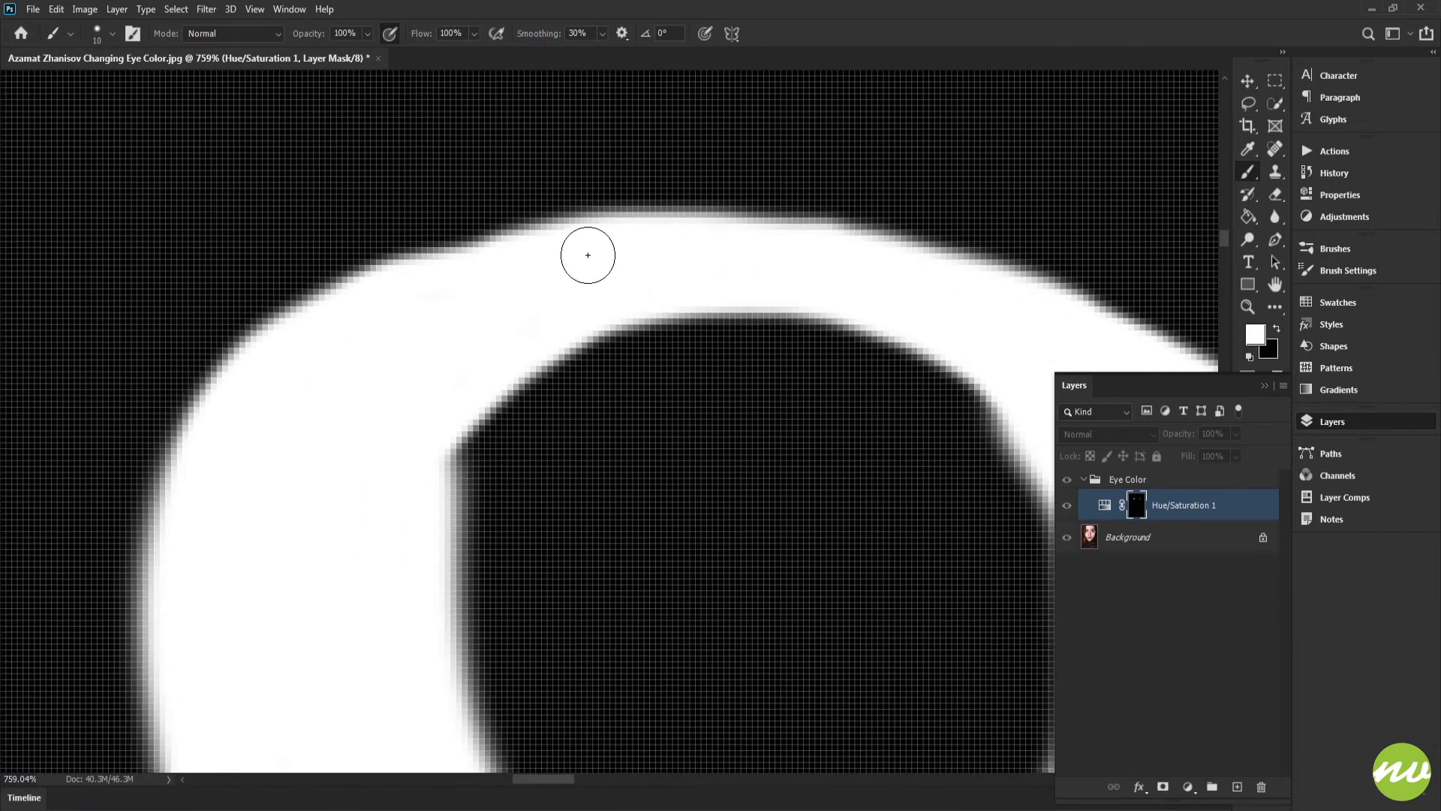
left_click_drag(451, 434, 450, 326)
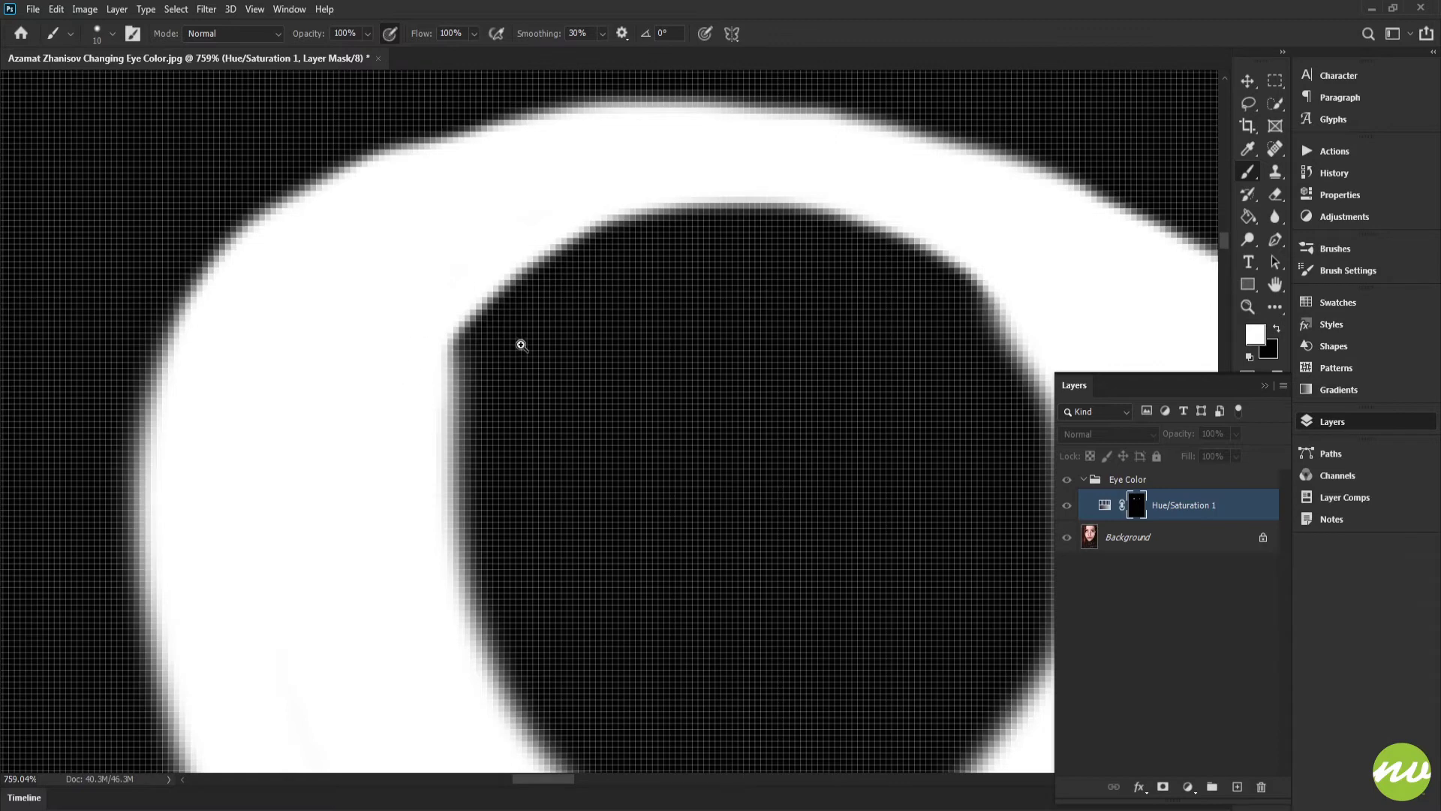
Step: Touch up the mask's inner edge around the pupil with the brush
scroll(563, 283, "down", 5)
scroll(573, 290, "up", 1)
left_click_drag(757, 339, 567, 336)
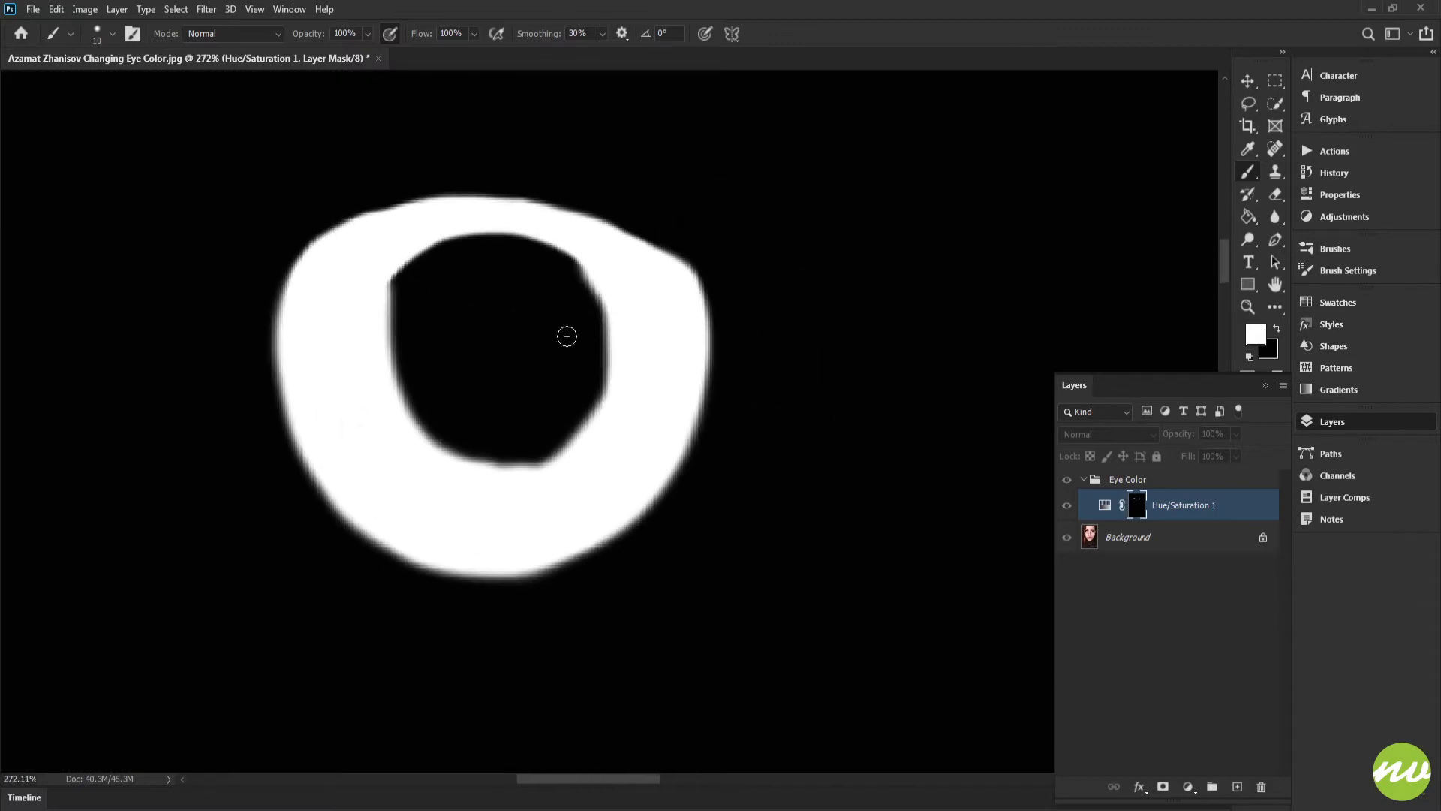
scroll(612, 349, "right", 10)
scroll(612, 354, "left", 3)
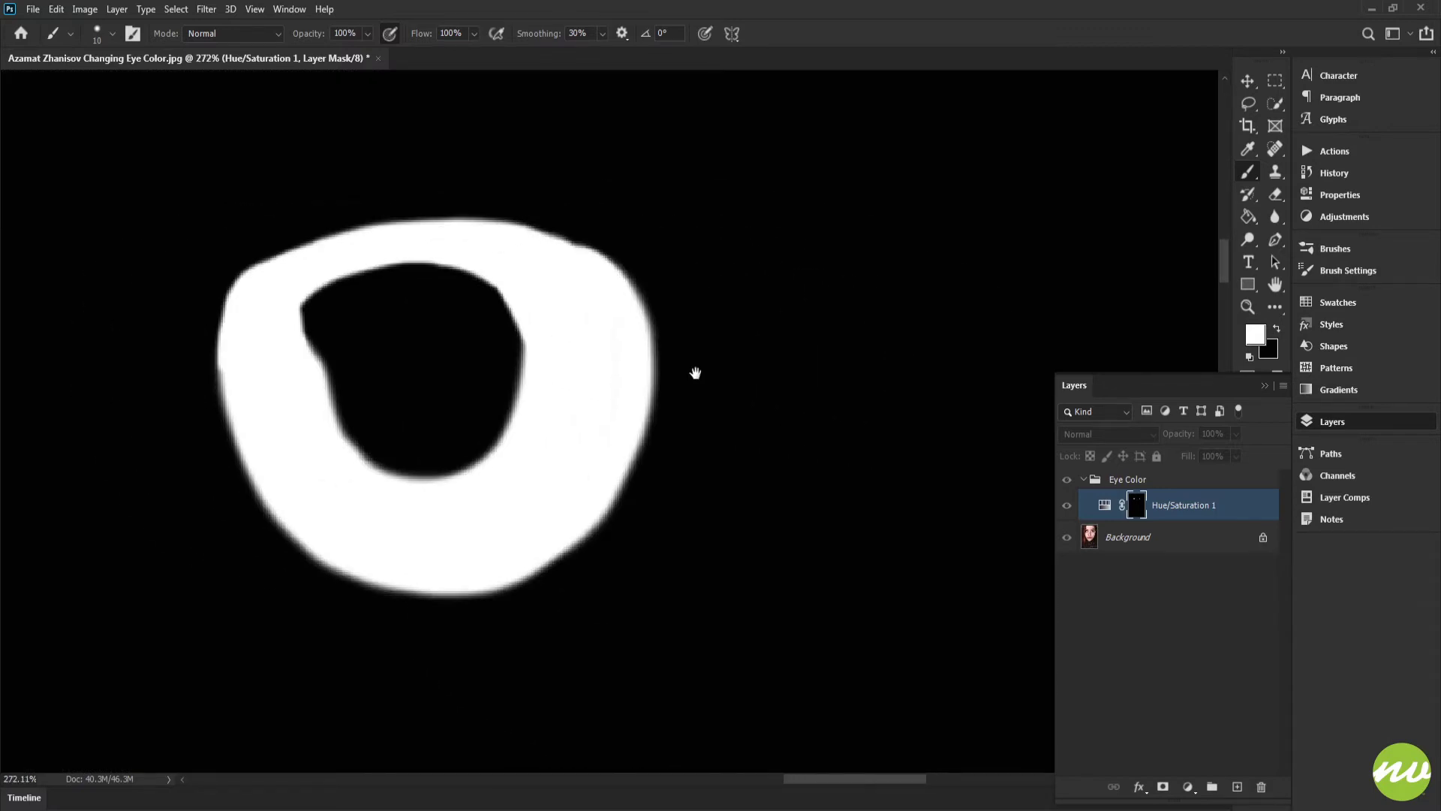
left_click_drag(595, 355, 611, 357)
scroll(612, 343, "up", 8)
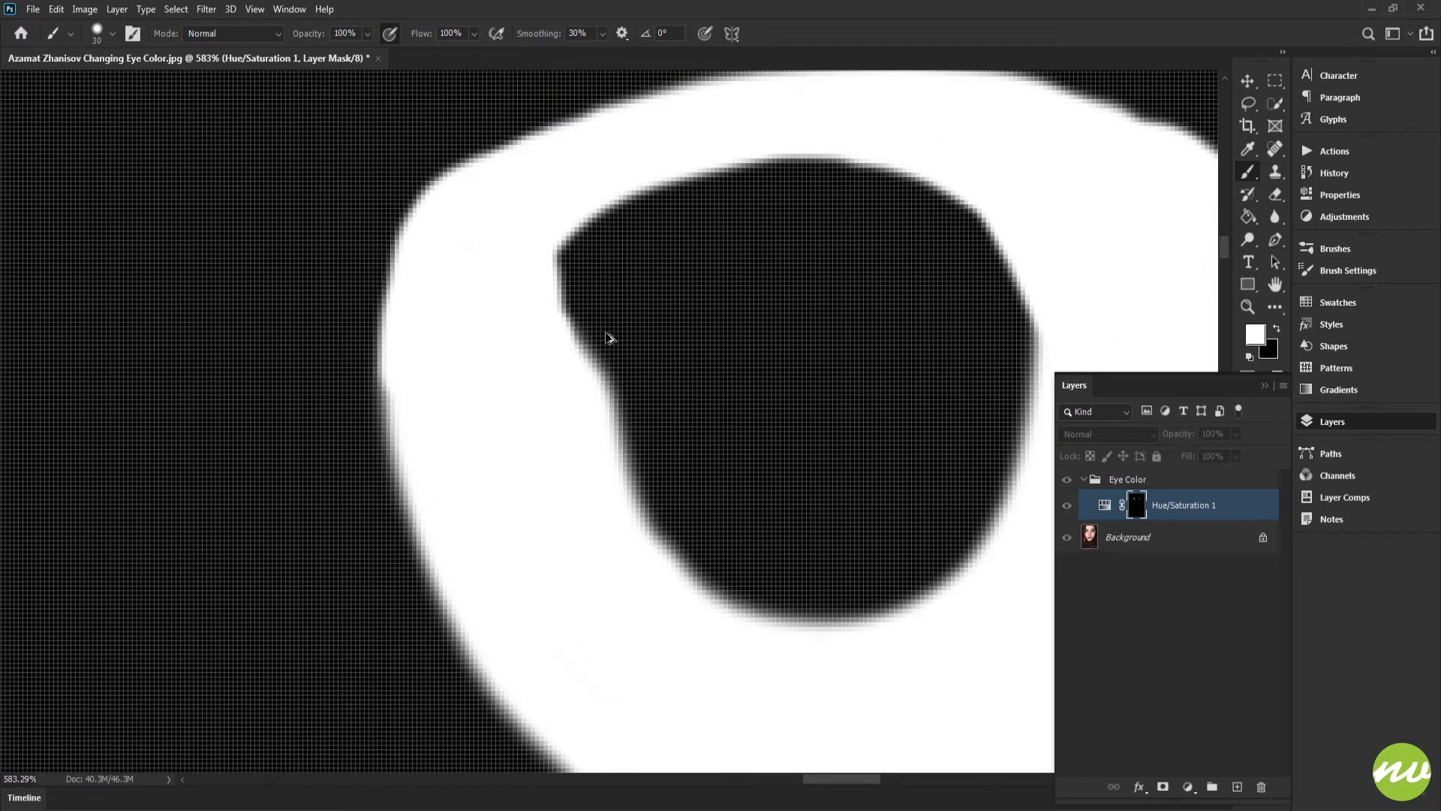
mouse_move(546, 220)
left_mouse_down()
mouse_move(539, 368)
mouse_move(634, 161)
mouse_move(688, 145)
mouse_move(566, 296)
mouse_move(572, 429)
left_mouse_up()
Step: Preview the mask as a red overlay on the eye, then return to viewing the mask alone
left_click(1138, 510, "alt")
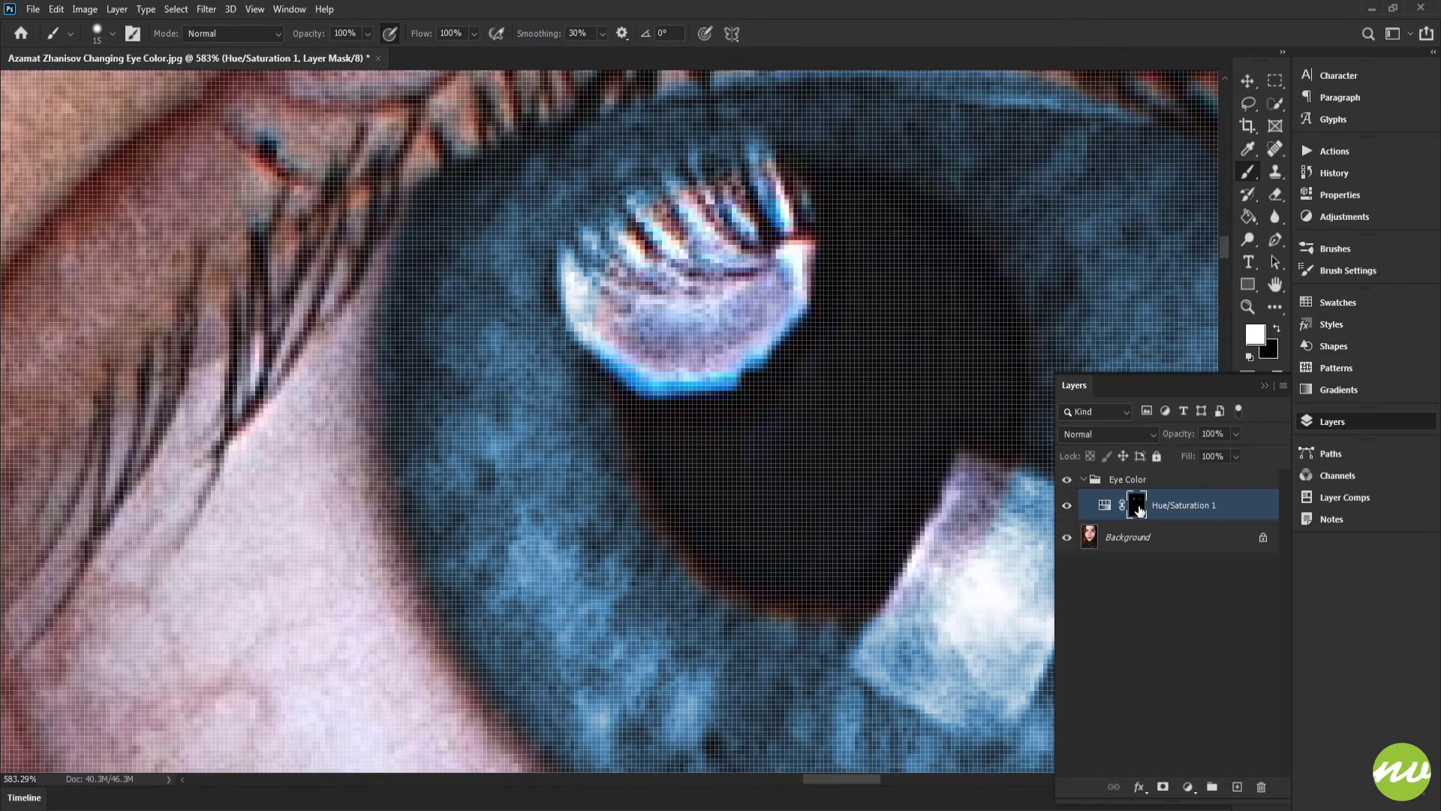
key("x")
key("backslash")
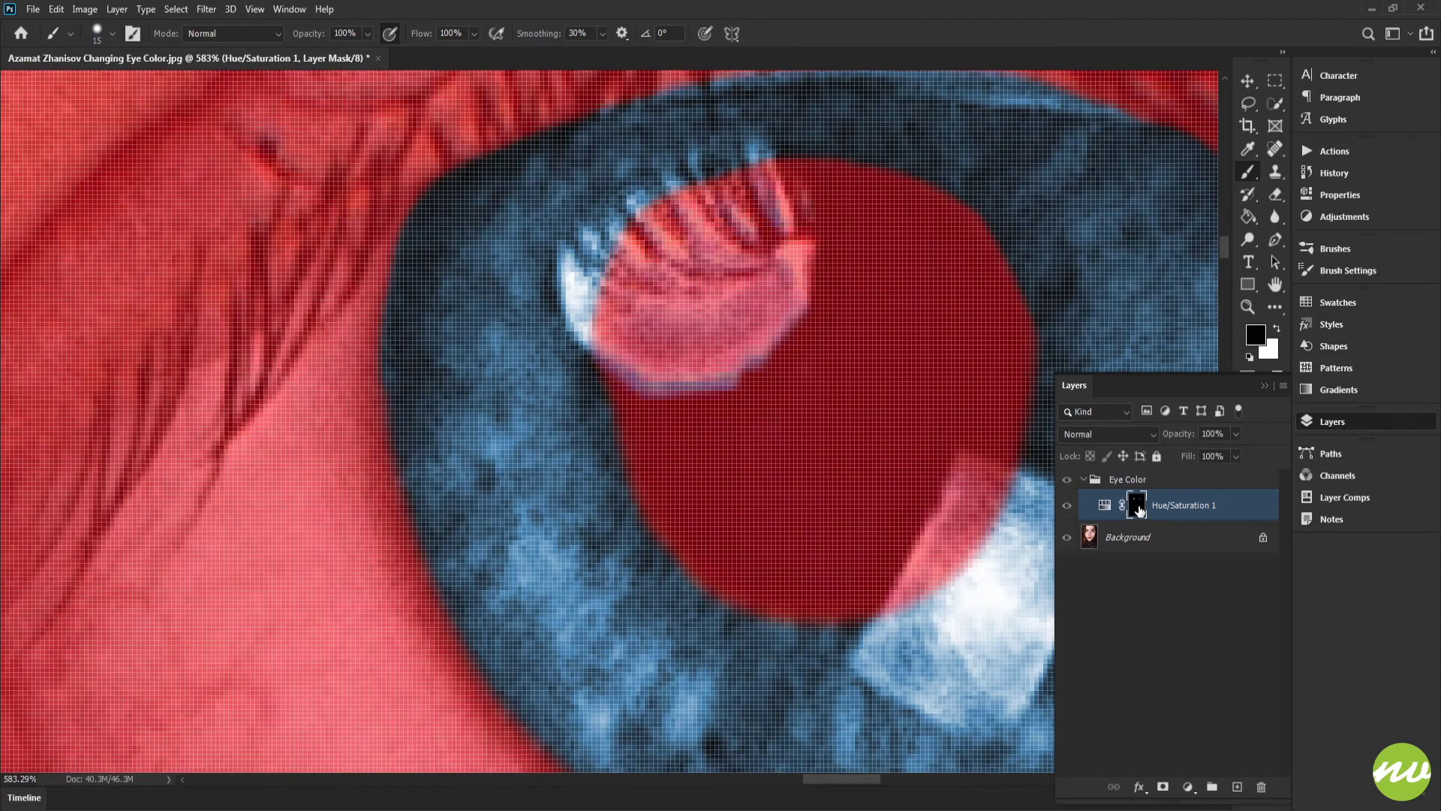
key("backslash")
key("x")
left_click(1137, 506, "alt")
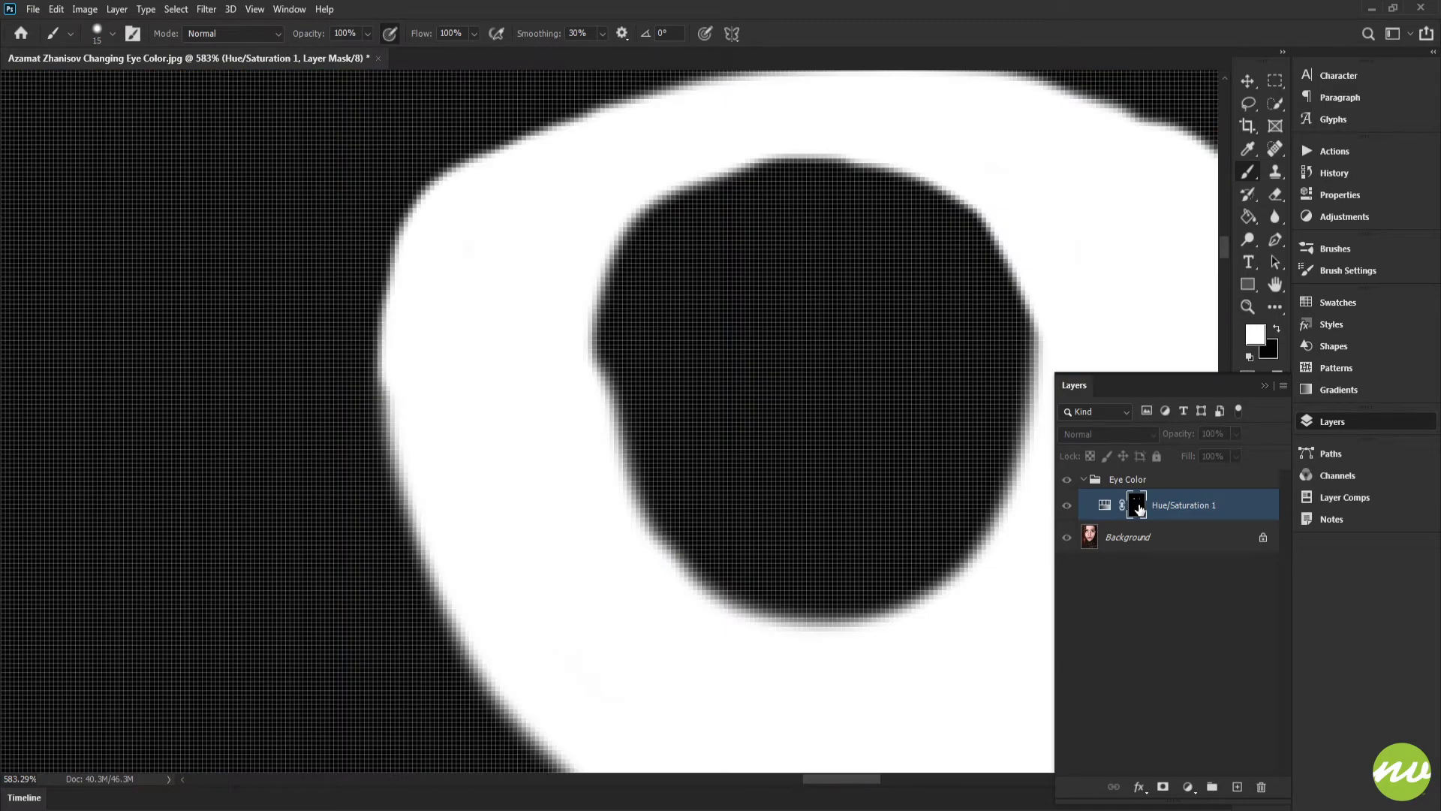
Step: Paint another pass along the mask's inner edge beside the pupil
mouse_move(689, 142)
left_mouse_down()
mouse_move(601, 231)
mouse_move(578, 369)
left_mouse_up()
scroll(570, 439, "down", 5)
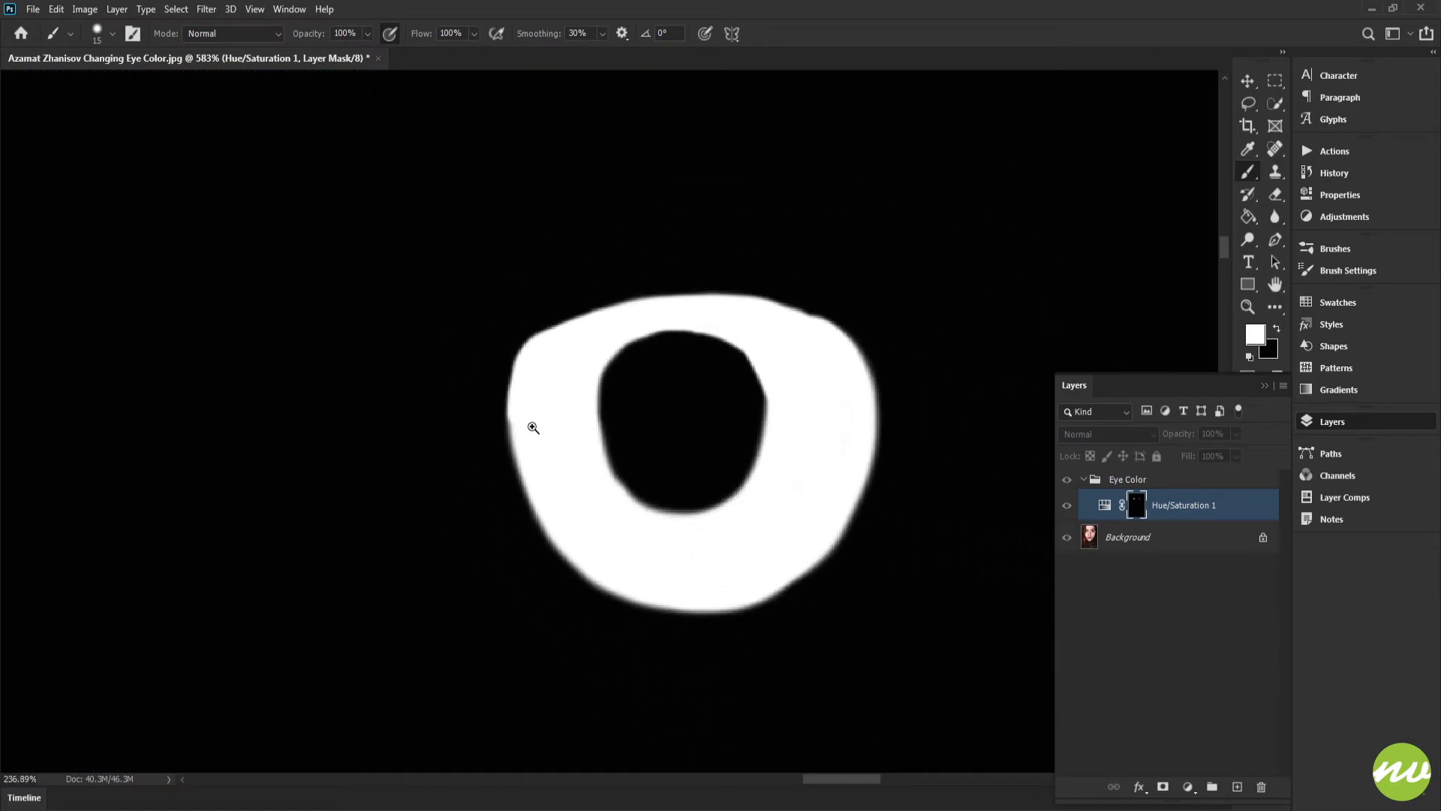
key("h")
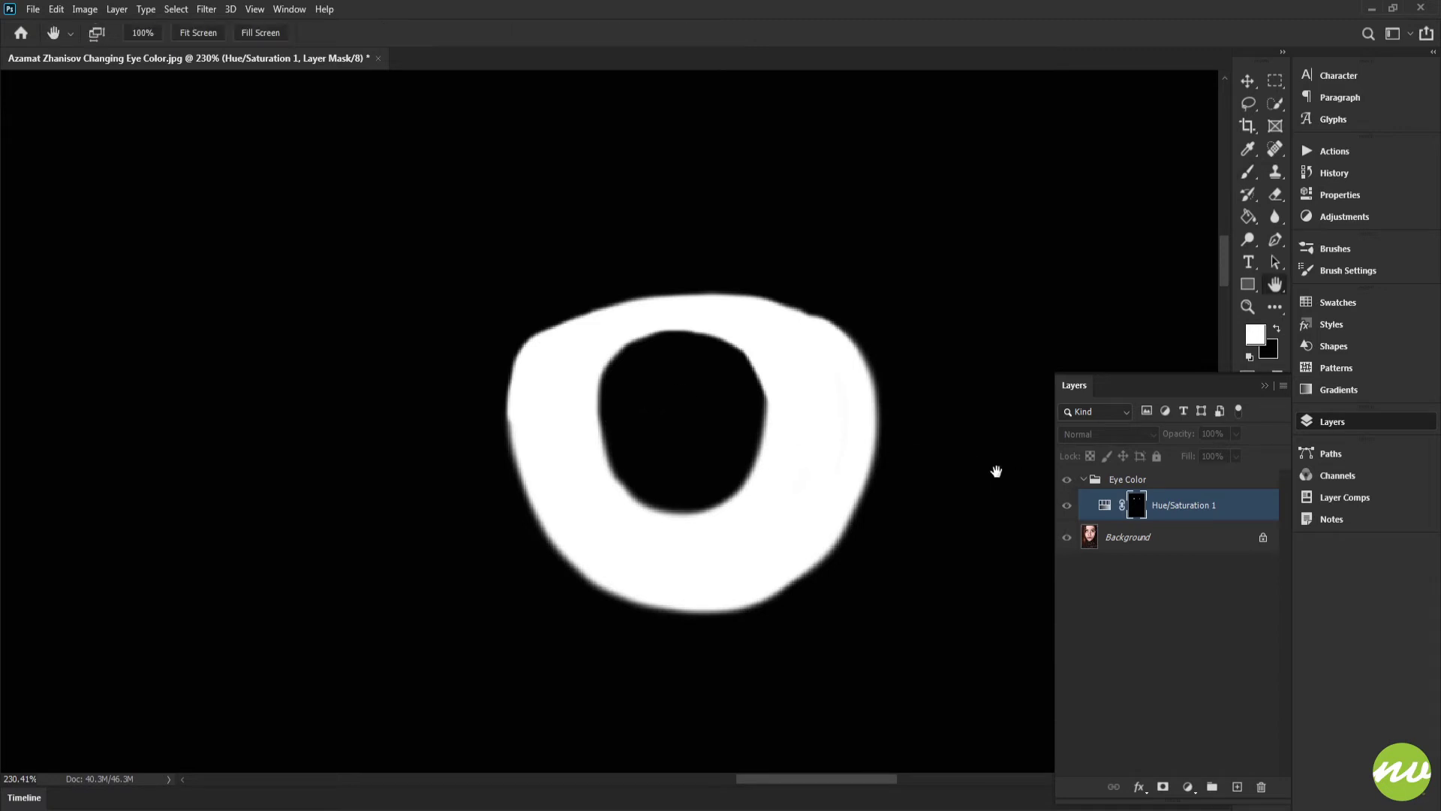
scroll(833, 409, "up", 3)
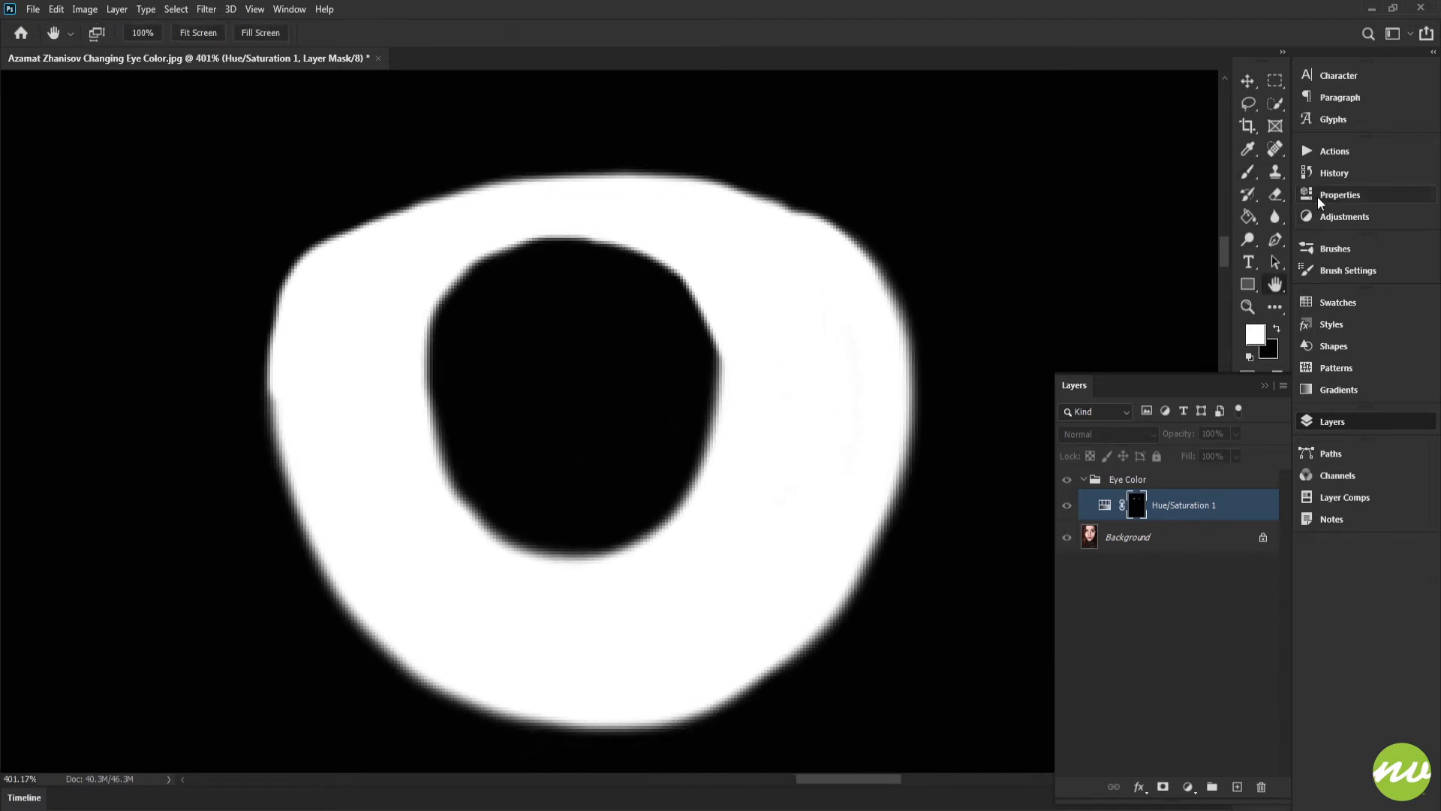
Step: Feather the layer mask by 1.5 px and reopen the Layers panel
left_click(1338, 199)
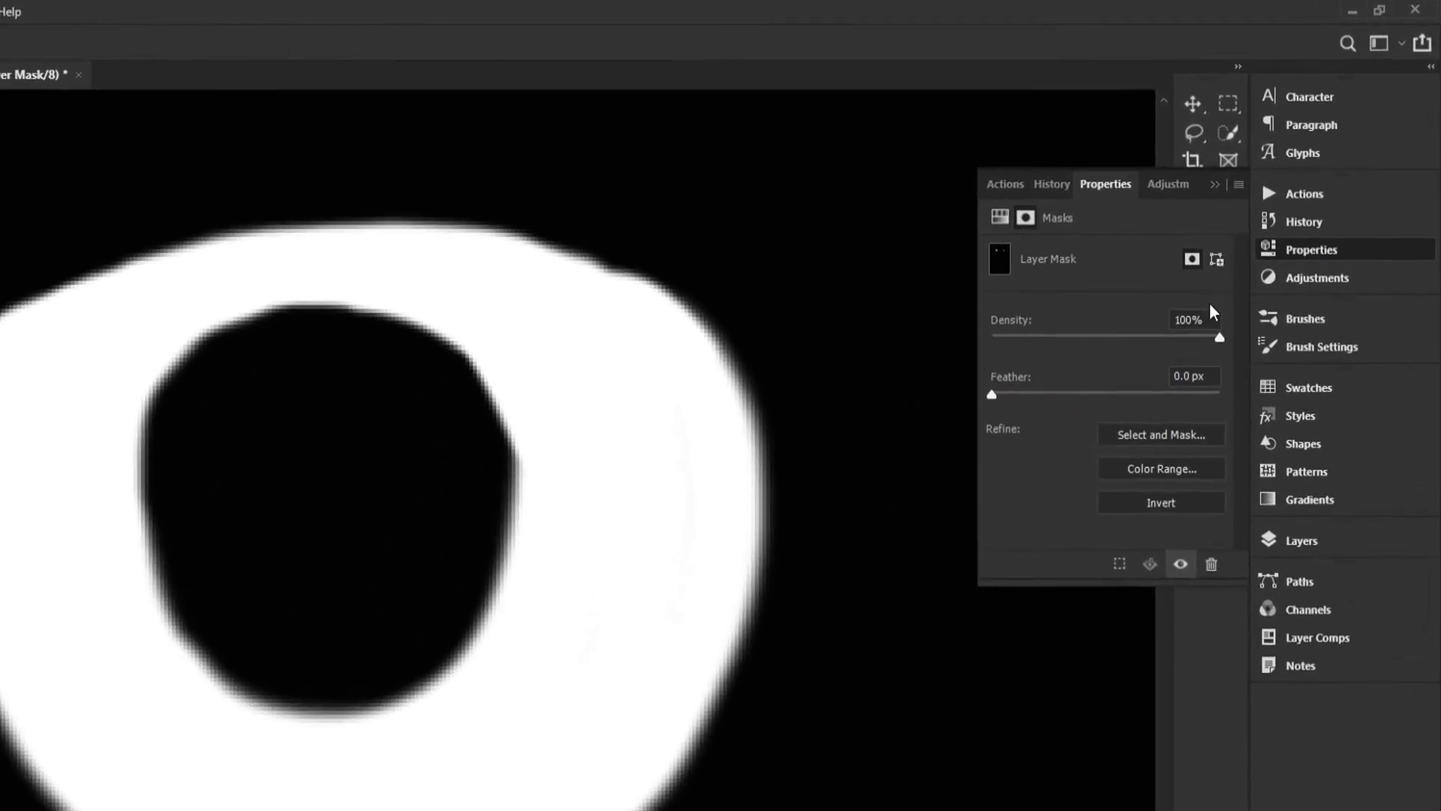
left_click_drag(717, 436, 723, 455)
left_click_drag(651, 655, 678, 483)
left_click_drag(983, 407, 998, 400)
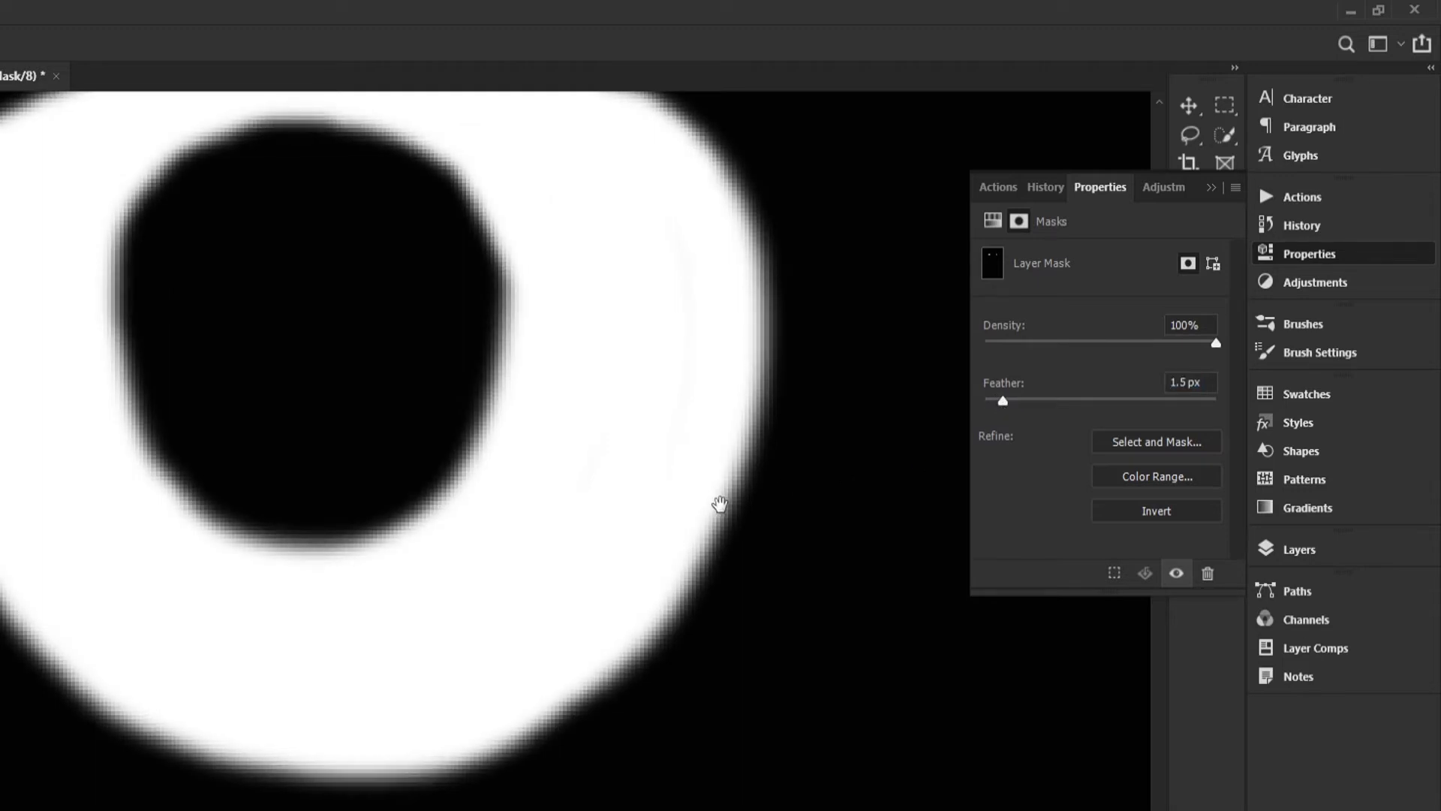
left_click_drag(720, 506, 776, 577)
left_click(1280, 550)
left_click_drag(511, 470, 719, 568)
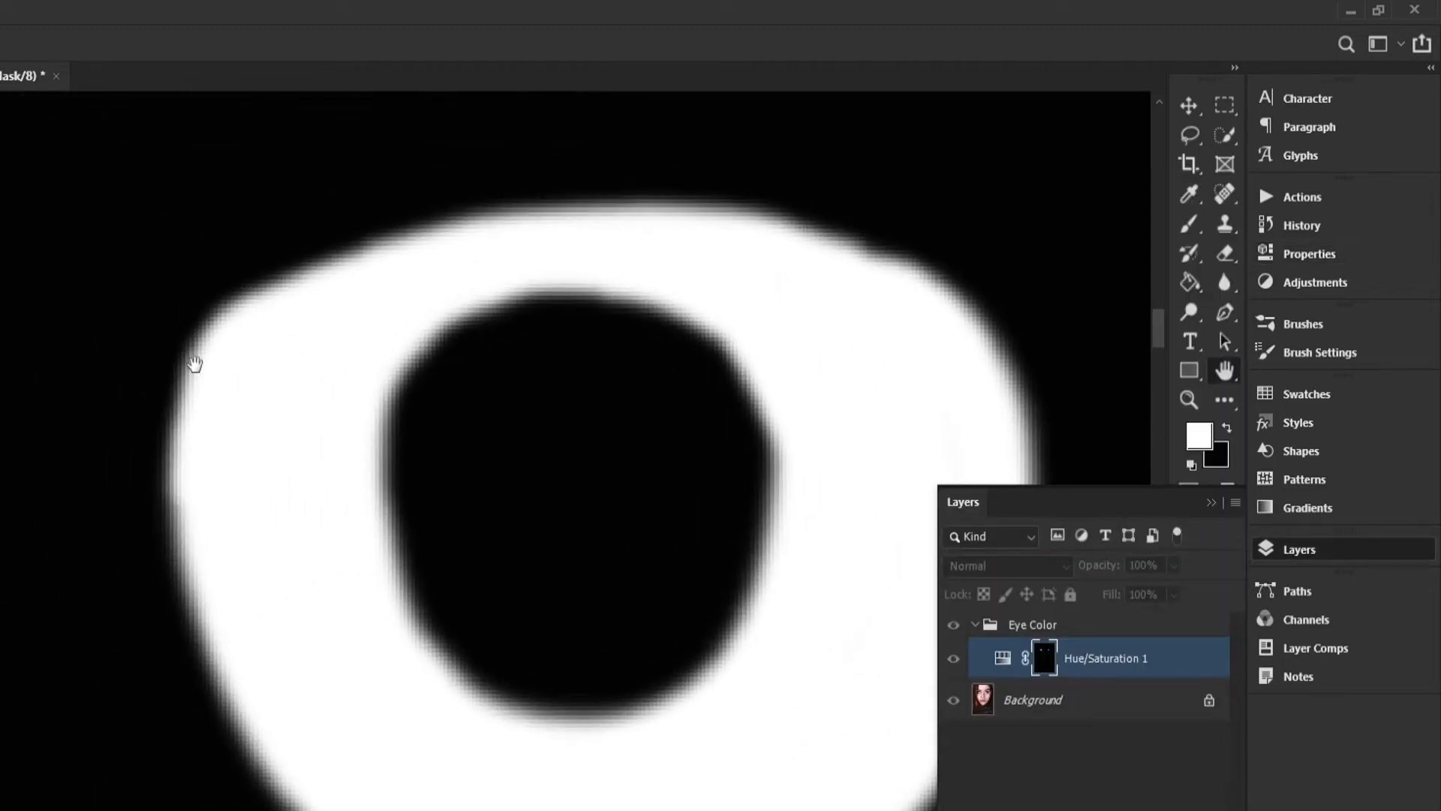
left_click_drag(196, 363, 355, 429)
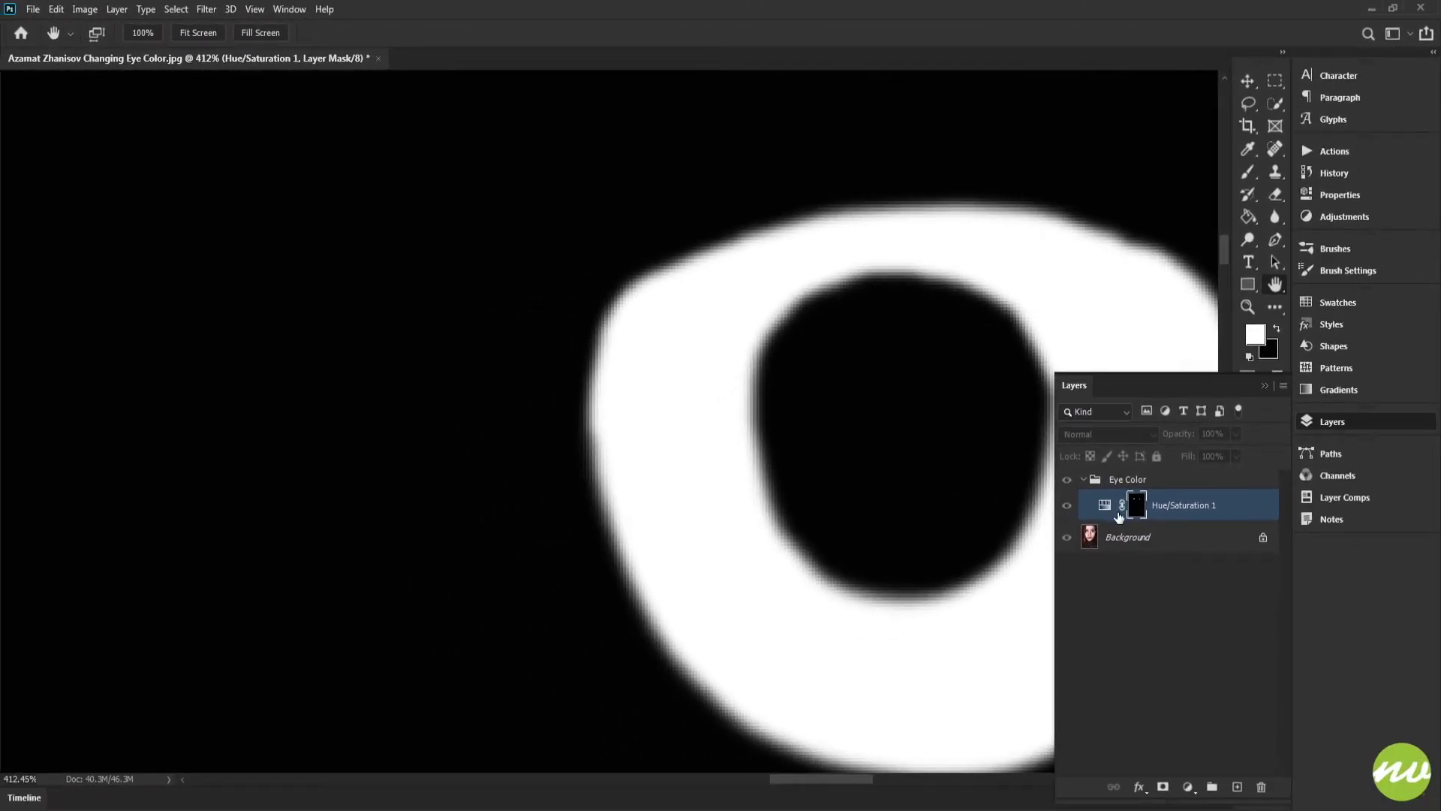
Step: Inspect the recolored eyes in the whole image and close up, toggling the mask view on and off
left_click(1104, 505)
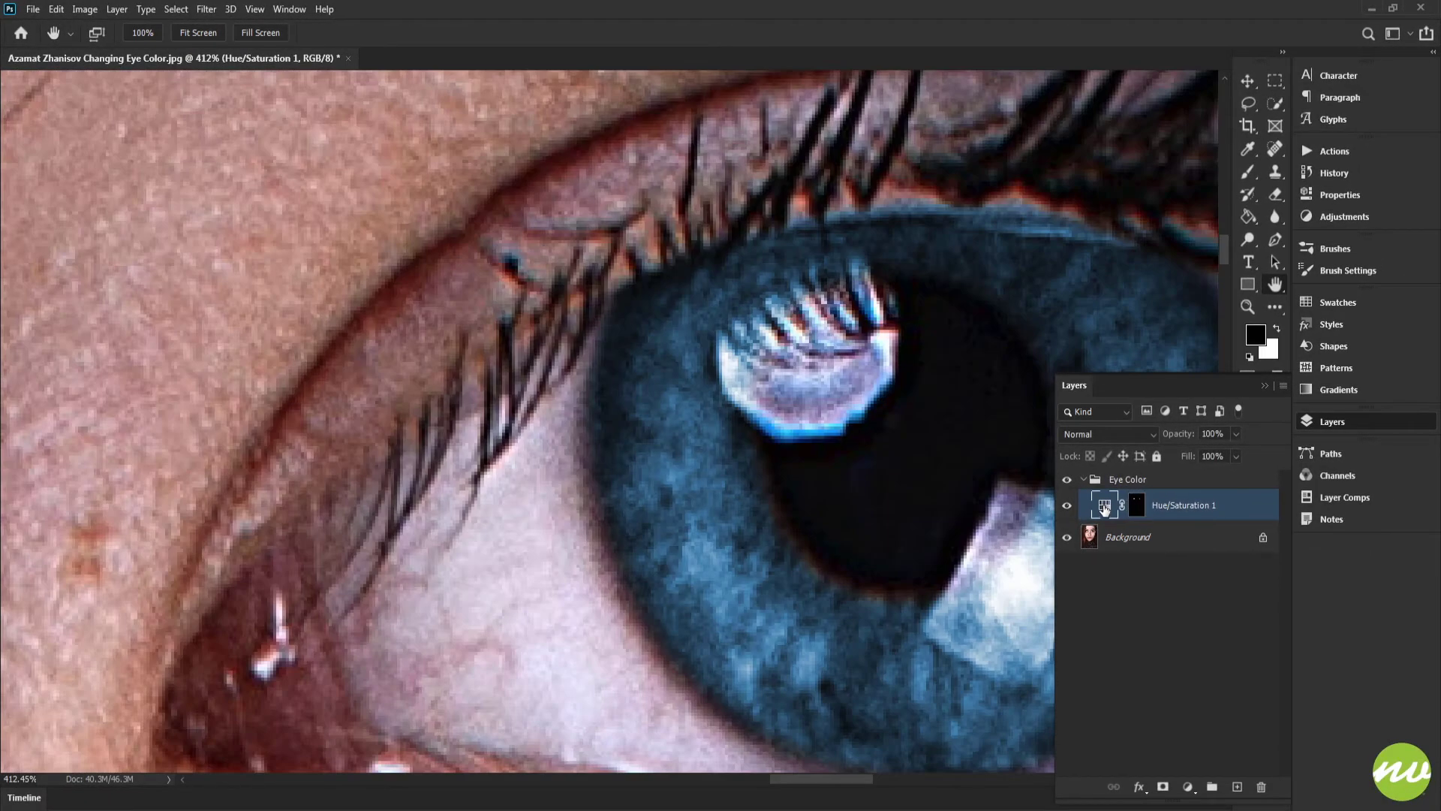
left_click_drag(698, 332, 668, 282)
left_click(196, 34)
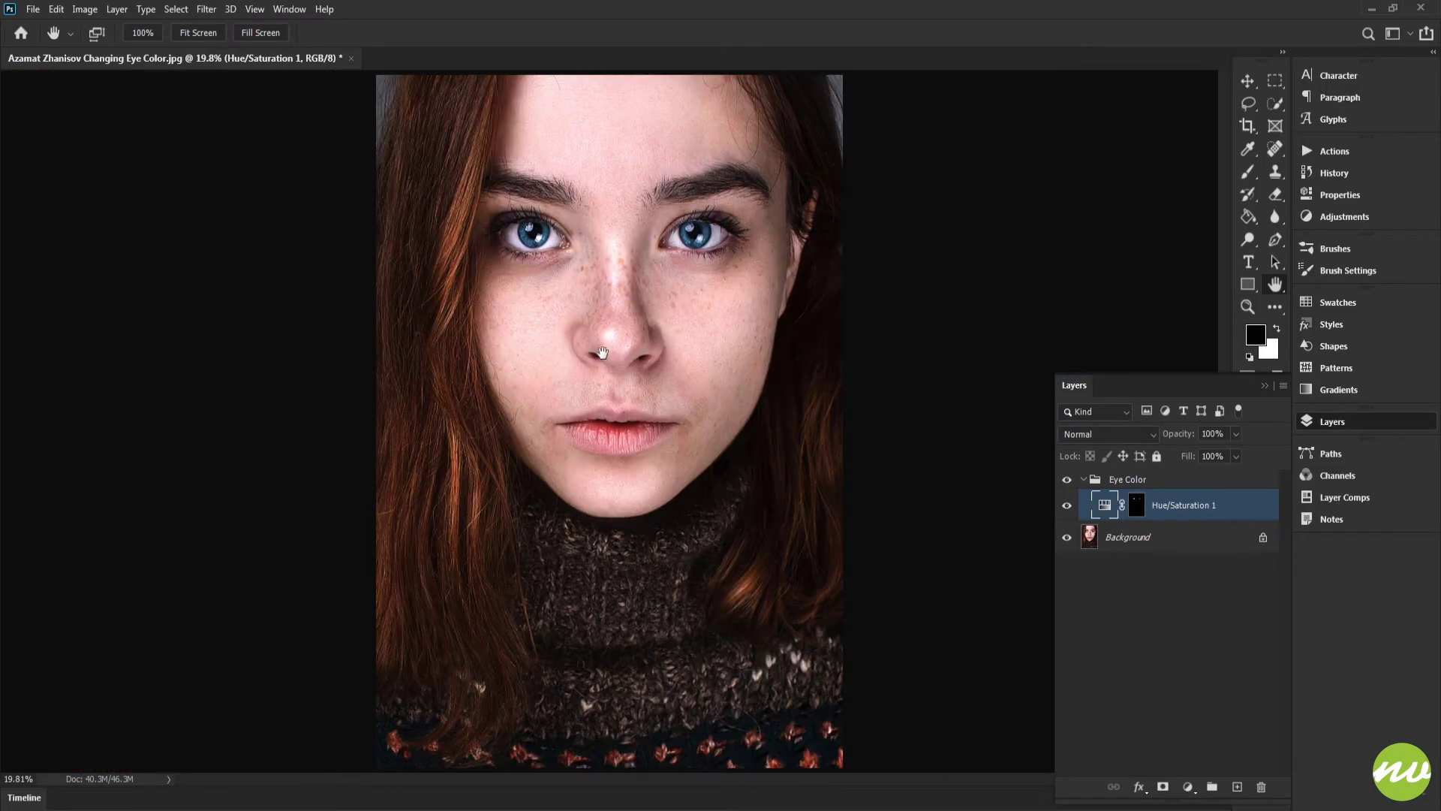
scroll(720, 239, "up", 5)
left_click_drag(720, 238, 807, 284)
left_click(1135, 506, "alt")
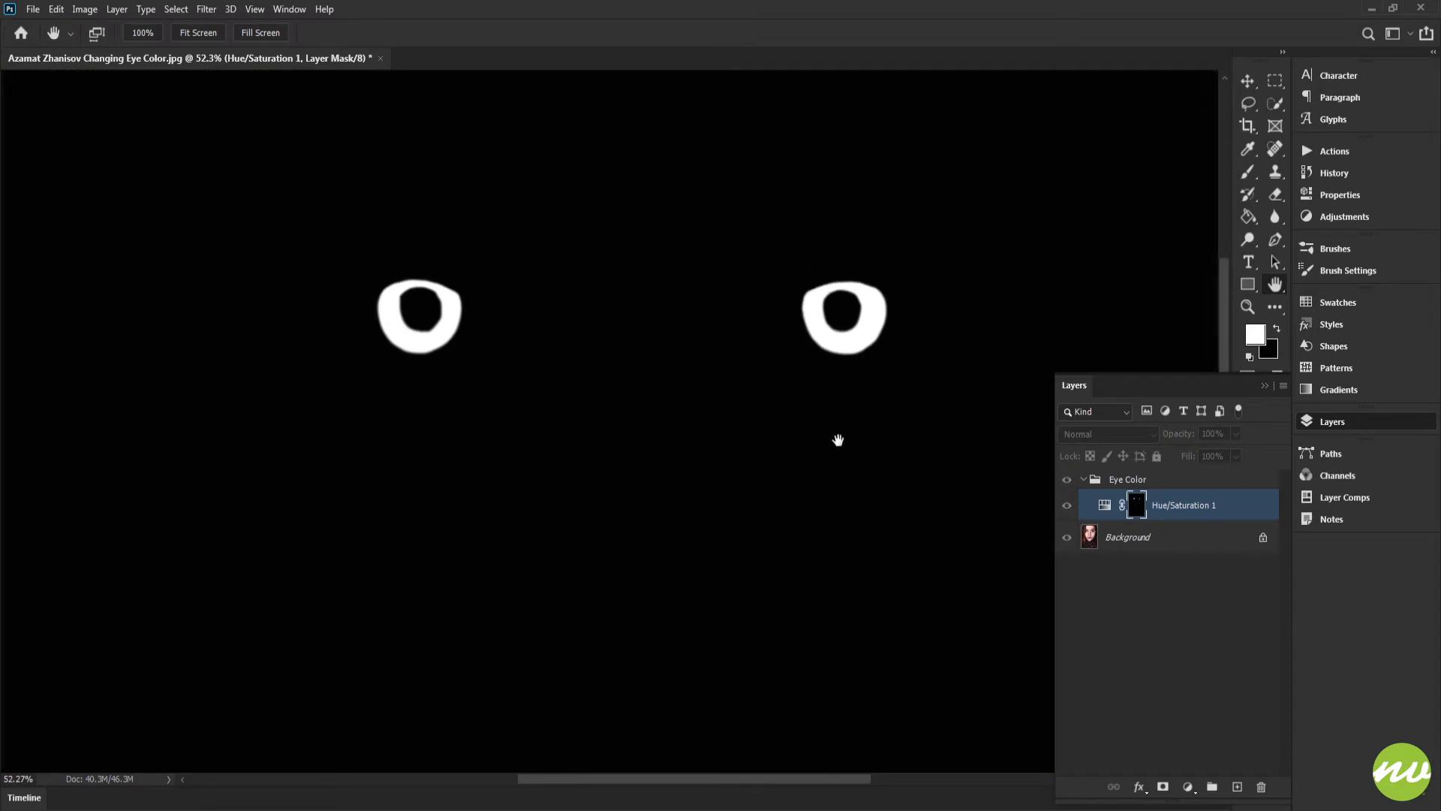
left_click(1138, 507, "alt")
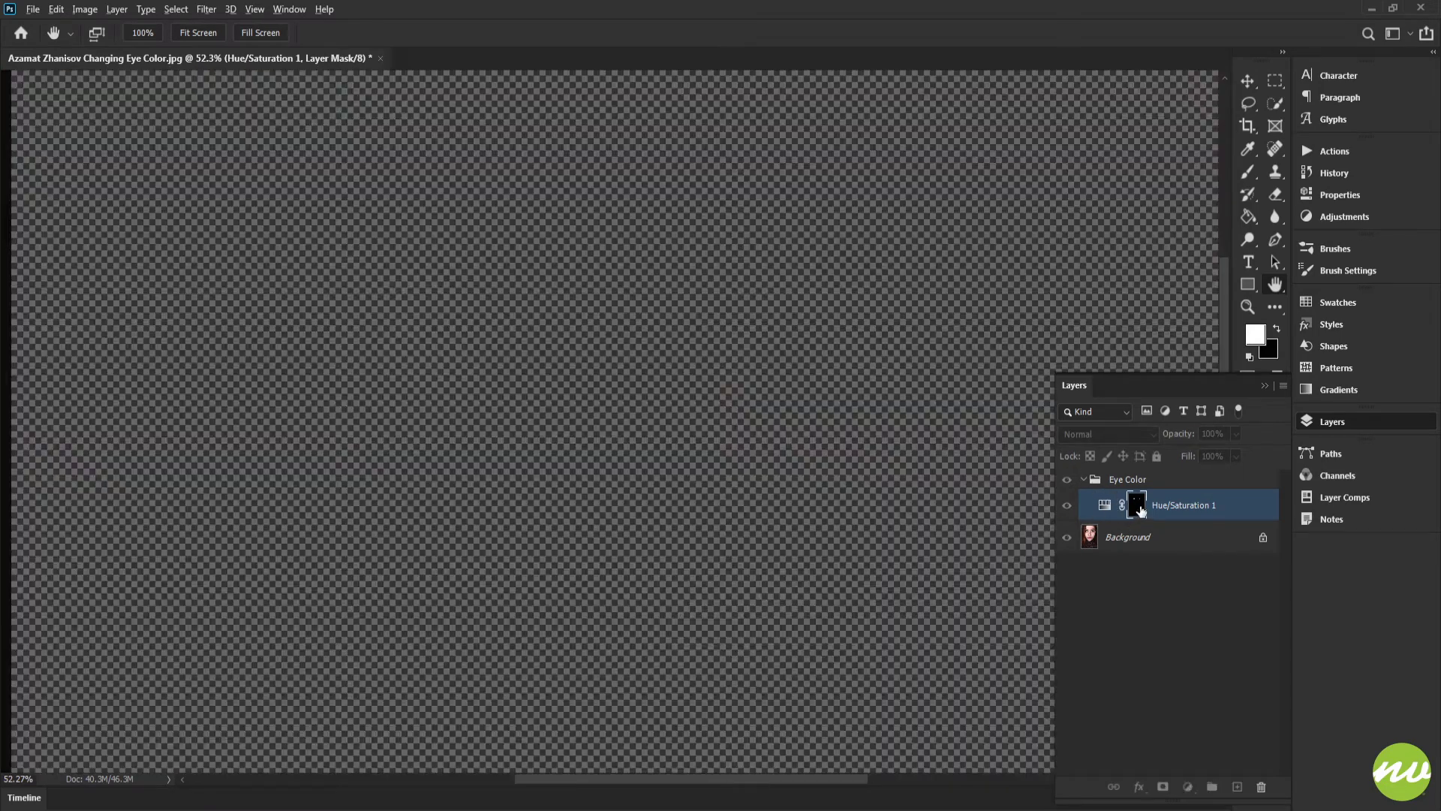
left_click_drag(805, 356, 788, 319)
left_click_drag(831, 414, 827, 386)
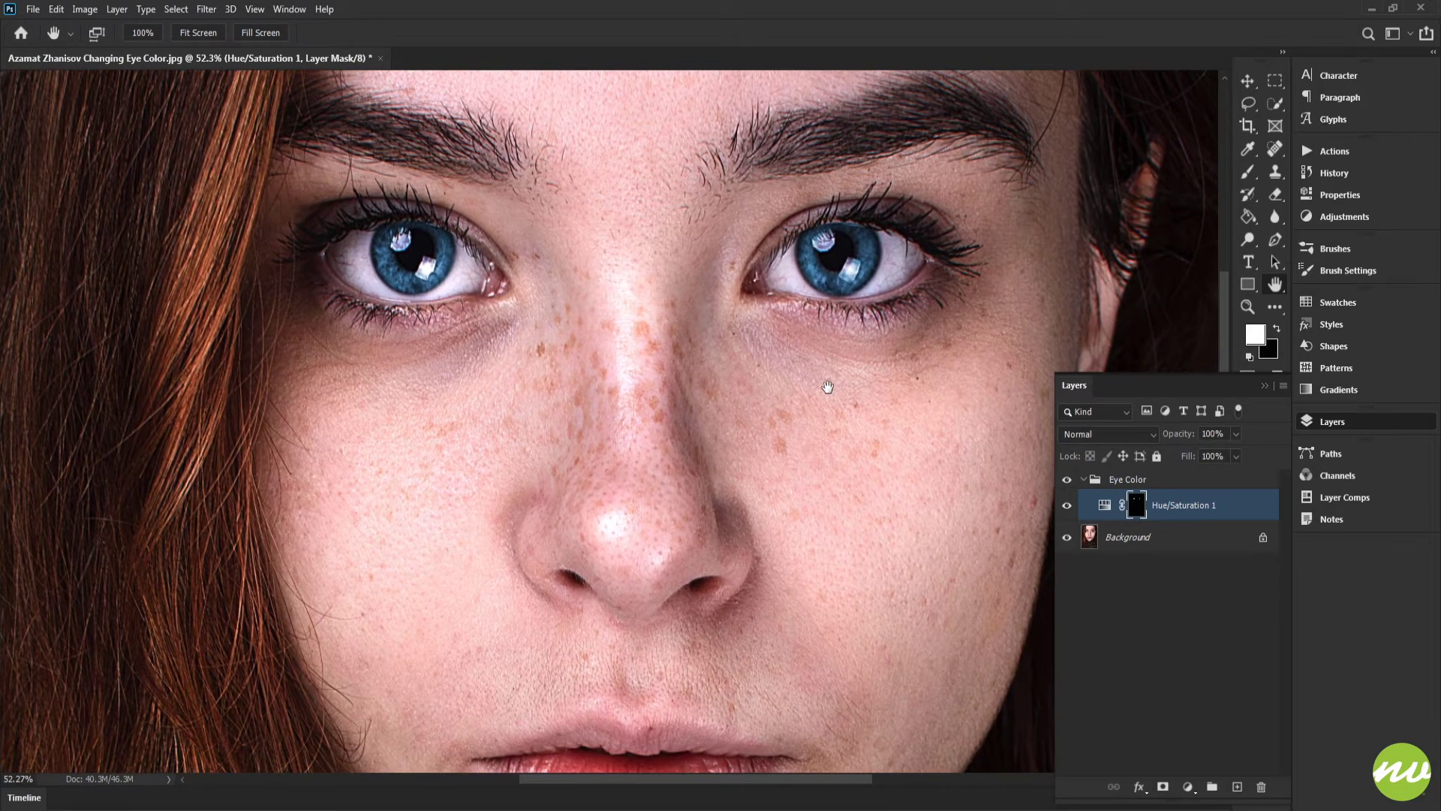
left_click_drag(344, 204, 354, 150)
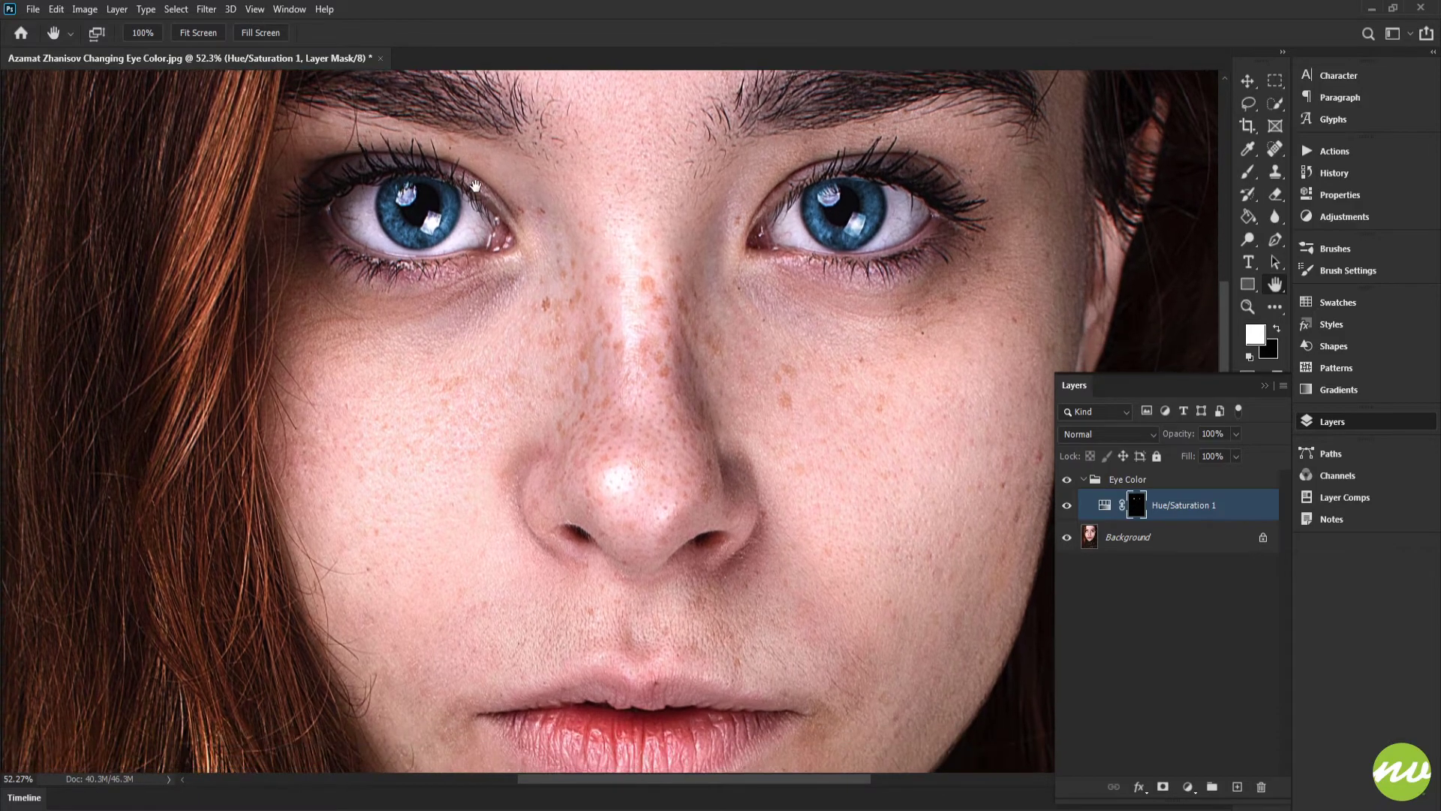
left_click_drag(521, 199, 668, 311)
left_click_drag(526, 290, 757, 343)
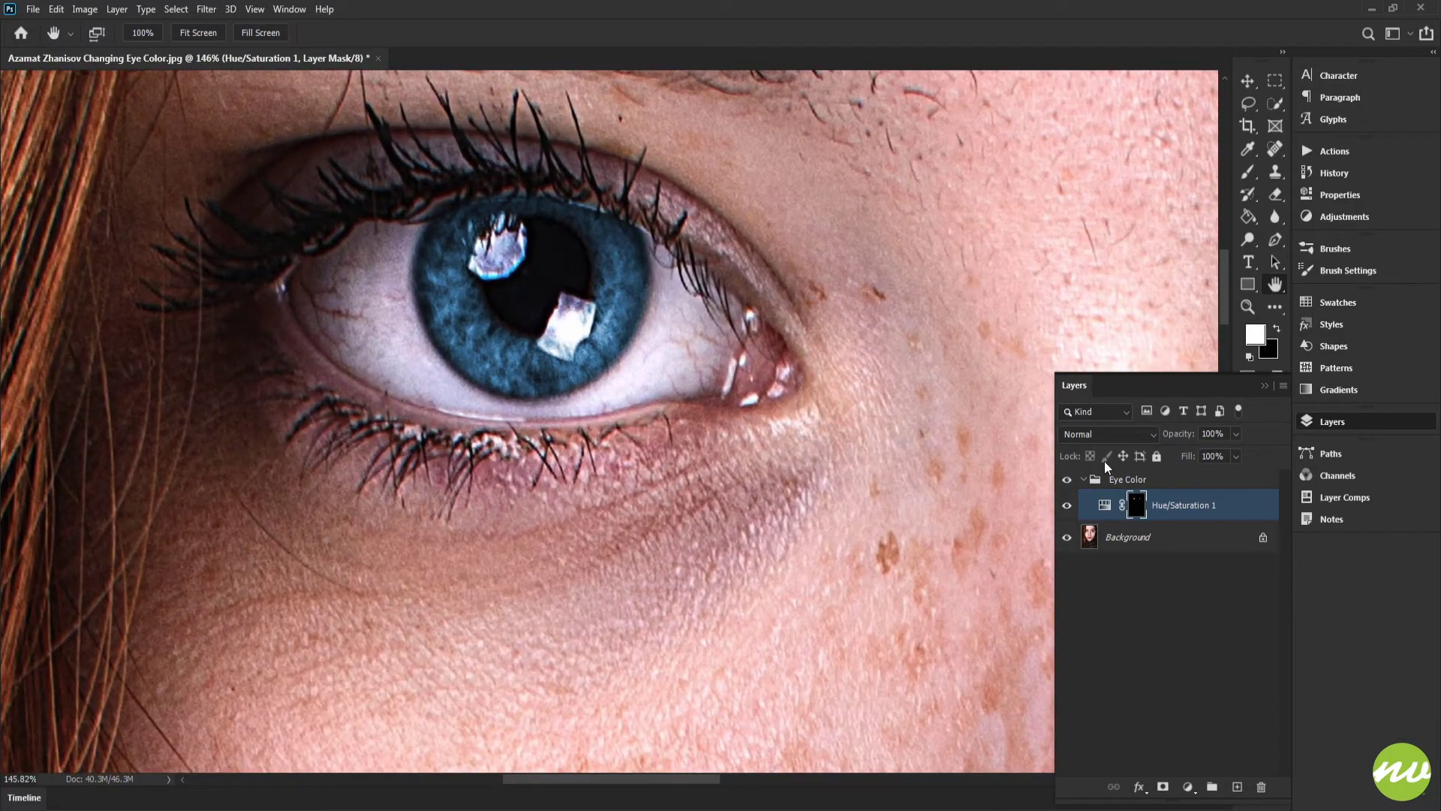
Step: Set the Hue/Saturation layer's blend mode to Color, zooming in on the eye to compare
left_click(1083, 441)
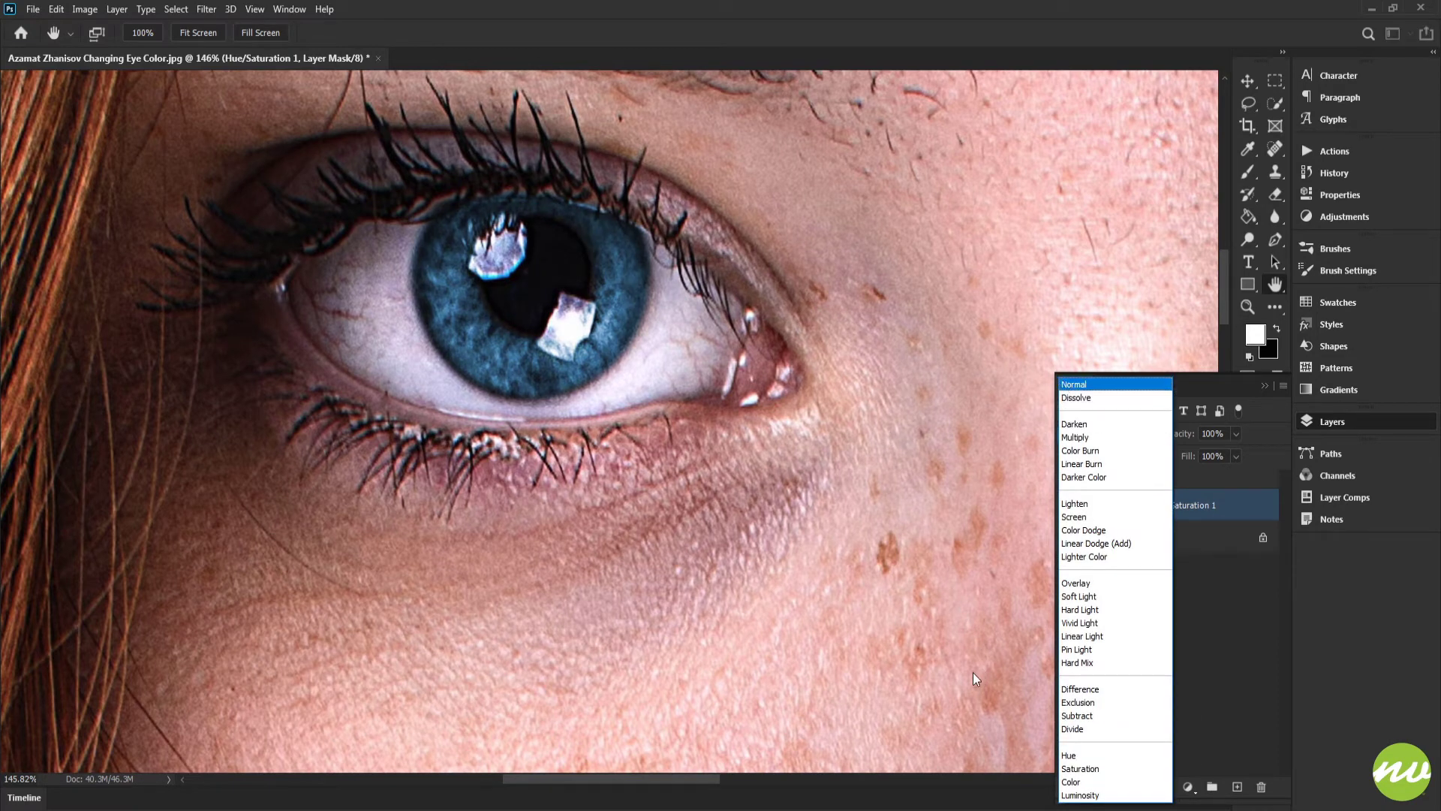
left_click(769, 482)
left_click_drag(769, 481, 525, 525)
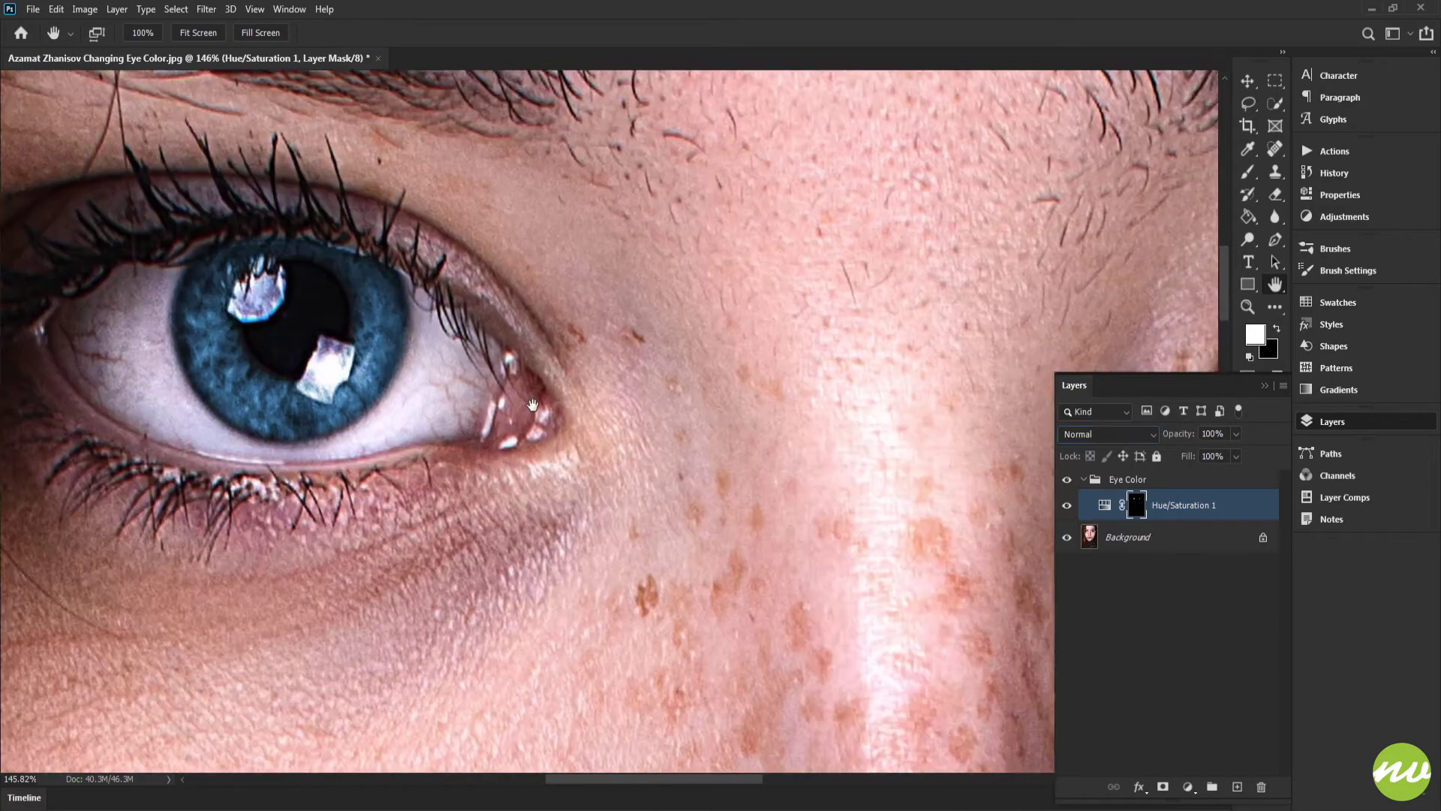
left_click_drag(1051, 421, 493, 421)
left_click_drag(698, 408, 578, 391)
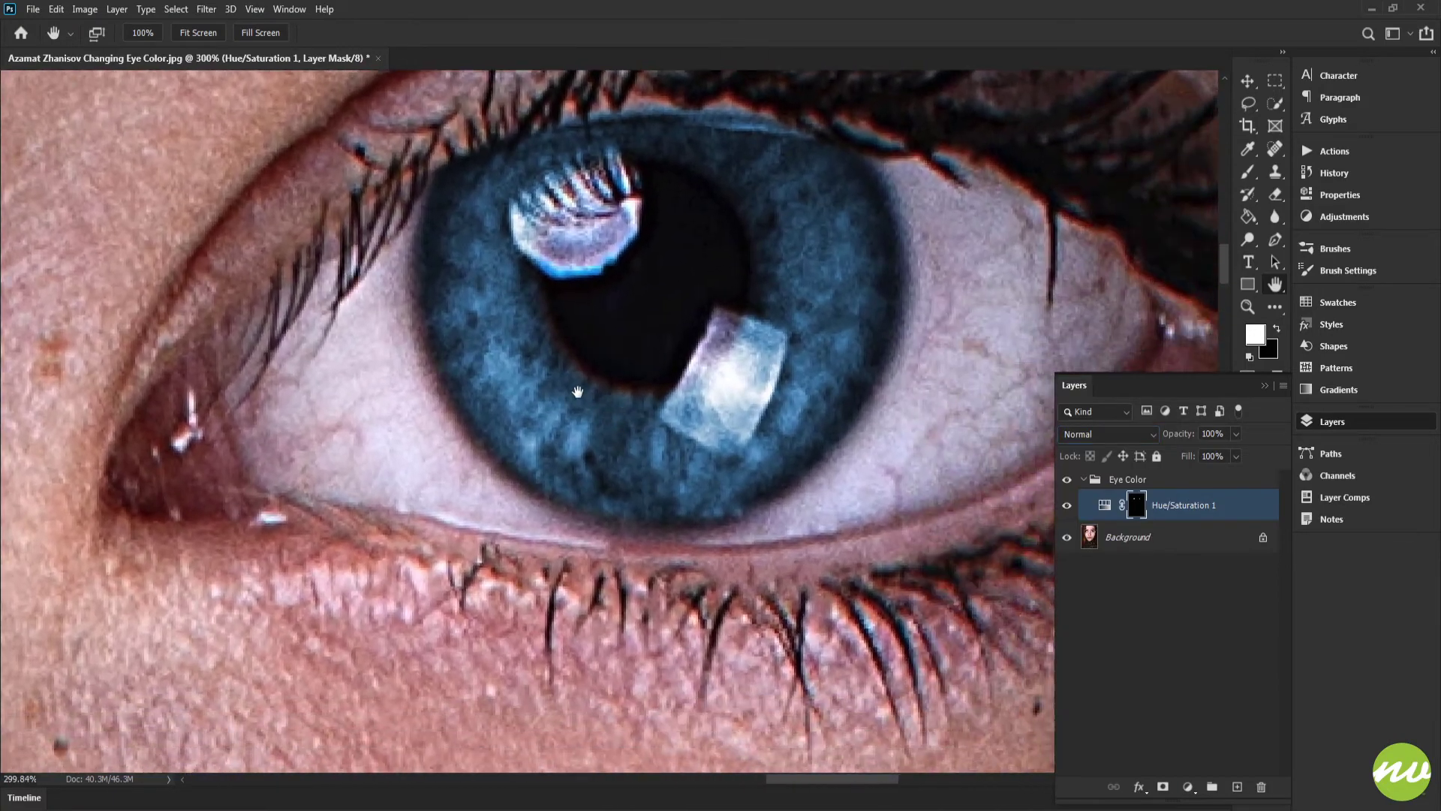
left_click_drag(816, 455, 747, 420)
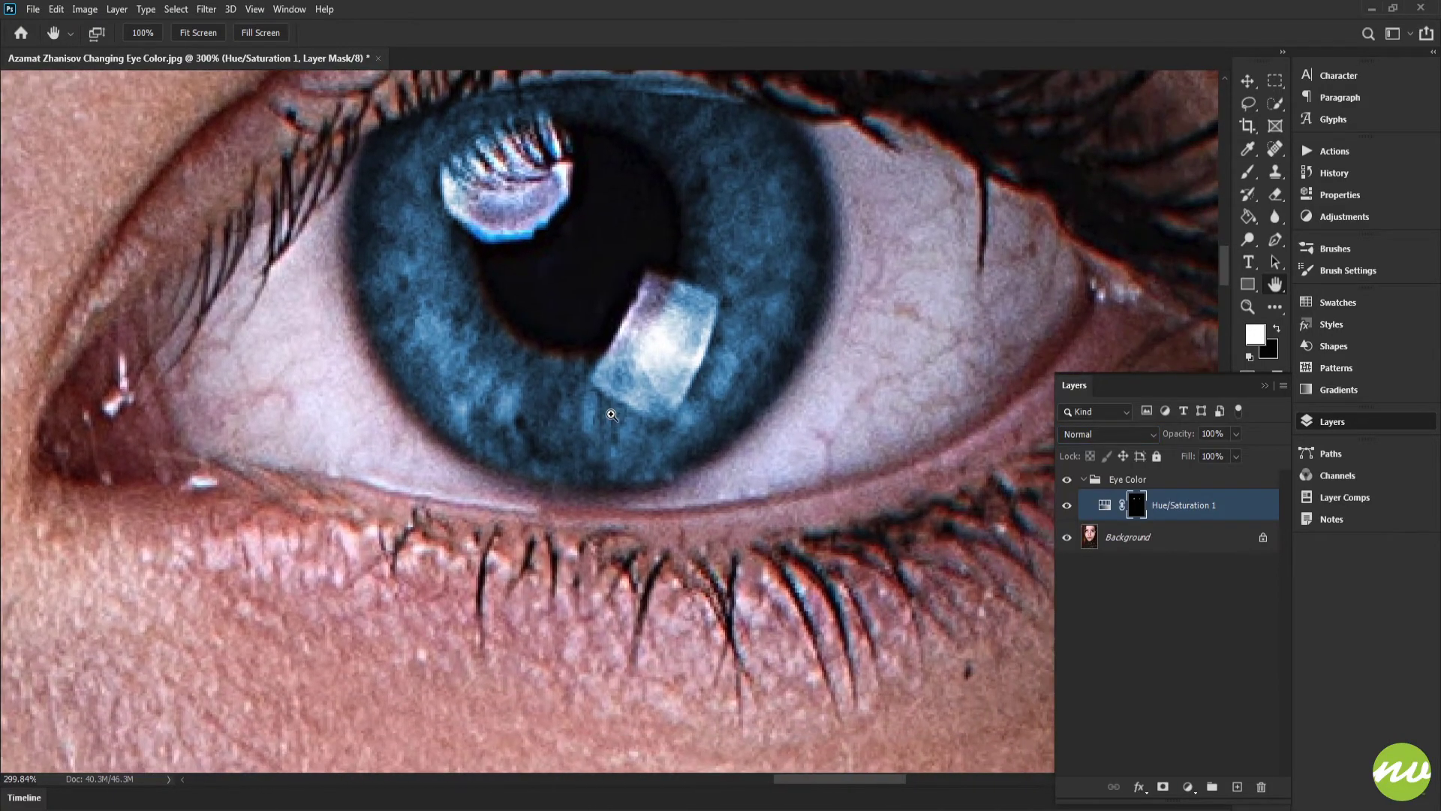
left_click_drag(629, 433, 697, 440)
left_click(1079, 439)
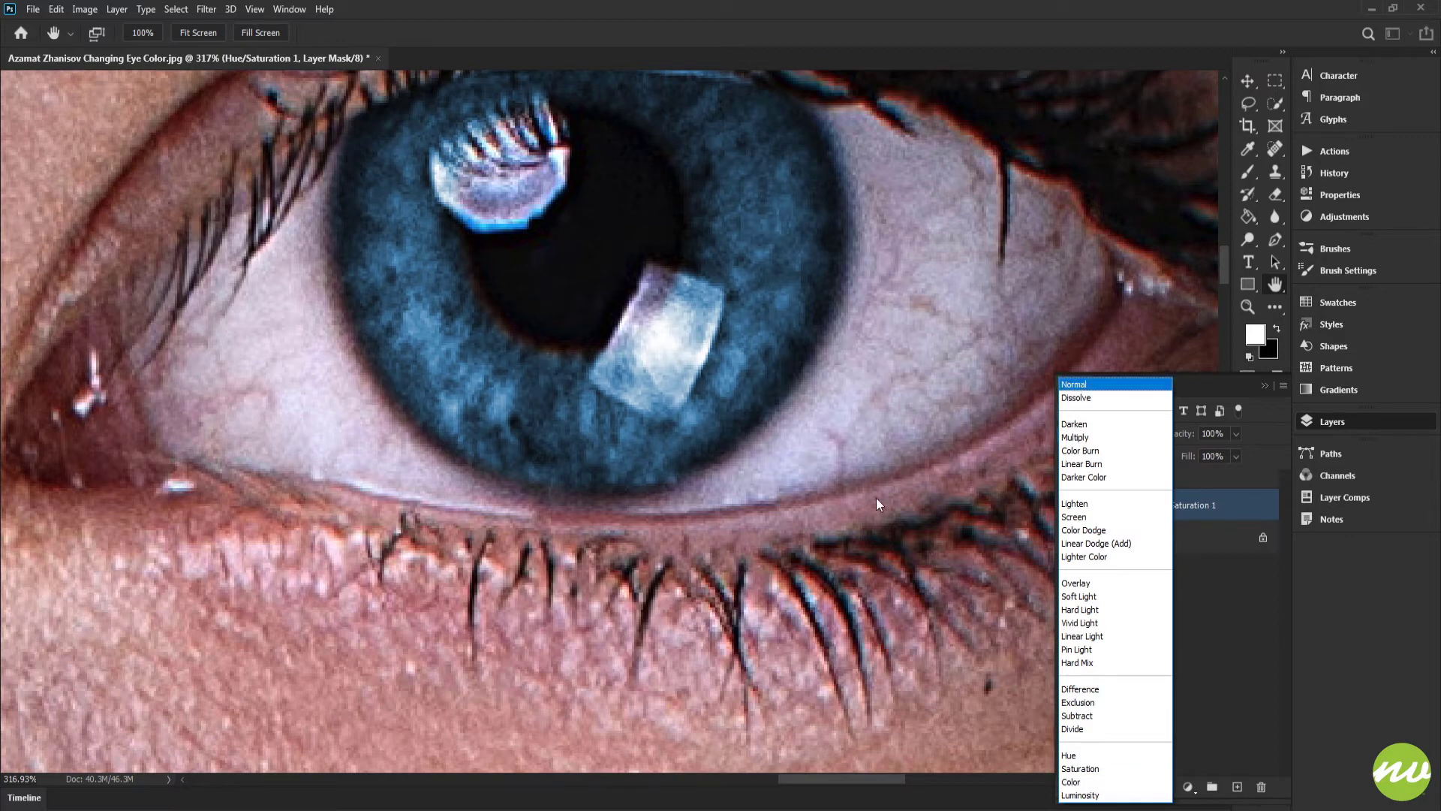
left_click(1071, 782)
Step: Examine both recolored eyes in the full image and close up with the Color blend mode applied
left_click_drag(699, 395, 927, 485)
scroll(751, 405, "down", 3)
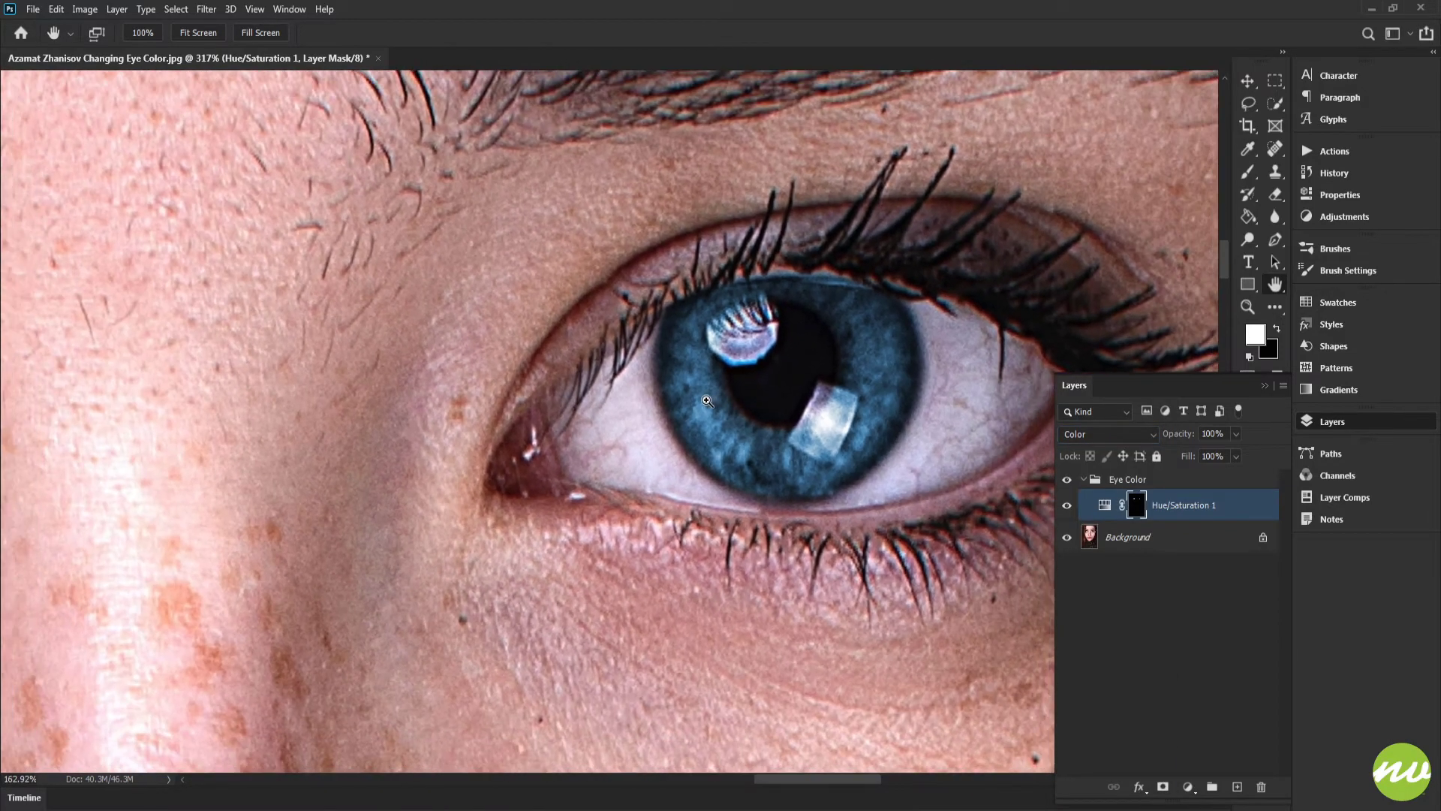
key("ctrl+0")
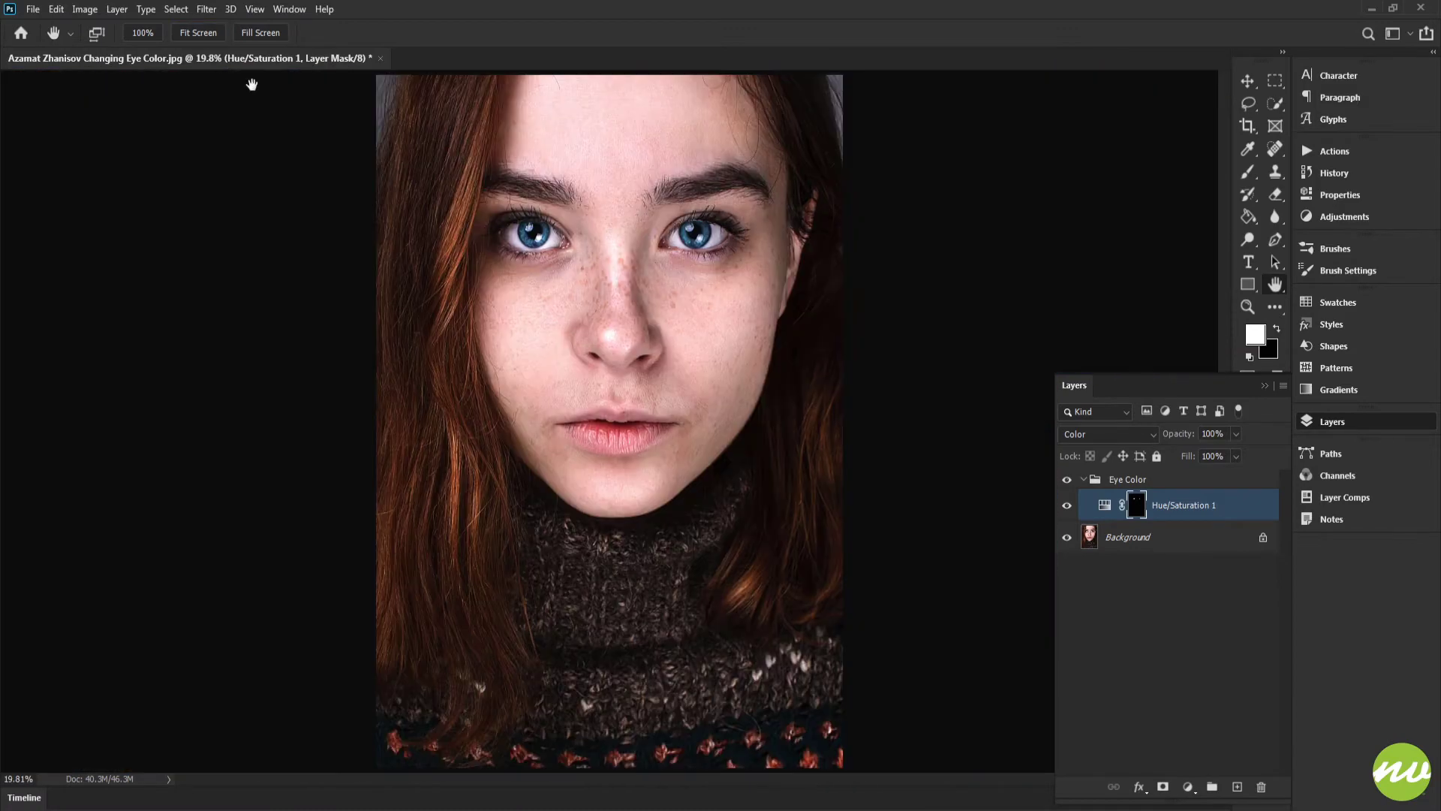
left_click_drag(542, 237, 647, 403)
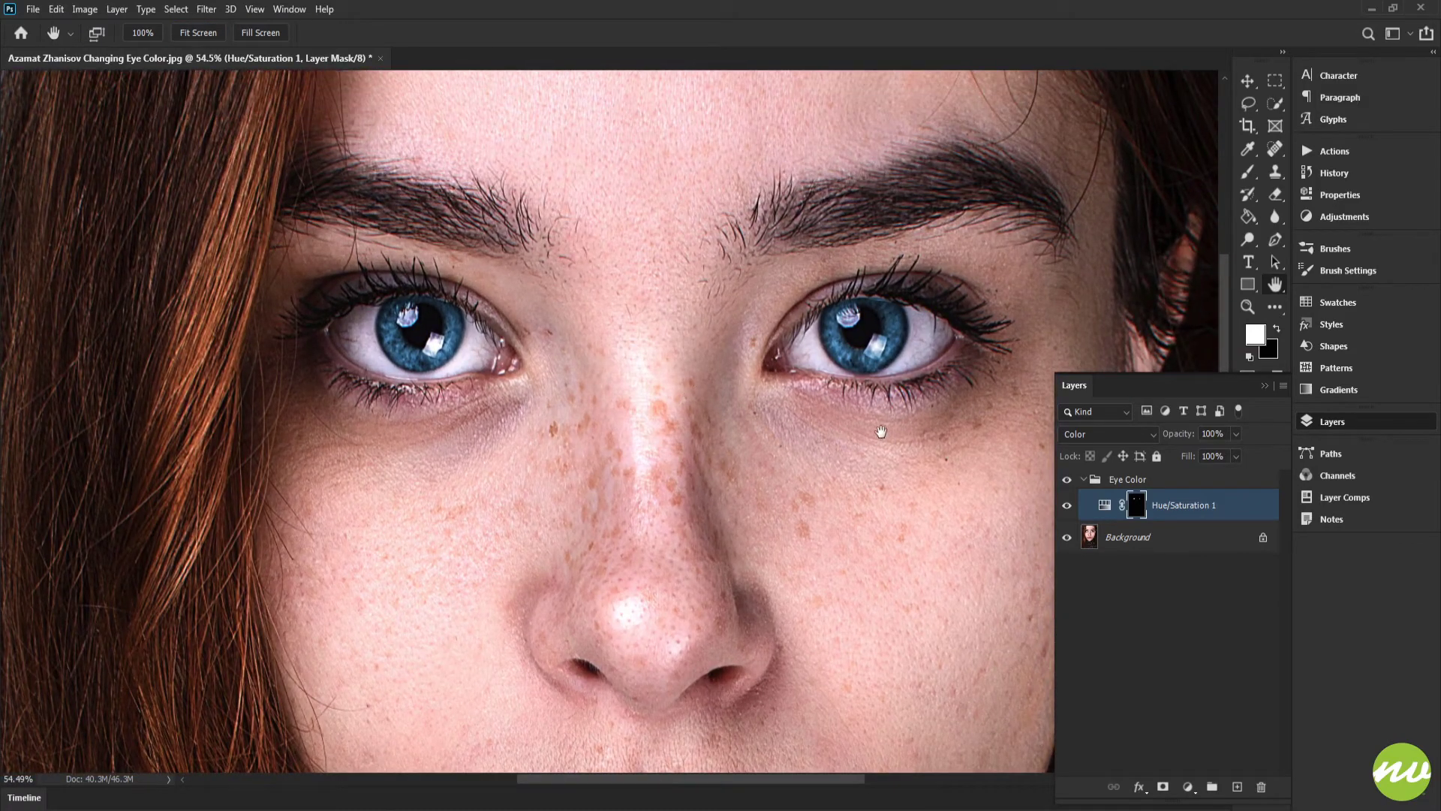
left_click_drag(834, 409, 945, 407)
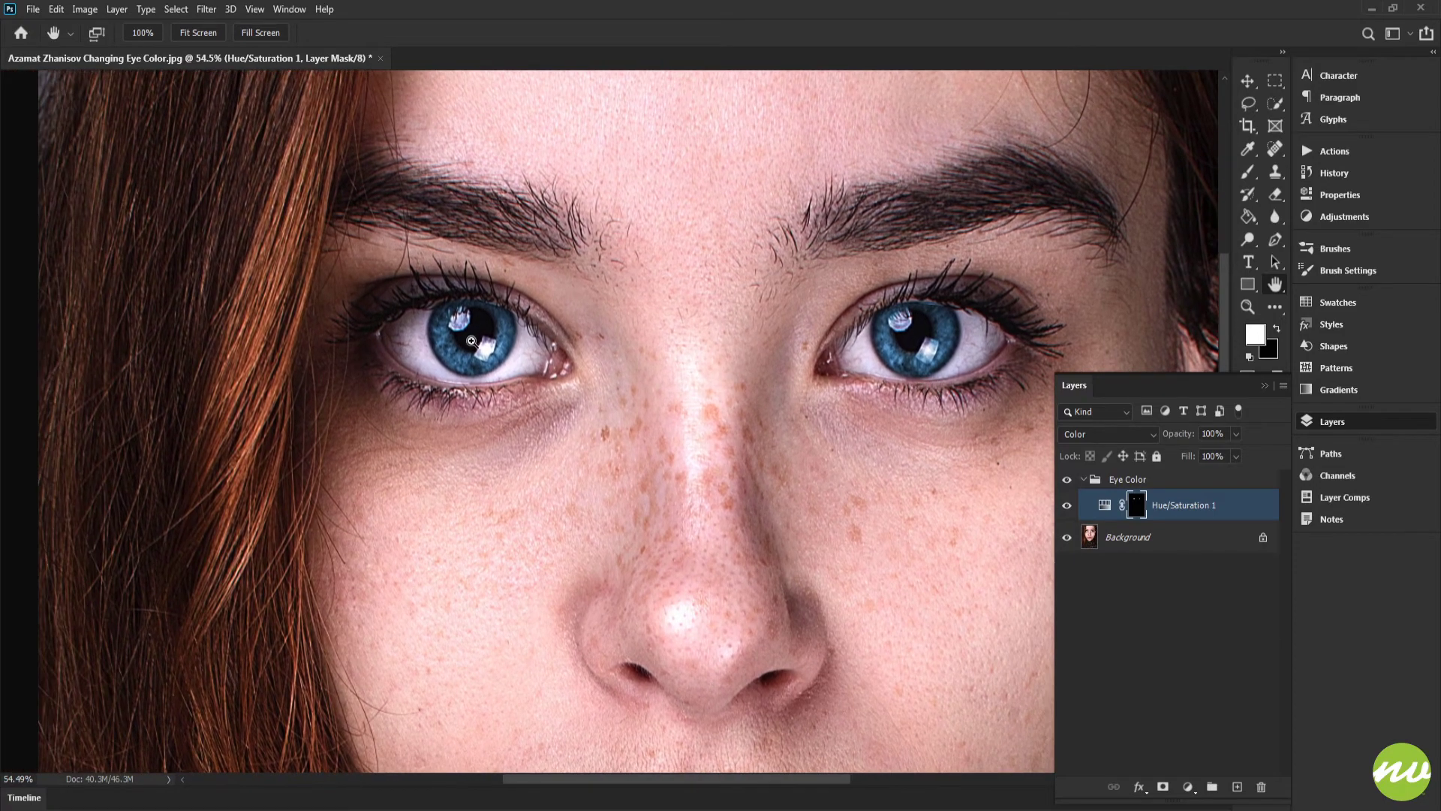
left_click(471, 342, "ctrl")
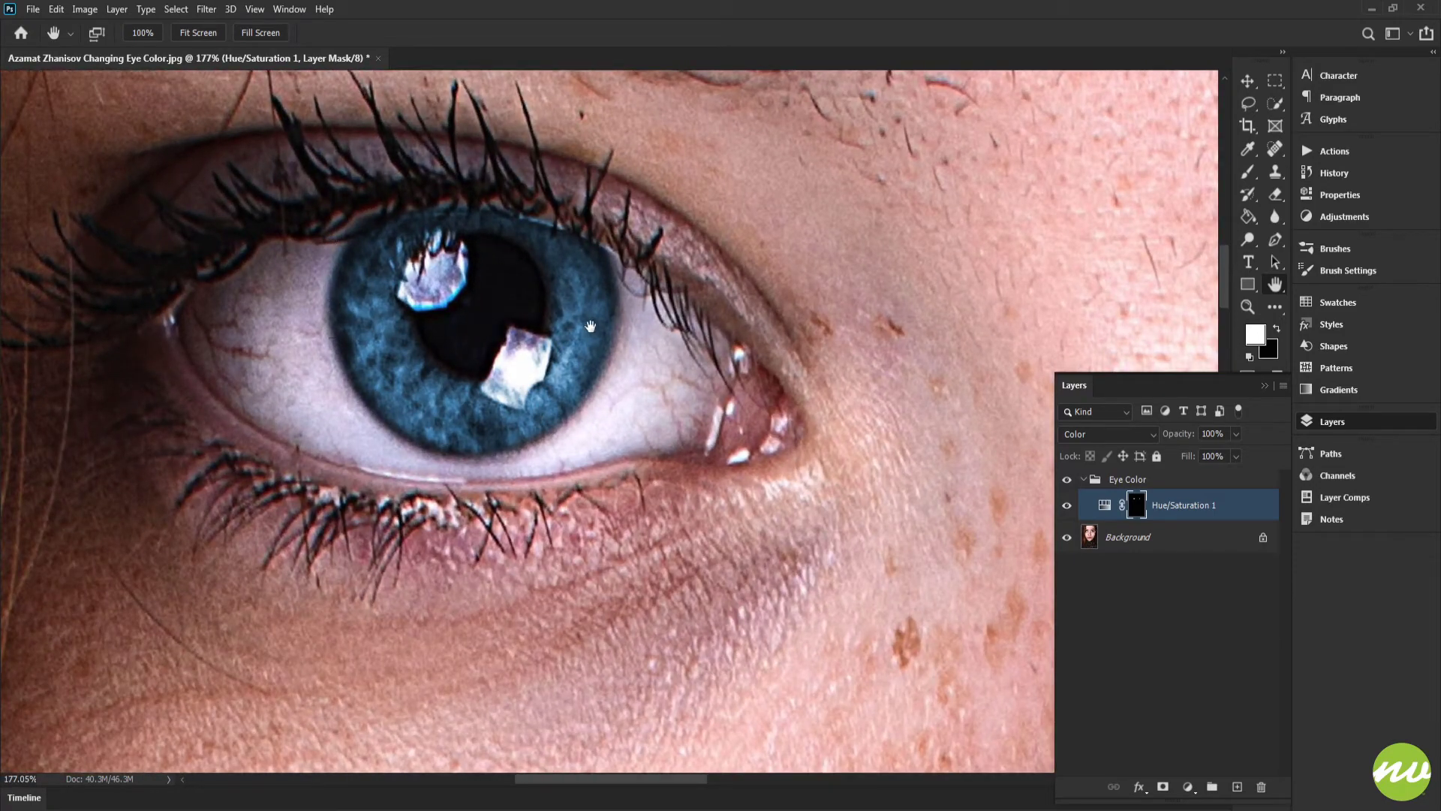
left_click_drag(371, 399, 557, 347)
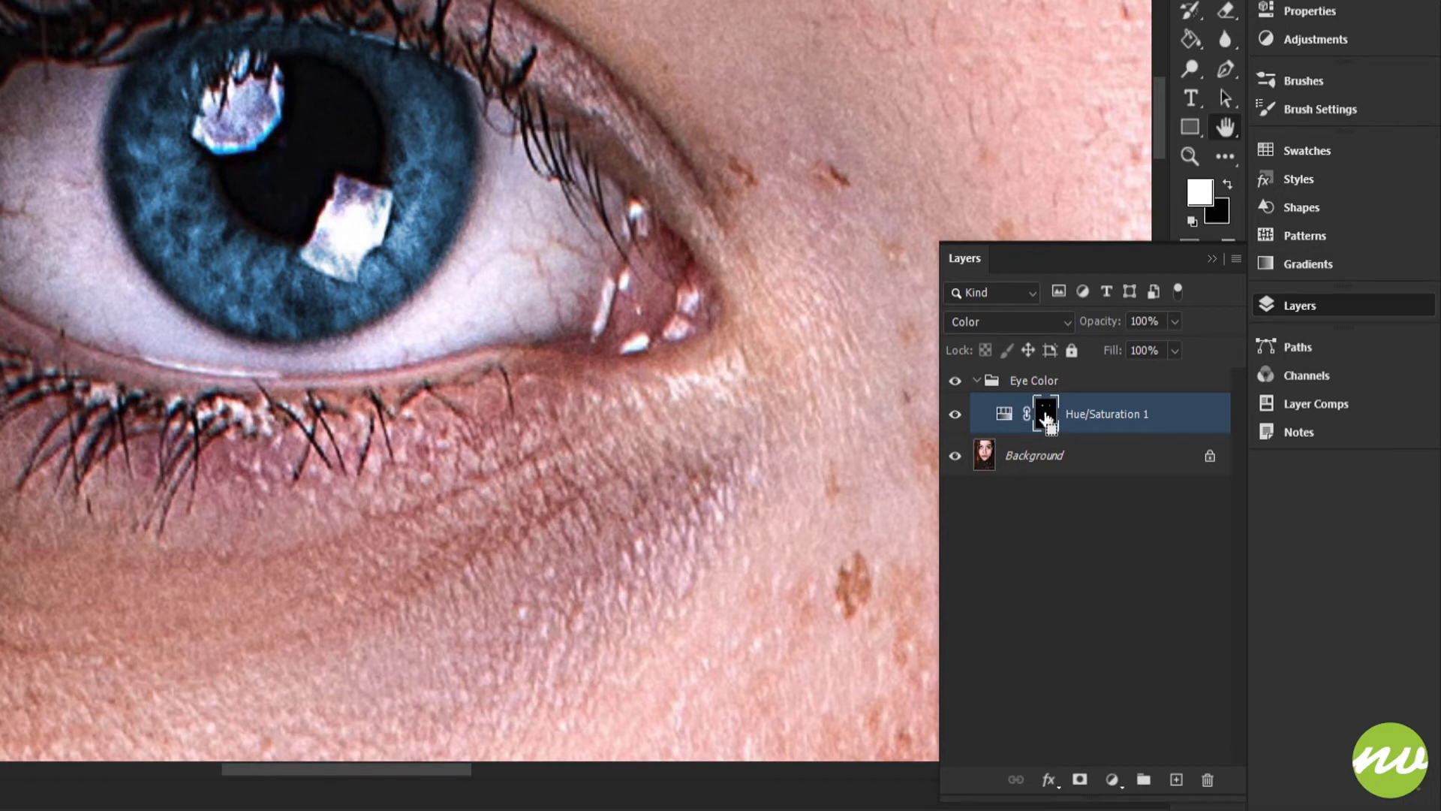
Step: Load the layer mask as a selection to check its outline around both irises, then deselect
left_click(1047, 417, "ctrl")
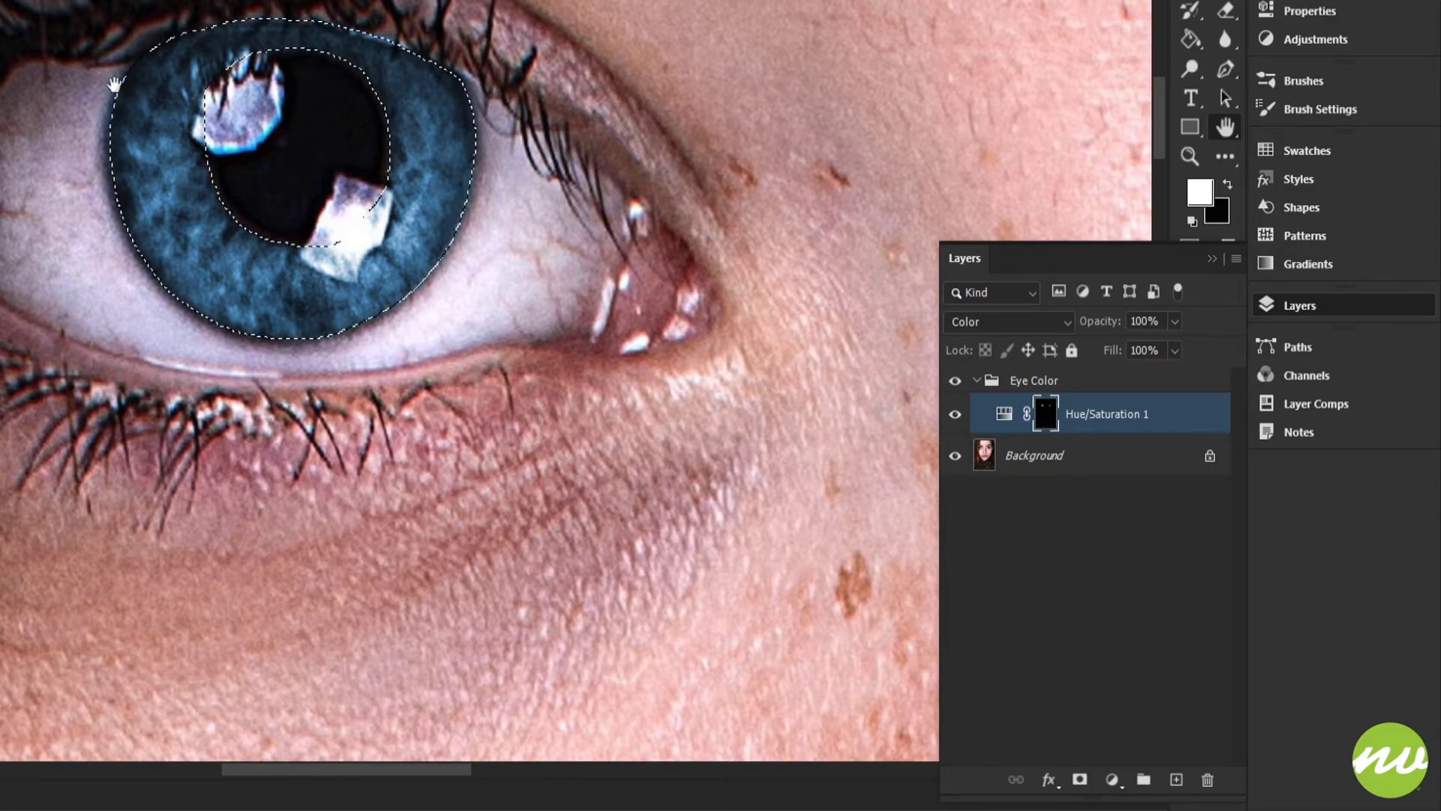
scroll(171, 250, "up", 3)
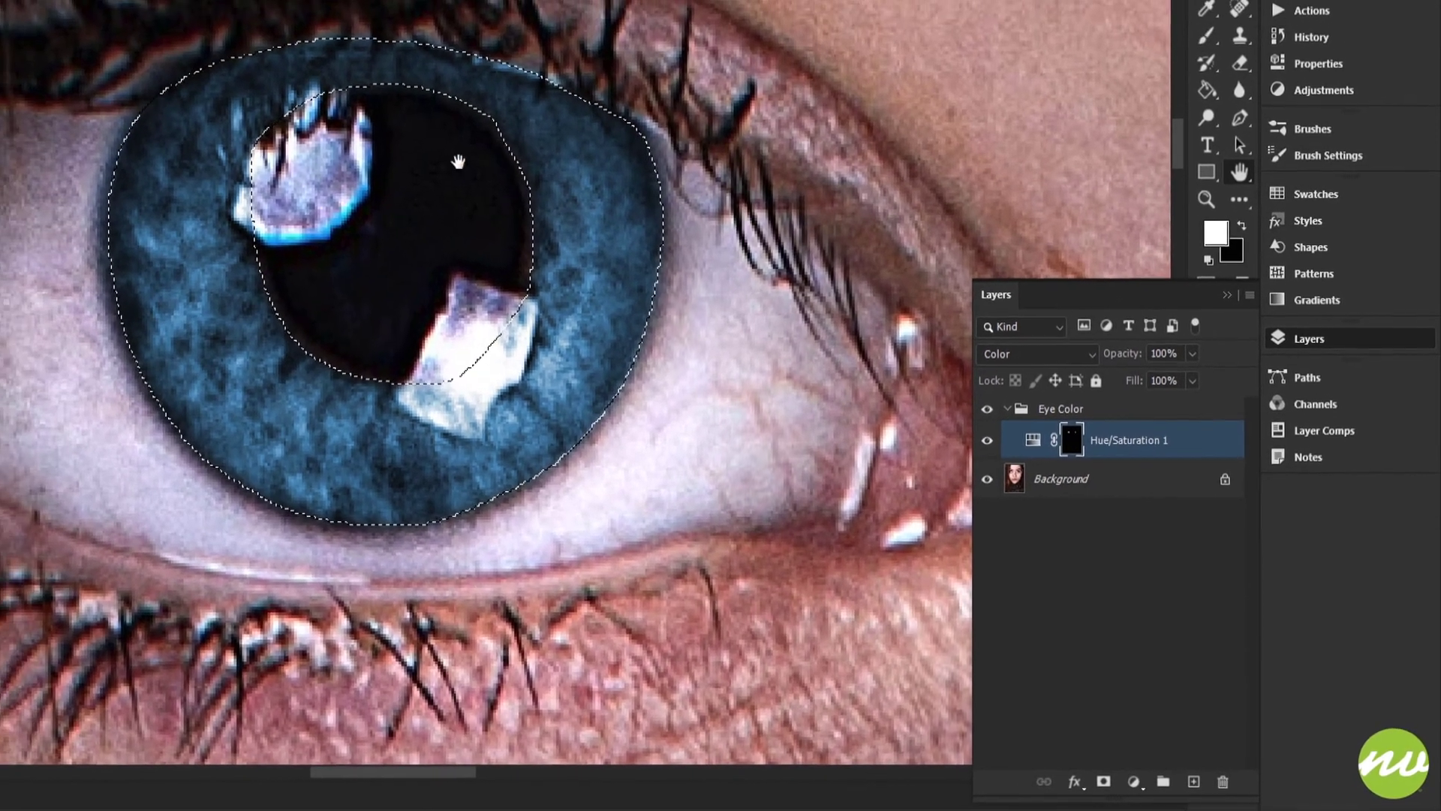
left_click_drag(578, 273, 495, 277)
left_click_drag(496, 278, 219, 315)
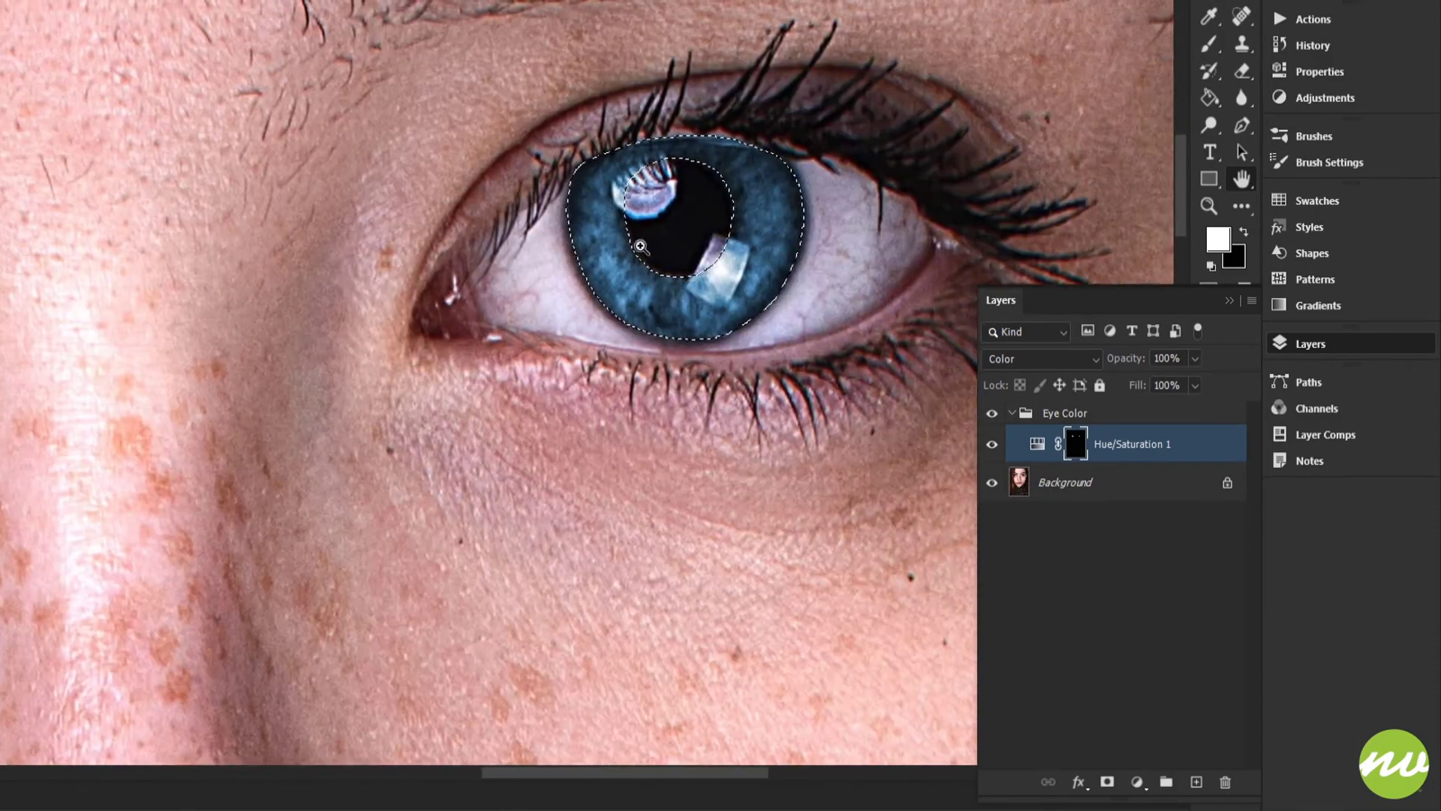
left_click(640, 246)
left_click_drag(480, 229, 701, 283)
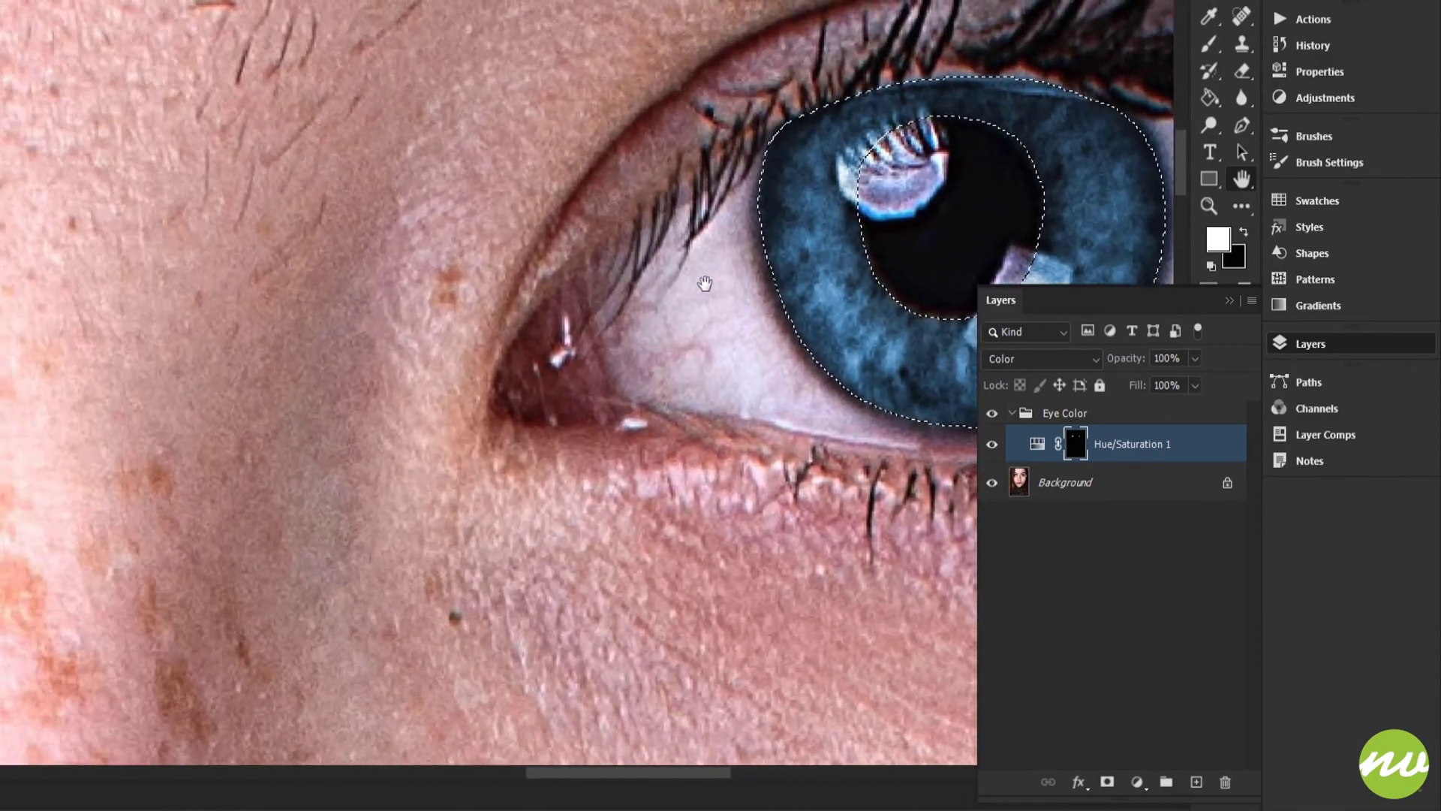
scroll(552, 264, "down", 3)
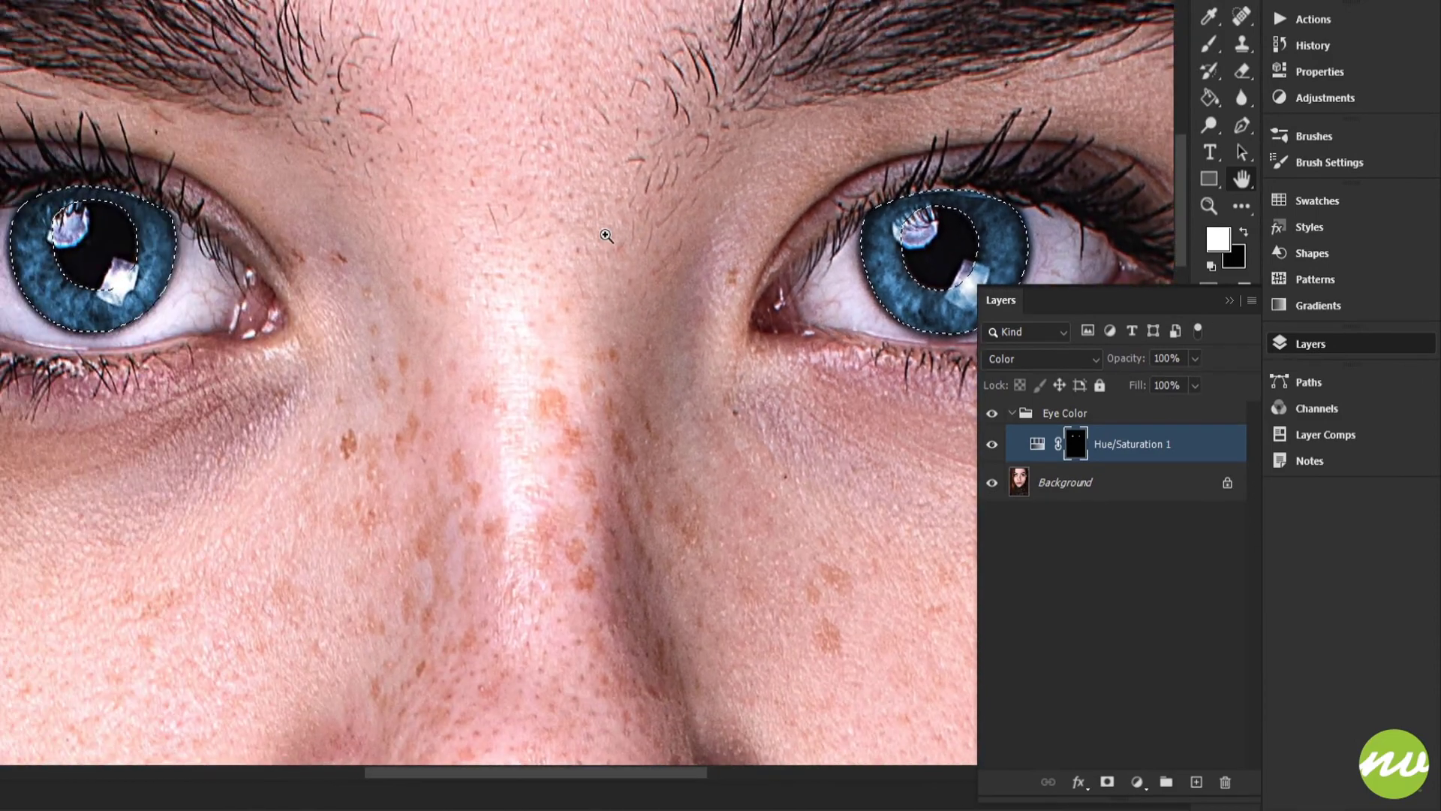
key("ctrl+d")
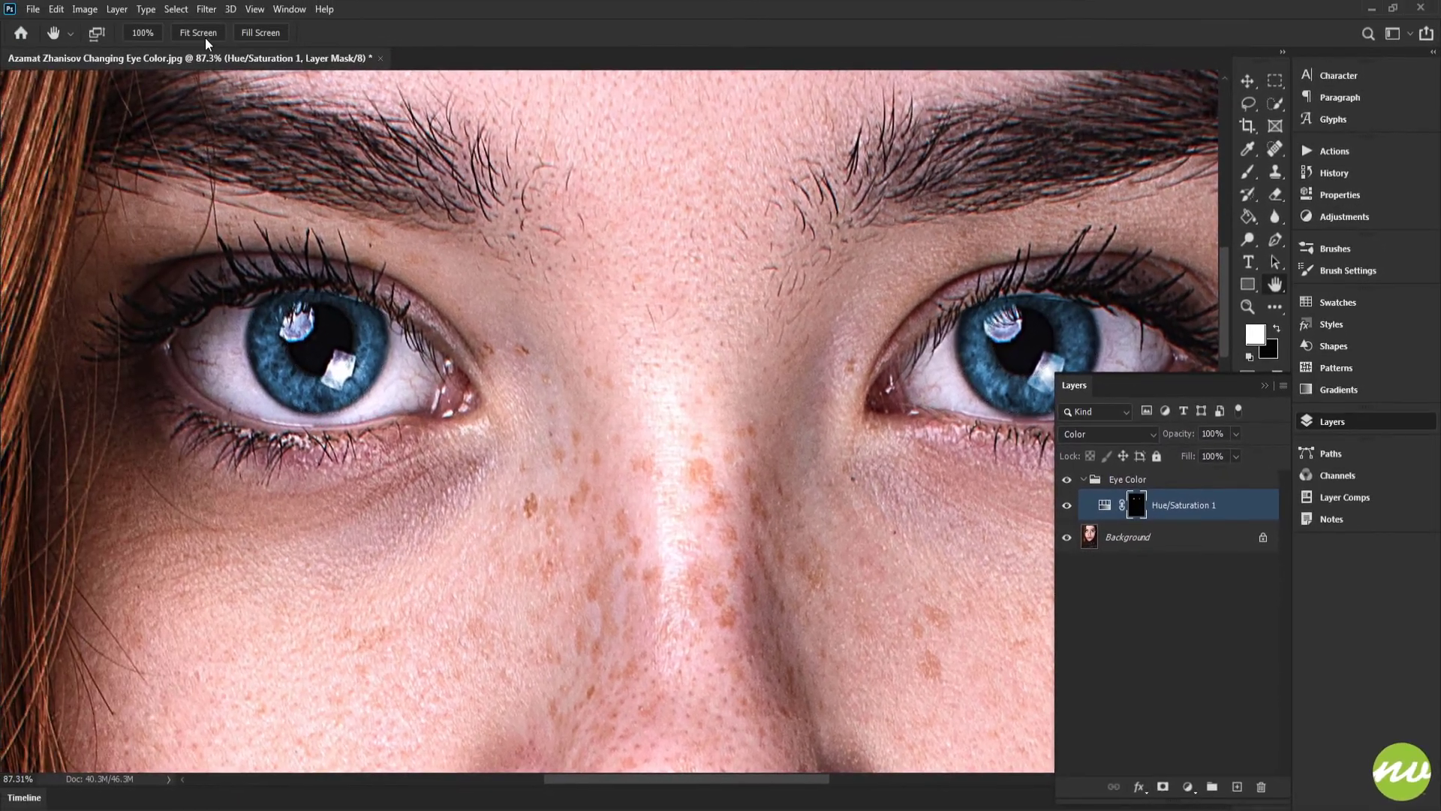
Step: Collapse the Eye Color group and fit the whole image on screen
left_click(188, 26)
scroll(605, 272, "up", 5)
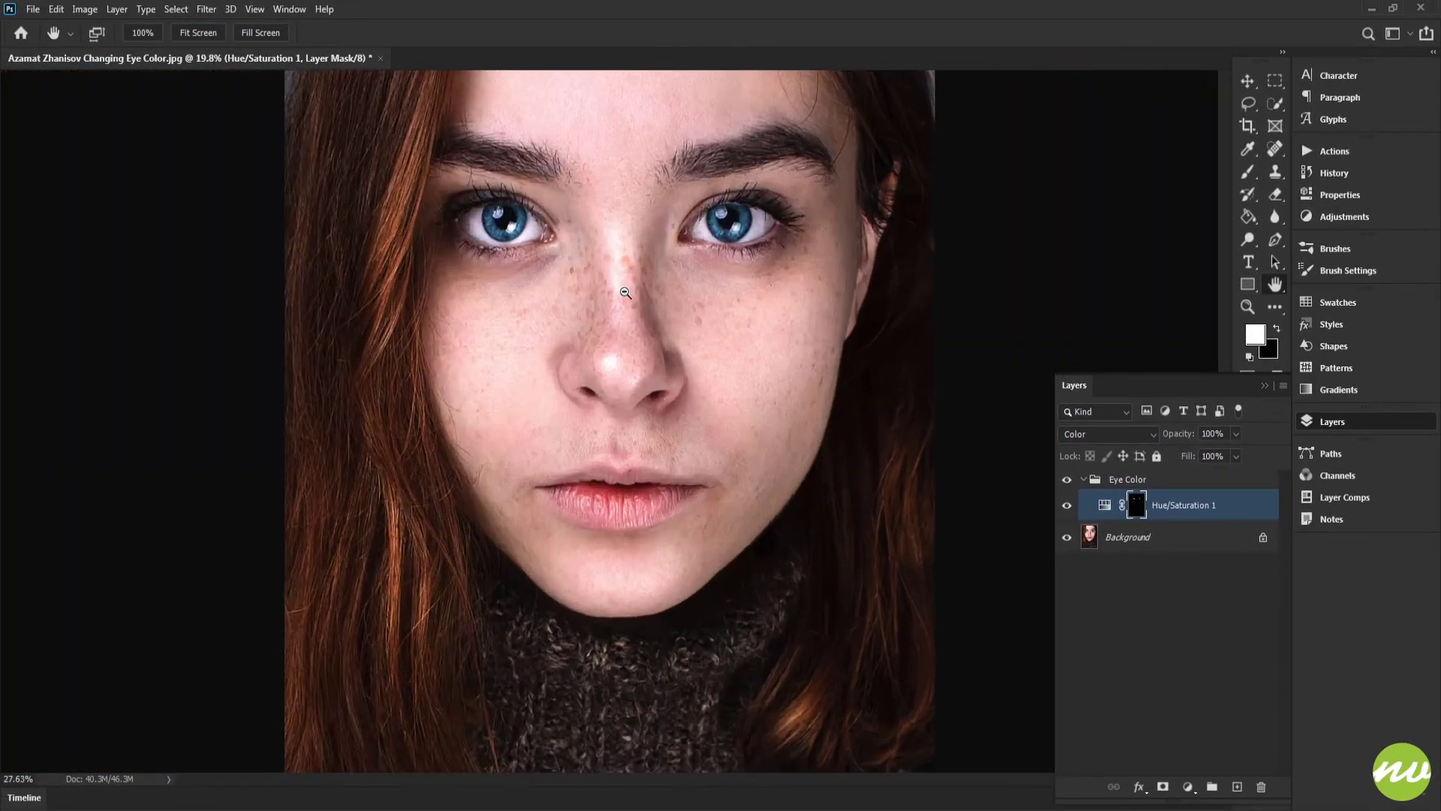
left_click_drag(660, 321, 677, 351)
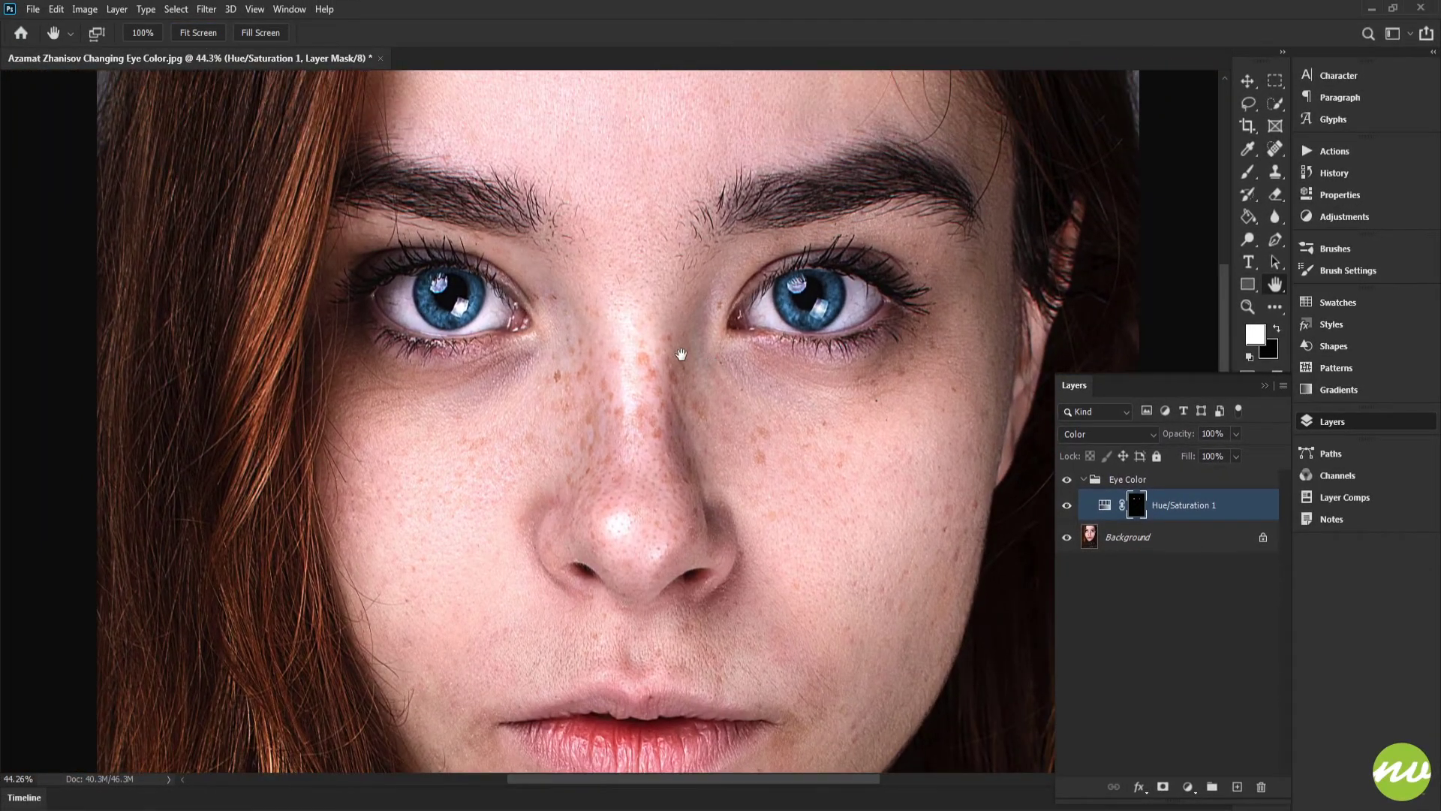
left_click(209, 35)
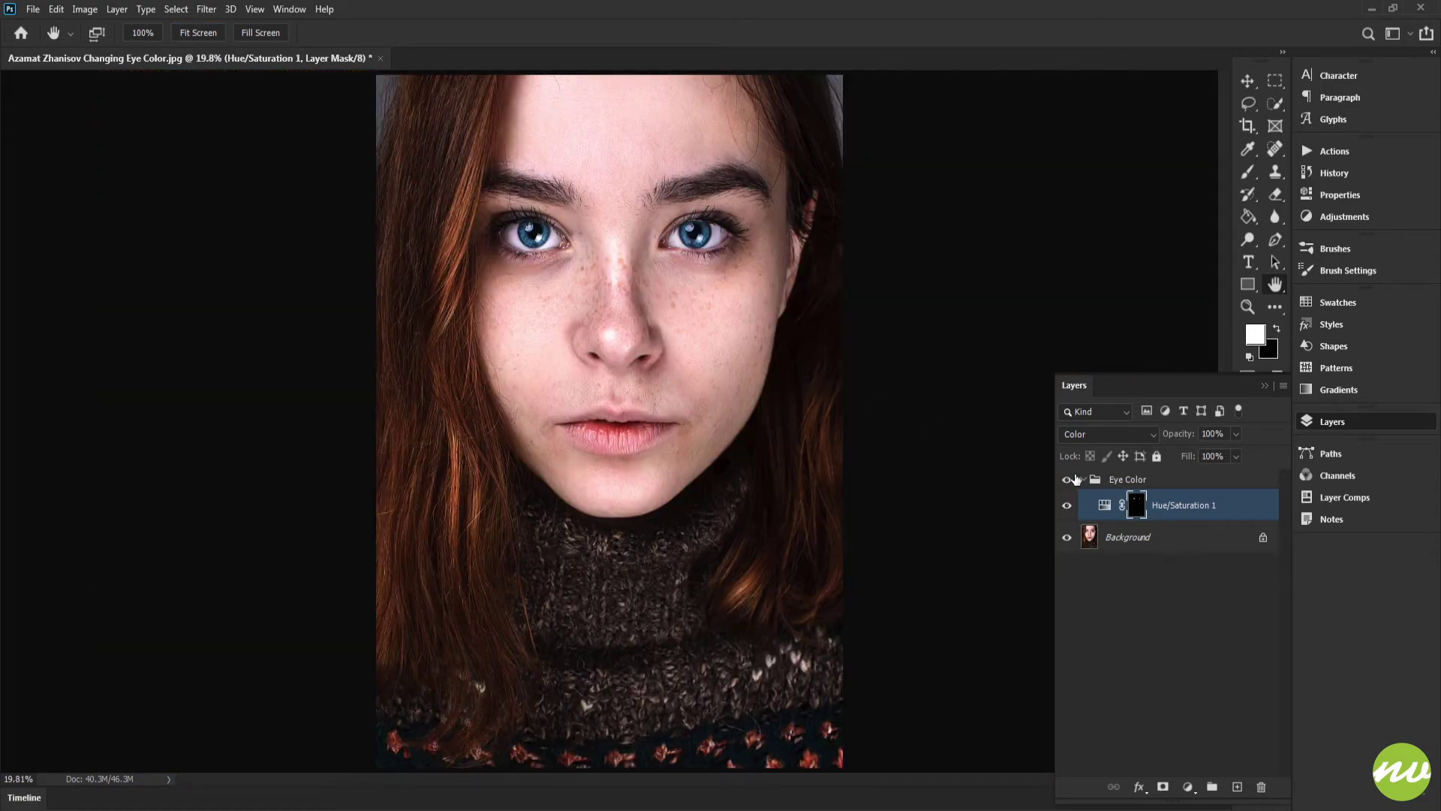
left_click(1084, 480)
left_click_drag(626, 259, 686, 368)
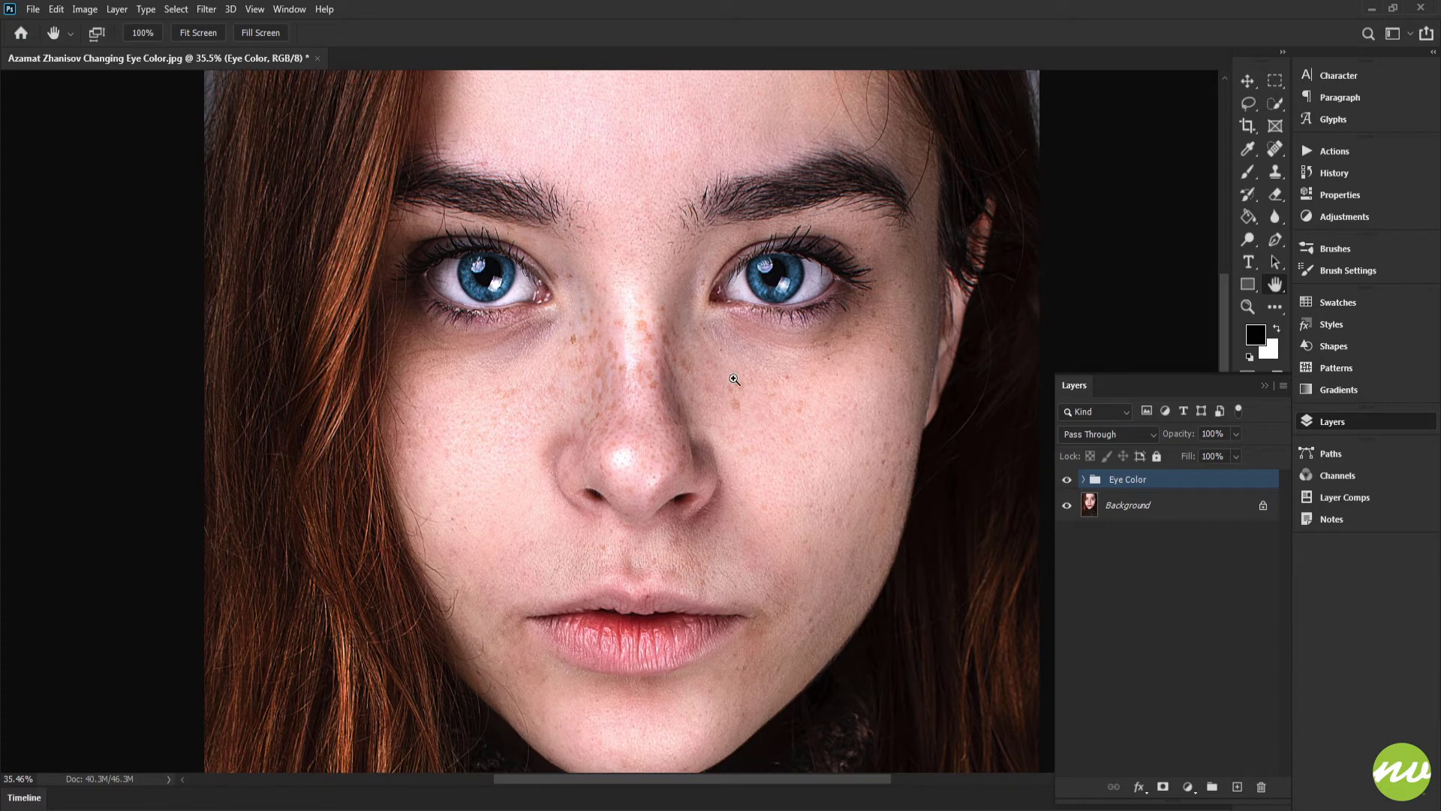
key("ctrl+0")
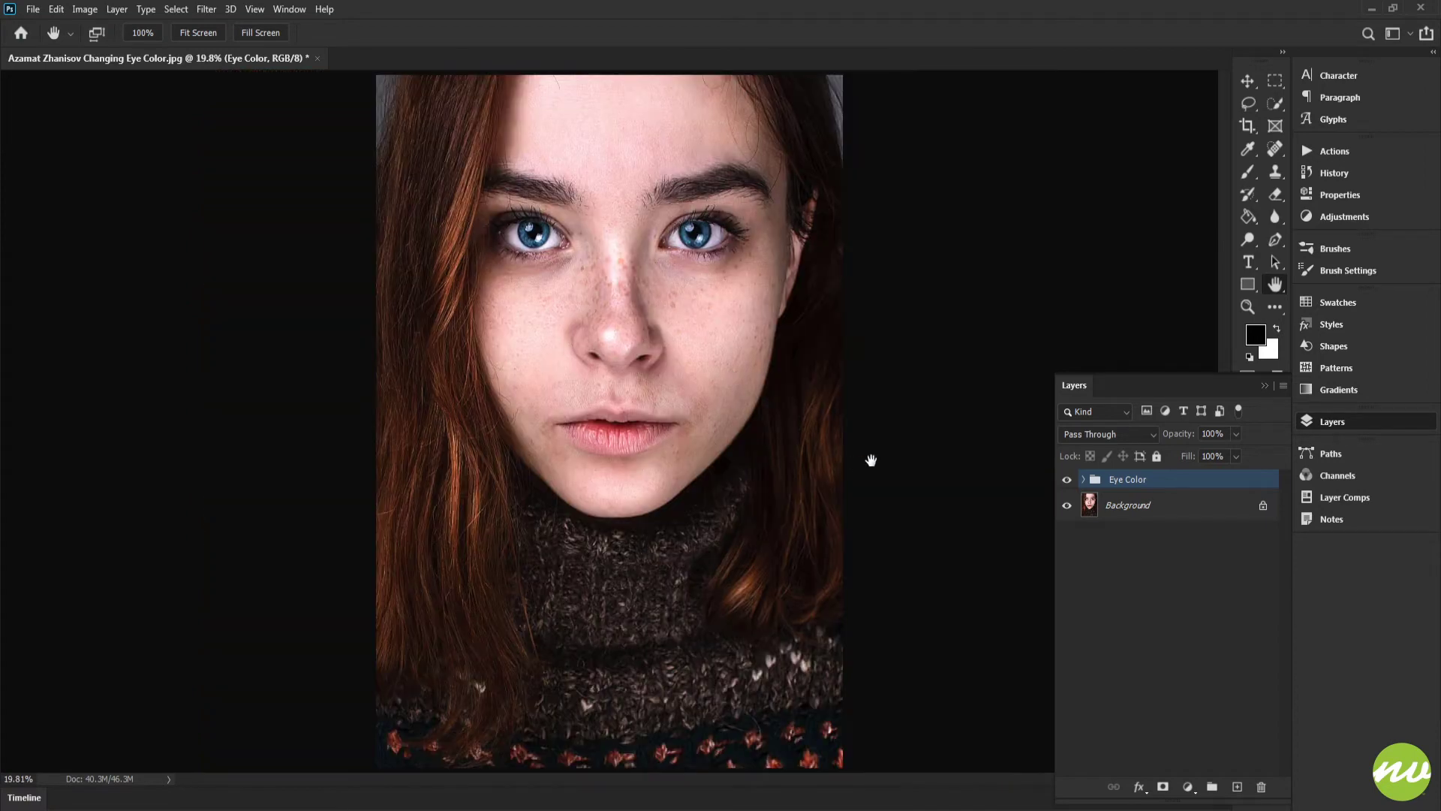
Step: Open the Channels panel and view the Blue channel alone before returning to the composite RGB
left_click(1343, 484)
left_click(290, 9)
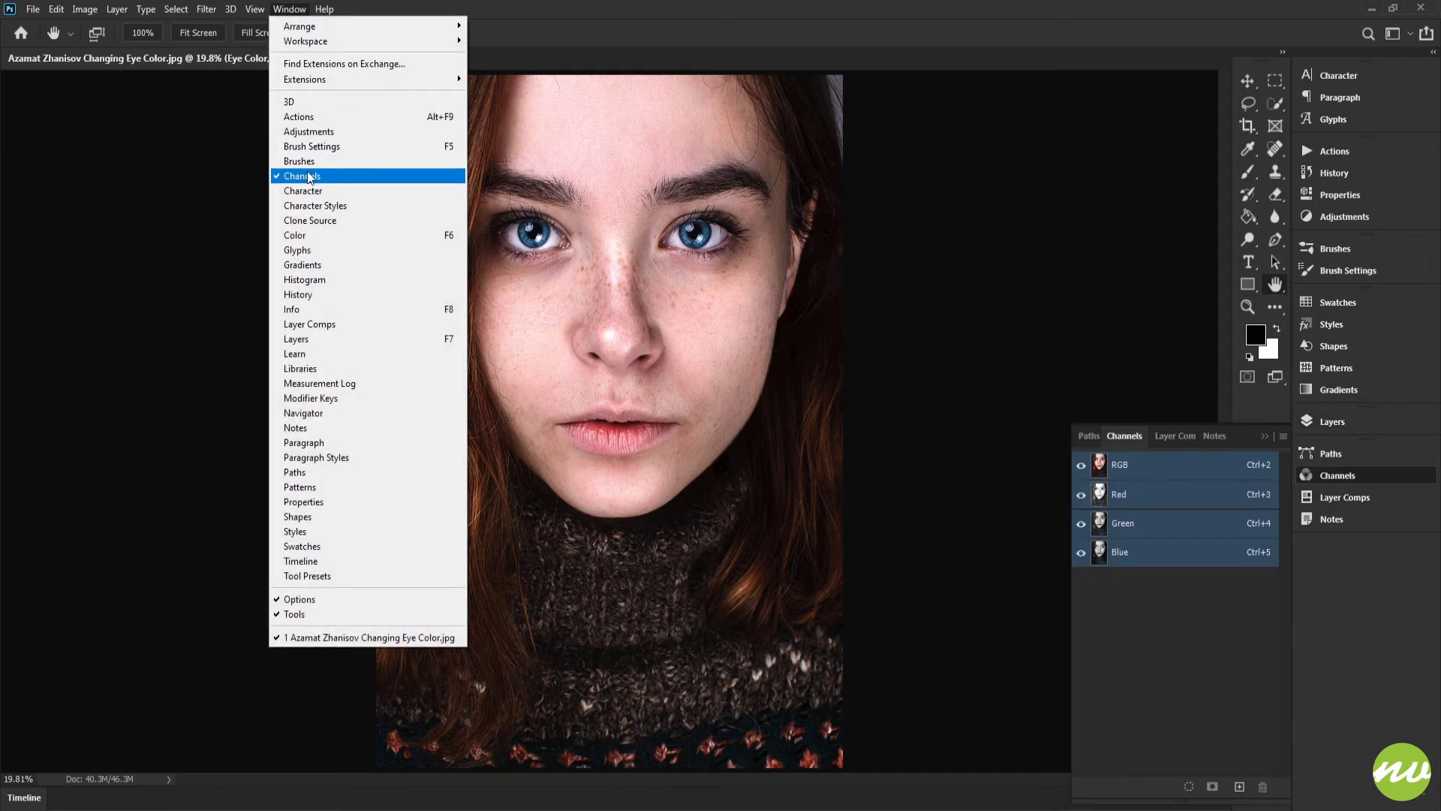
left_click(883, 384)
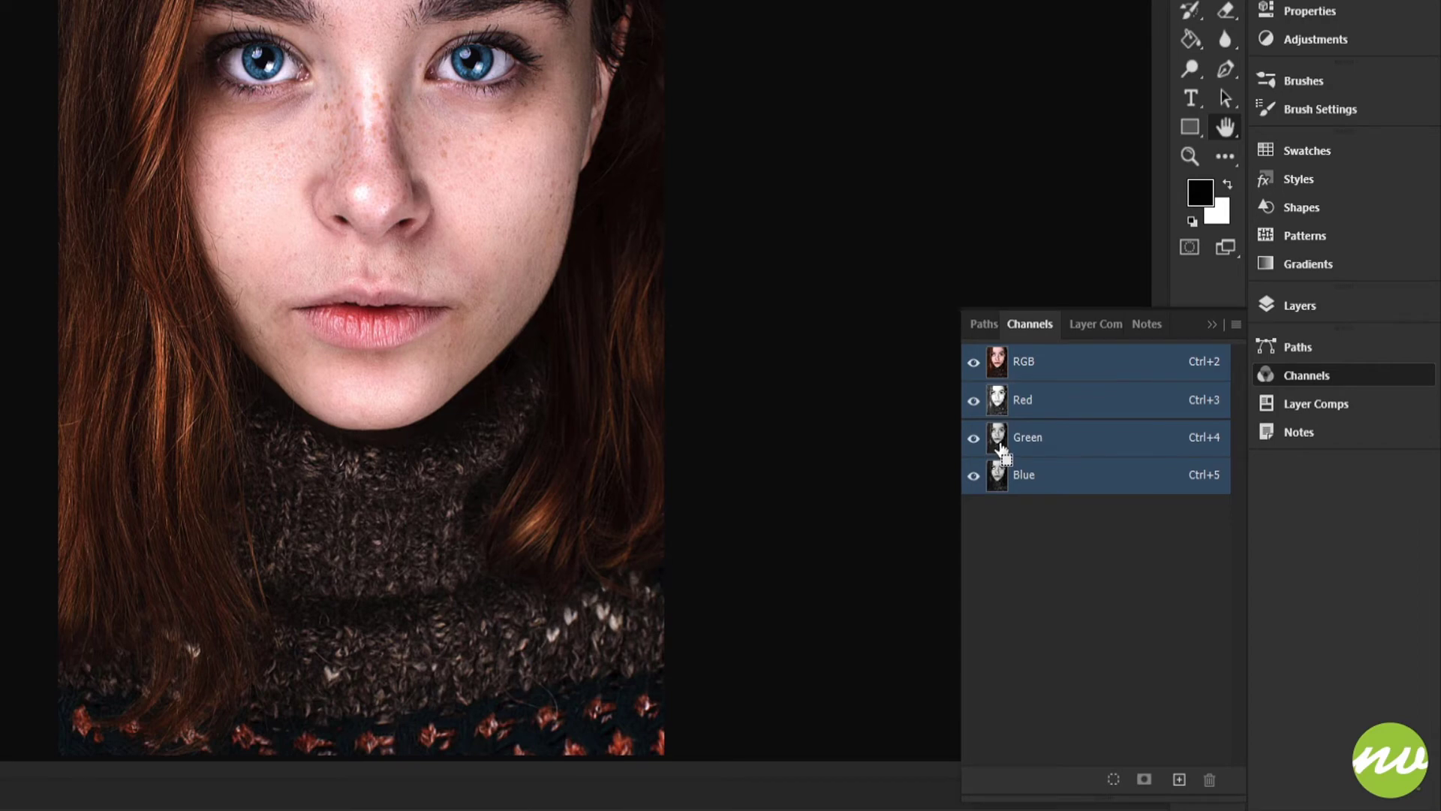
left_click(1006, 449)
left_click(1018, 475)
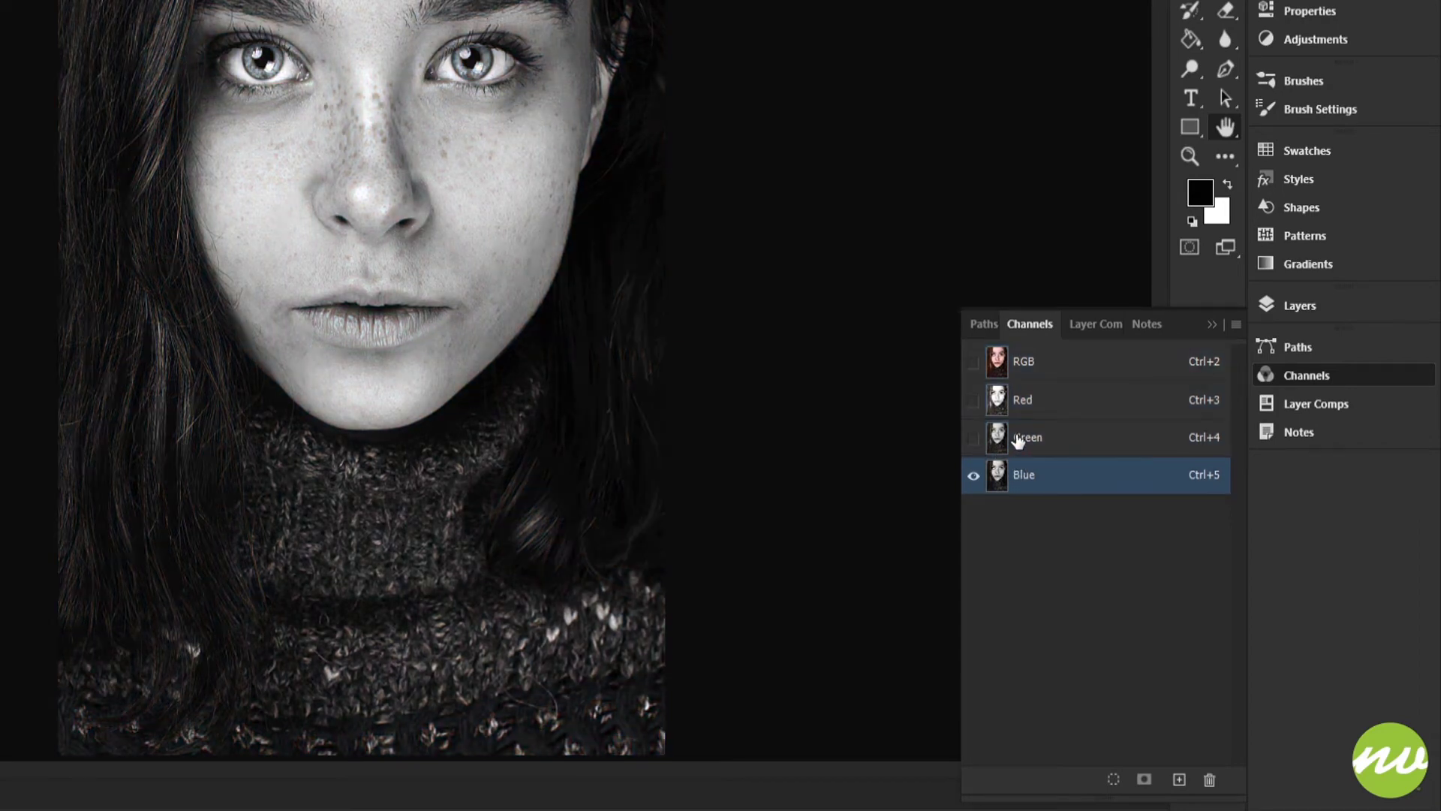
left_click(1024, 378)
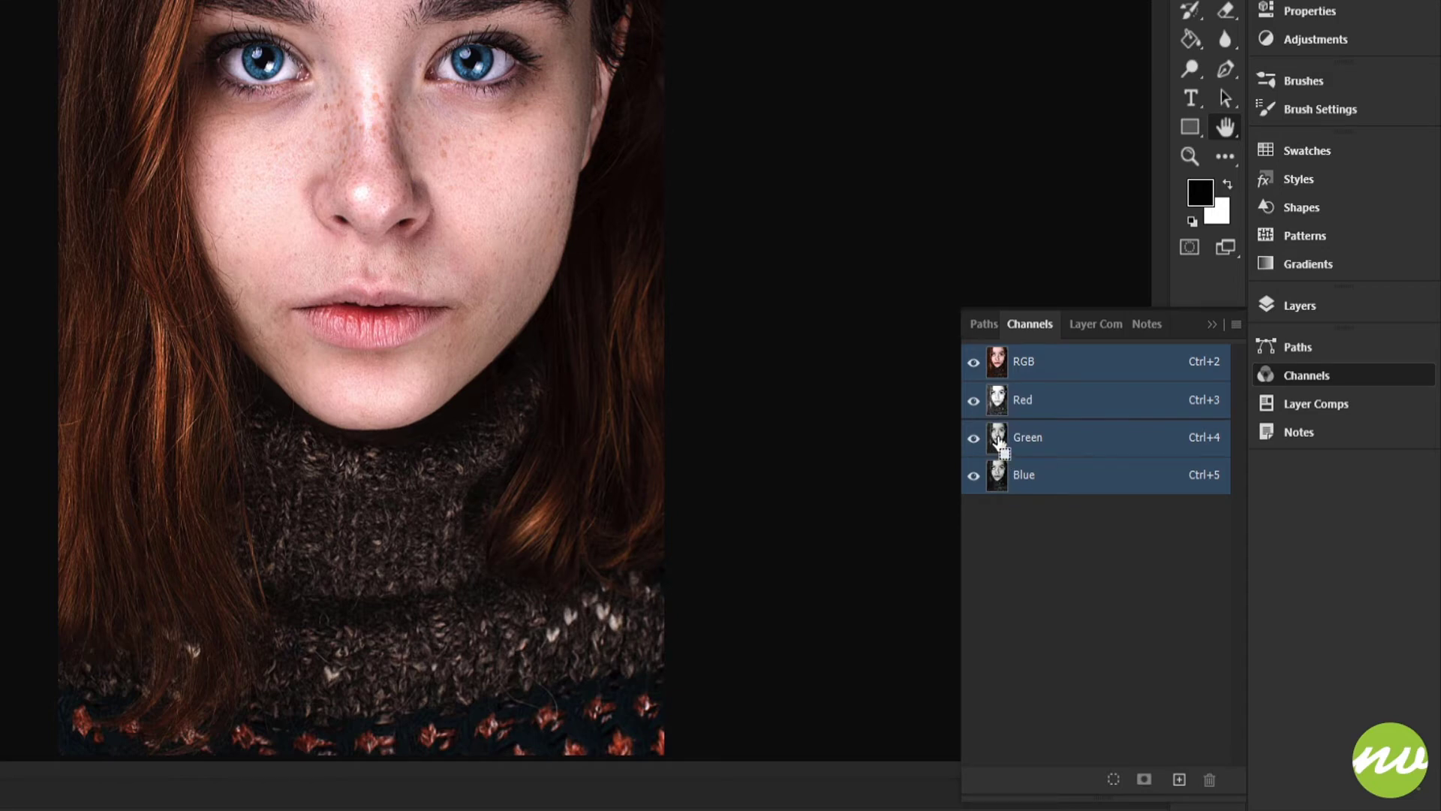
Step: Load the Green channel as a selection, switch back to Layers, and invert the selection
left_click(998, 443, "ctrl")
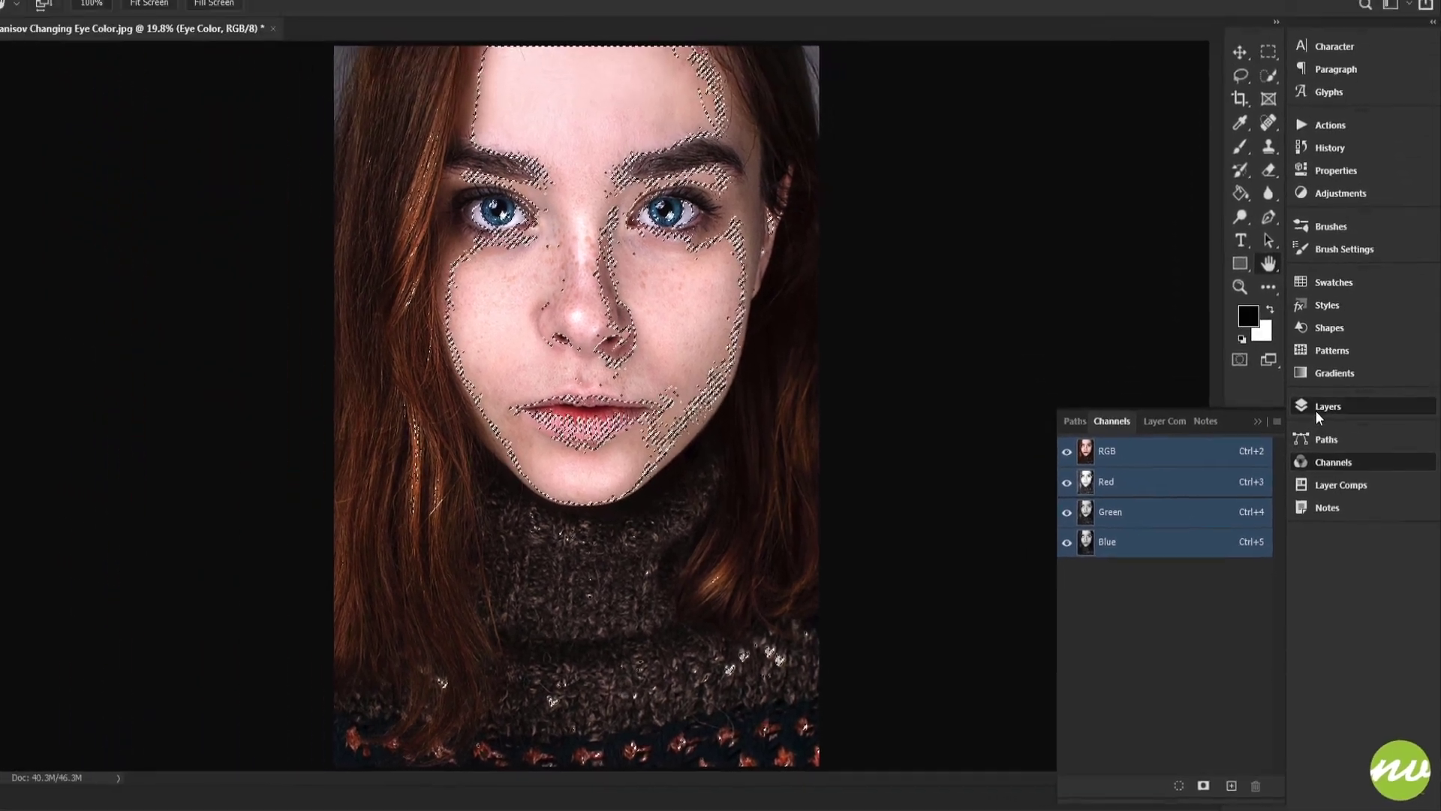
left_click(1306, 328)
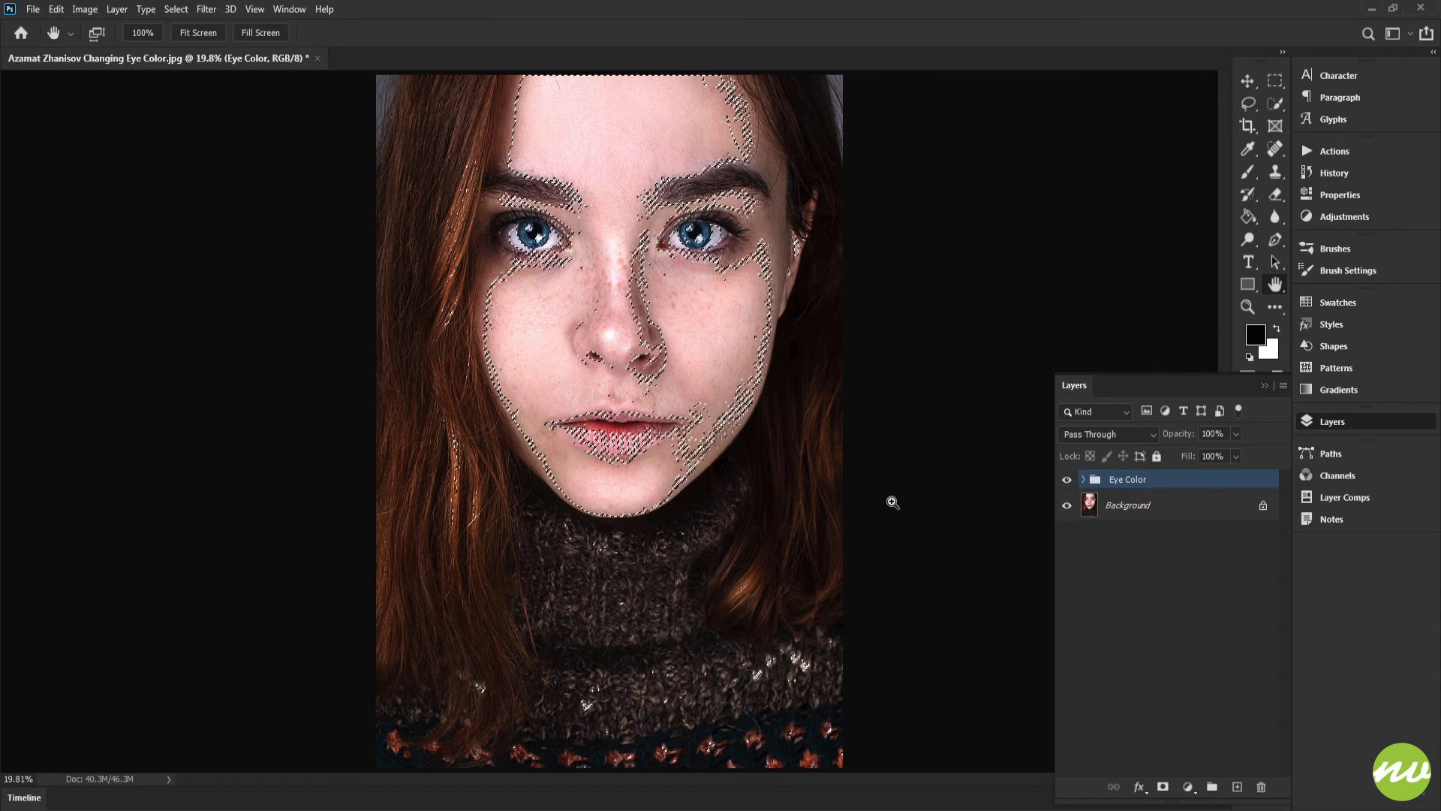
key("ctrl+shift+i")
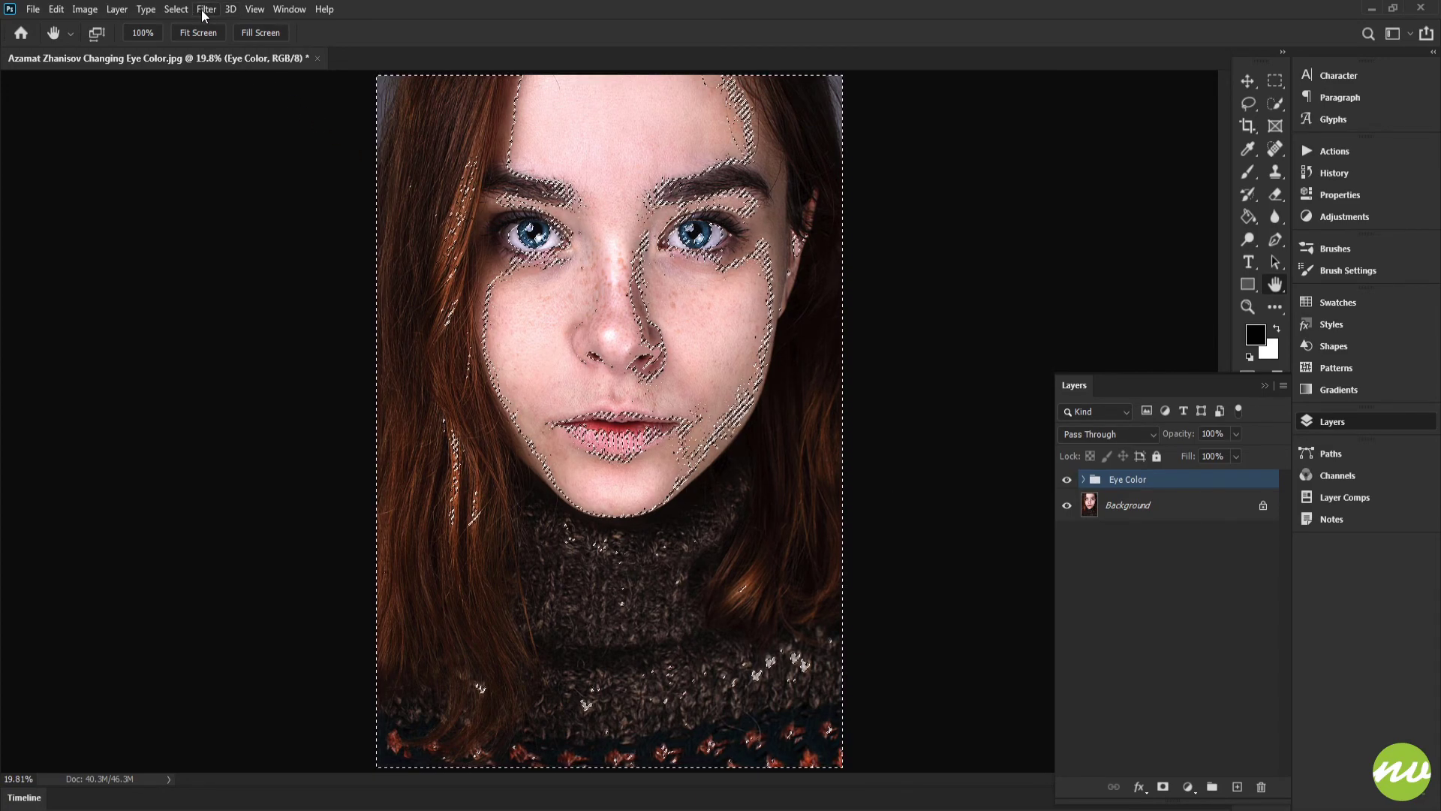
left_click(177, 9)
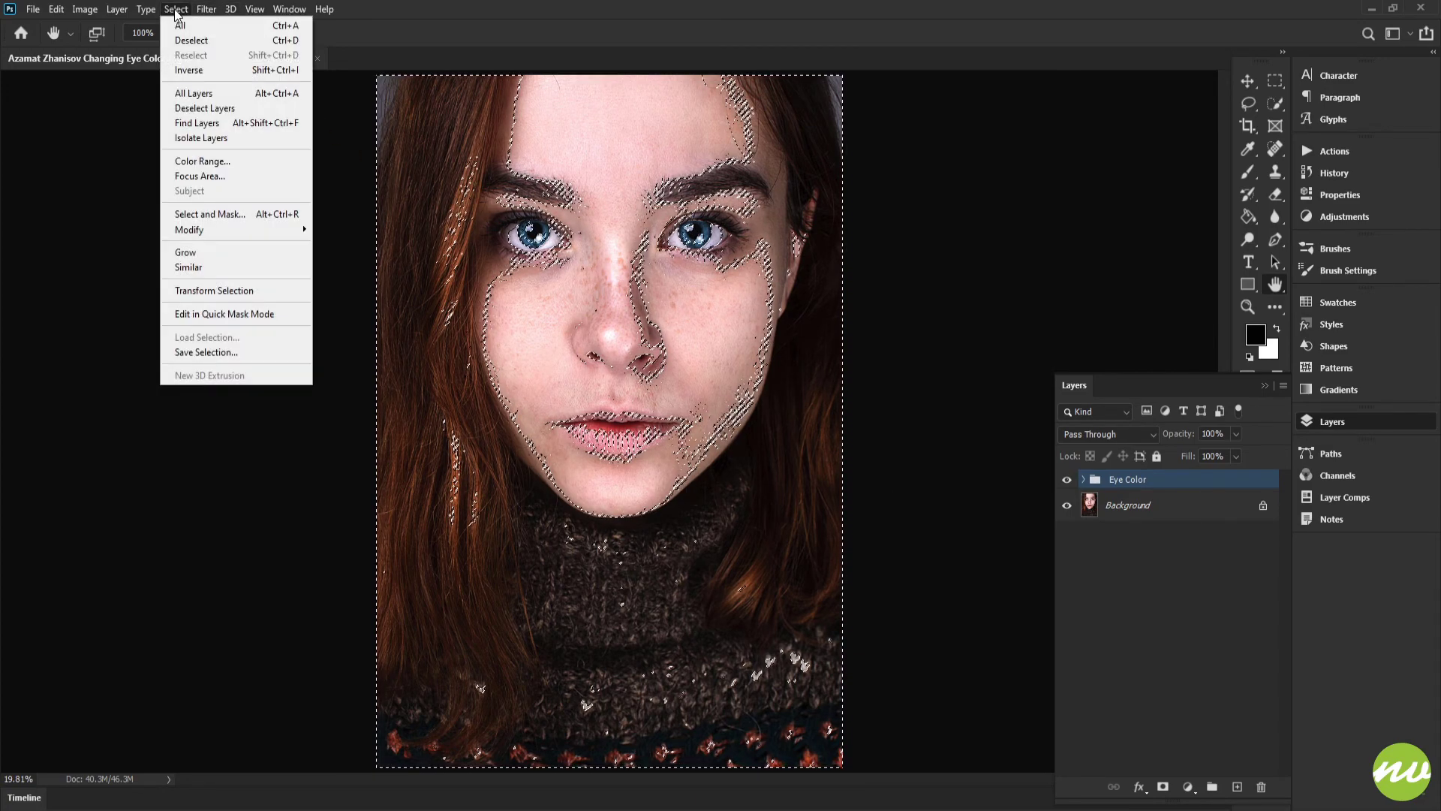
left_click(292, 78)
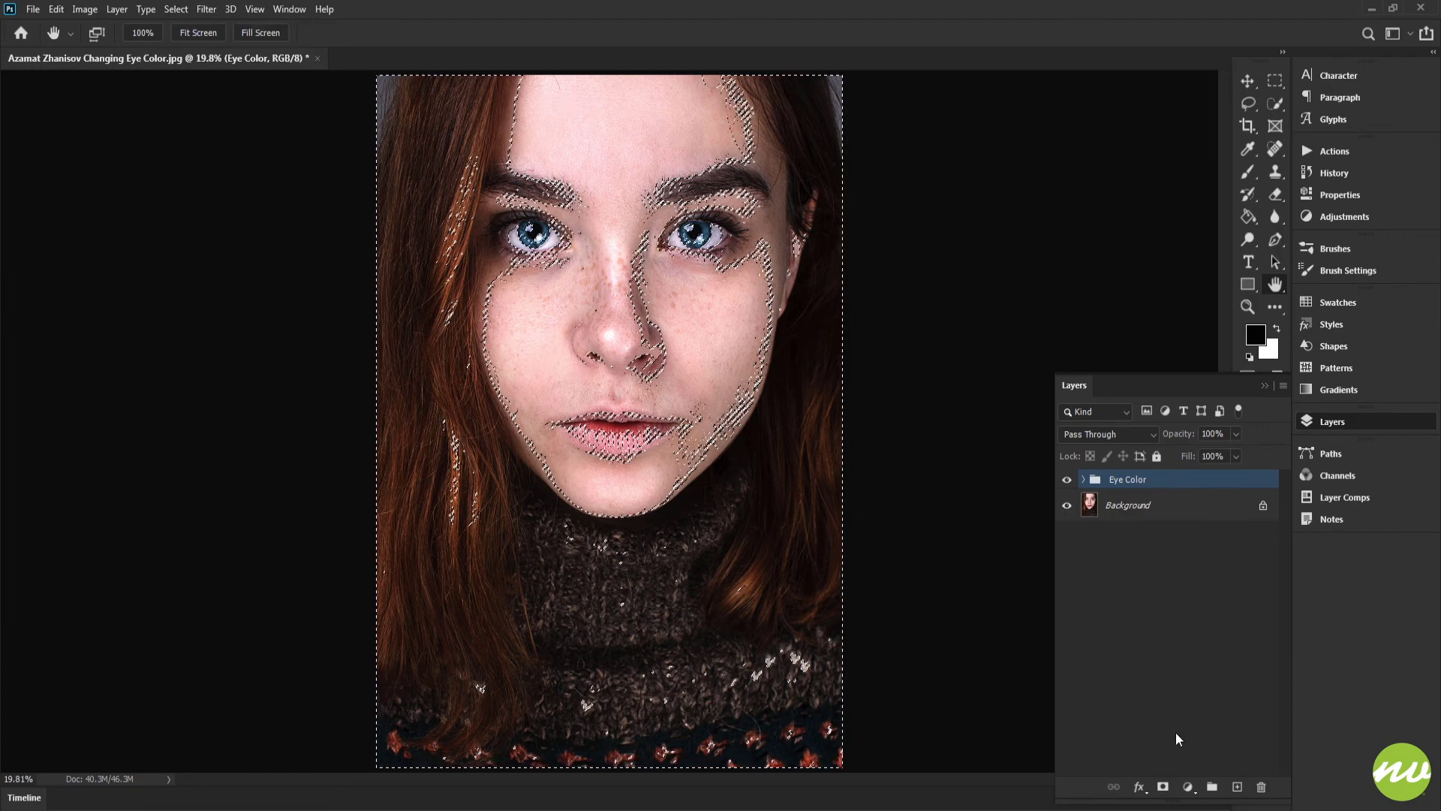
Step: Add a black (000000) Solid Color fill layer above the Eye Color group using the selection
left_click(1188, 787)
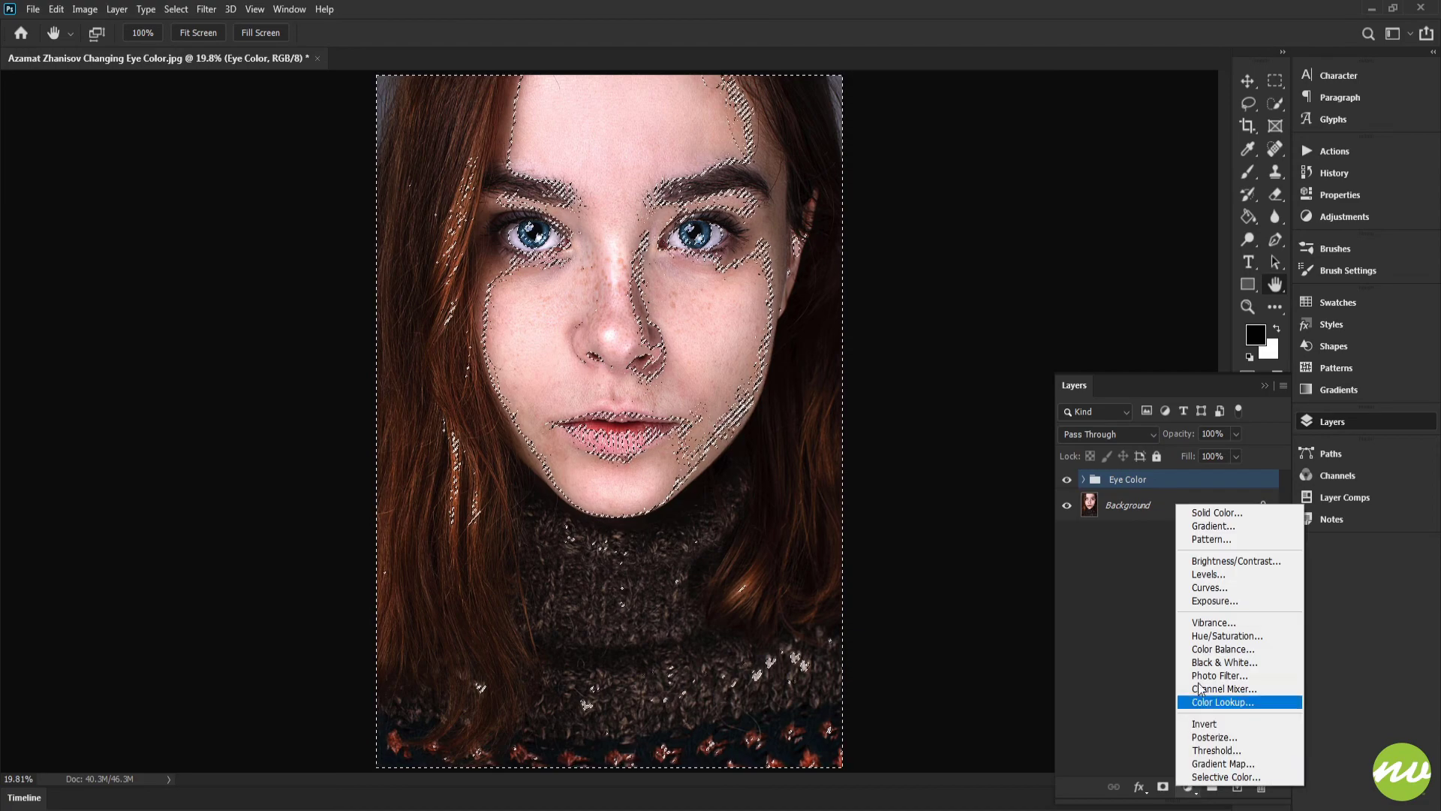
left_click(1203, 513)
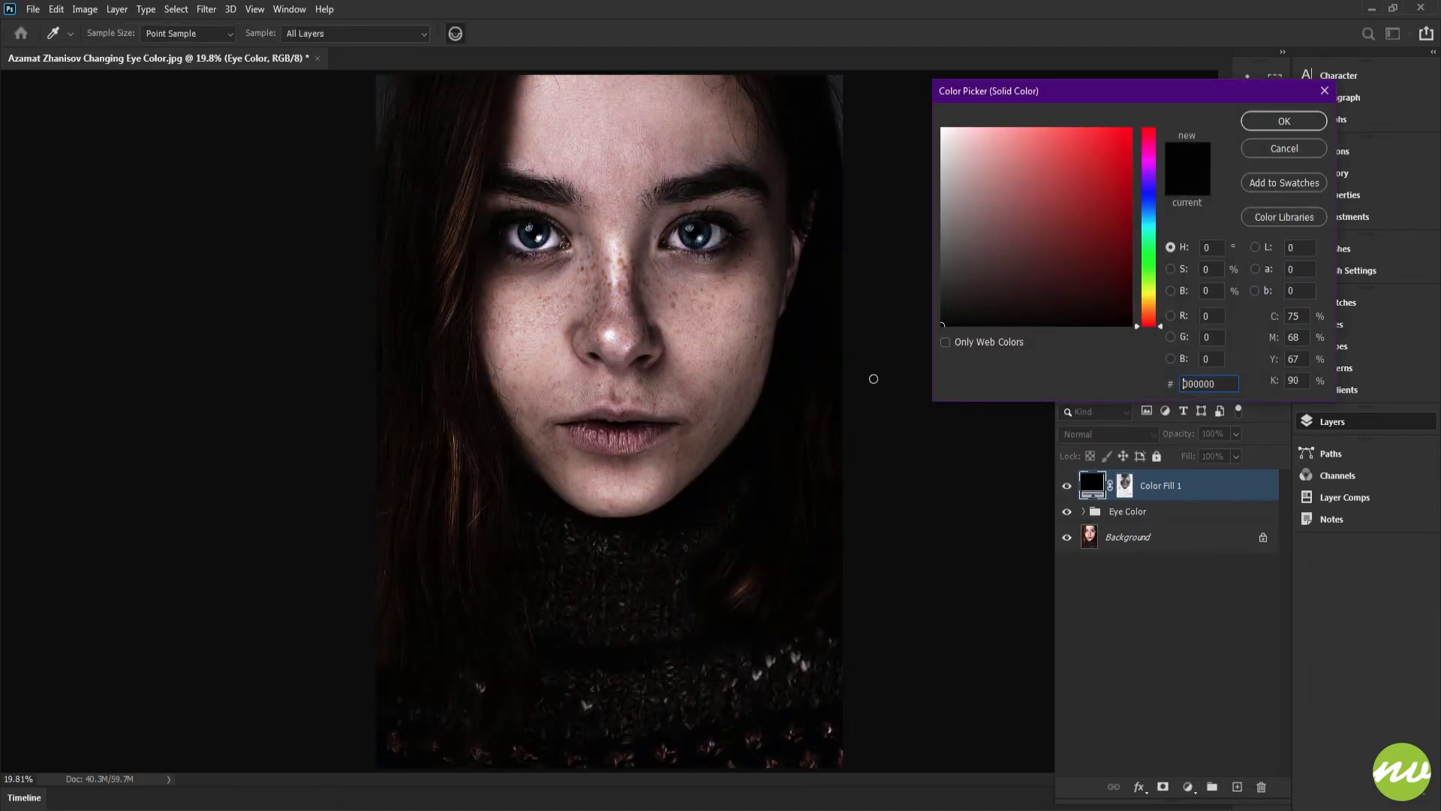
left_click_drag(1223, 94, 1100, 90)
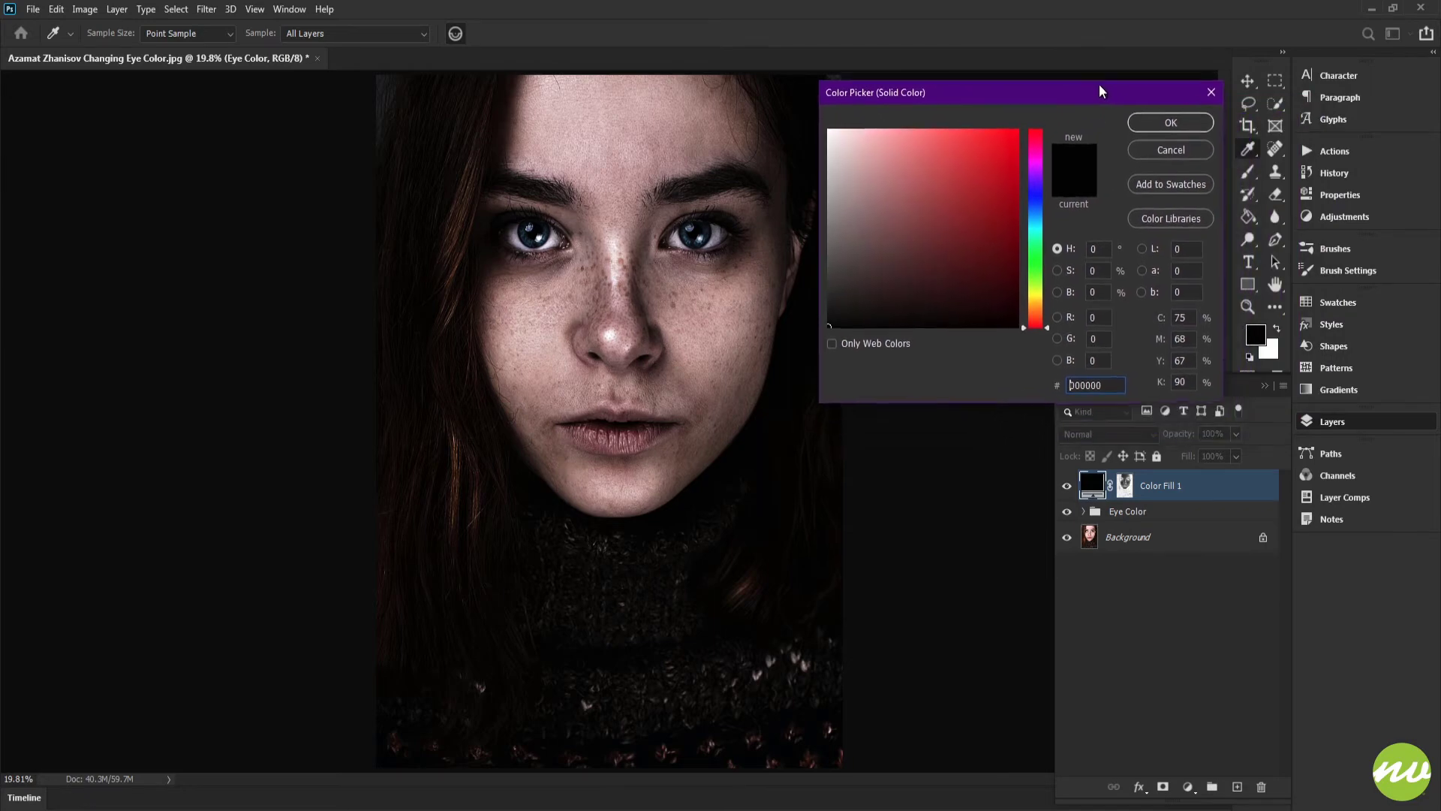
left_click(1174, 110)
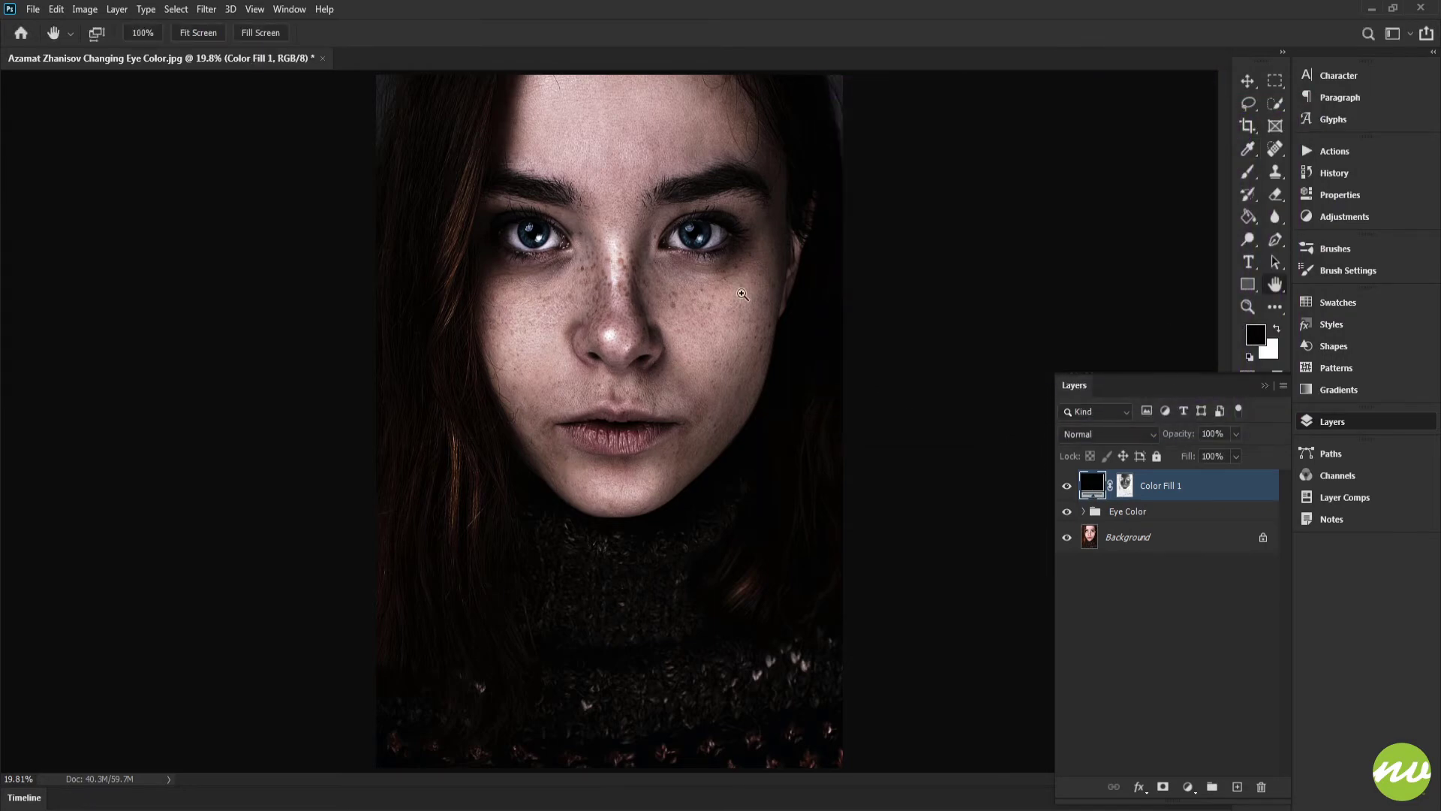
Step: Load the Hue/Saturation mask as a selection and fill it with white on the Color Fill 1 layer mask, then deselect
left_click_drag(597, 246, 896, 476)
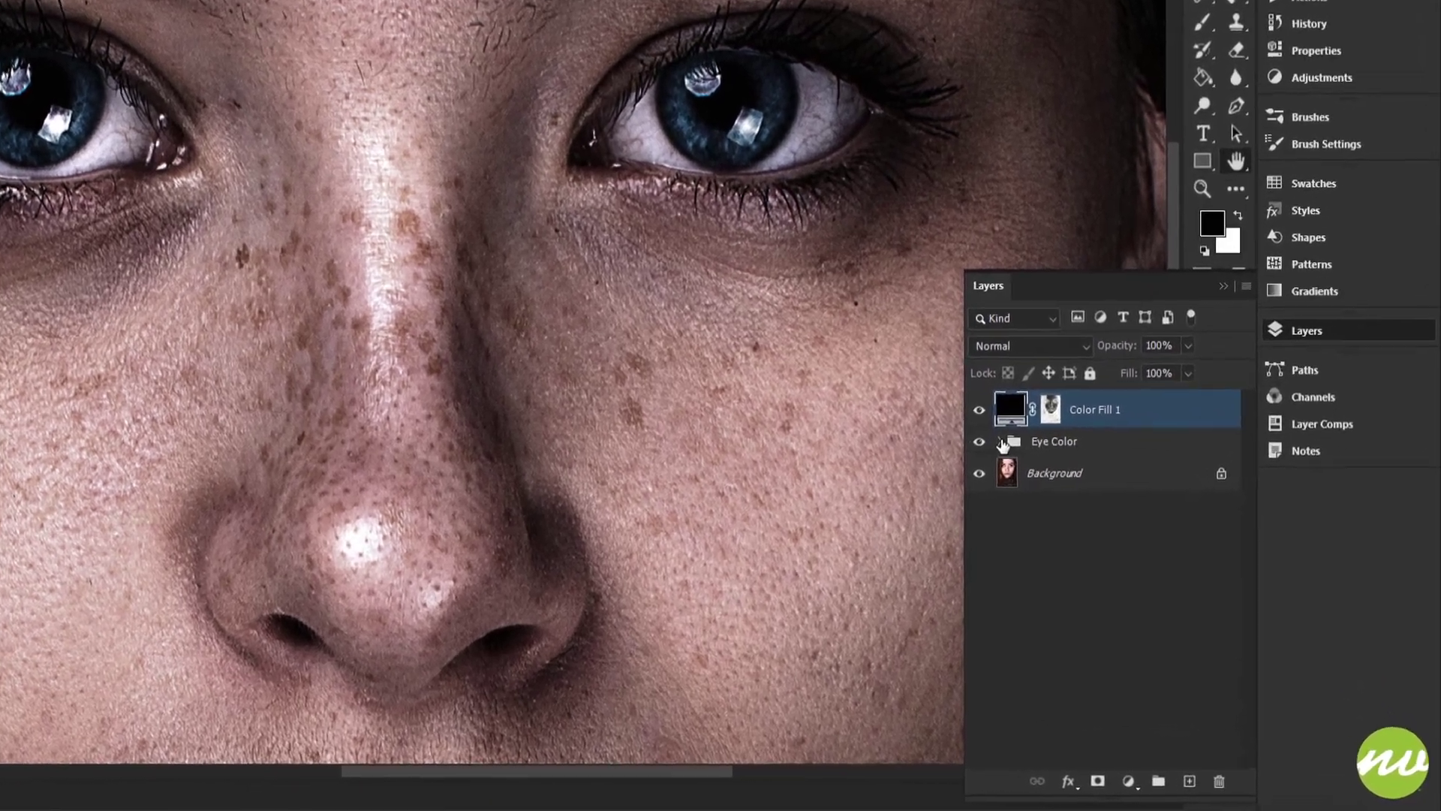
left_click(1003, 444)
left_click(1024, 449)
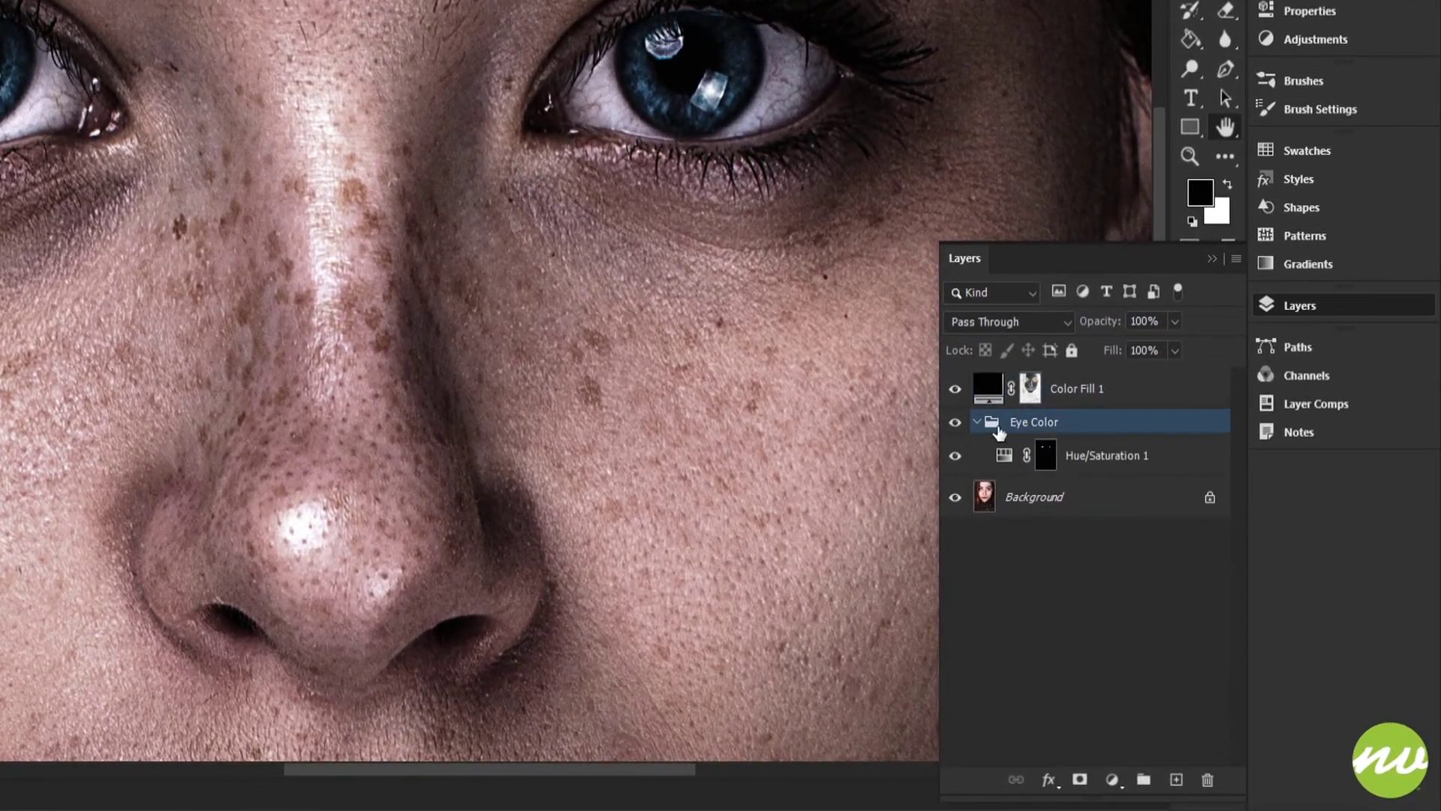
left_click(1045, 456)
key("x")
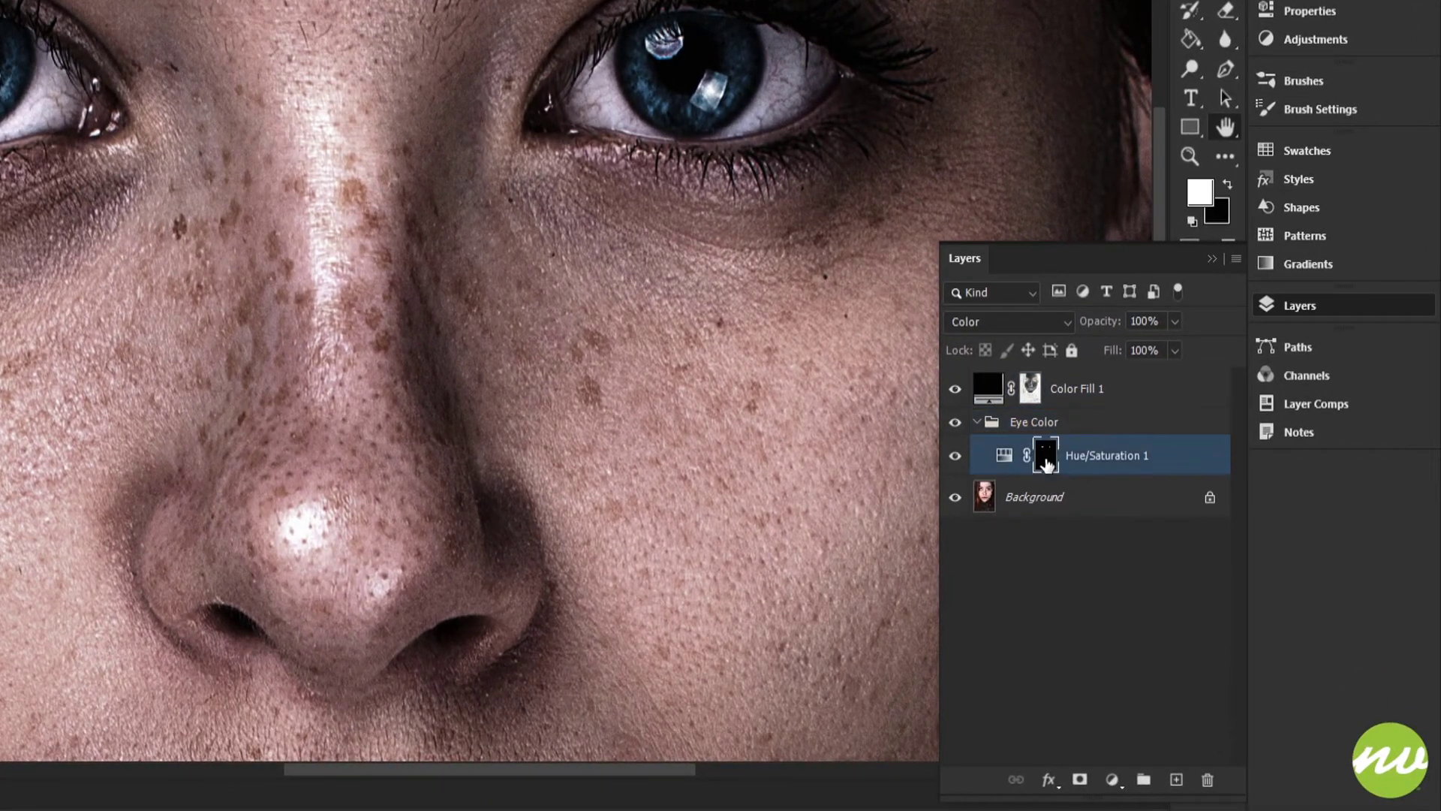
left_click_drag(1045, 459, 1045, 462)
left_click_drag(659, 347, 742, 409)
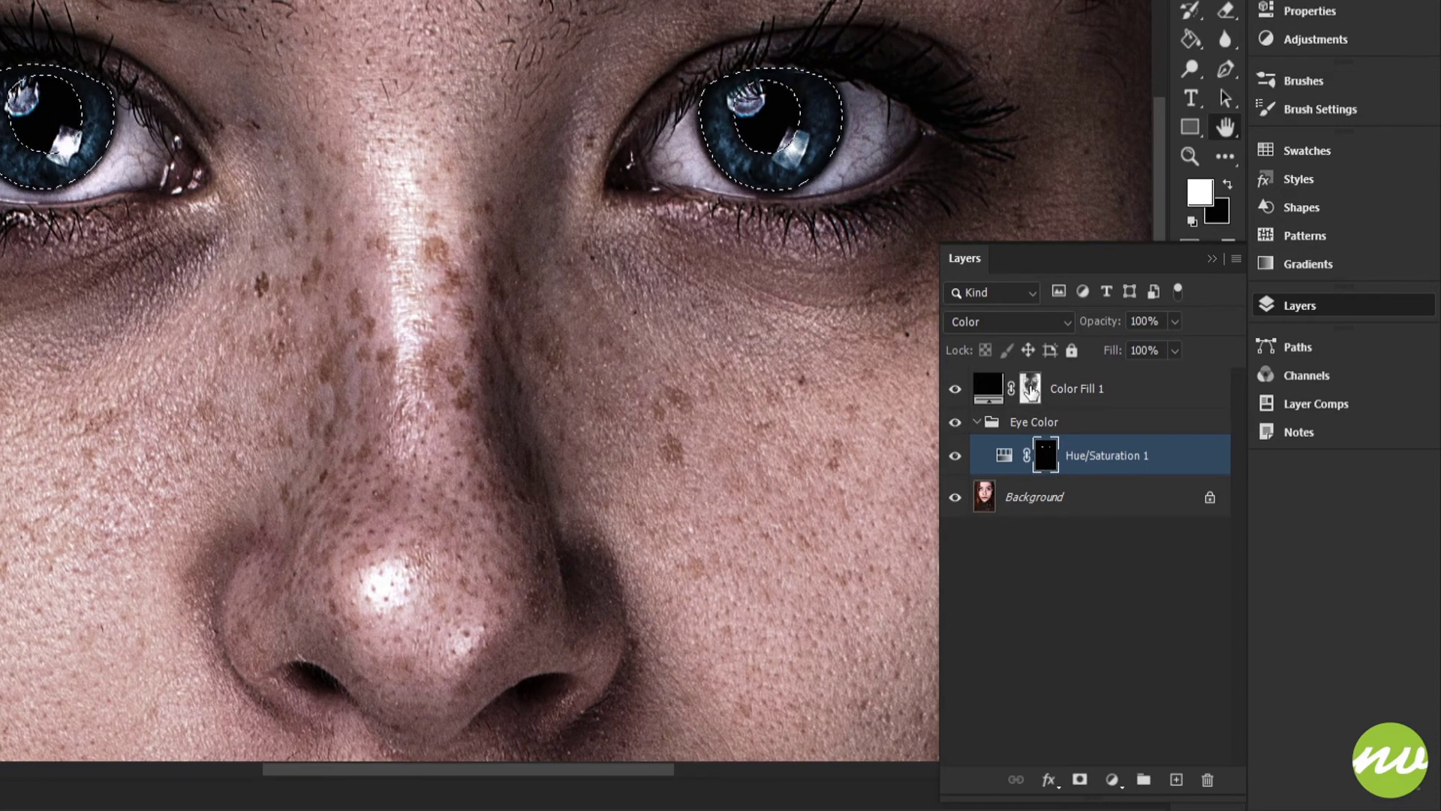
left_click(1031, 388)
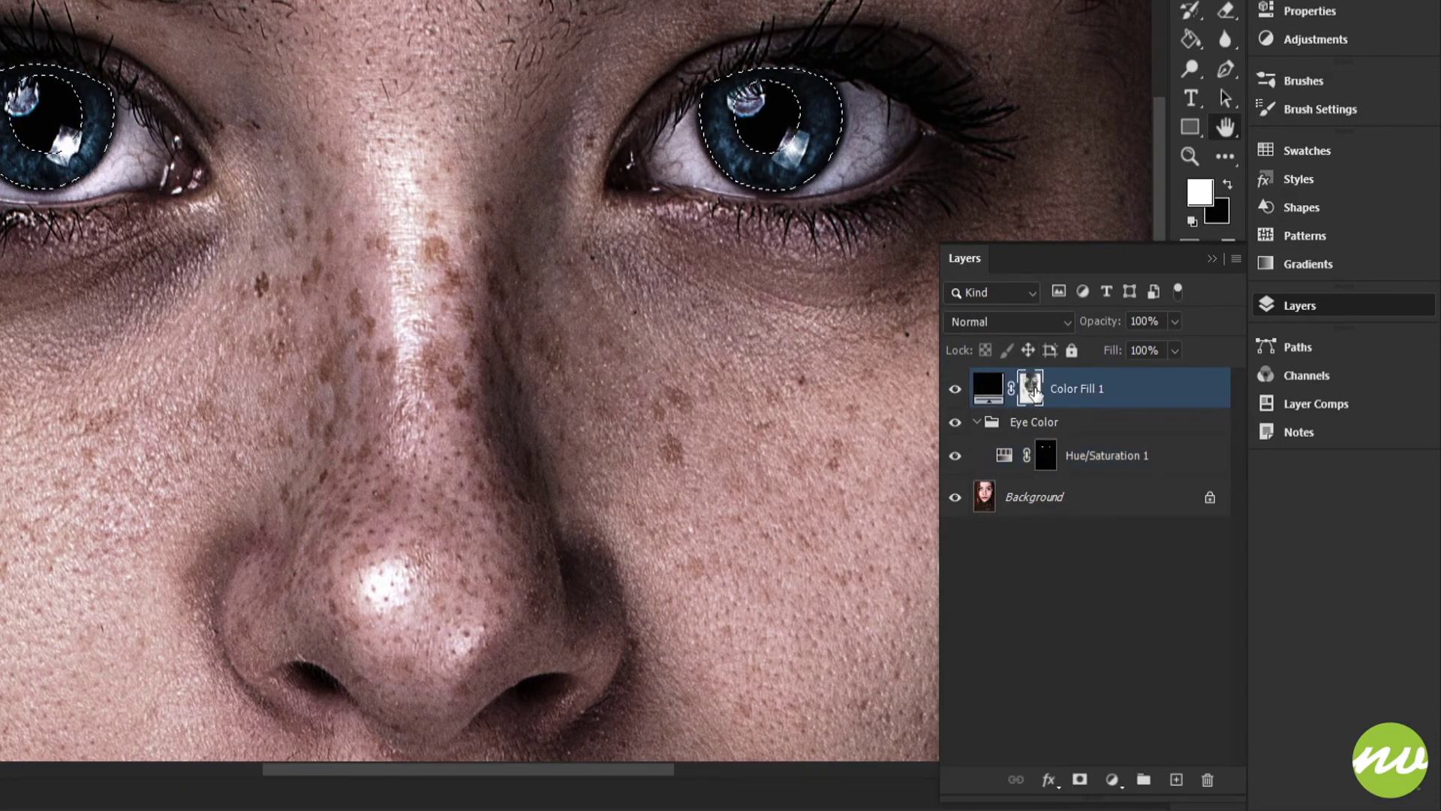
left_click_drag(808, 306, 676, 323)
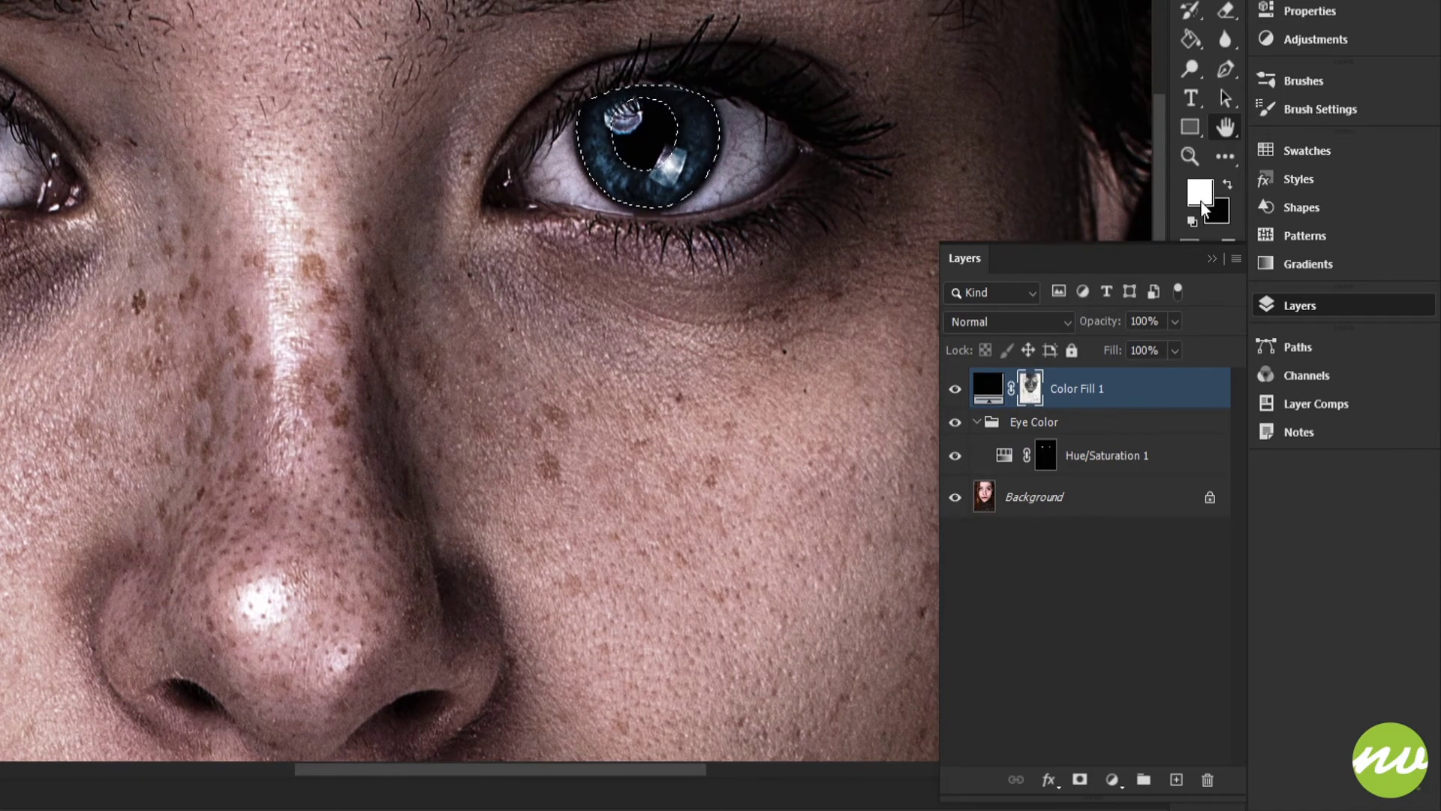
key("x")
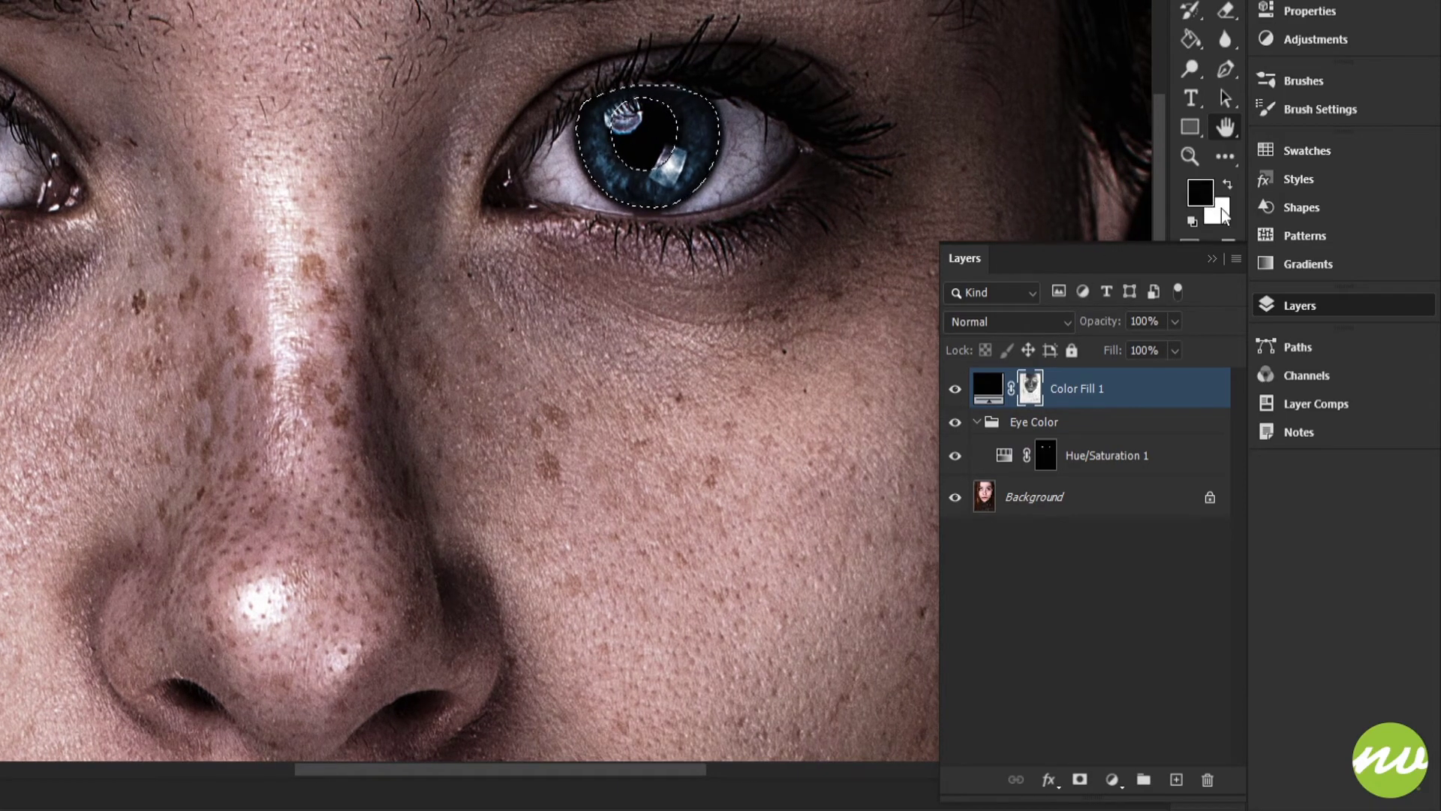
left_click_drag(887, 210, 855, 235)
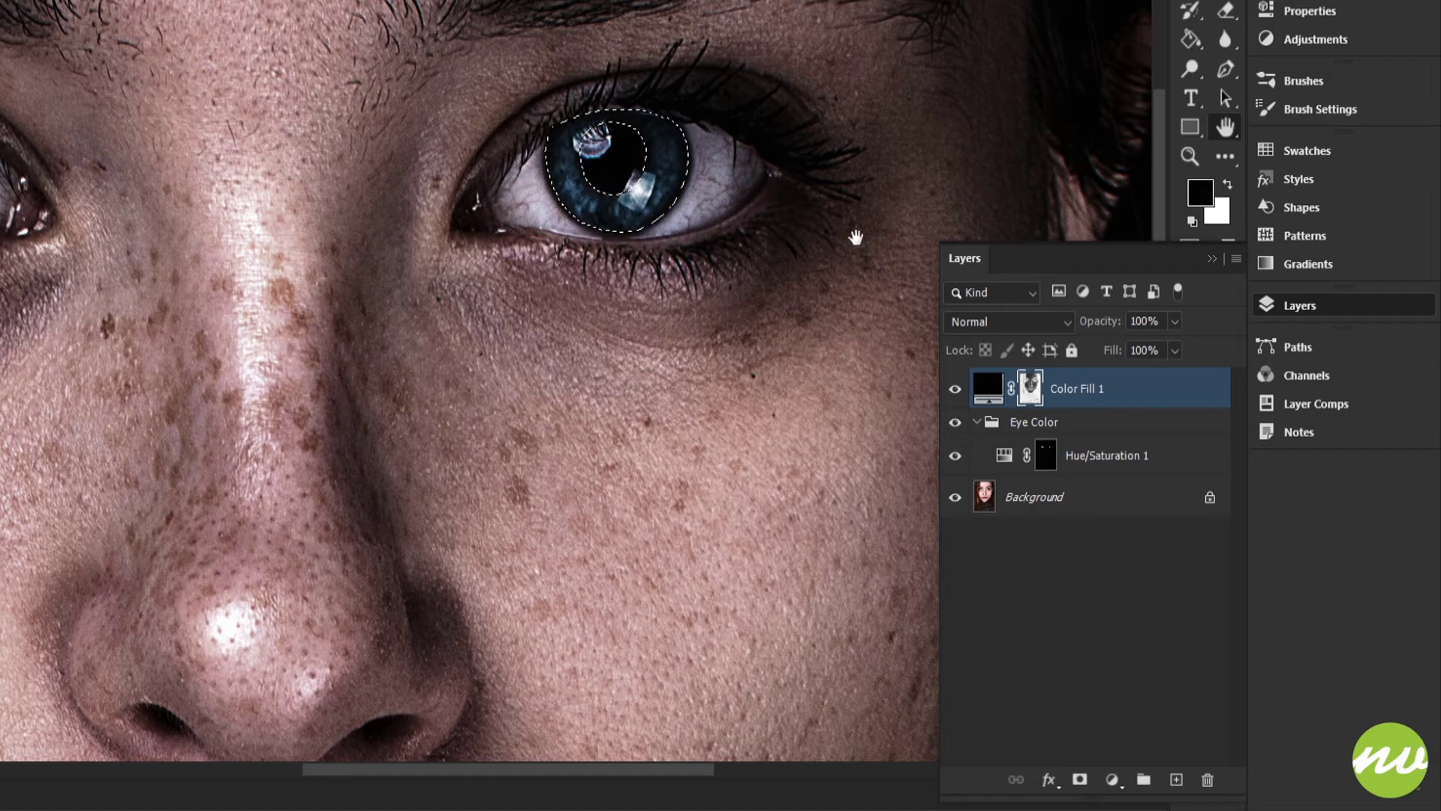
key("x")
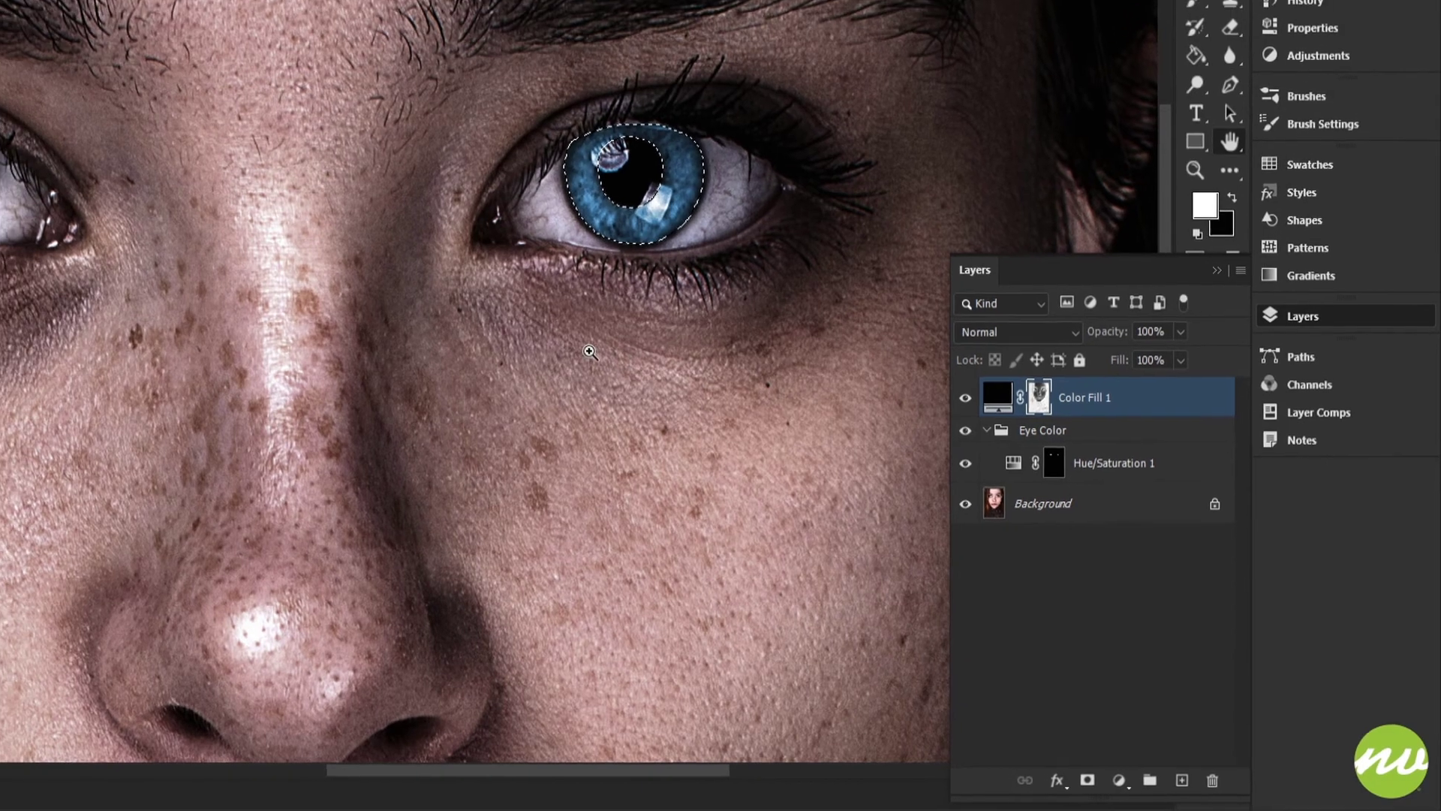
key("ctrl+d")
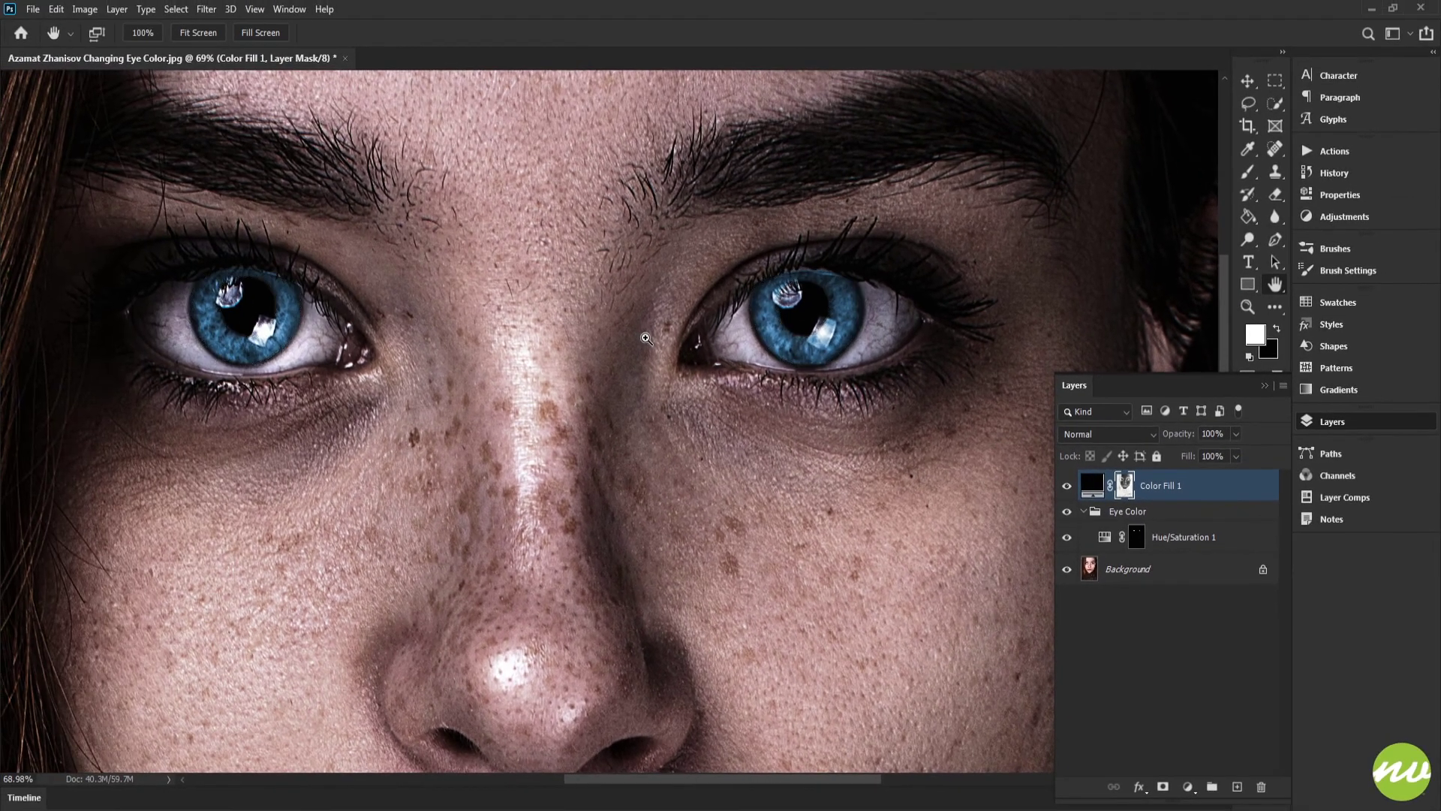
Step: Preview the Color Fill 1 mask alone, then move the fill layer below the Eye Color group
left_click(1130, 492, "alt")
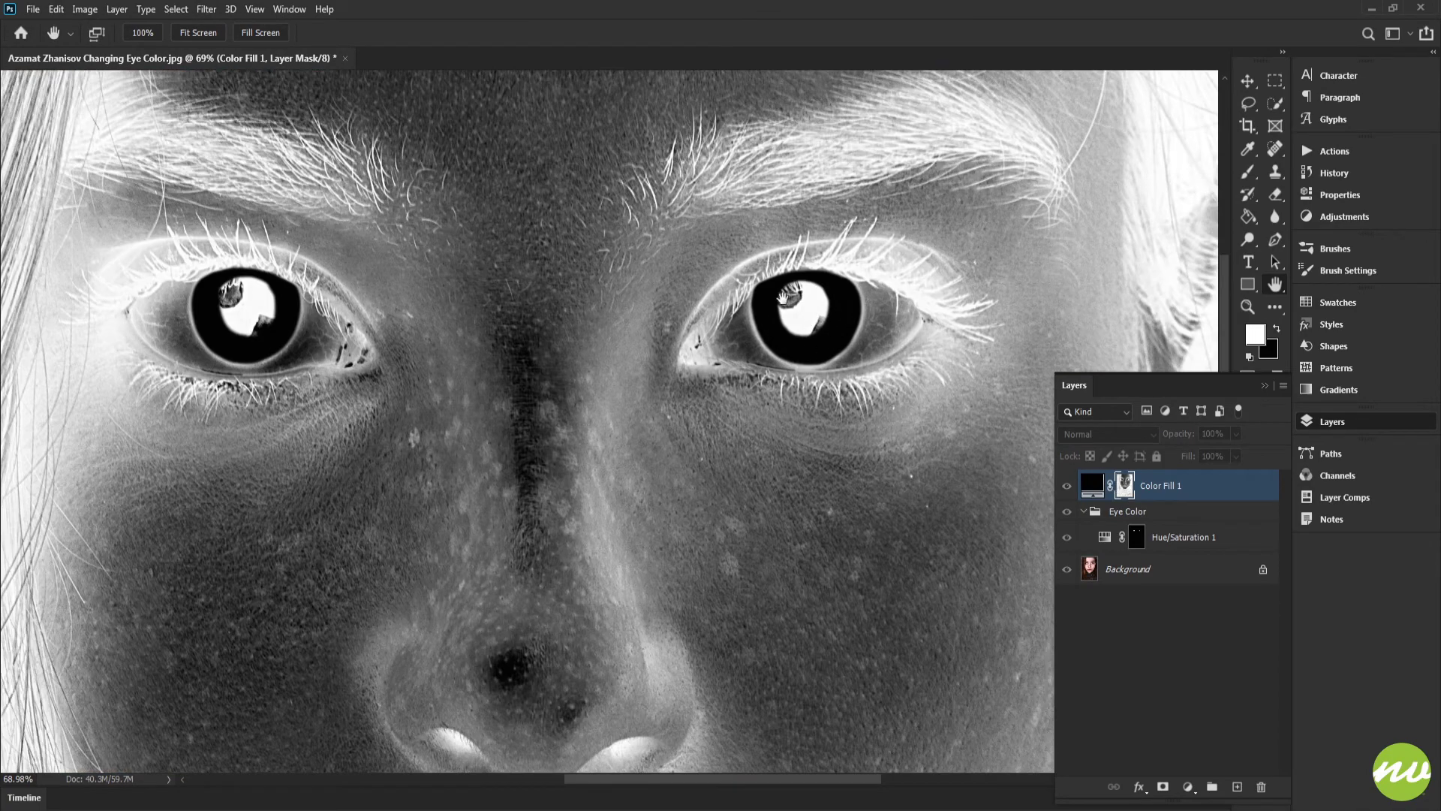
left_click(1126, 488, "alt")
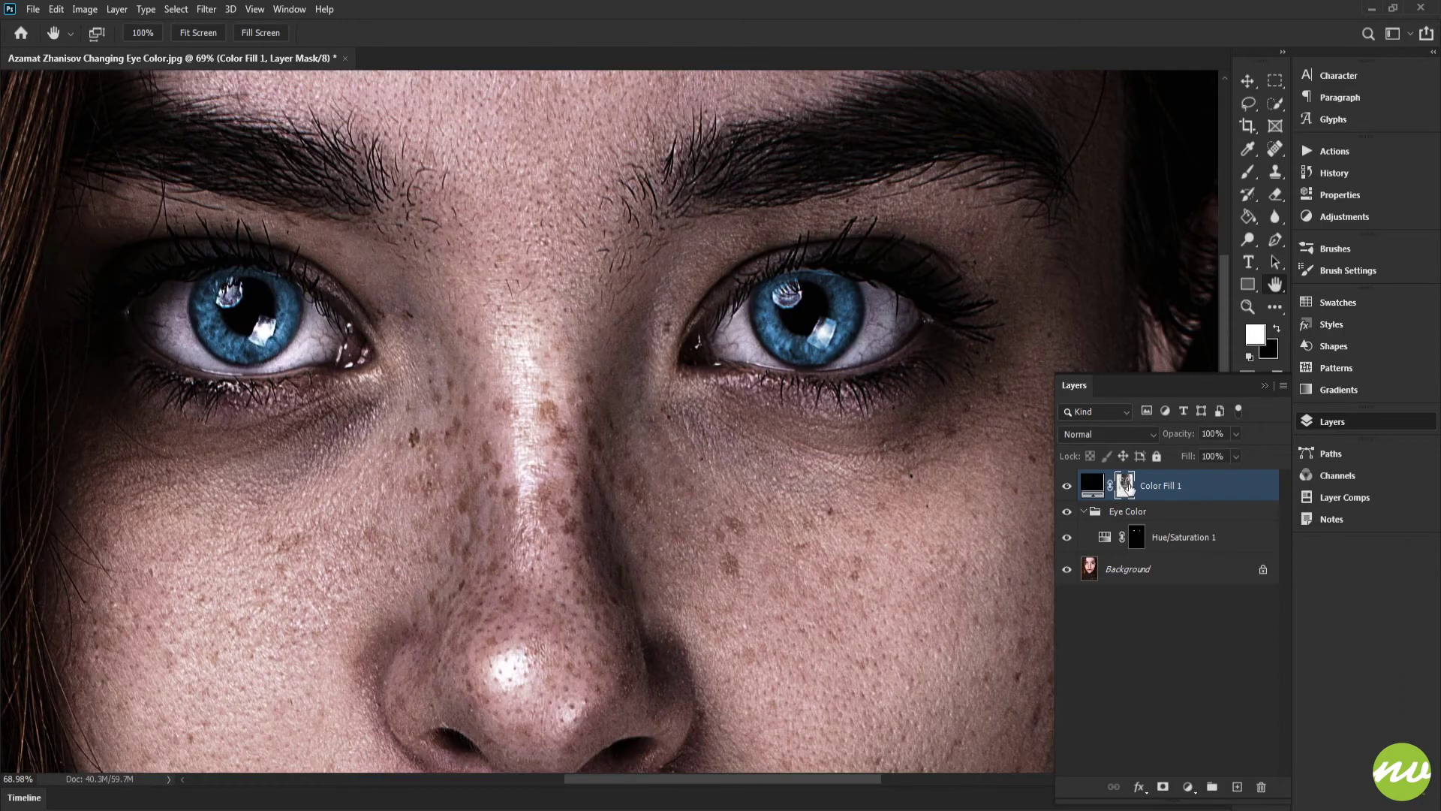
left_click(1085, 512)
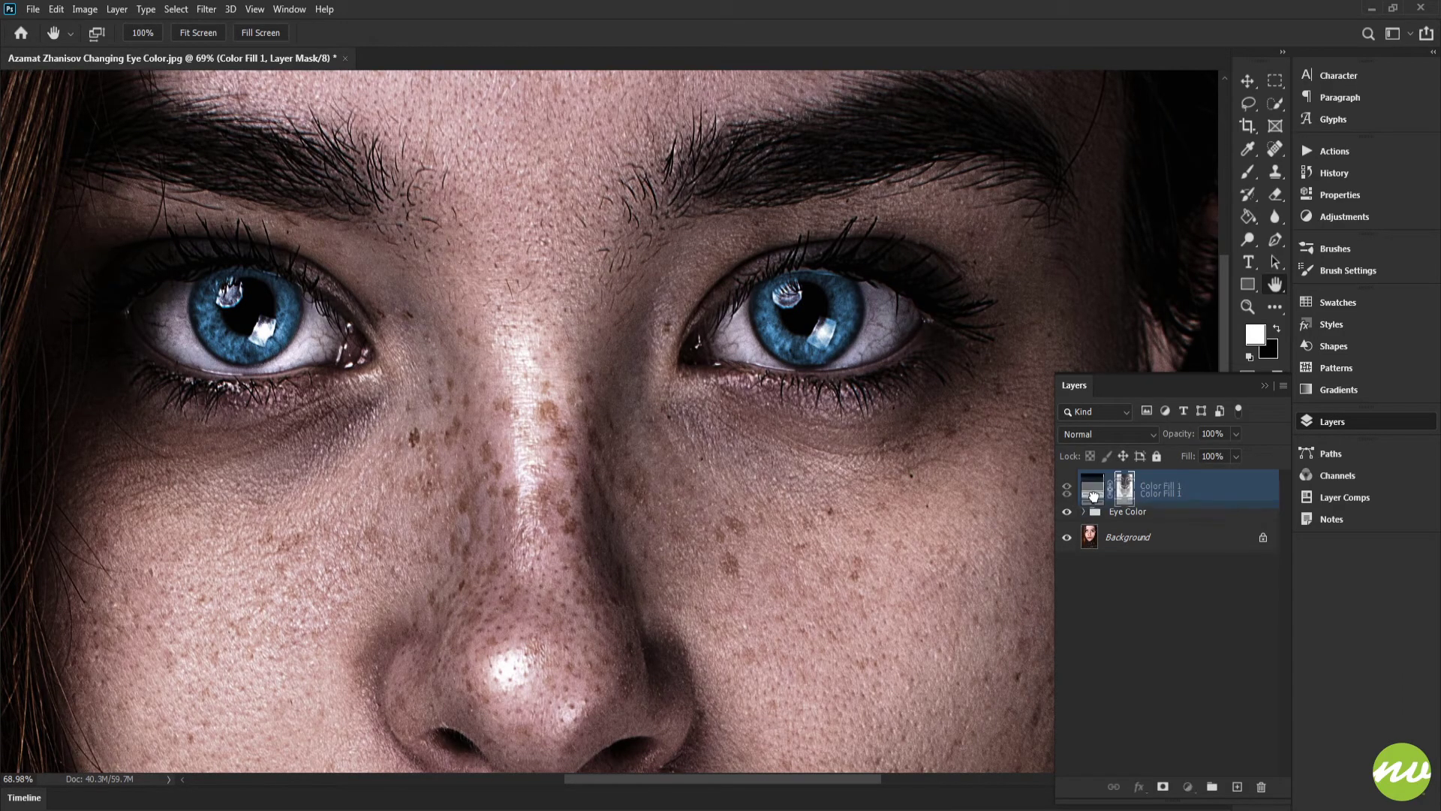
left_click_drag(1092, 492, 1100, 523)
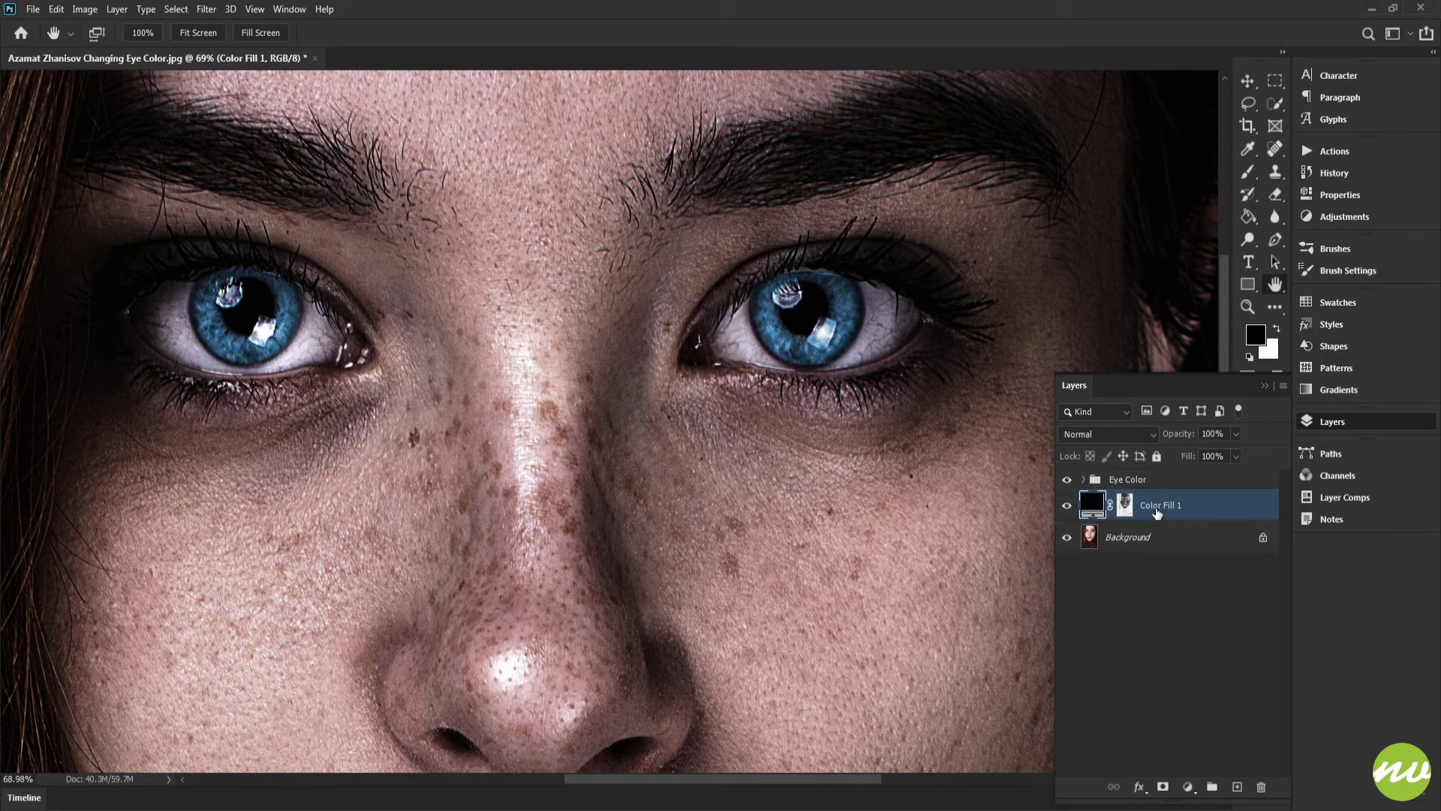
Step: Rename the fill layer Shade and place it in a new group also named Shade
double_click(1158, 506)
type("Shade")
key("Return")
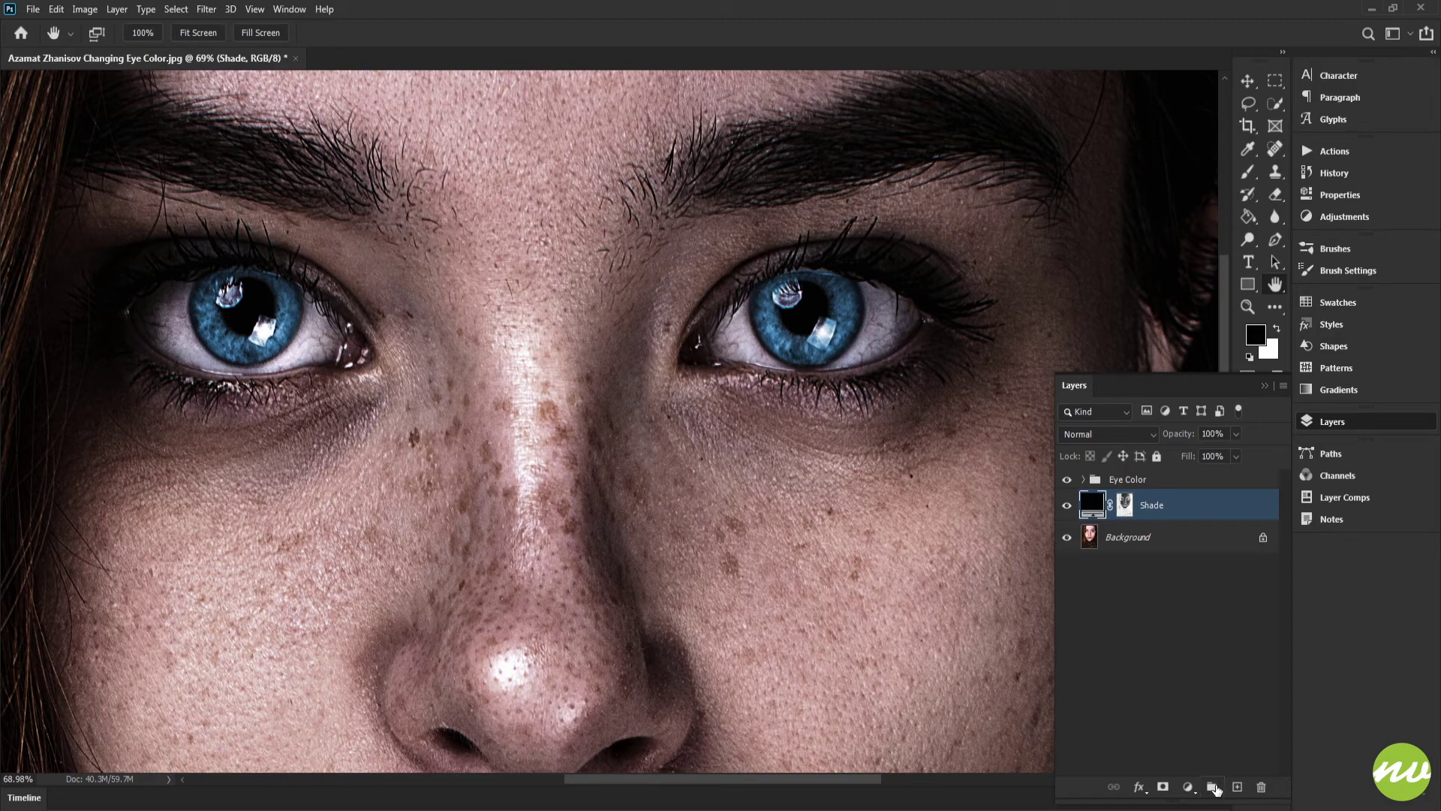
left_click(1212, 786, "alt")
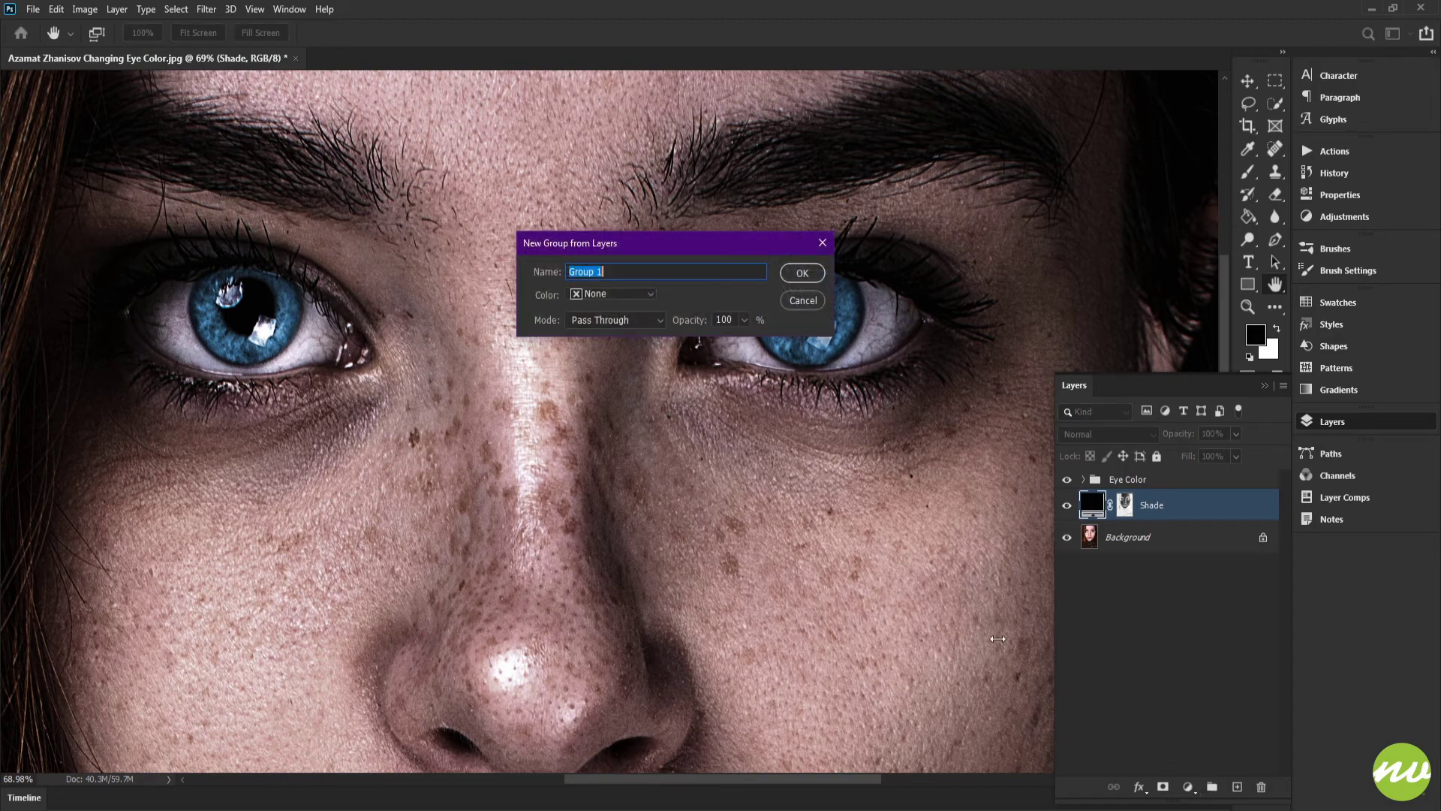
type("Shade")
key("Return")
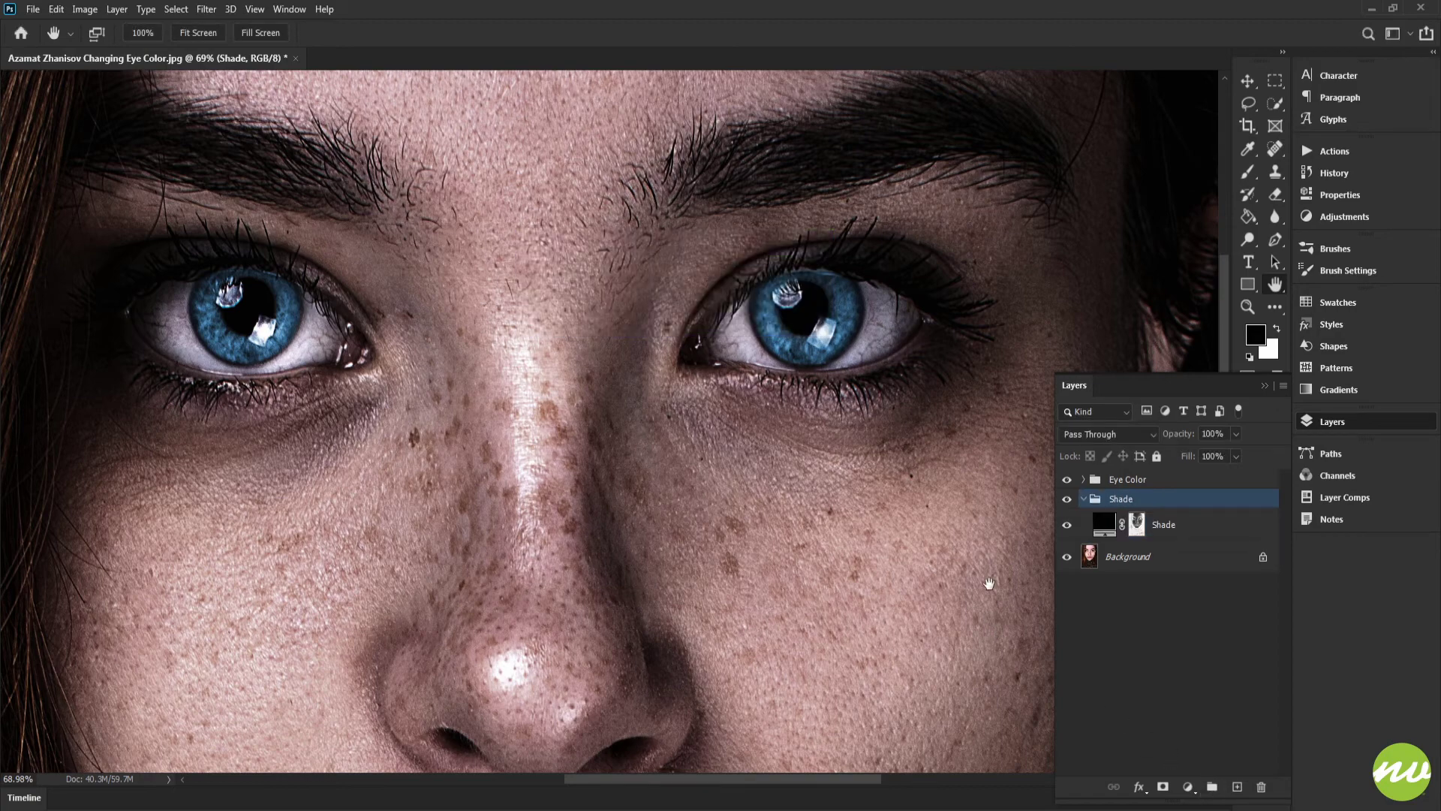
Step: Reduce the Shade fill layer's opacity and toggle the Shade group's visibility to compare
left_click(1084, 500)
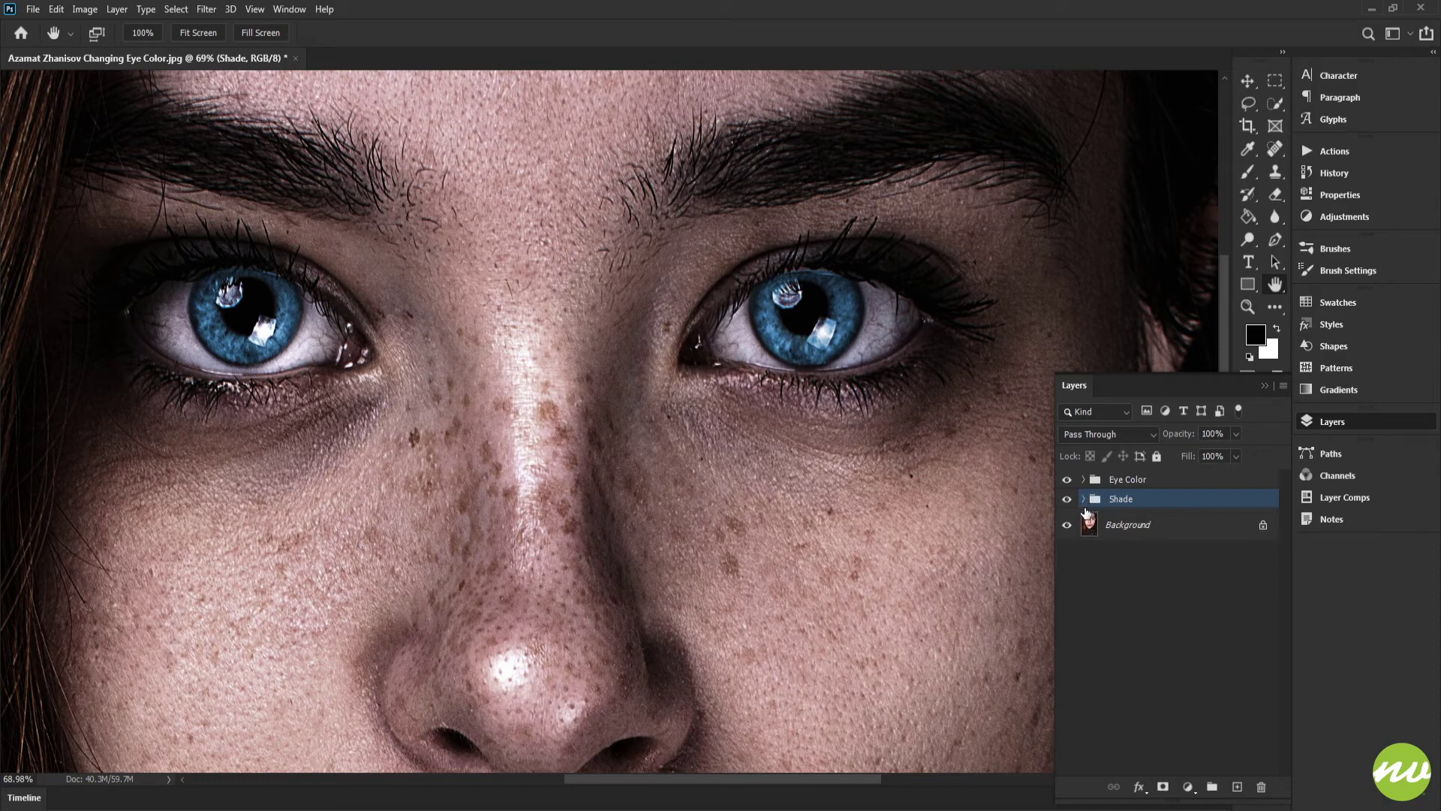
left_click(214, 40)
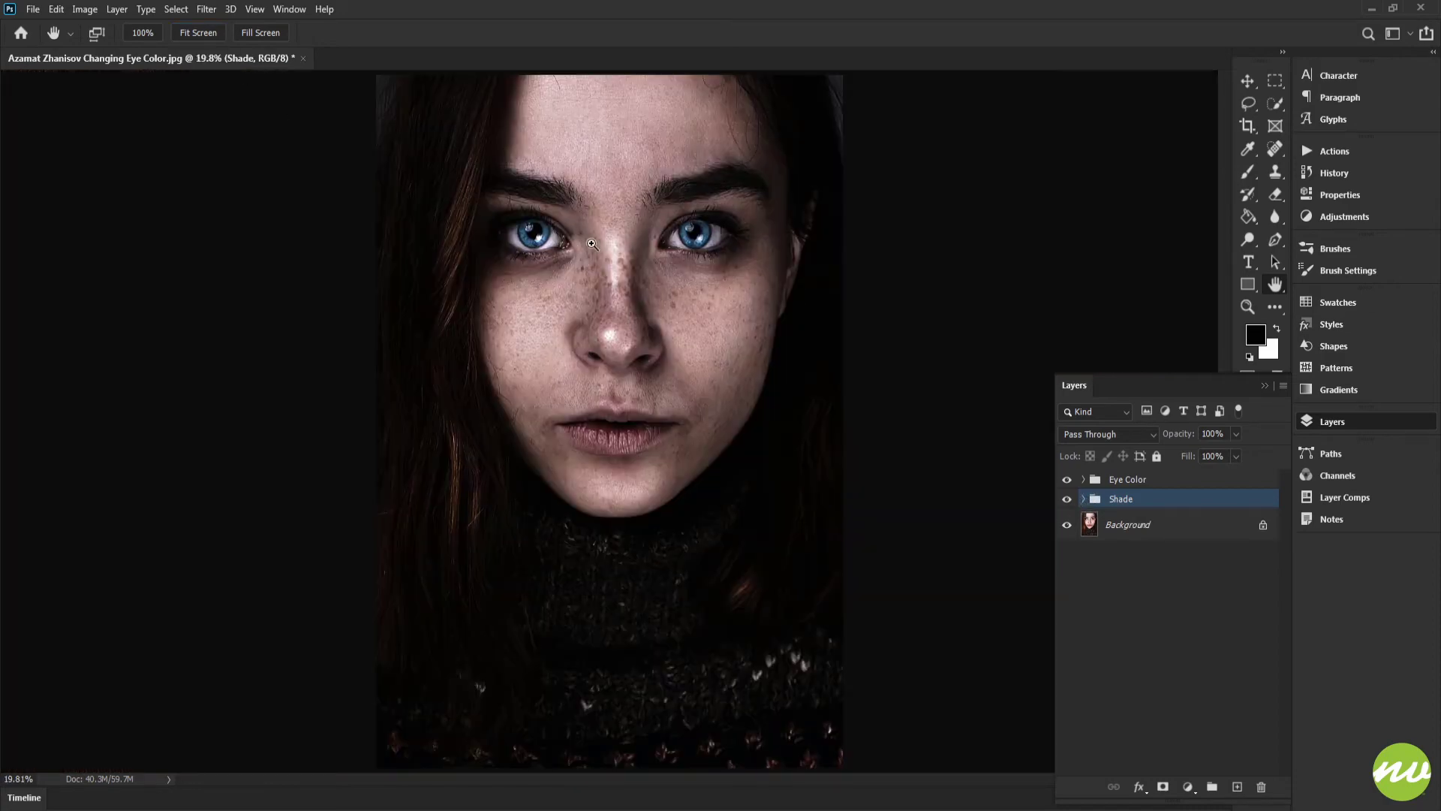
left_click(1081, 500)
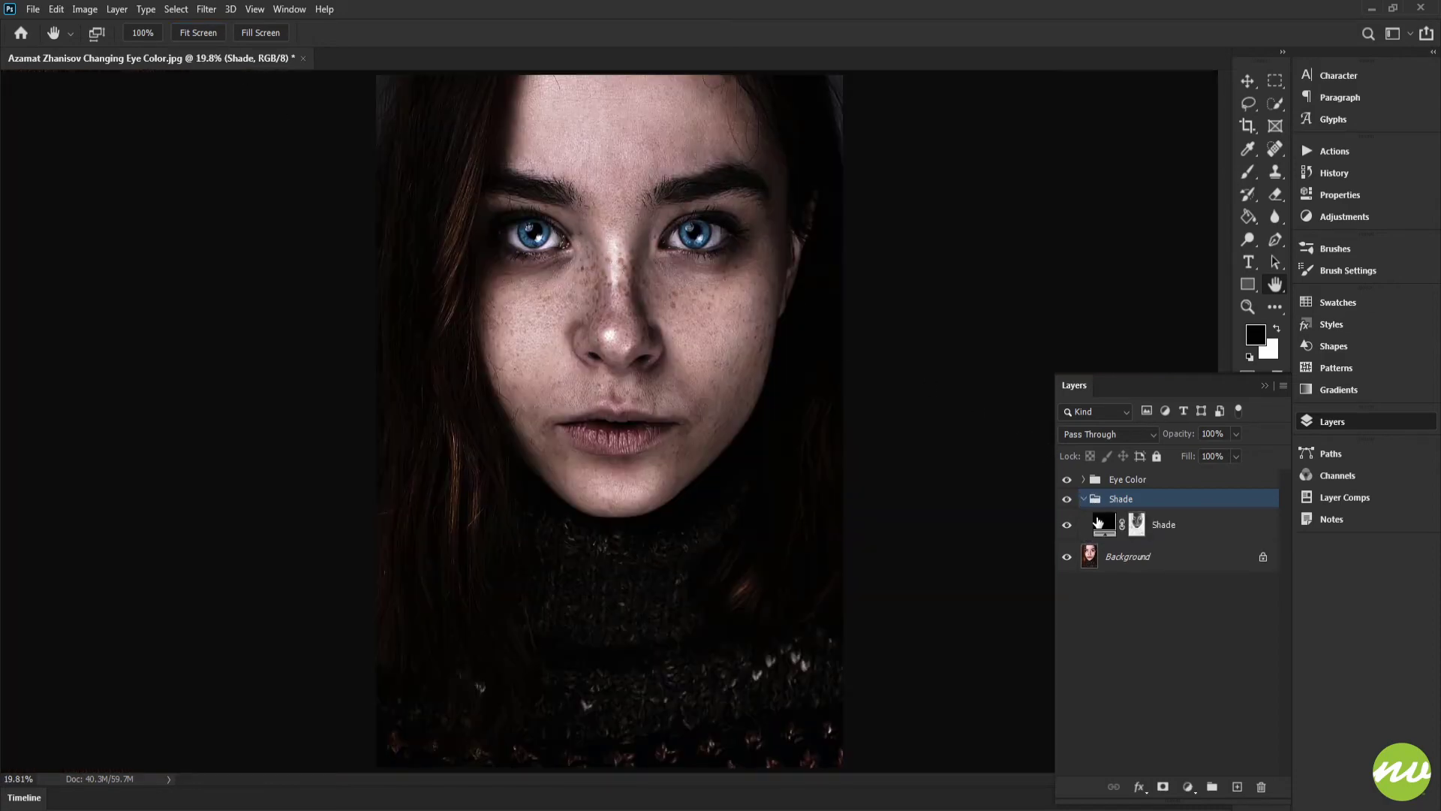
left_click(1091, 518)
left_click(1236, 437)
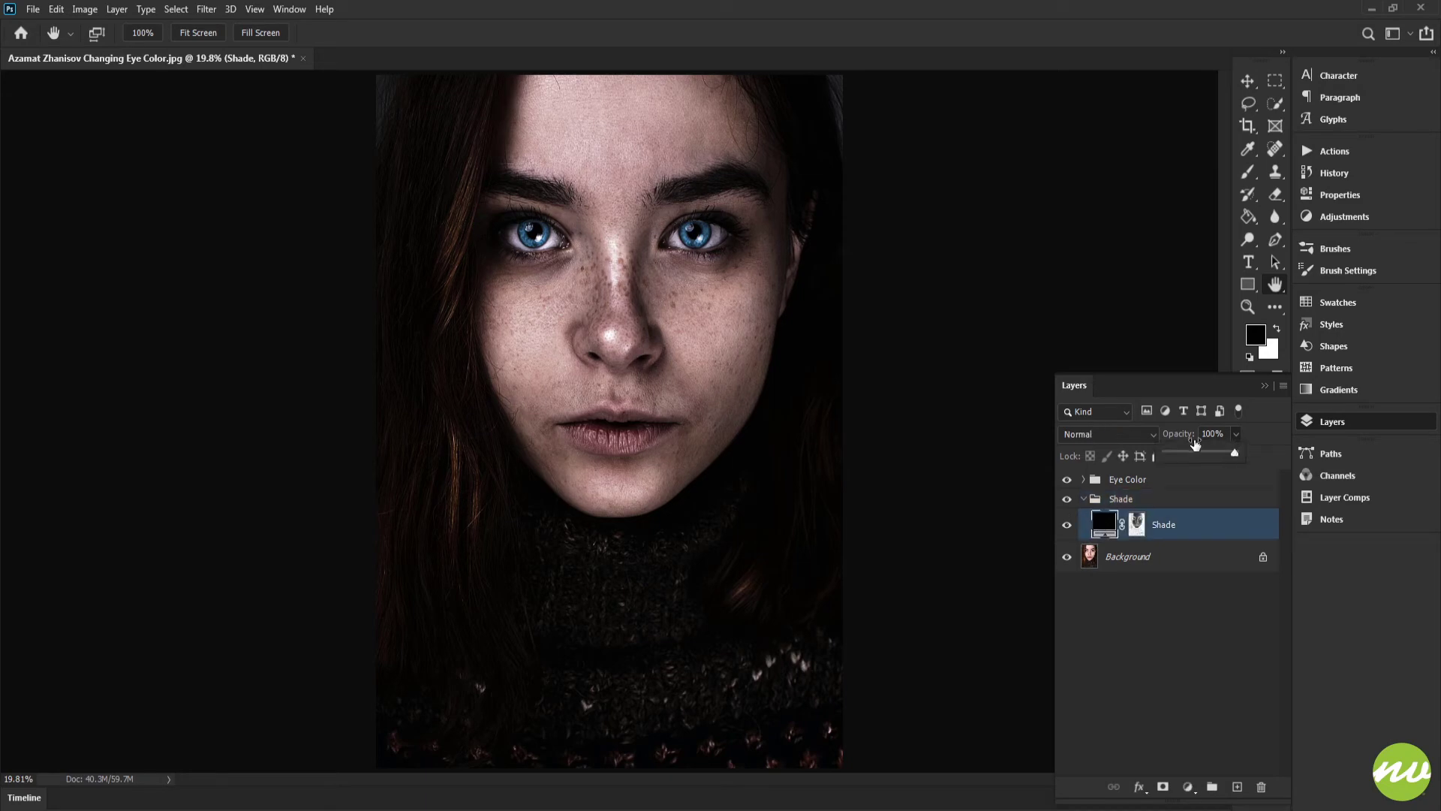
left_click_drag(1232, 453, 1194, 454)
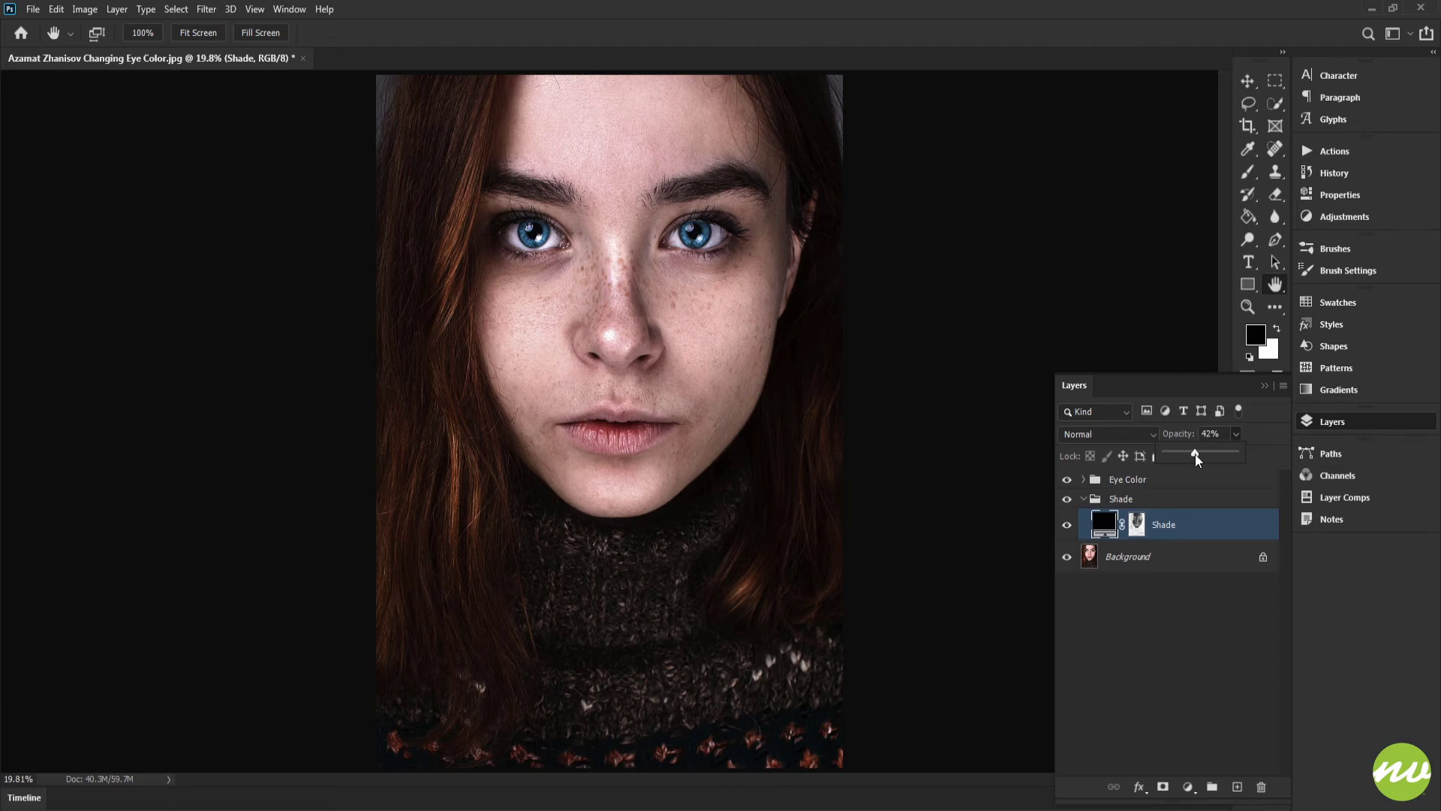
left_click(1084, 499)
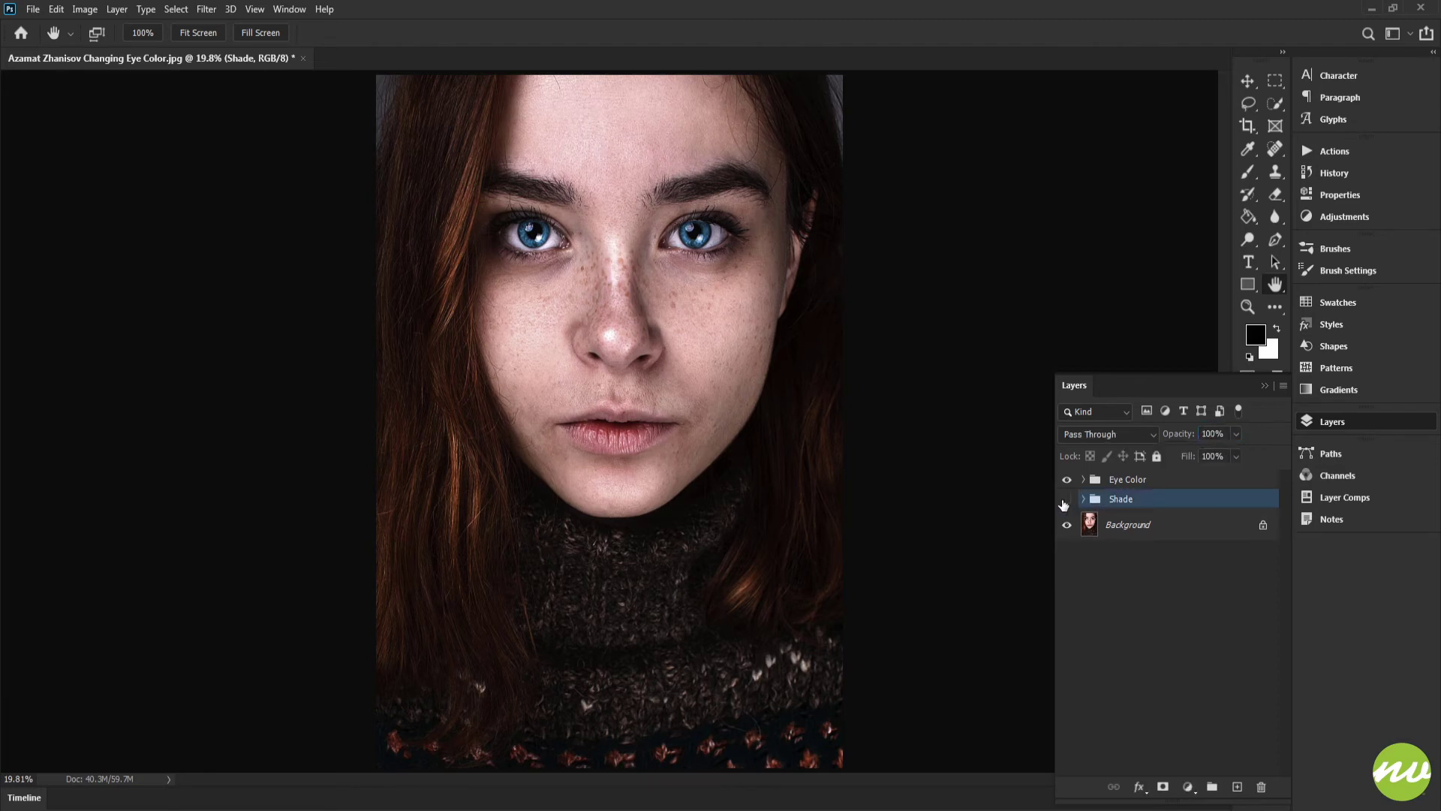
left_click(1066, 500)
left_click(1066, 499)
Step: Duplicate the Hue/Saturation layer inside the Eye Color group and hide the original
left_click_drag(662, 258, 1074, 465)
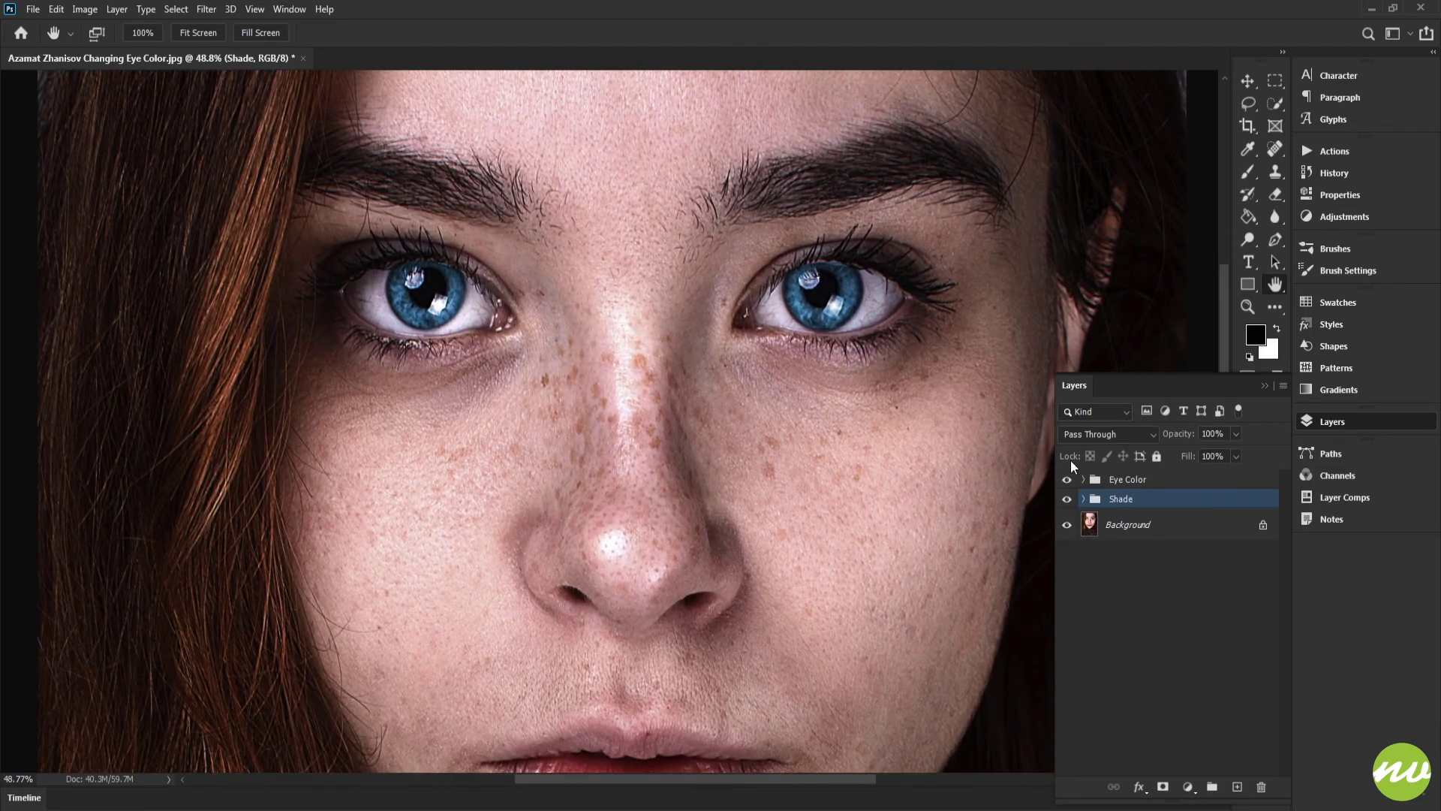
left_click(1083, 480)
left_click(1083, 480)
left_click(1083, 480)
left_click(1098, 480)
left_click(1136, 496)
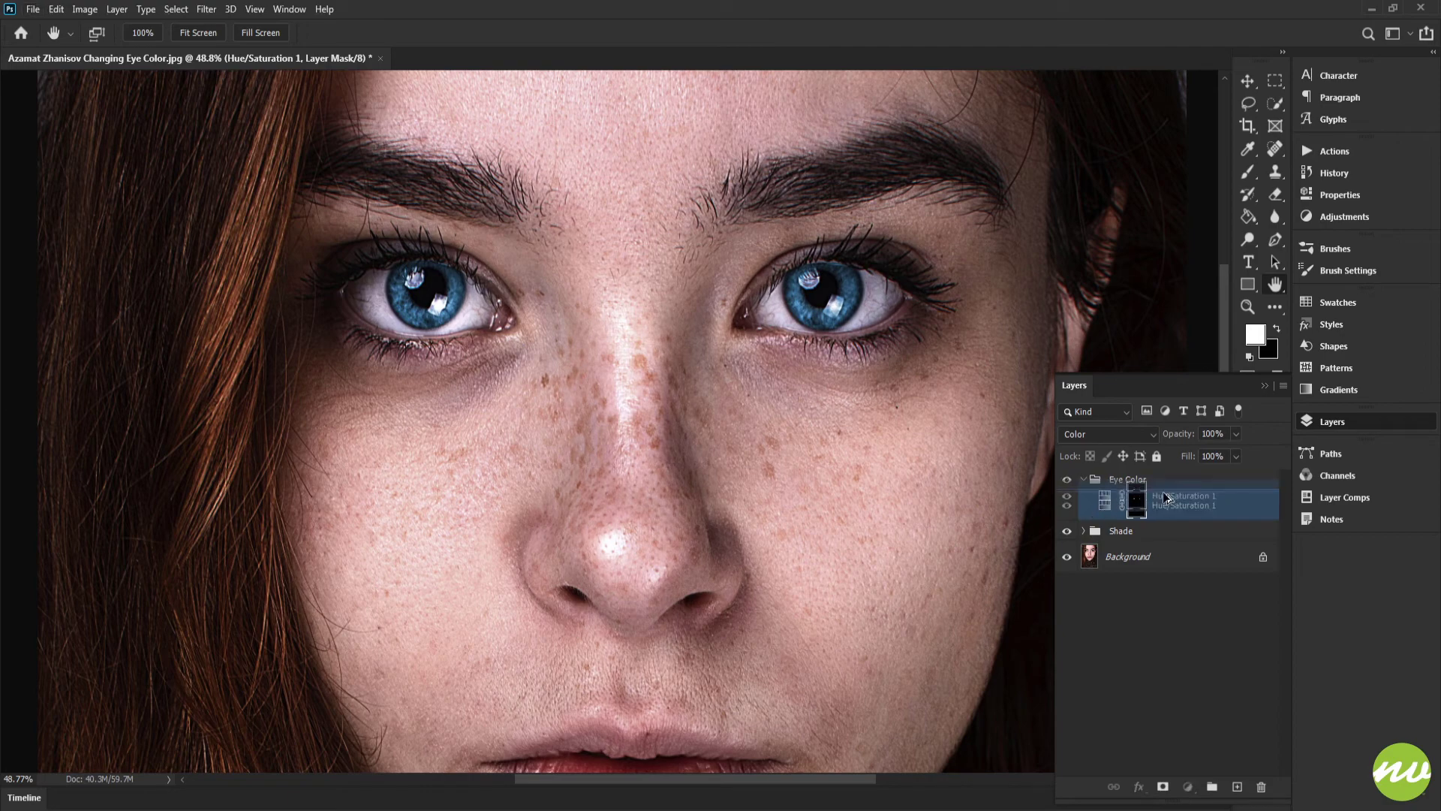
left_click_drag(1163, 508, 1163, 498)
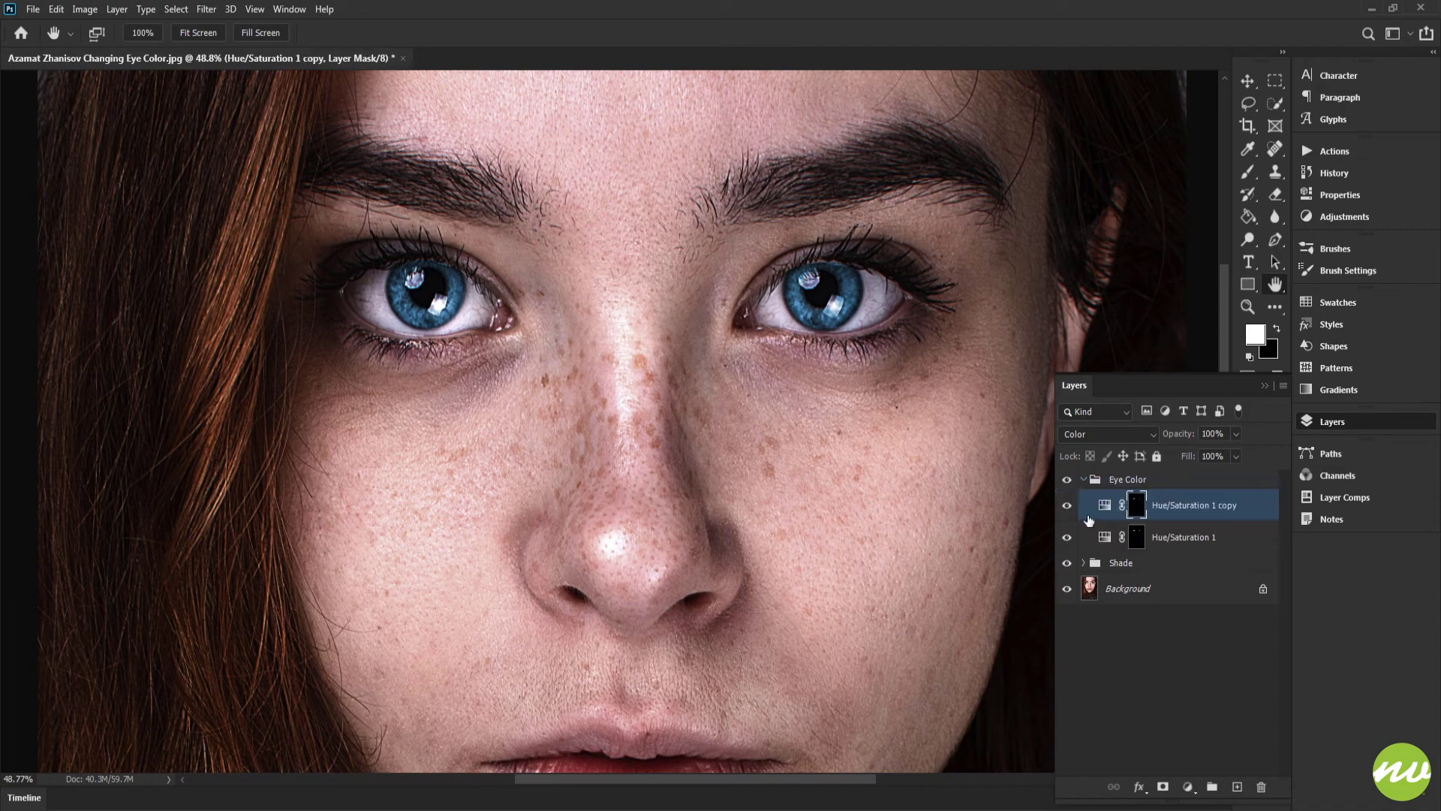
left_click(1067, 537)
left_click_drag(844, 434, 810, 441)
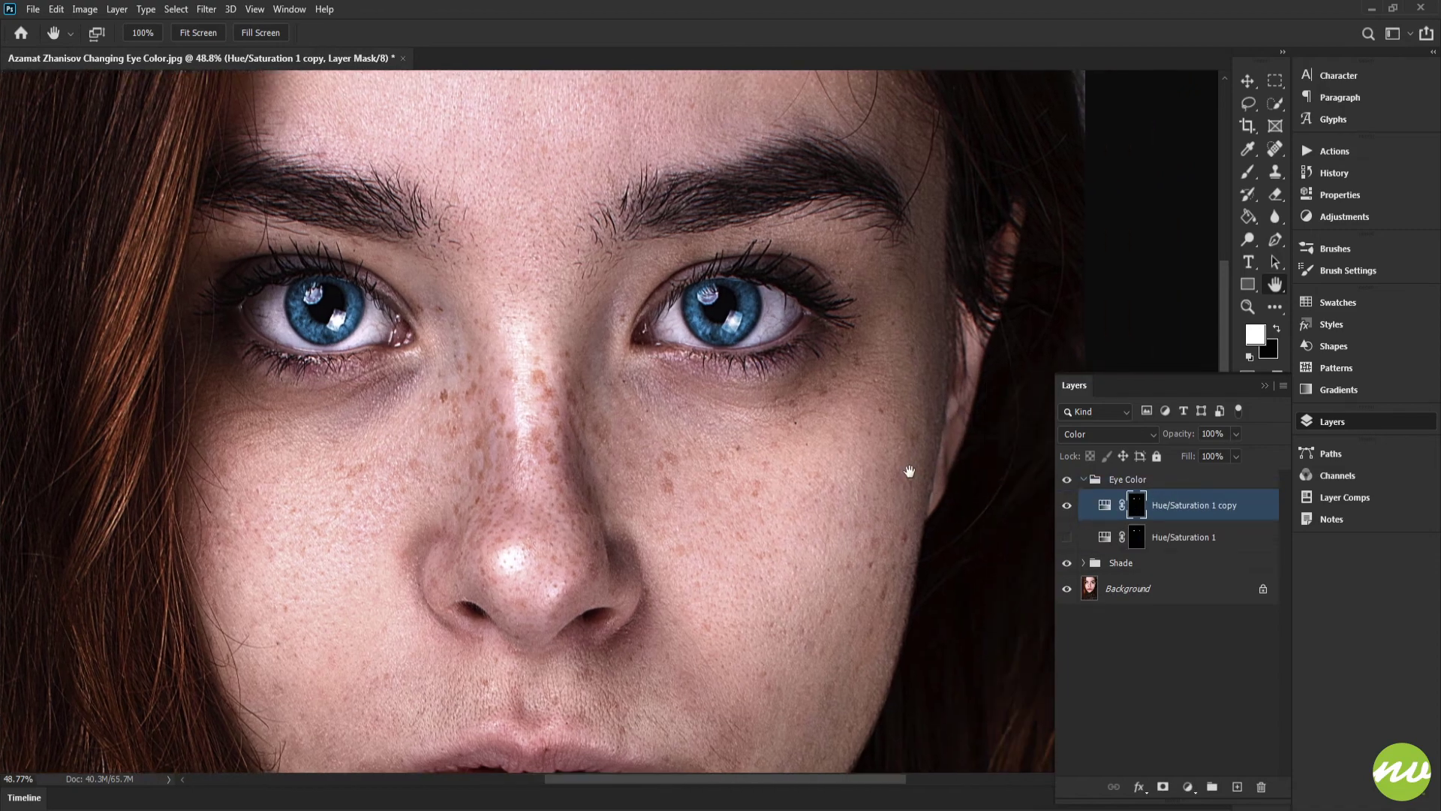
left_click_drag(910, 473, 836, 460)
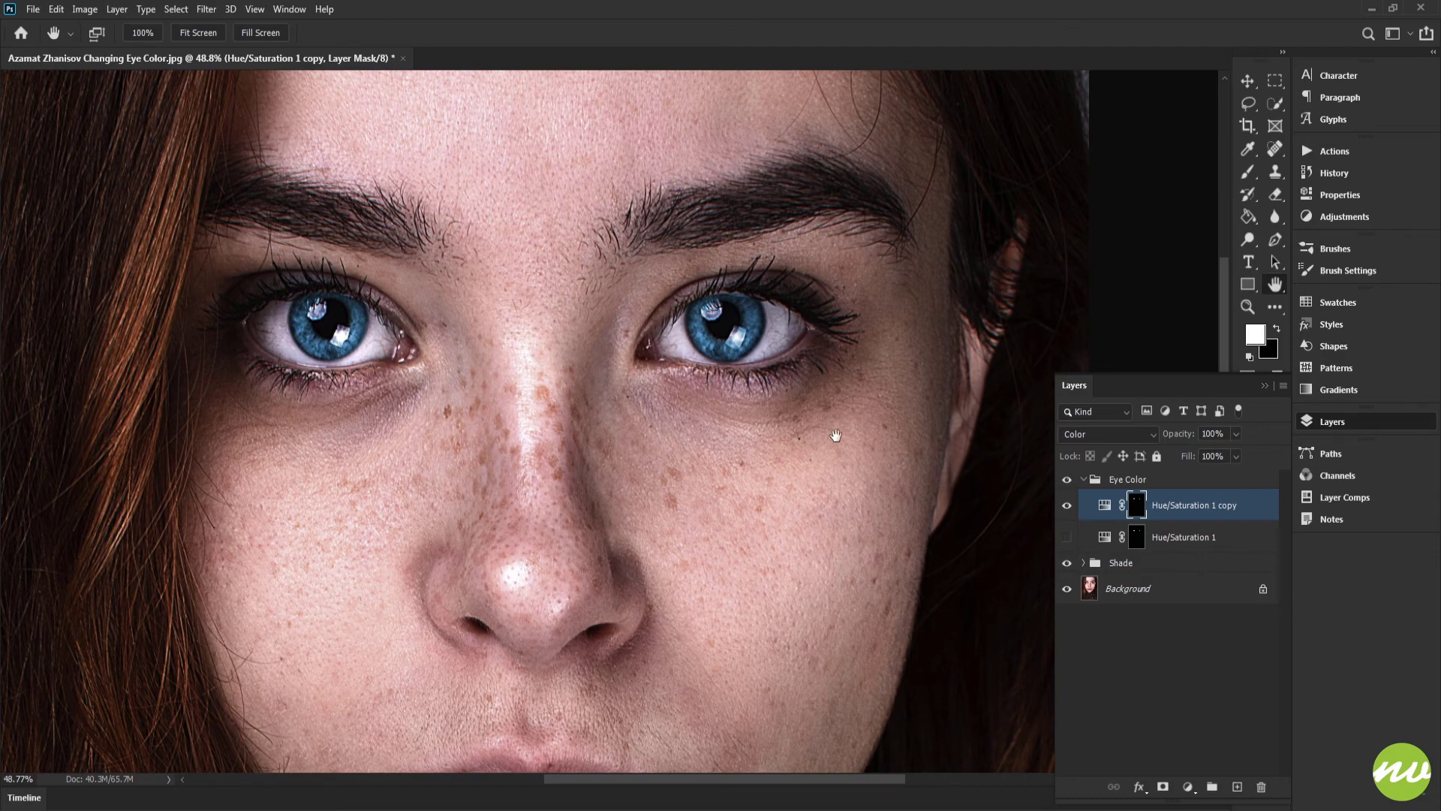
left_click_drag(837, 429, 867, 460)
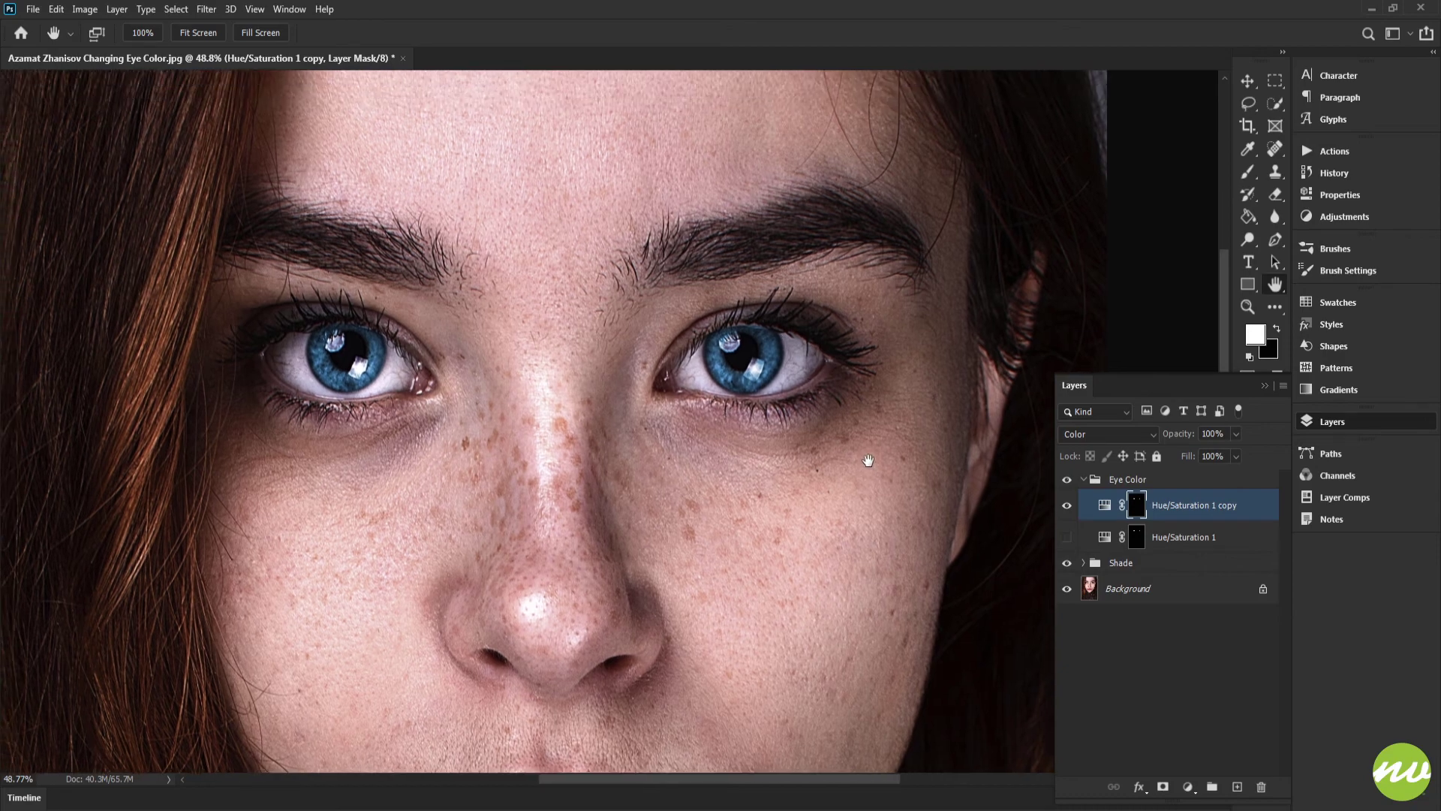
Step: Set the copied Hue/Saturation layer's Hue to 300
double_click(1105, 506)
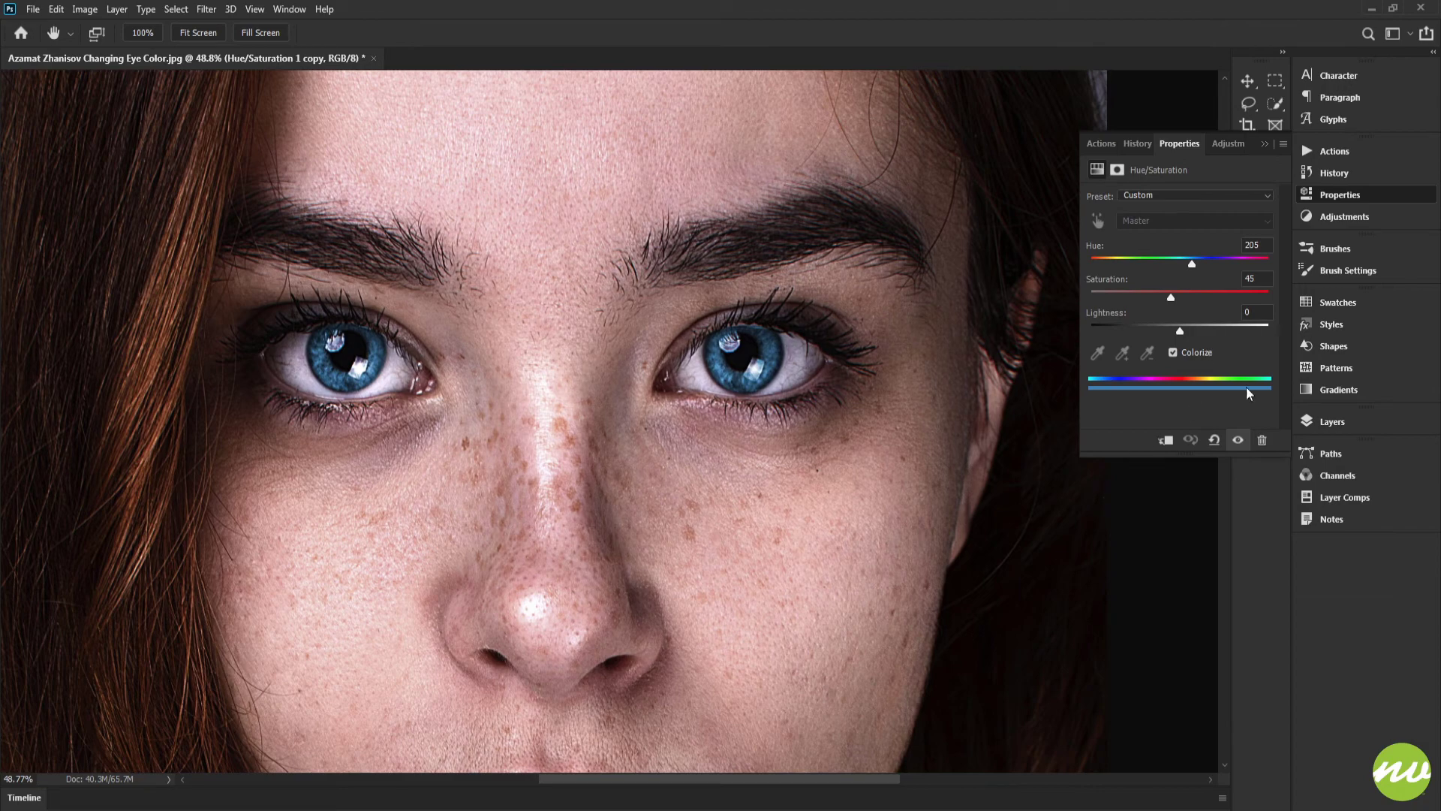
left_click(1332, 421)
double_click(1103, 497)
left_click_drag(1192, 262, 1242, 265)
double_click(1253, 244)
type("300")
key("Return")
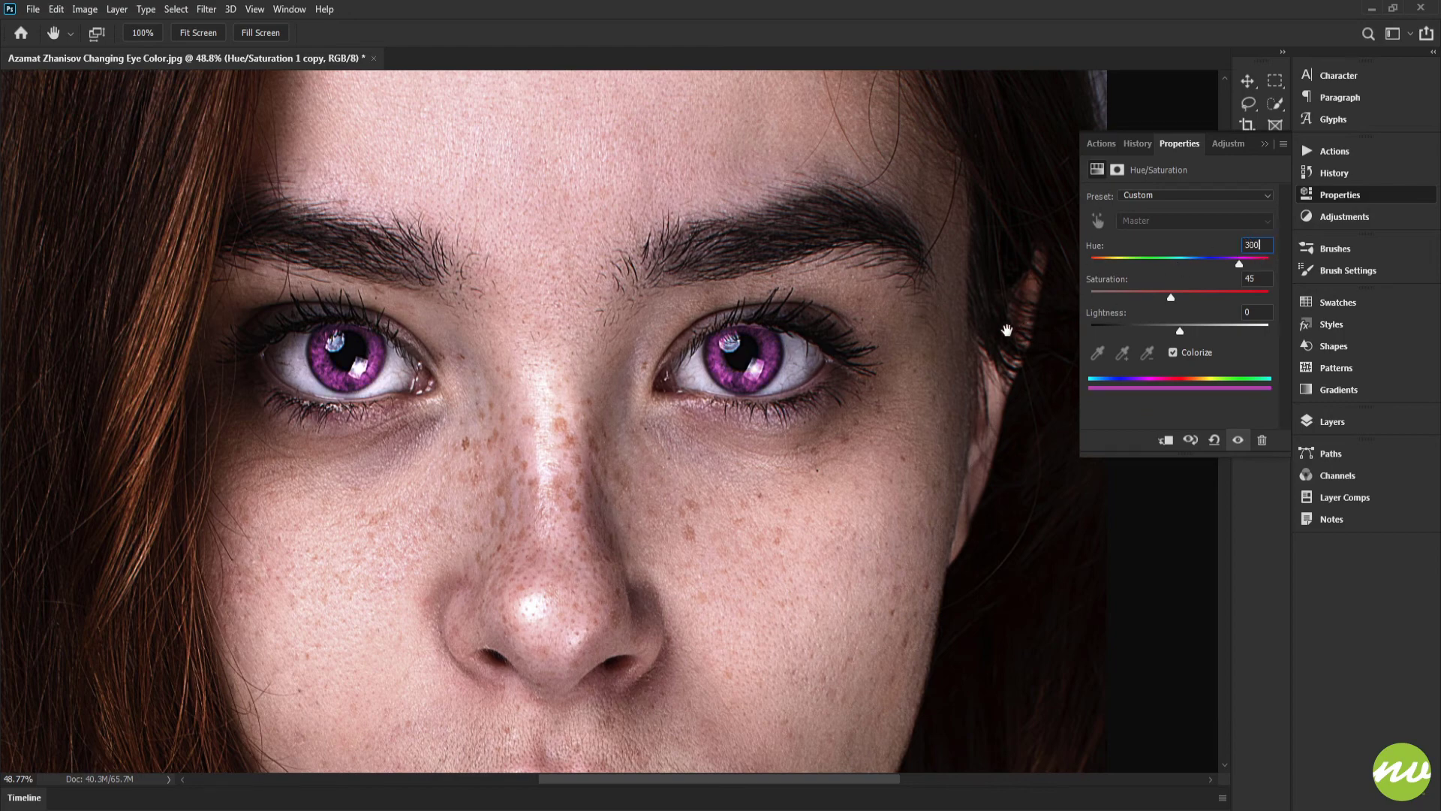
Step: Set the copied Hue/Saturation layer's Saturation to 55
left_click_drag(901, 376, 934, 379)
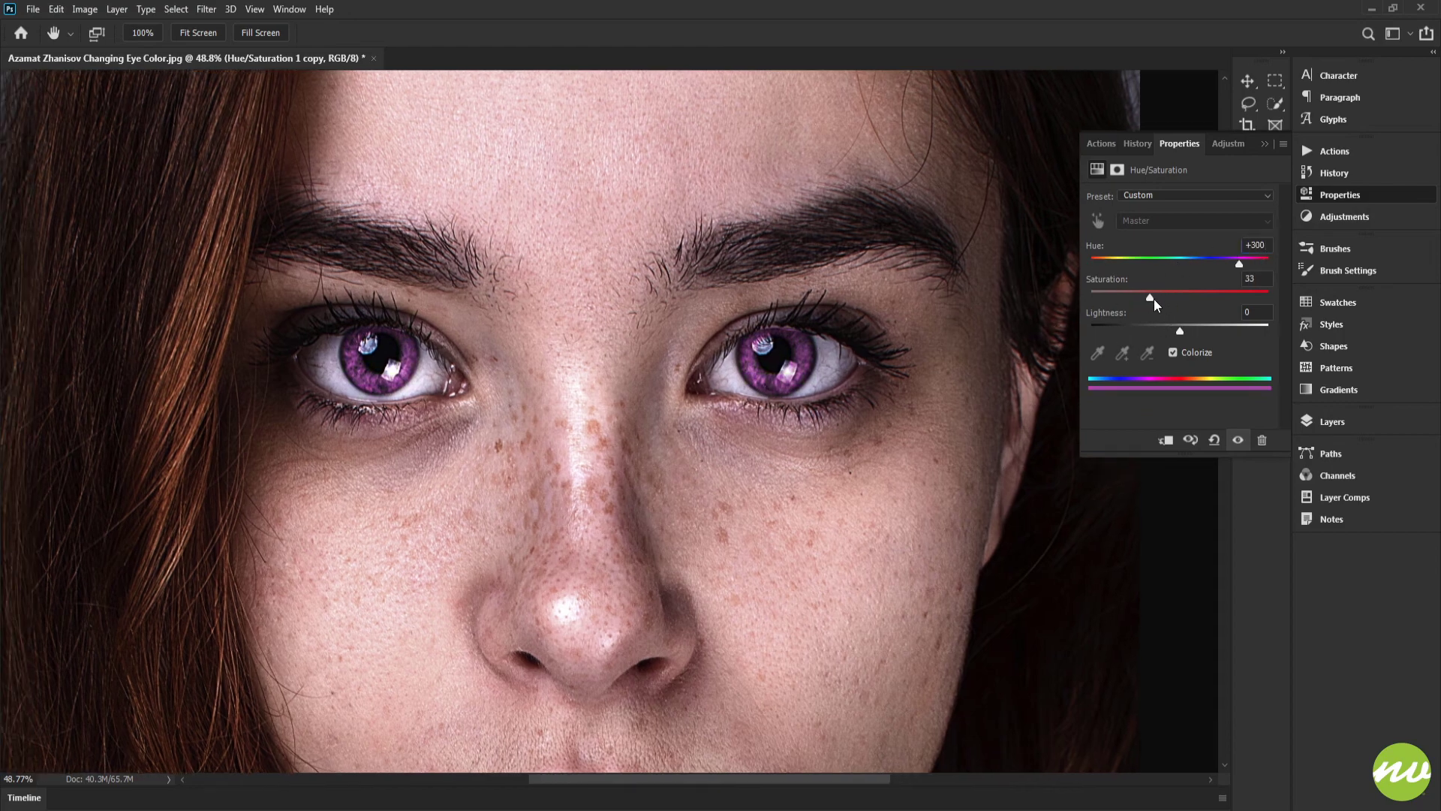
left_click_drag(1182, 300, 1192, 299)
double_click(1252, 278)
type("55")
key("Return")
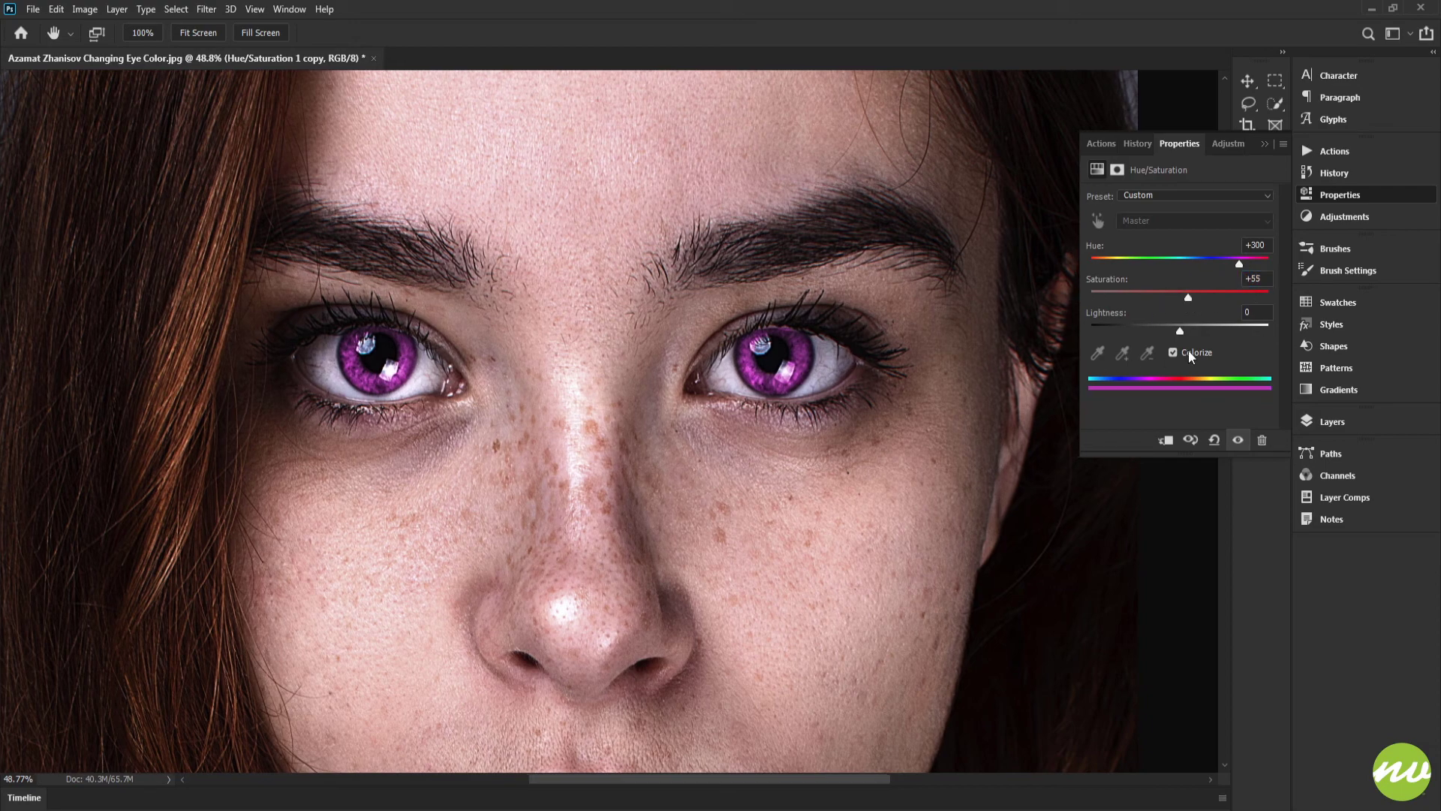
left_click(1305, 418)
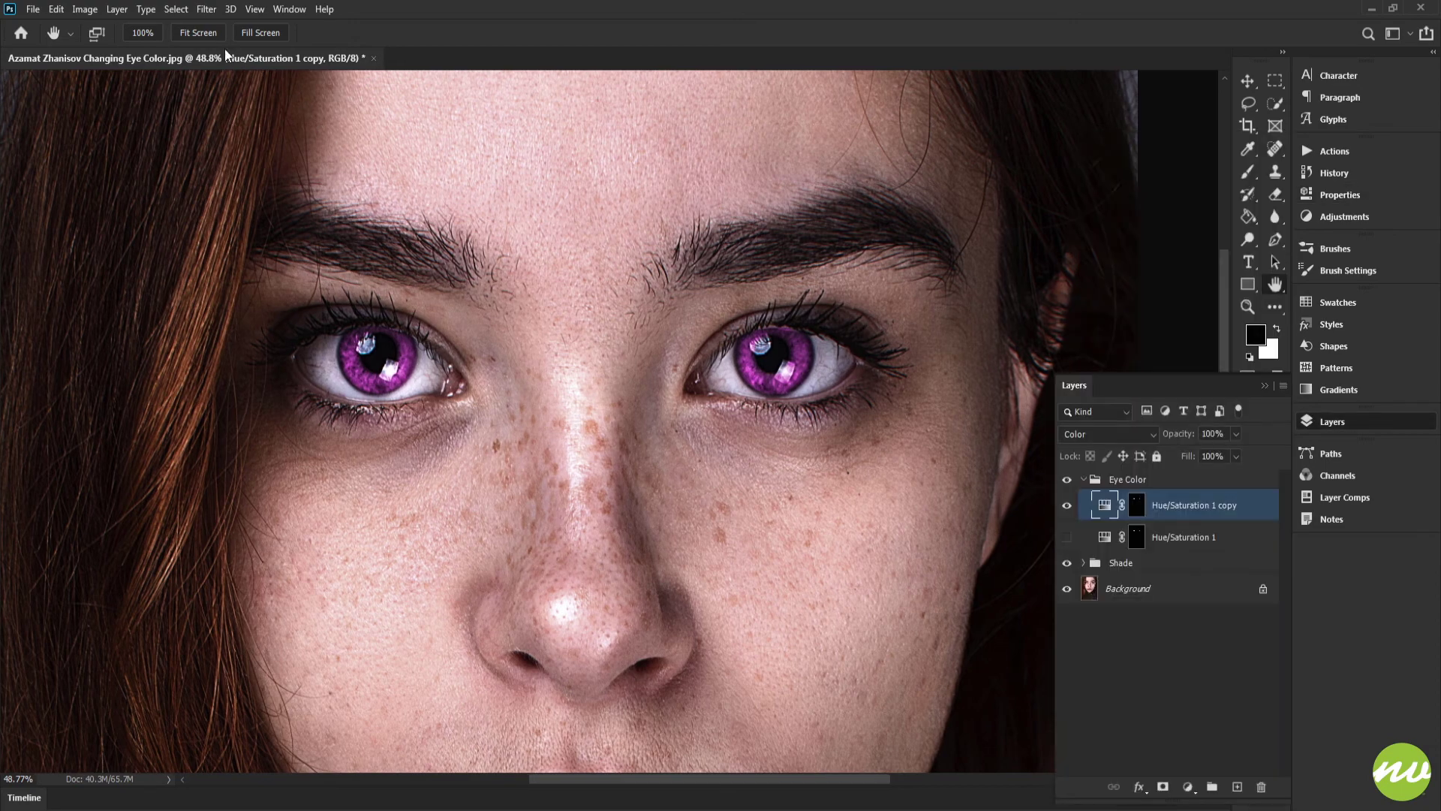
left_click(202, 34)
left_click(263, 34)
left_click_drag(689, 159, 692, 417)
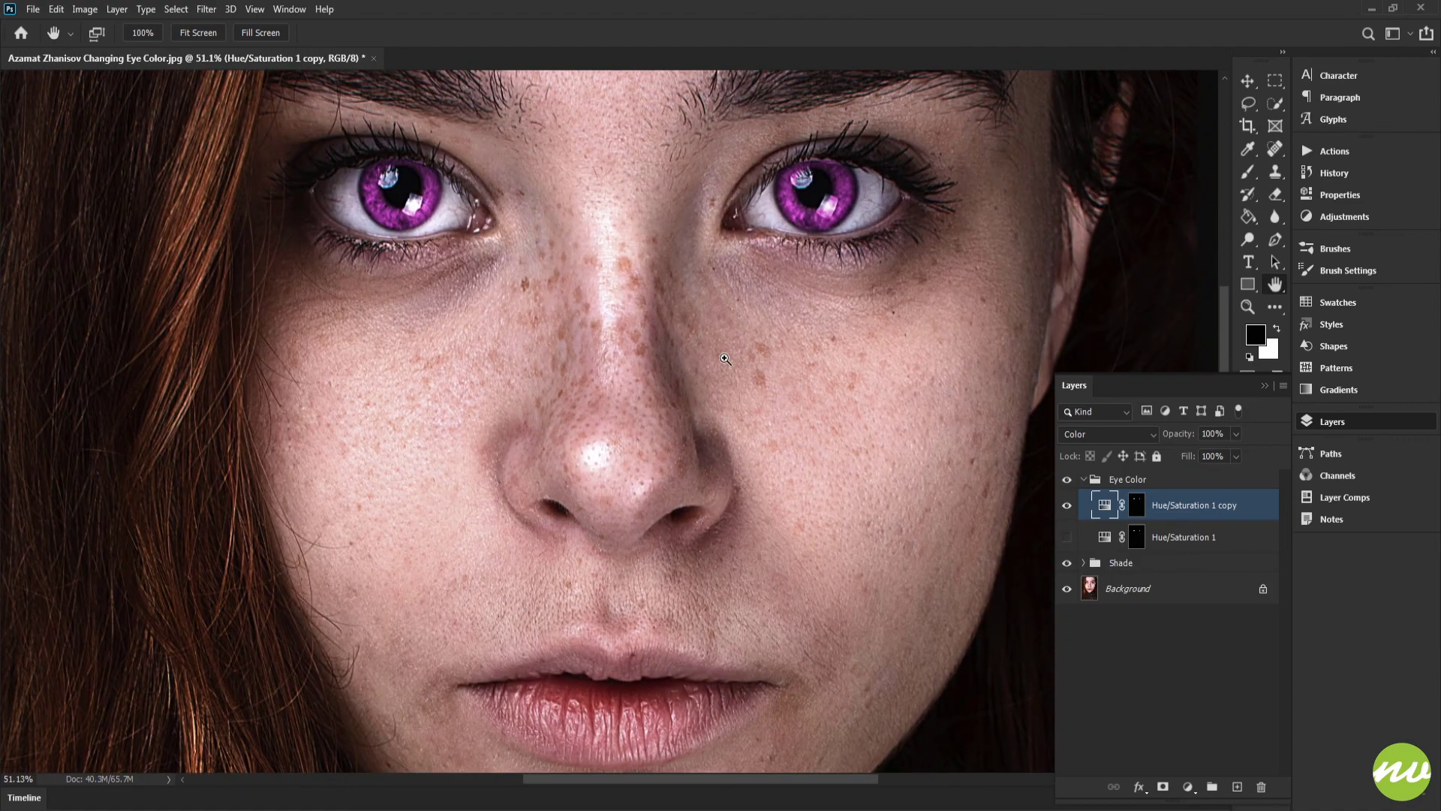
key("ctrl+minus")
key("ctrl+minus")
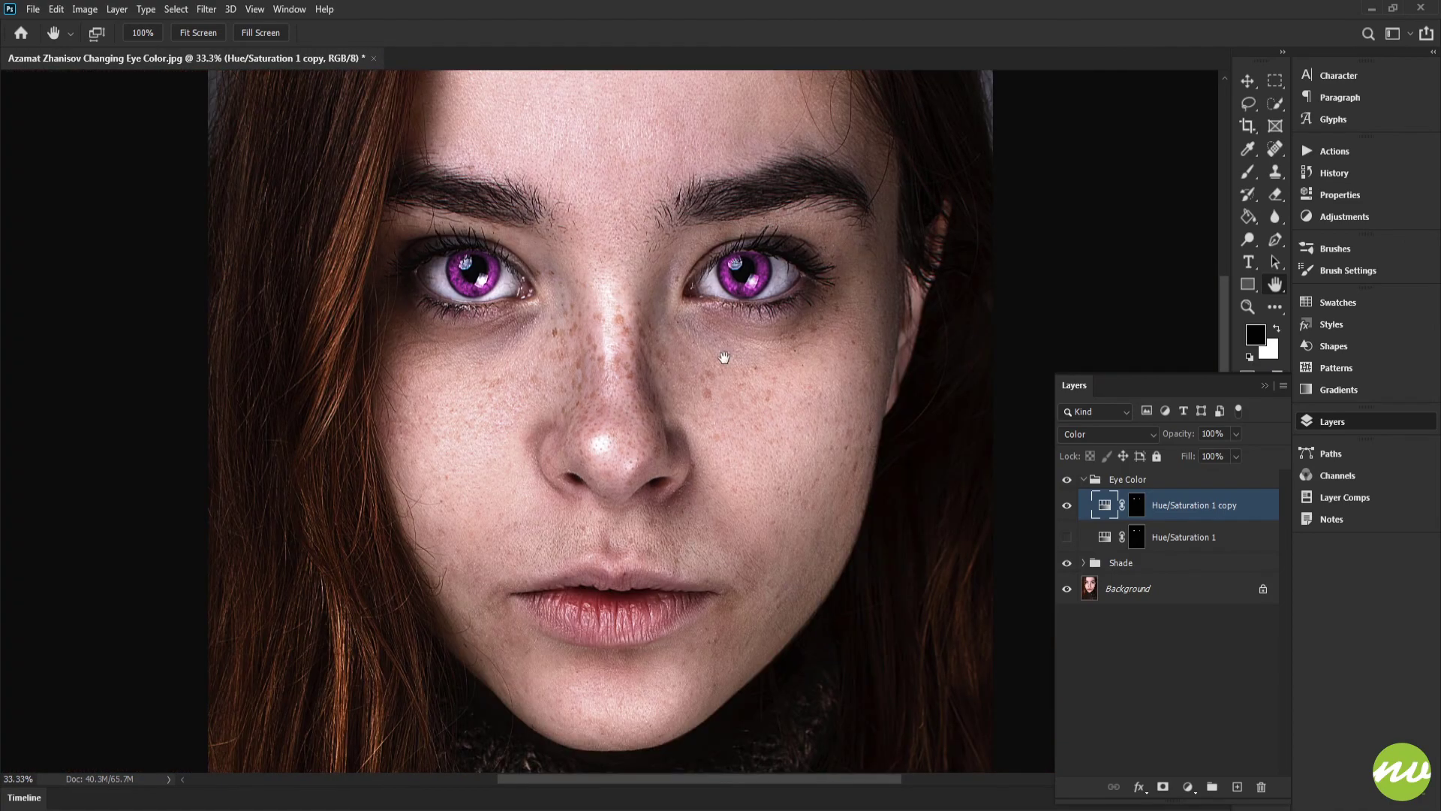
Step: Move the purple Hue/Saturation copy below the original and show the original layer instead of the copy
left_click_drag(780, 430, 781, 465)
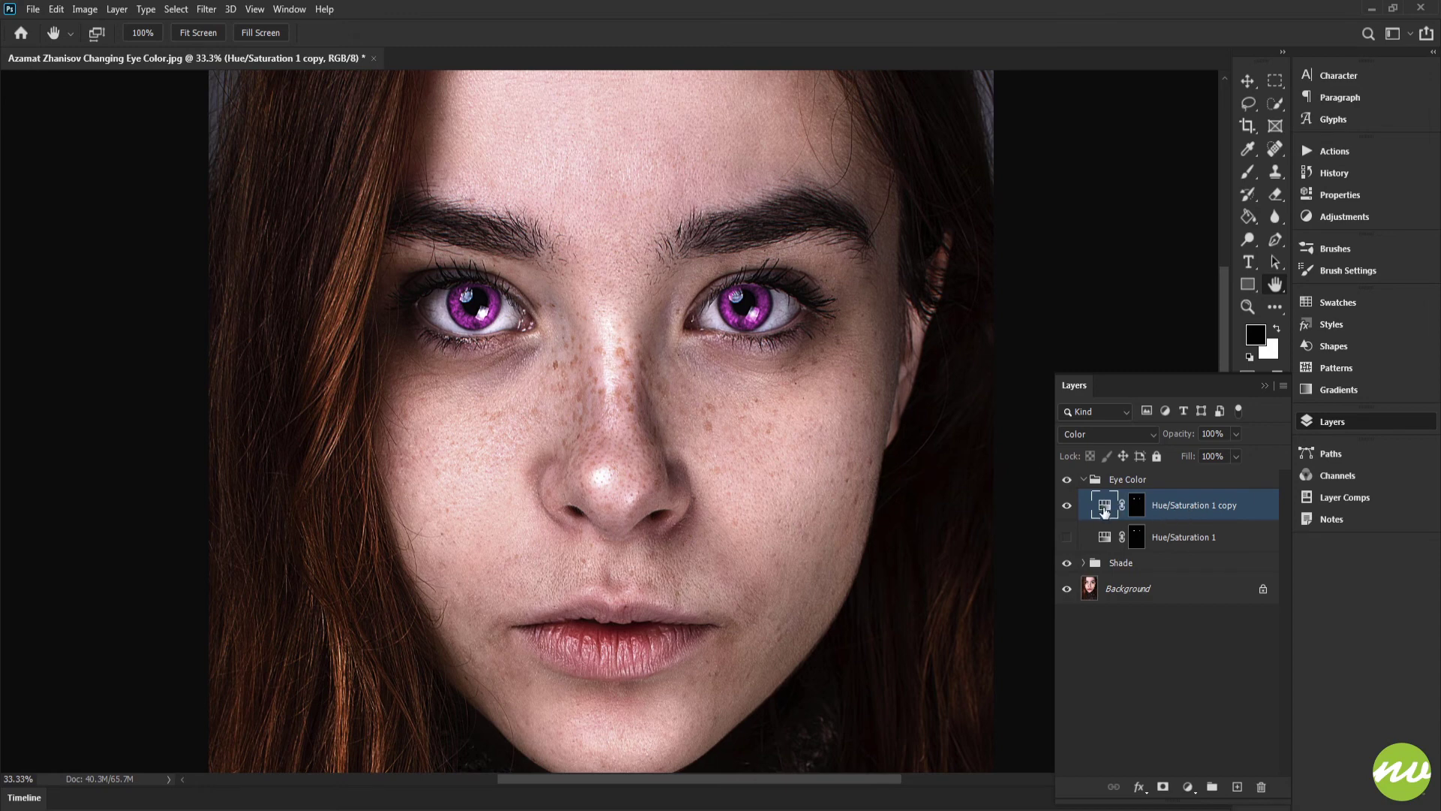
mouse_move(1104, 512)
left_mouse_down()
mouse_move(1104, 490)
mouse_move(1104, 537)
left_mouse_up()
left_click_drag(794, 434, 790, 456)
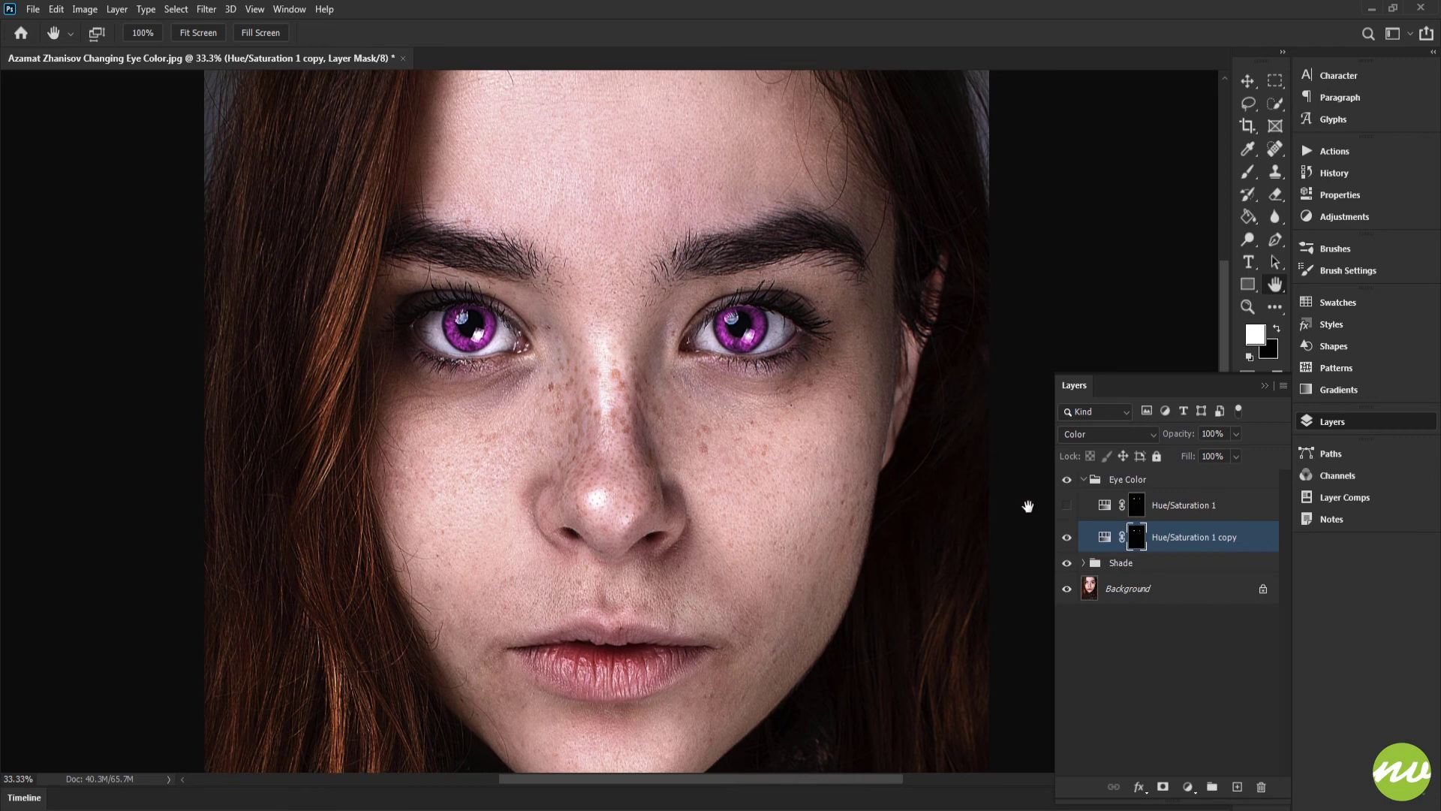
left_click(1067, 536)
left_click(1066, 504)
Step: Rename the purple copy layer Eye Color 2 and the original Hue/Saturation layer Eye Color 1
double_click(1214, 535)
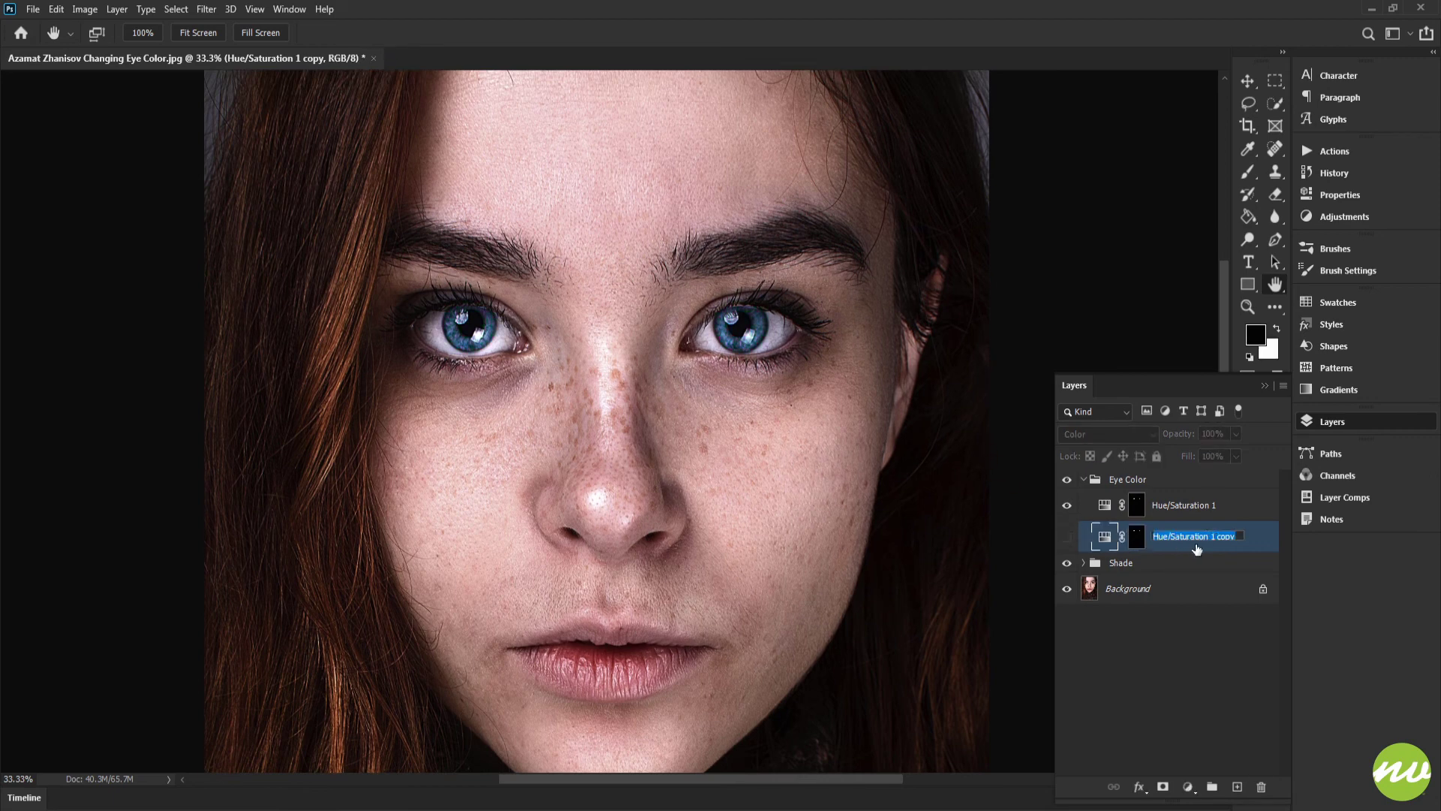
type("C")
type("ye Color 2")
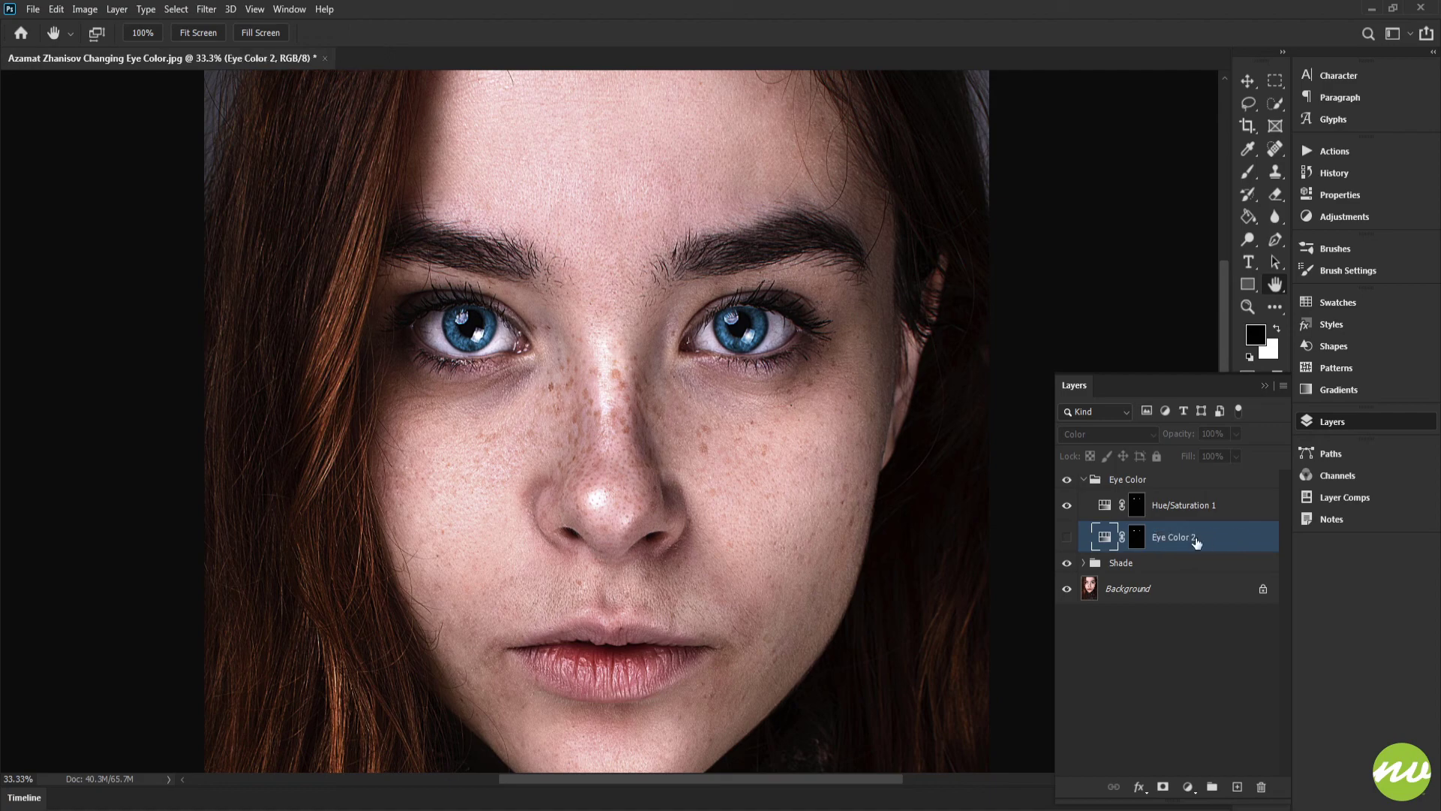
double_click(1173, 504)
type("Eye")
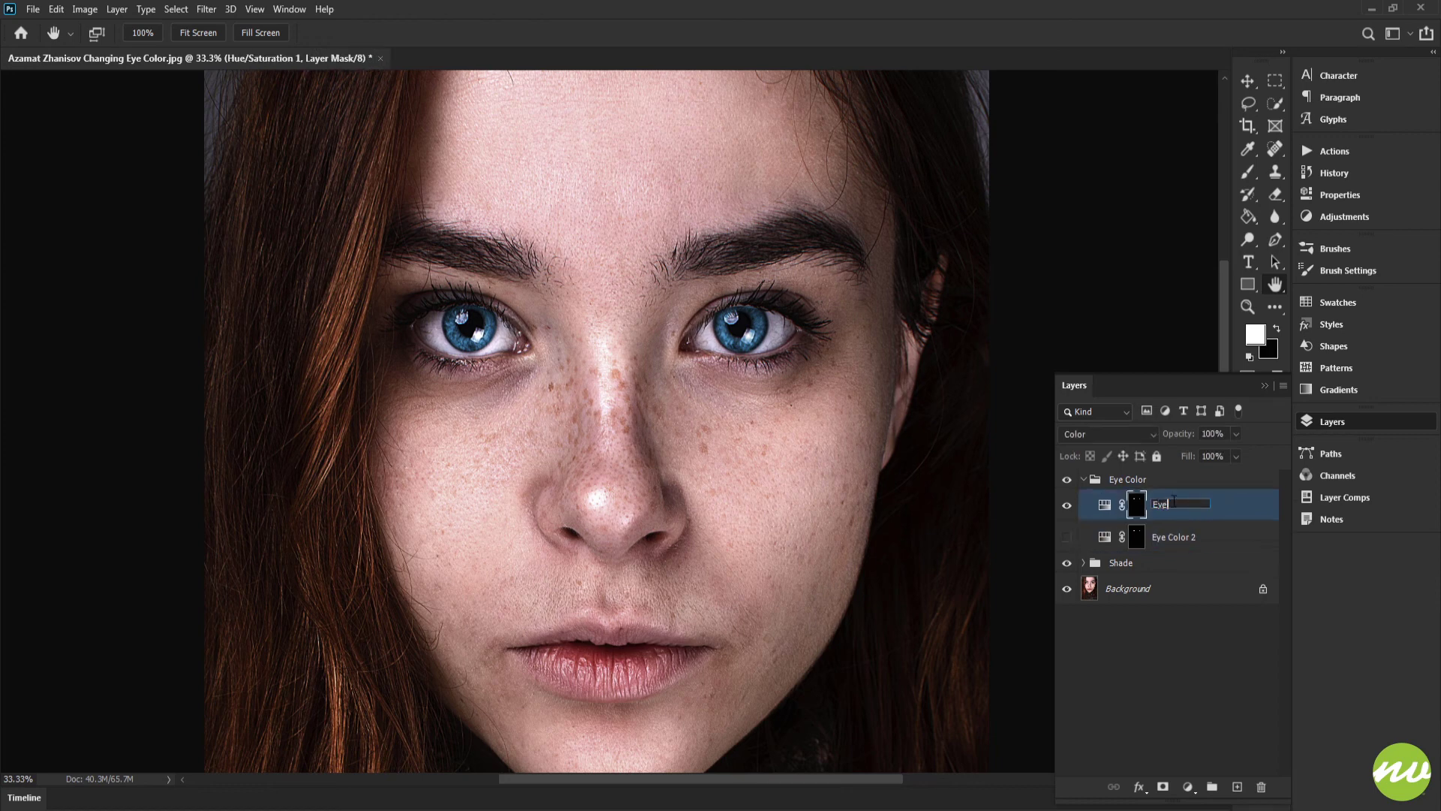
type(" Color 1")
key("Return")
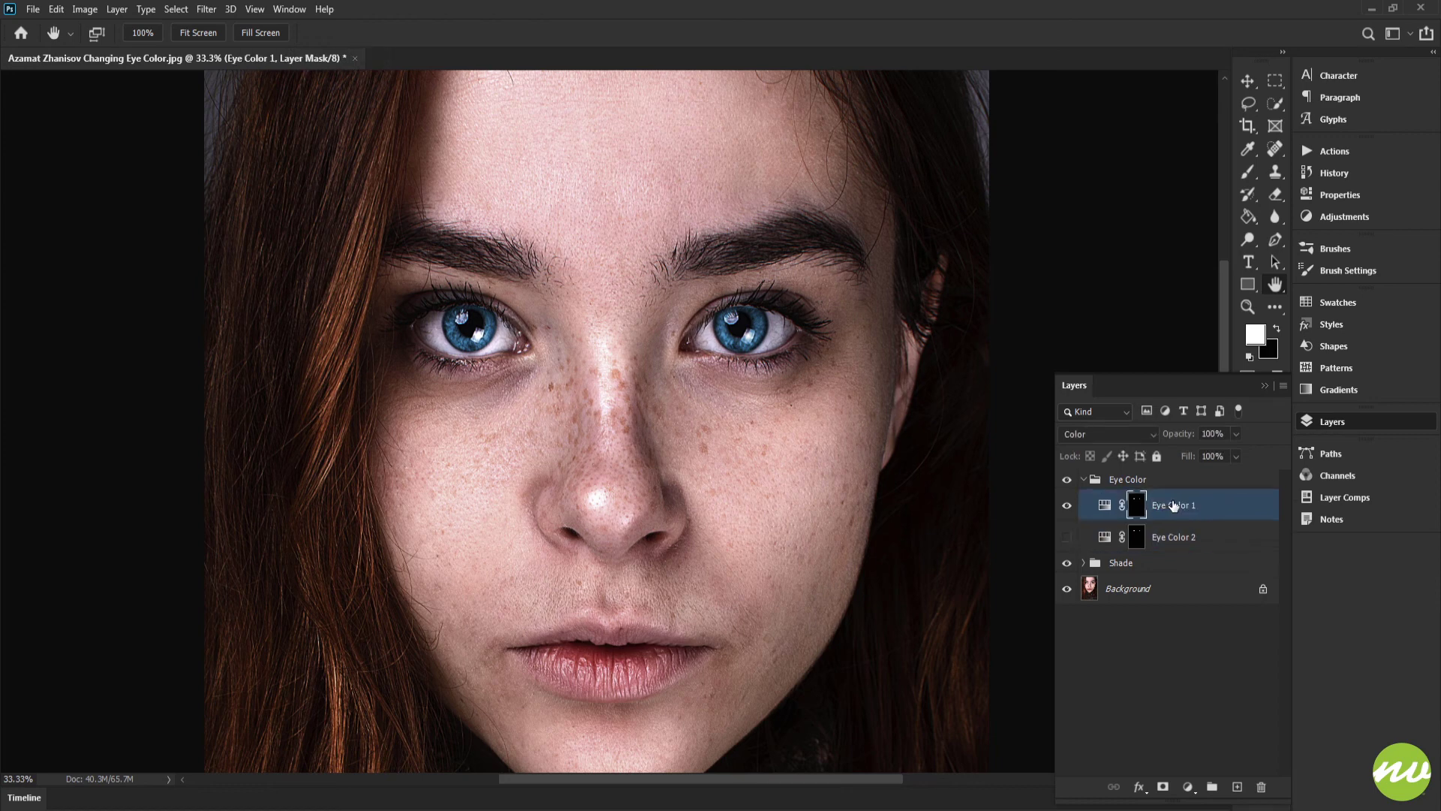
Step: Compare the two eye color layers by toggling their visibility, then collapse the Eye Color group
left_click(1068, 516)
left_click(1069, 537)
left_click(1067, 505)
left_click(1067, 537)
left_click(1092, 482)
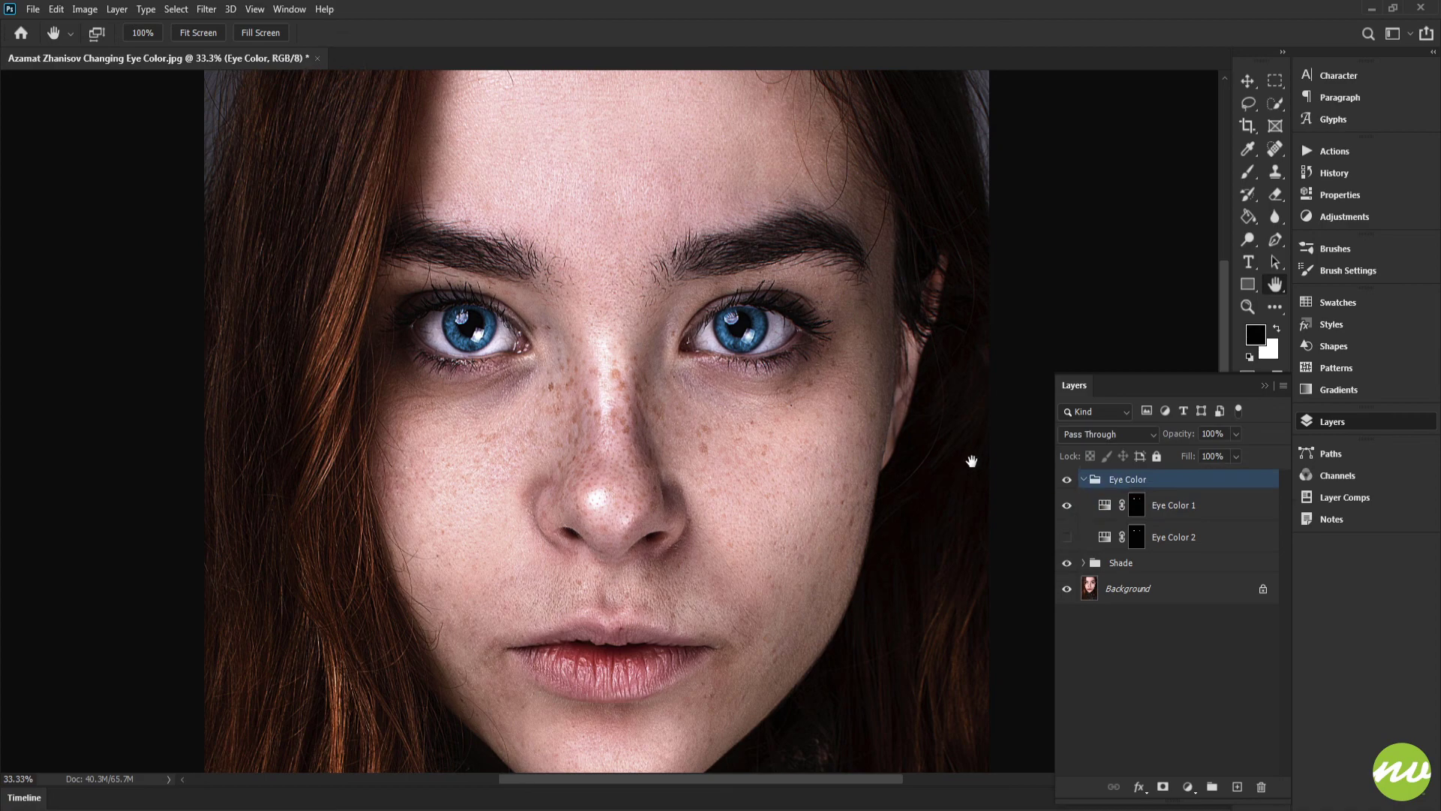
left_click(1083, 479)
left_click(213, 33)
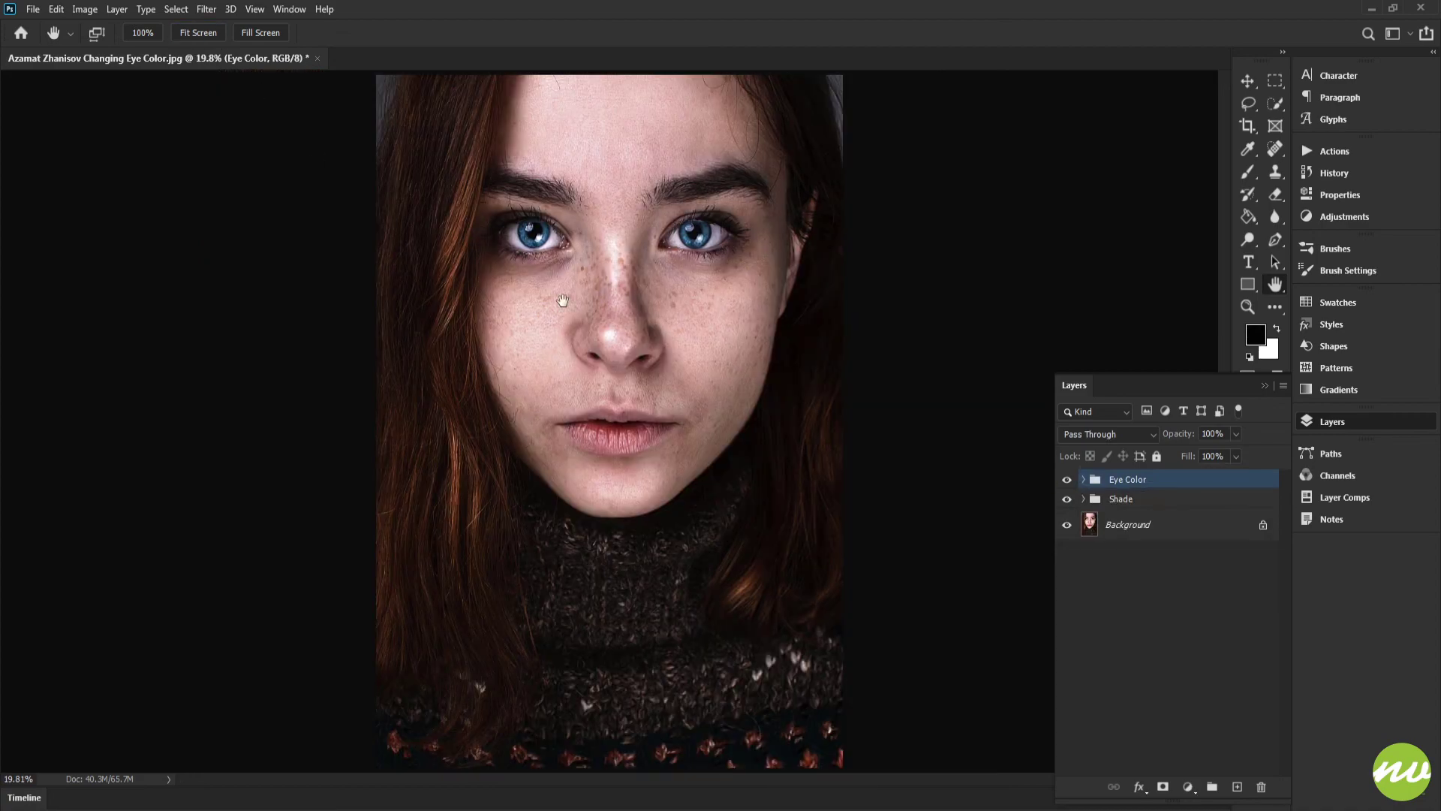
Step: Save the document on the computer as ChangingEyeColor.psd in the Workfiles folder
left_click(33, 10)
left_click(74, 197)
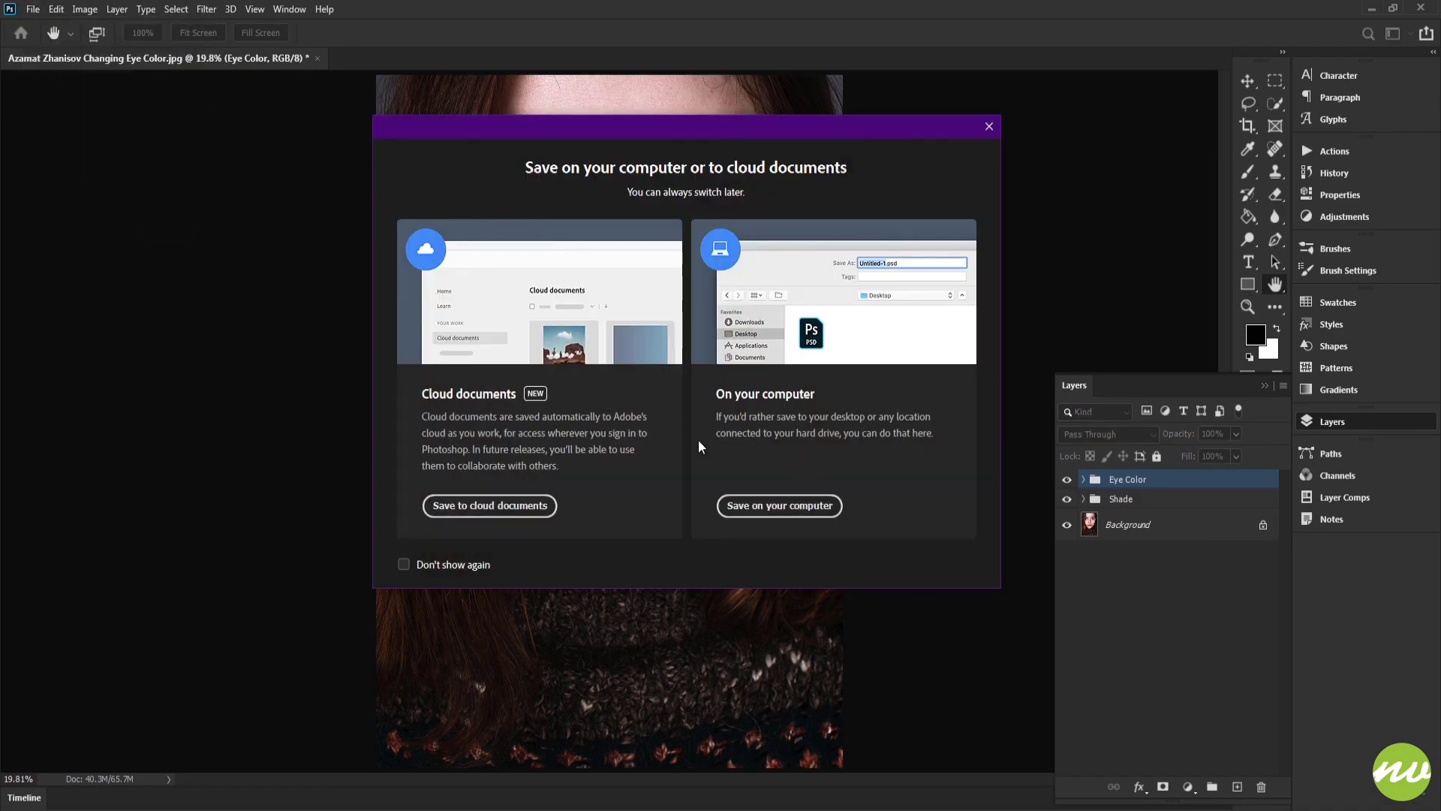
left_click(779, 505)
double_click(198, 134)
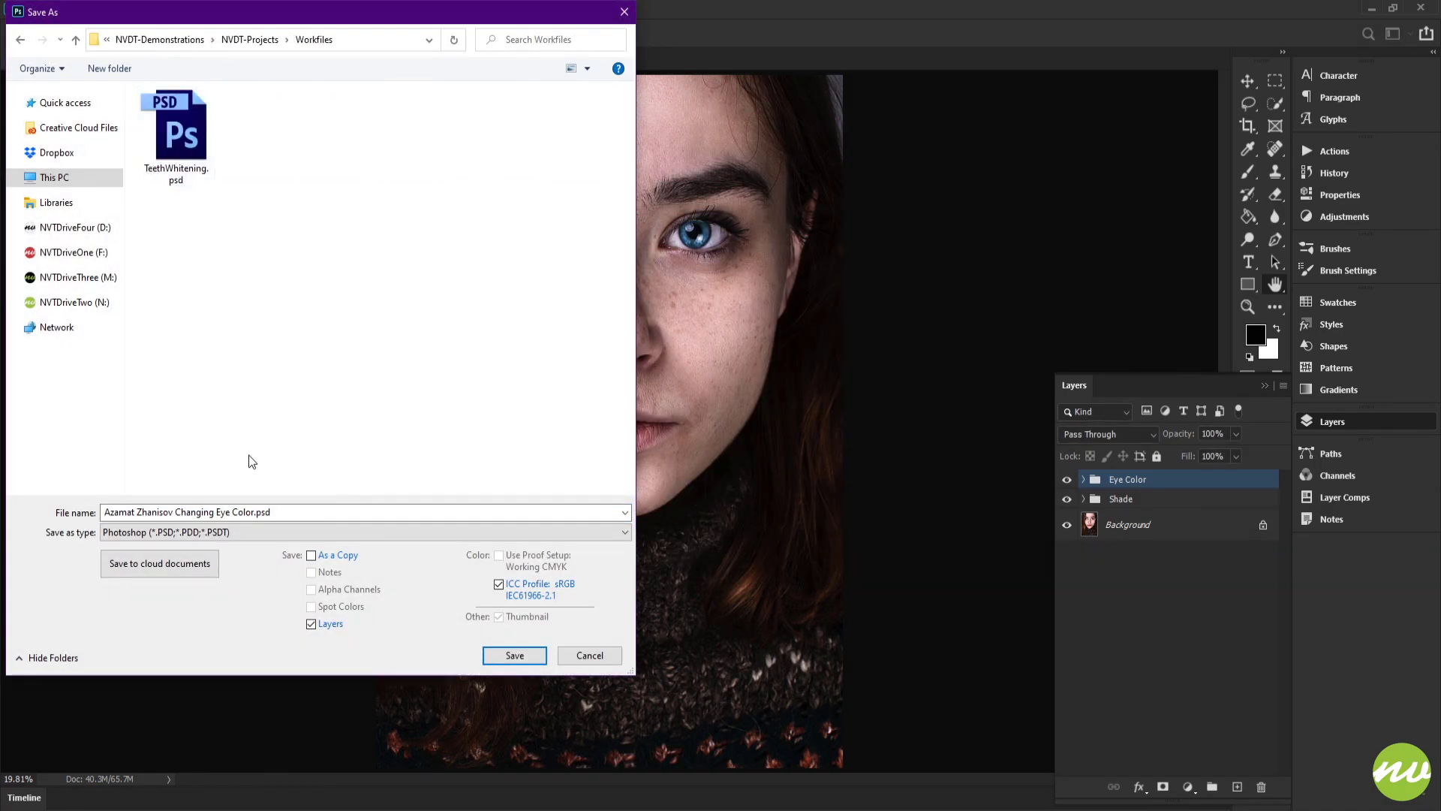
left_click_drag(255, 512, 73, 516)
key("BackSpace")
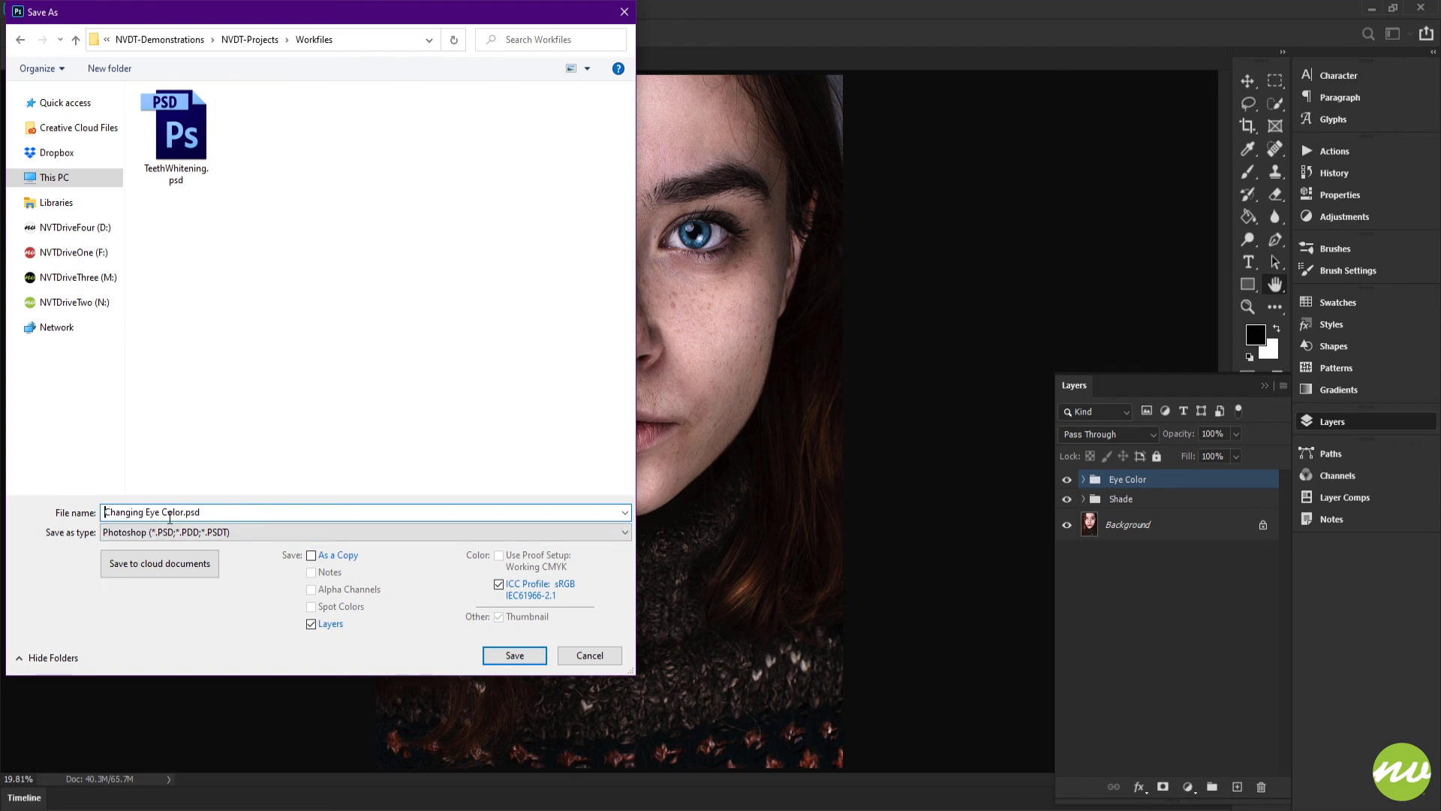
left_click(147, 512)
key("BackSpace")
left_click(161, 514)
key("BackSpace")
left_click(515, 655)
left_click(825, 256)
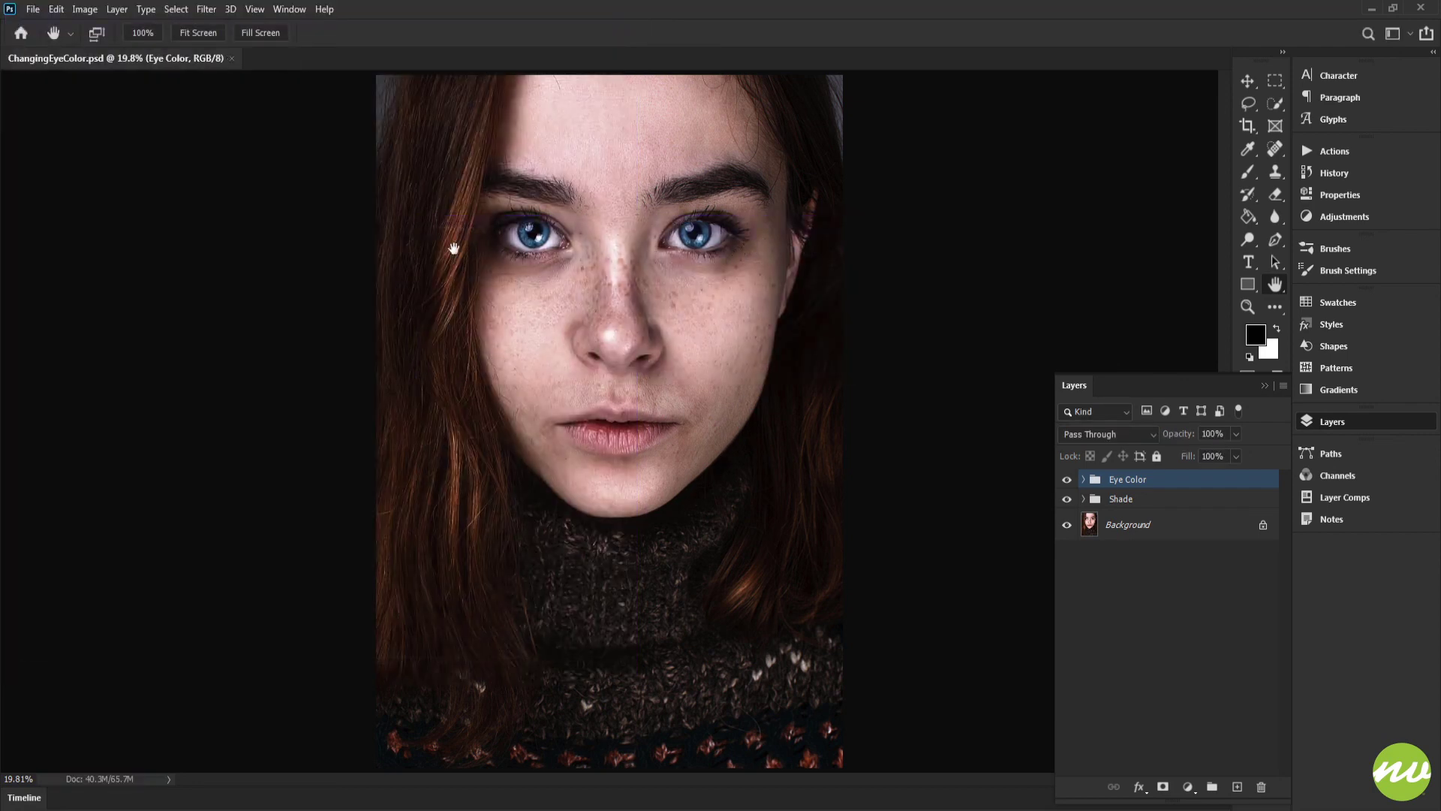
Step: Save a JPEG copy named ChangingEyeColor.jpg into the Previews folder
left_click(33, 9)
left_click(52, 192)
double_click(180, 115)
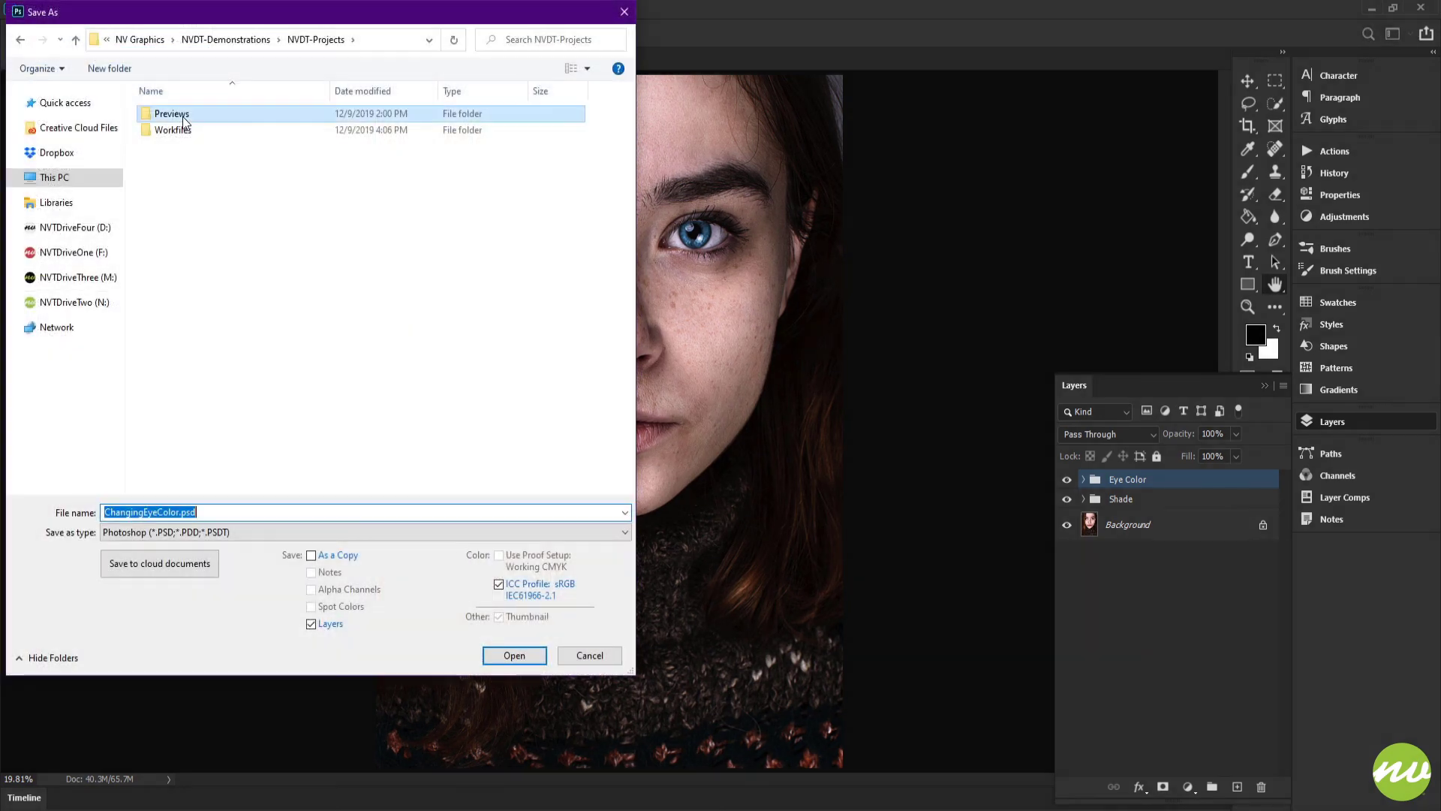
left_click(239, 532)
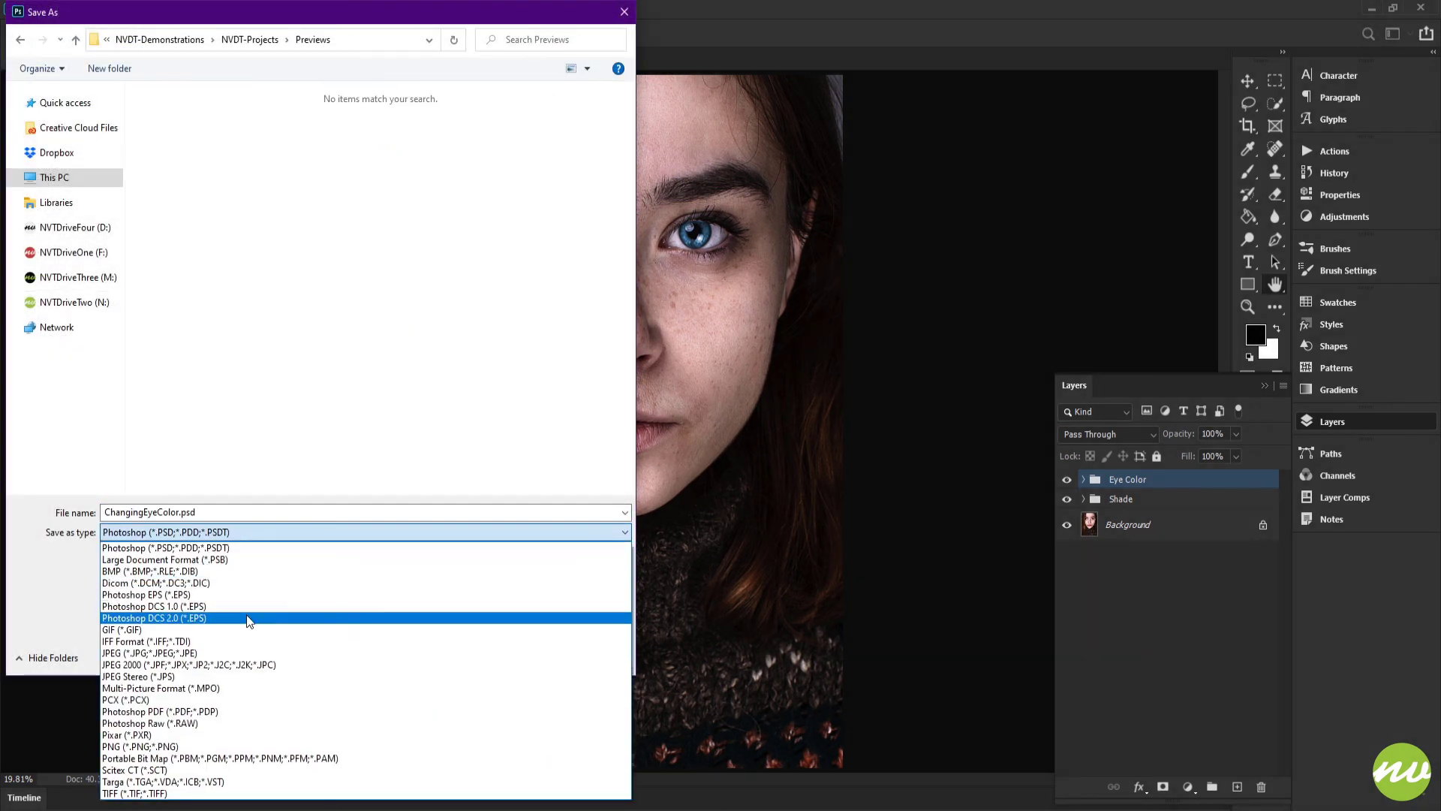
left_click(249, 646)
left_click(514, 655)
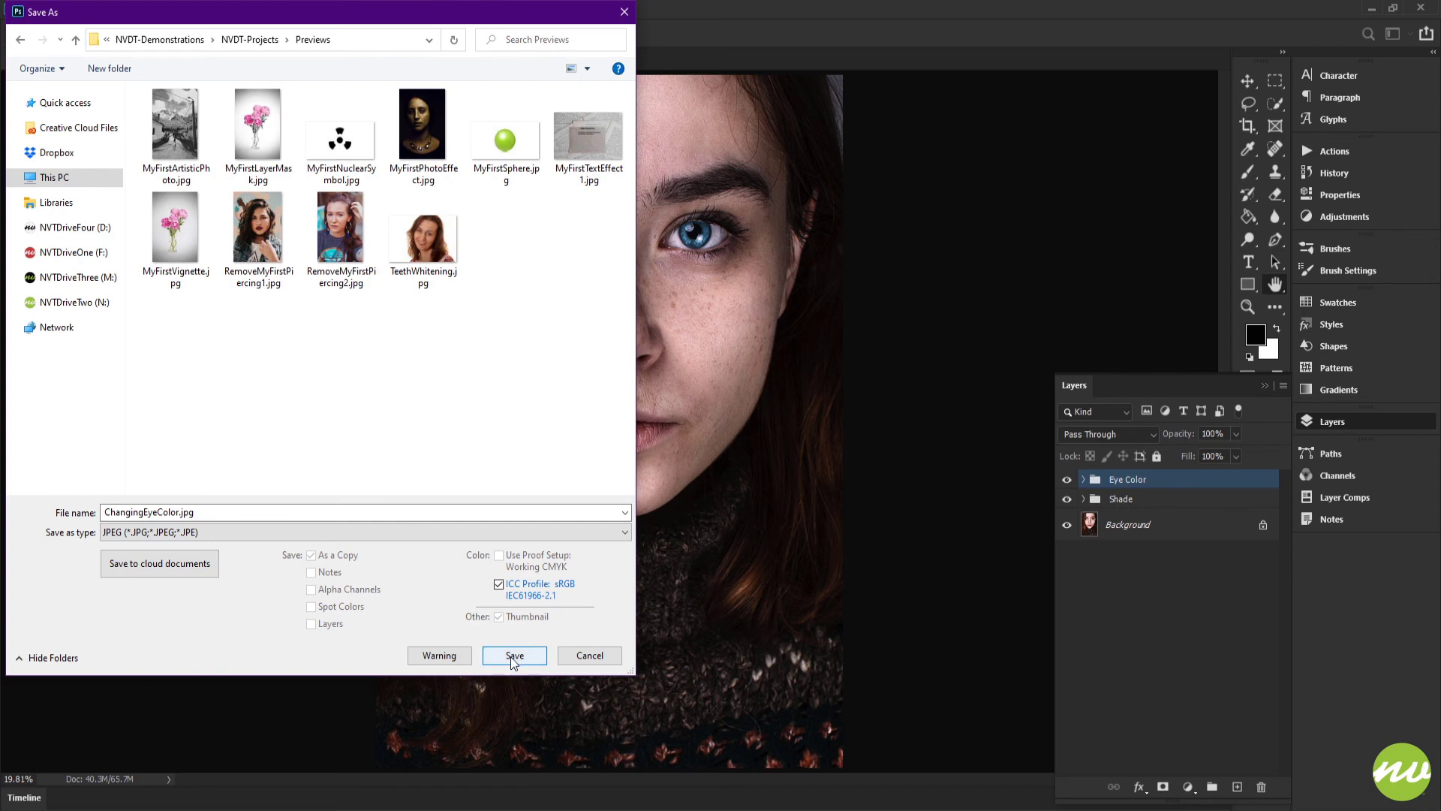
left_click(777, 217)
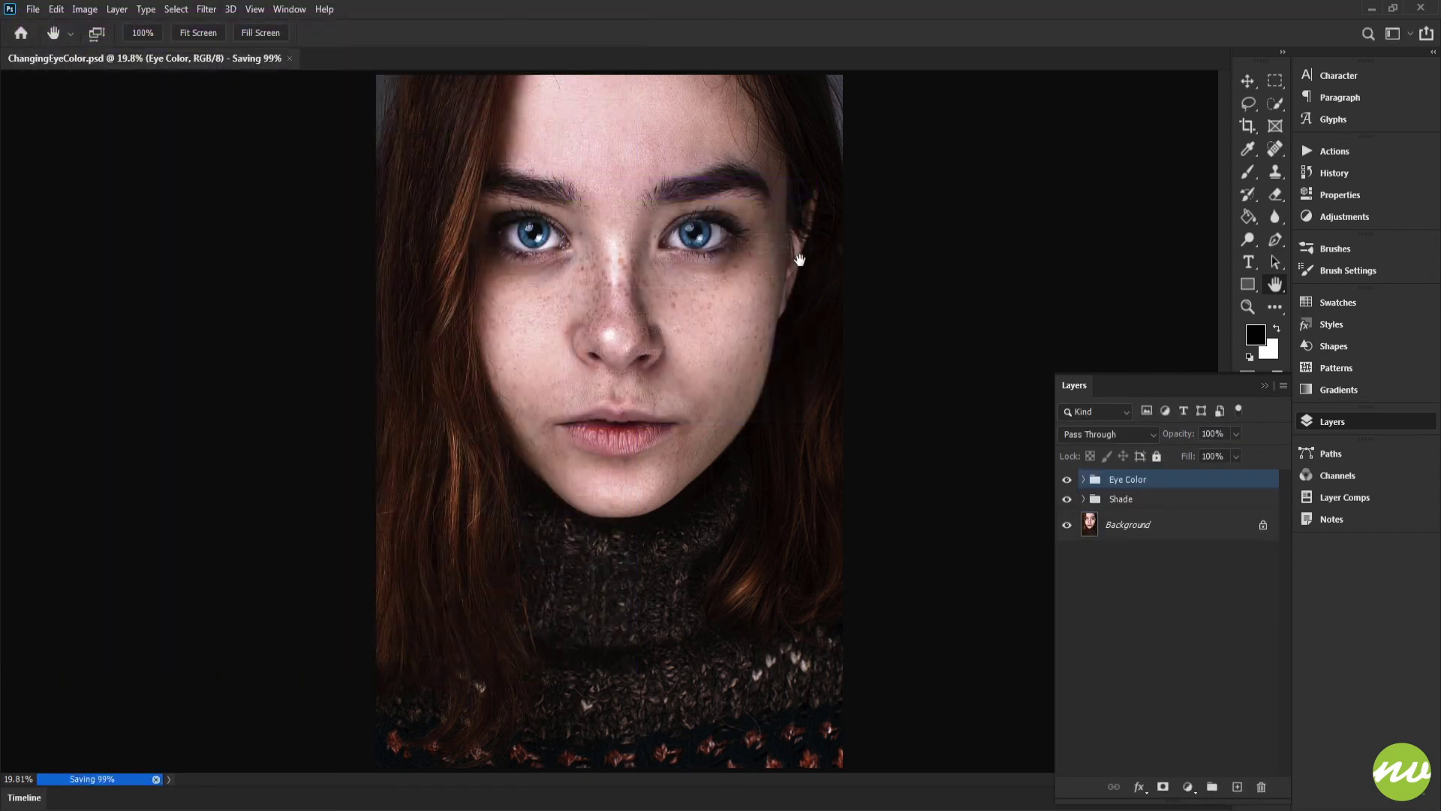